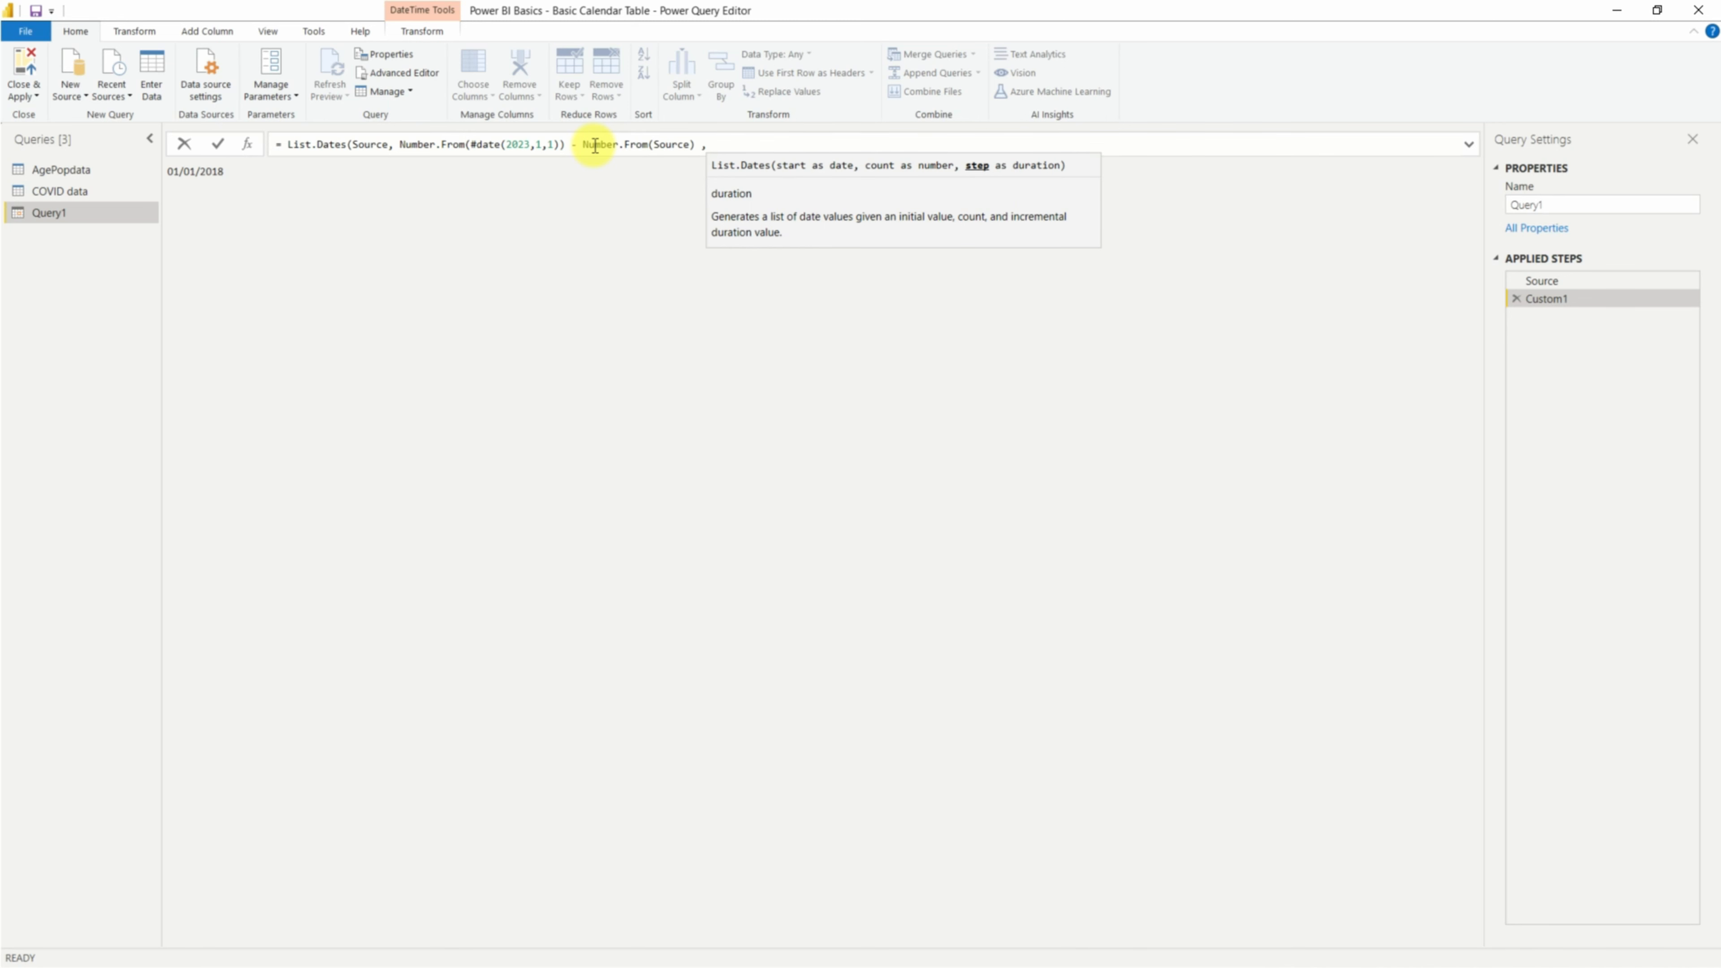
Step: Complete the List.Dates formula with a one-day step of #duration(1,0,0,0) and apply it
{"action": "type", "text": "#duration("}
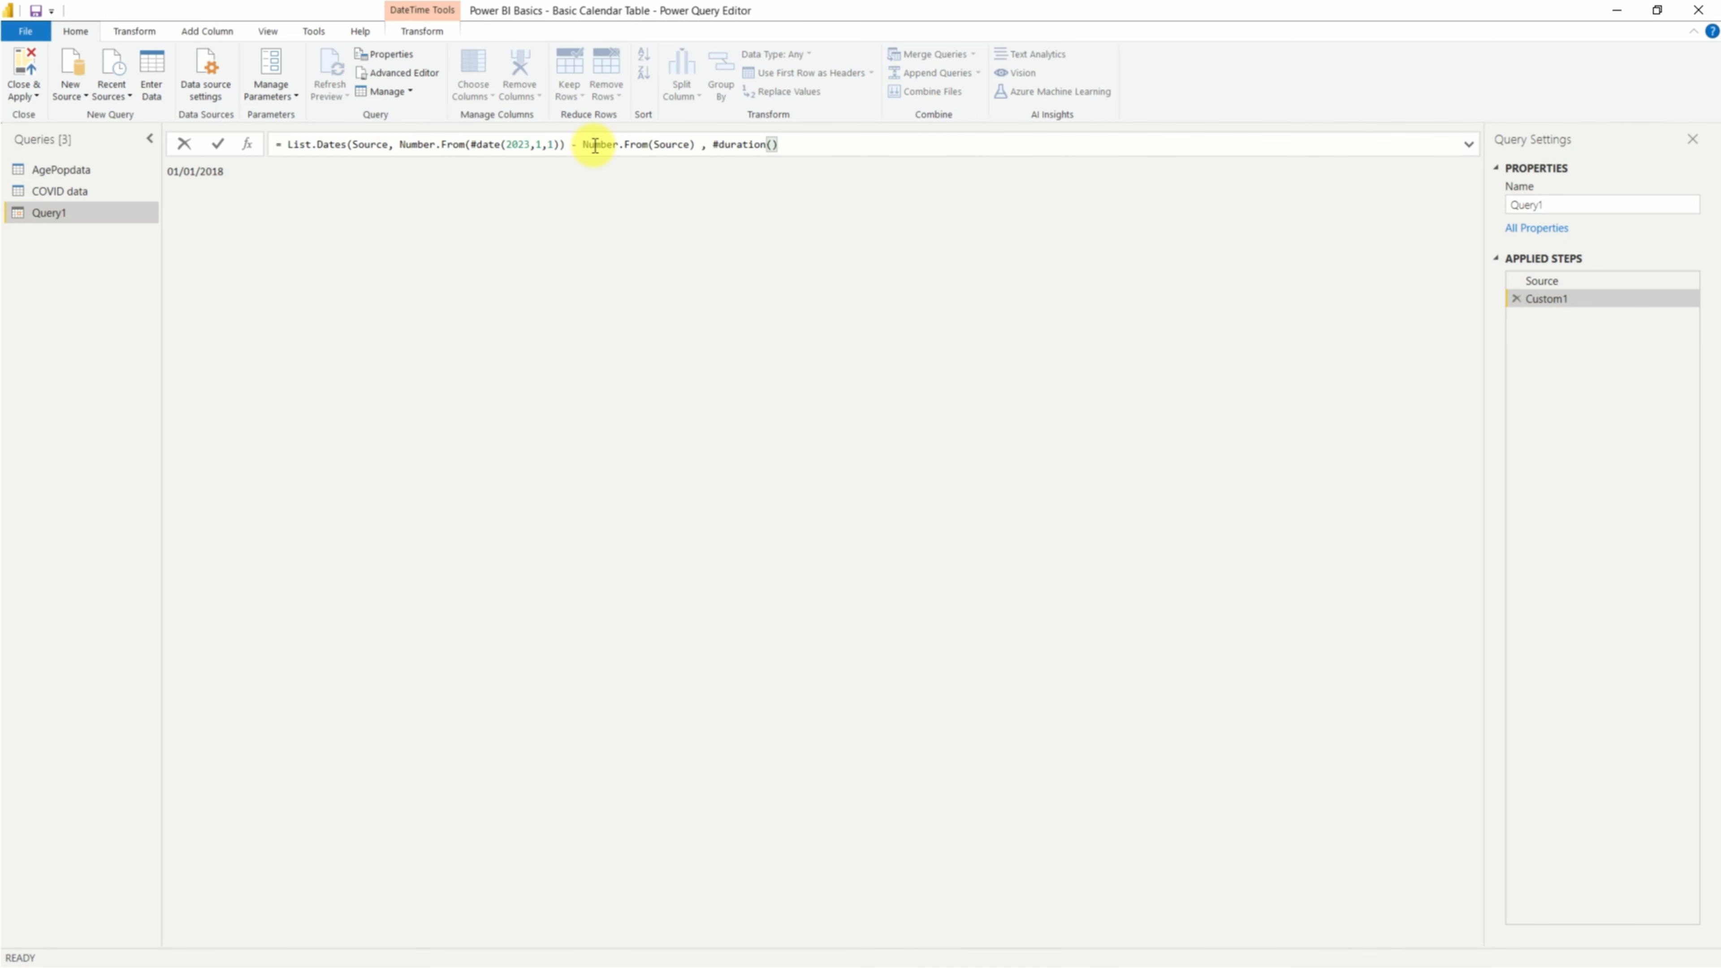
{"action": "type", "text": "1,0,0,0)"}
{"action": "key", "text": "Return"}
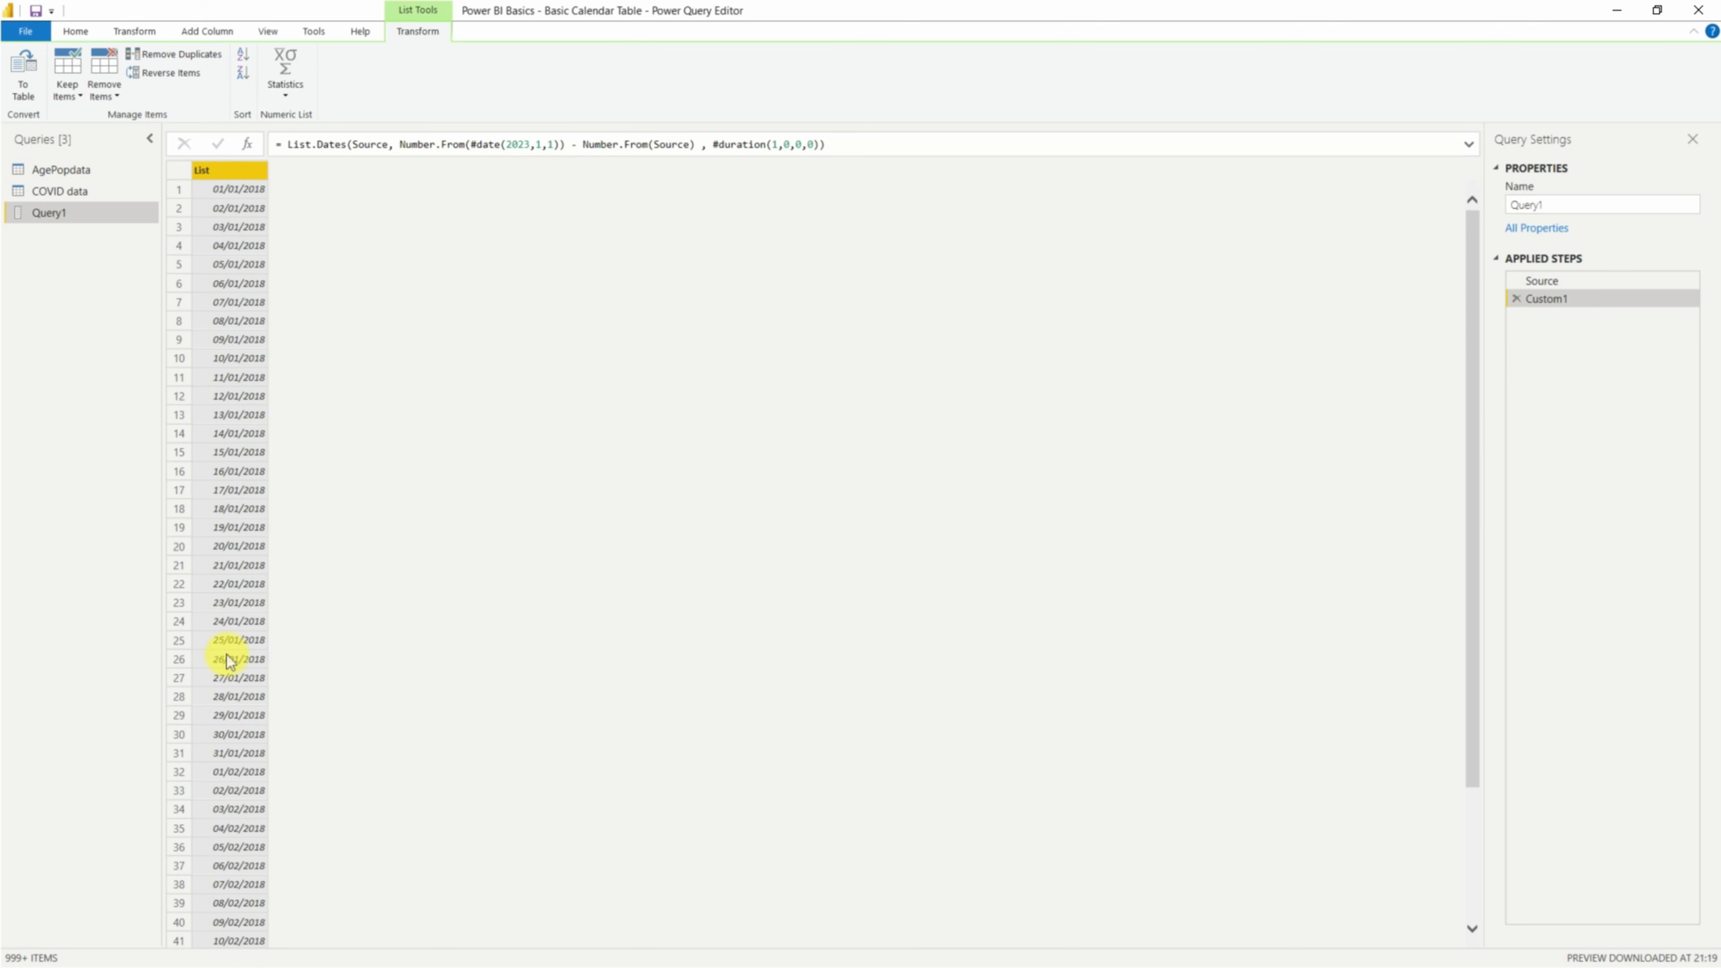
Step: Convert the list of dates to a table with no delimiter and rename its column Date
{"action": "left_click", "coordinate": [25, 69]}
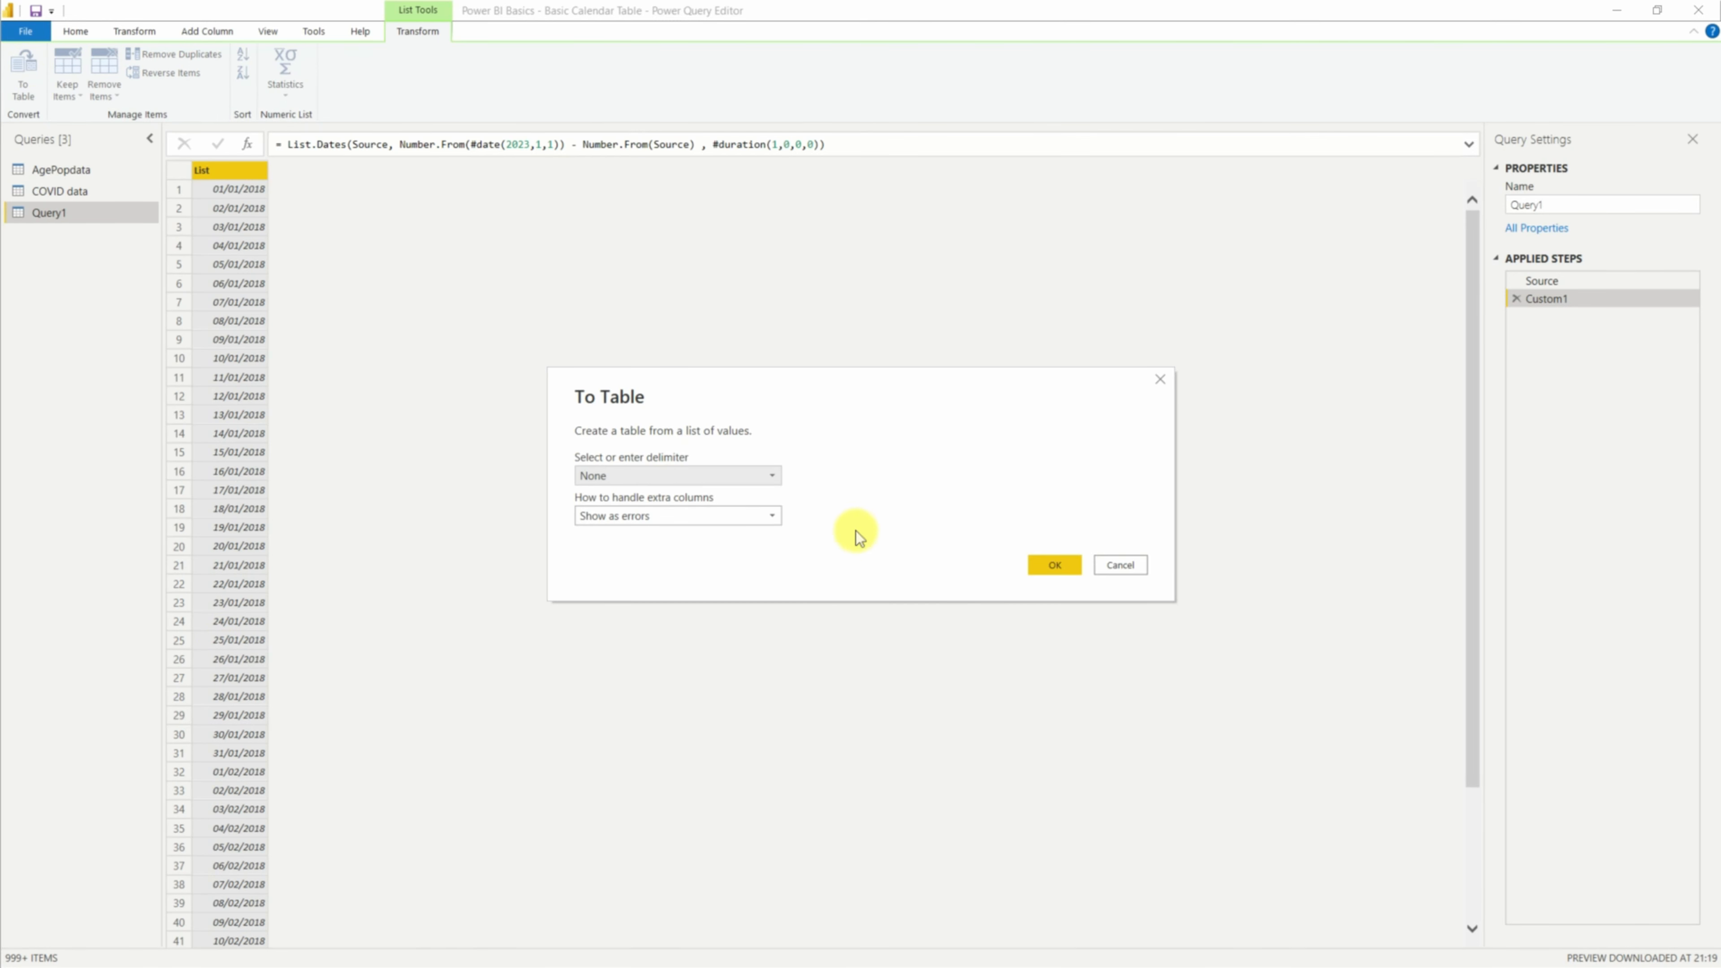
{"action": "left_click", "coordinate": [1034, 565]}
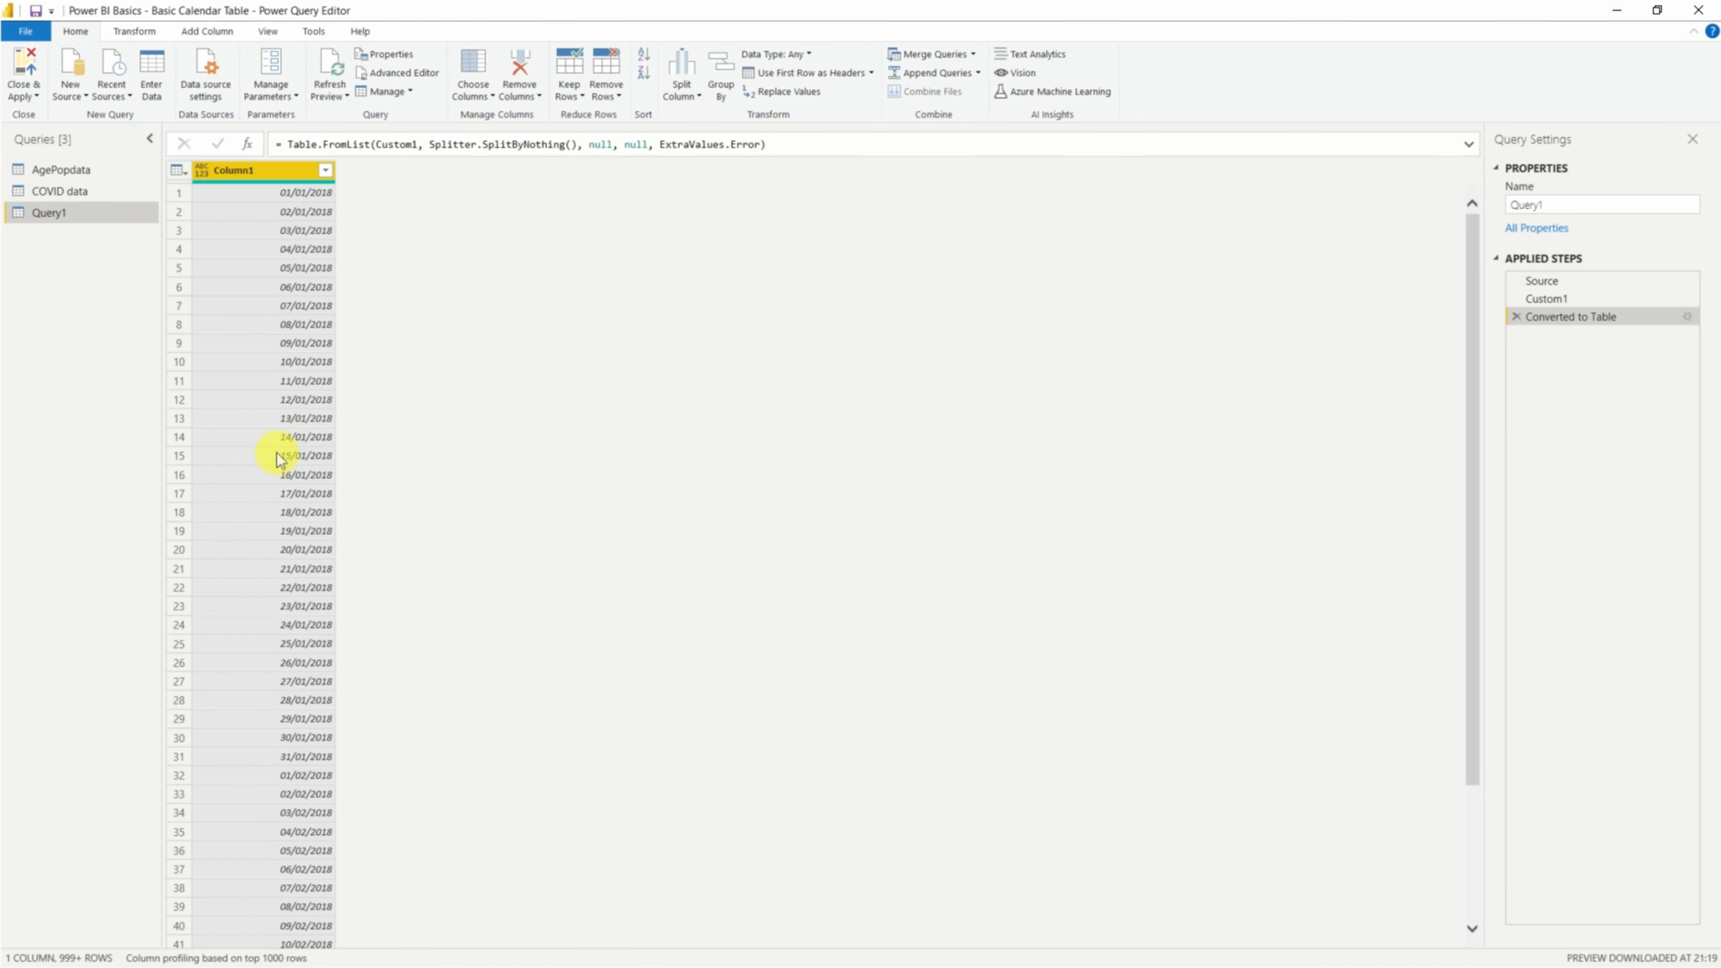
{"action": "double_click", "coordinate": [264, 166]}
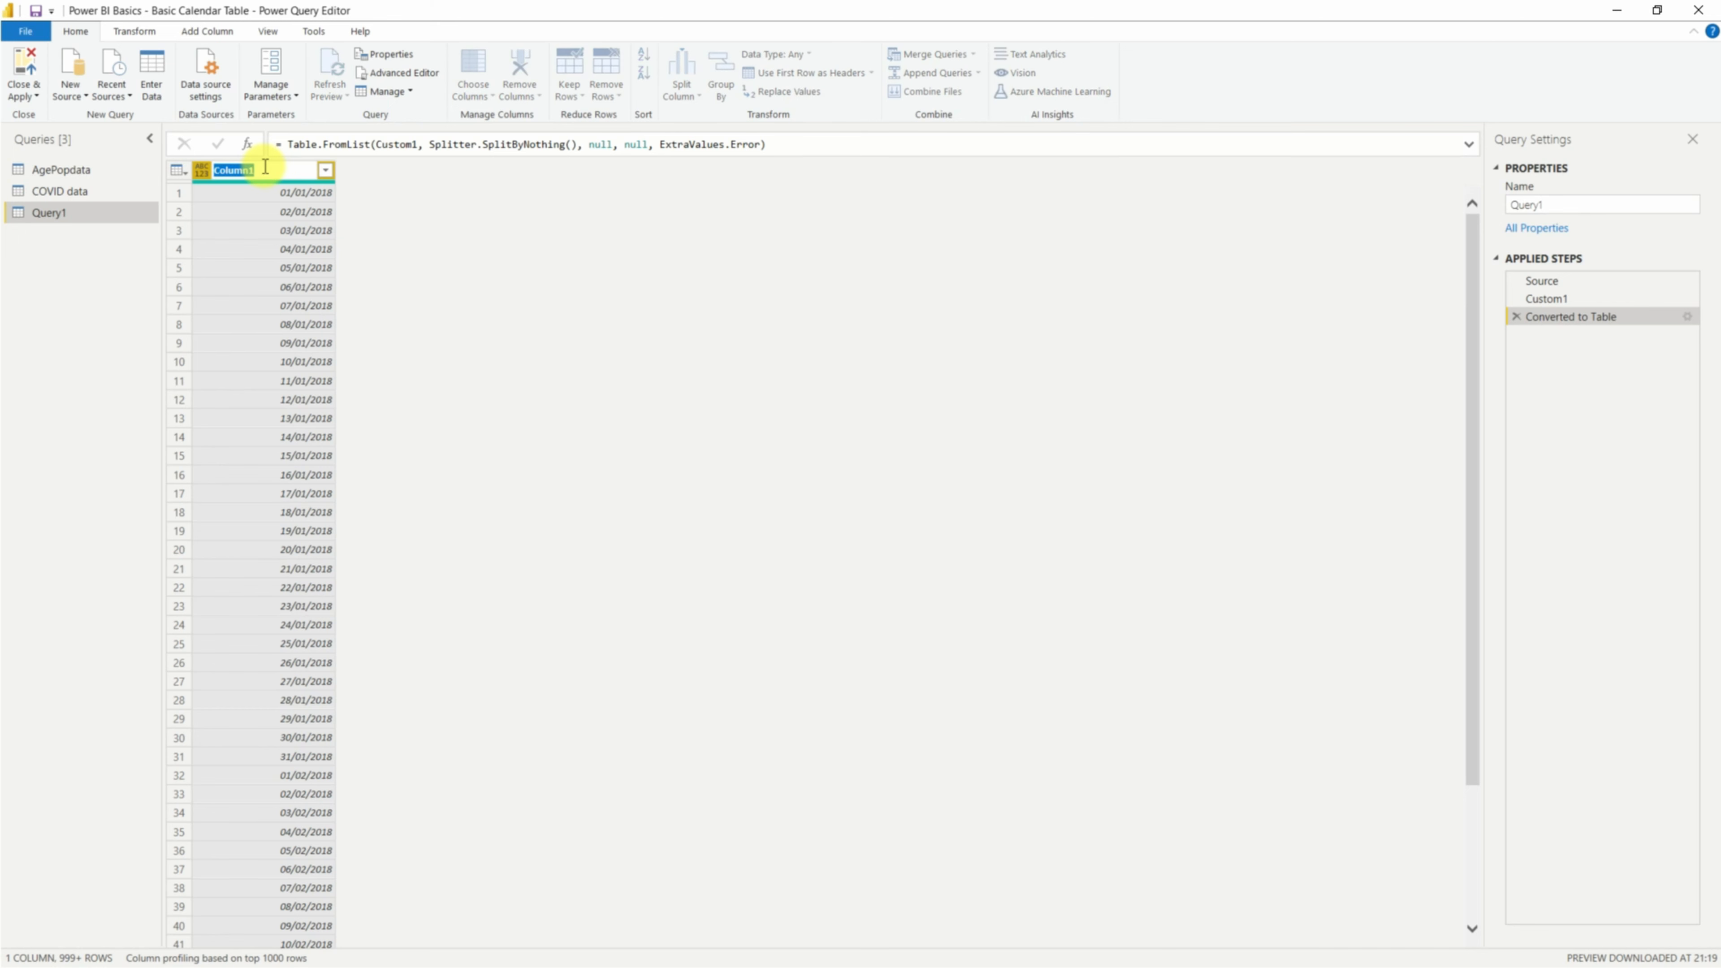
{"action": "type", "text": "Date"}
{"action": "key", "text": "Return"}
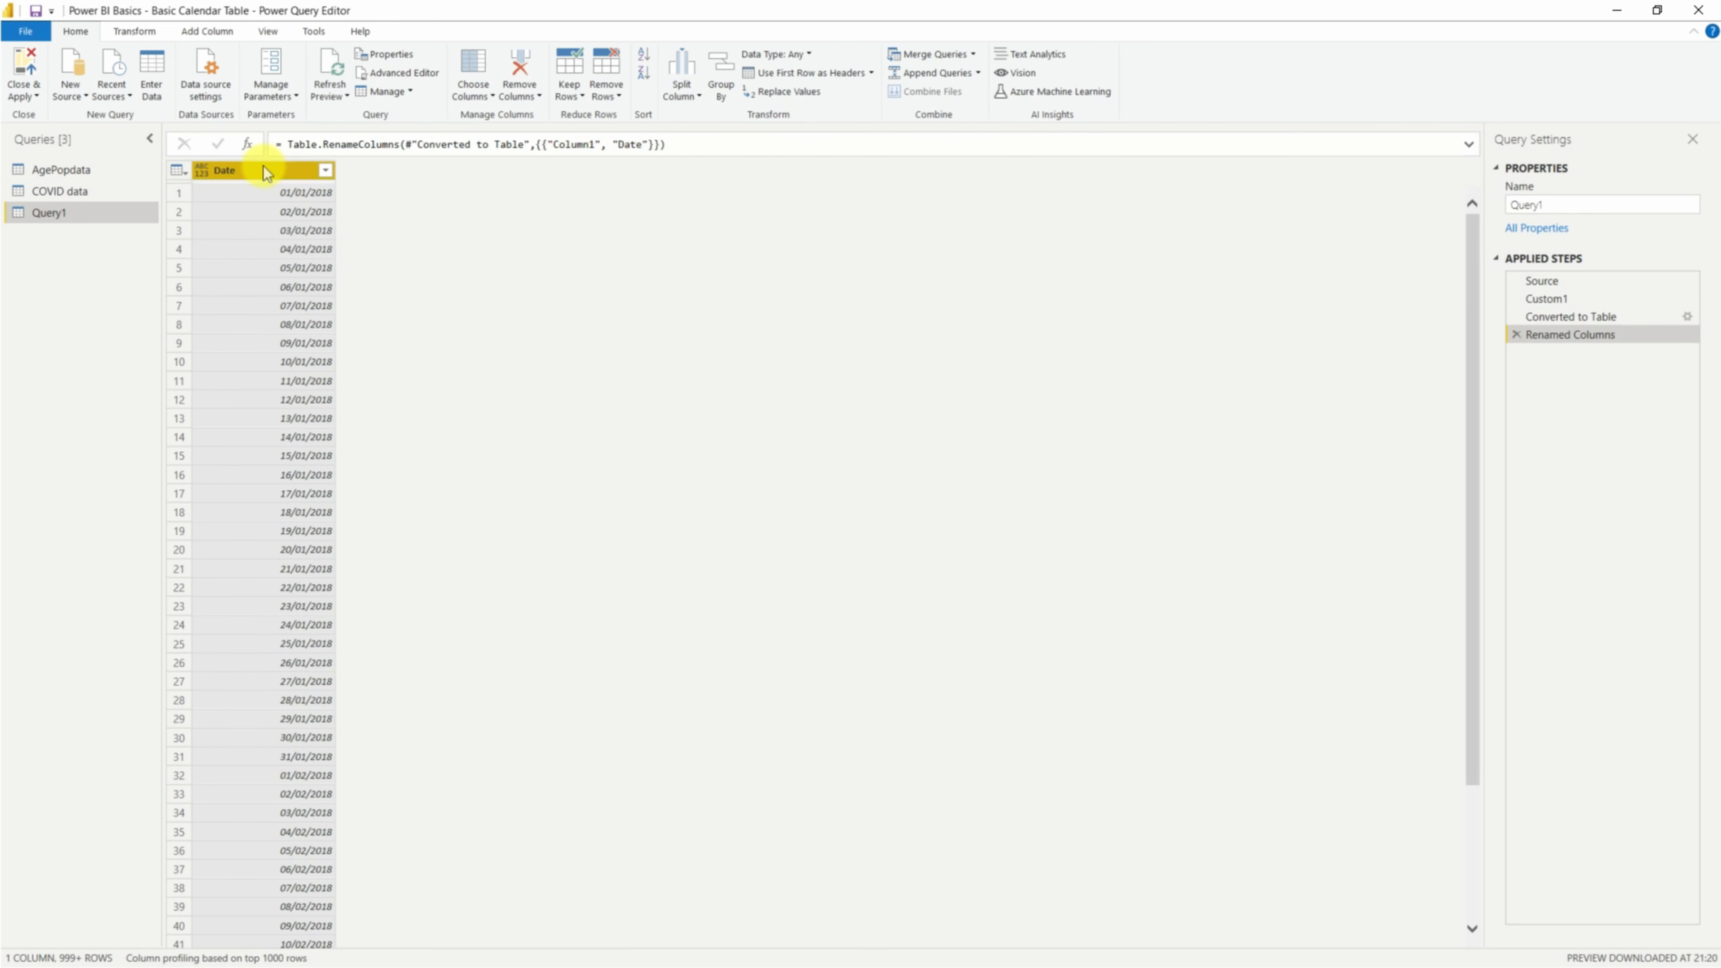
Step: Sort the Date column descending to check the latest date, and remove that sort step
{"action": "left_click", "coordinate": [326, 171]}
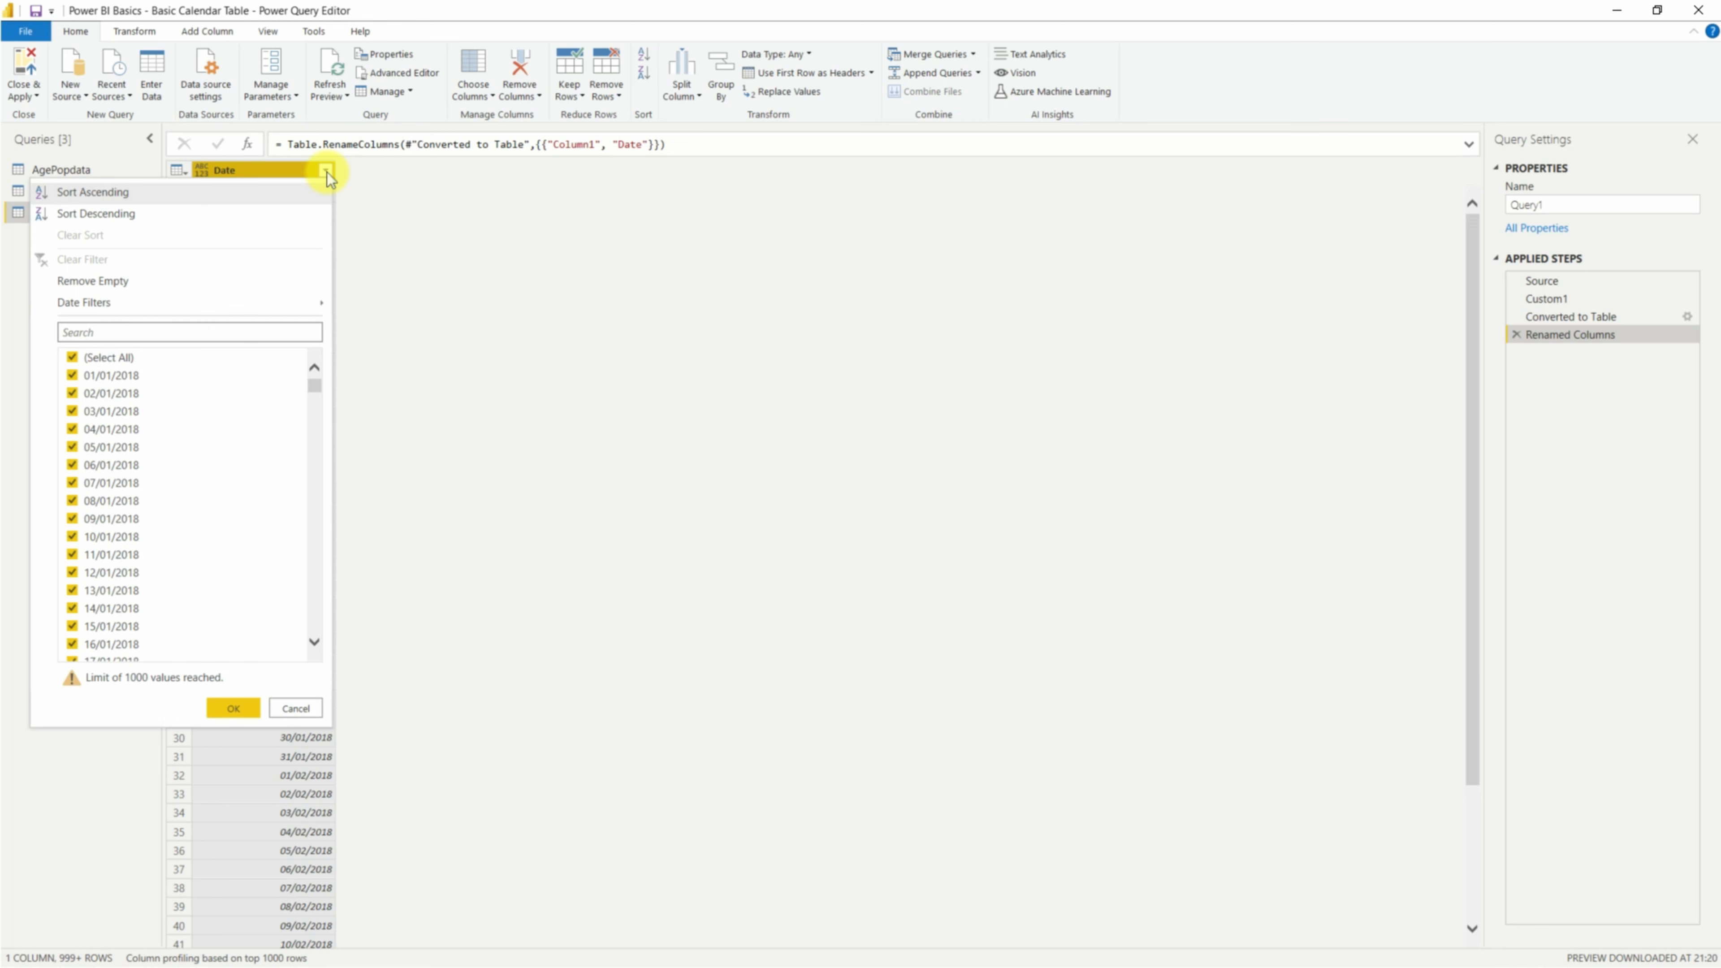
{"action": "left_click", "coordinate": [168, 219]}
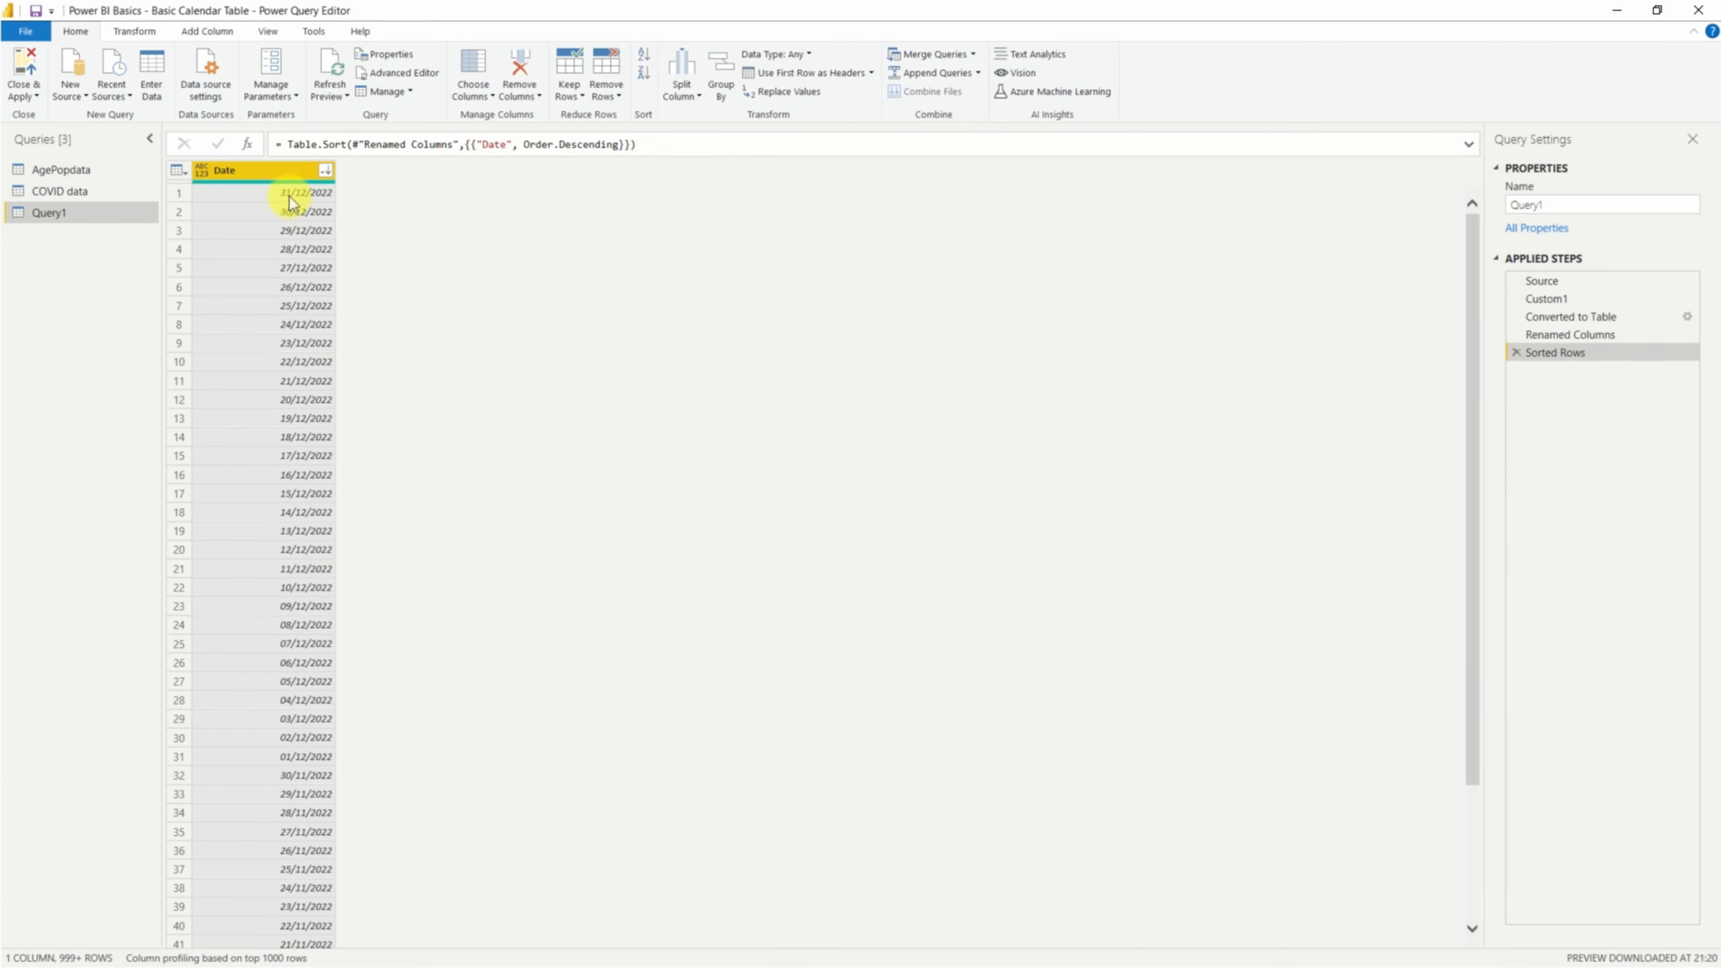
{"action": "left_click", "coordinate": [1516, 353]}
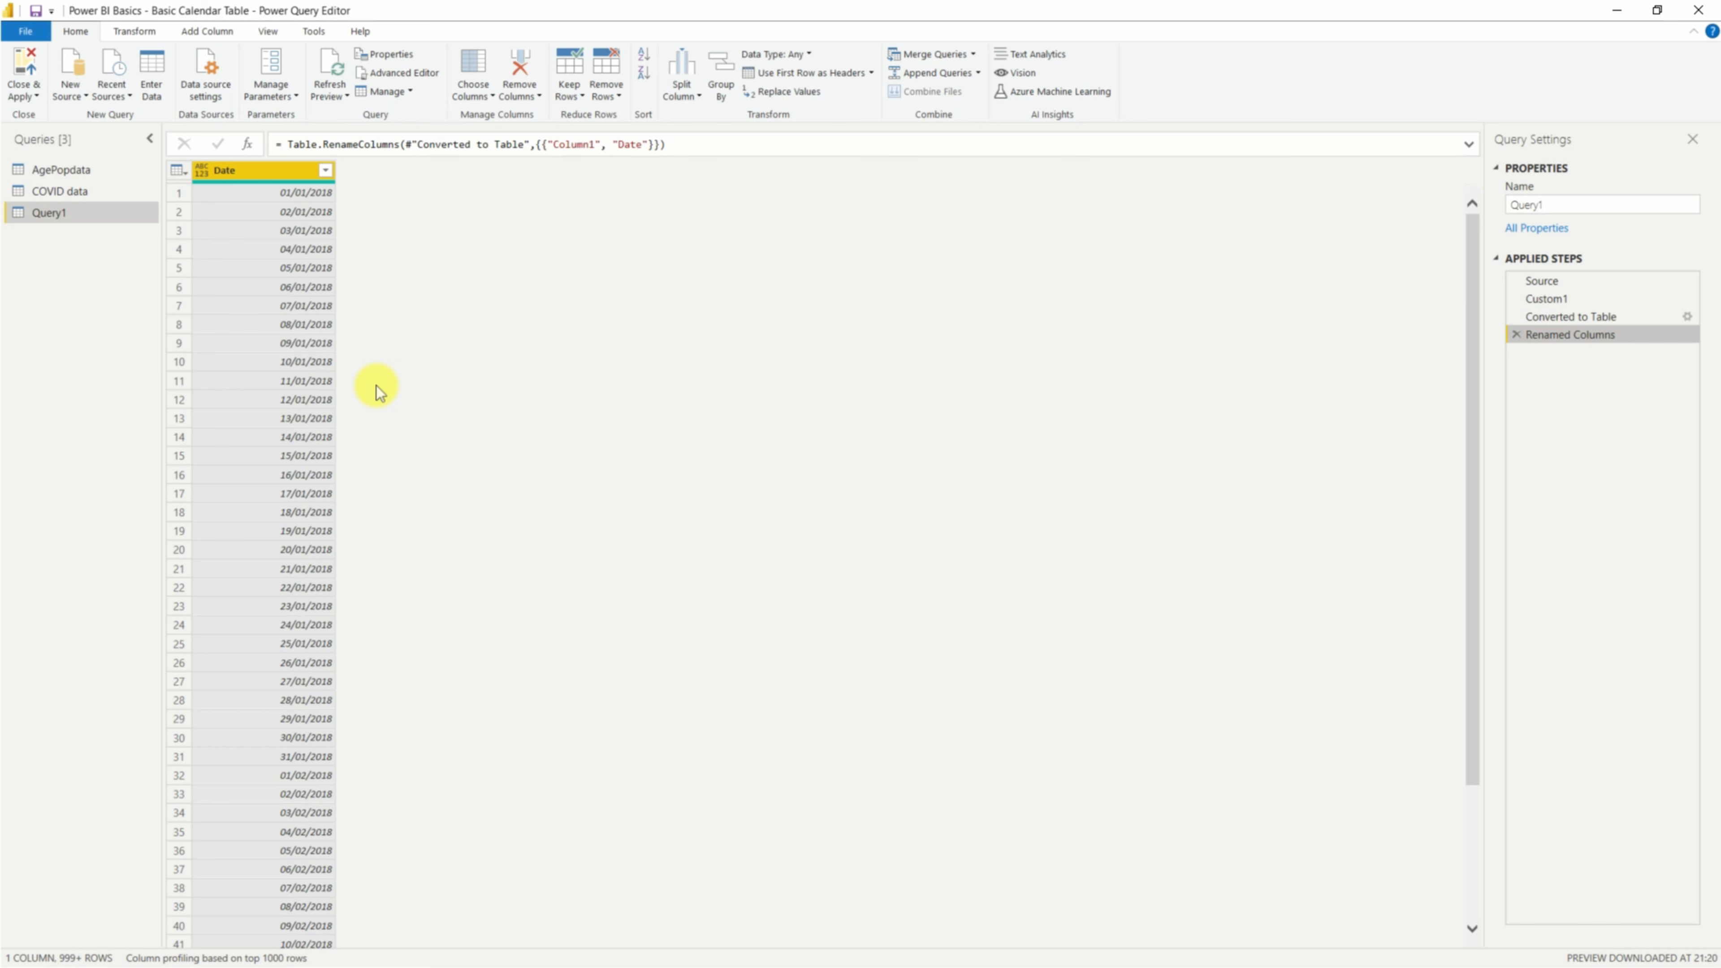
Step: Rename the query from Query1 to Dim_Date
{"action": "left_click_drag", "start_coordinate": [1553, 203], "coordinate": [1474, 194]}
{"action": "type", "text": "D"}
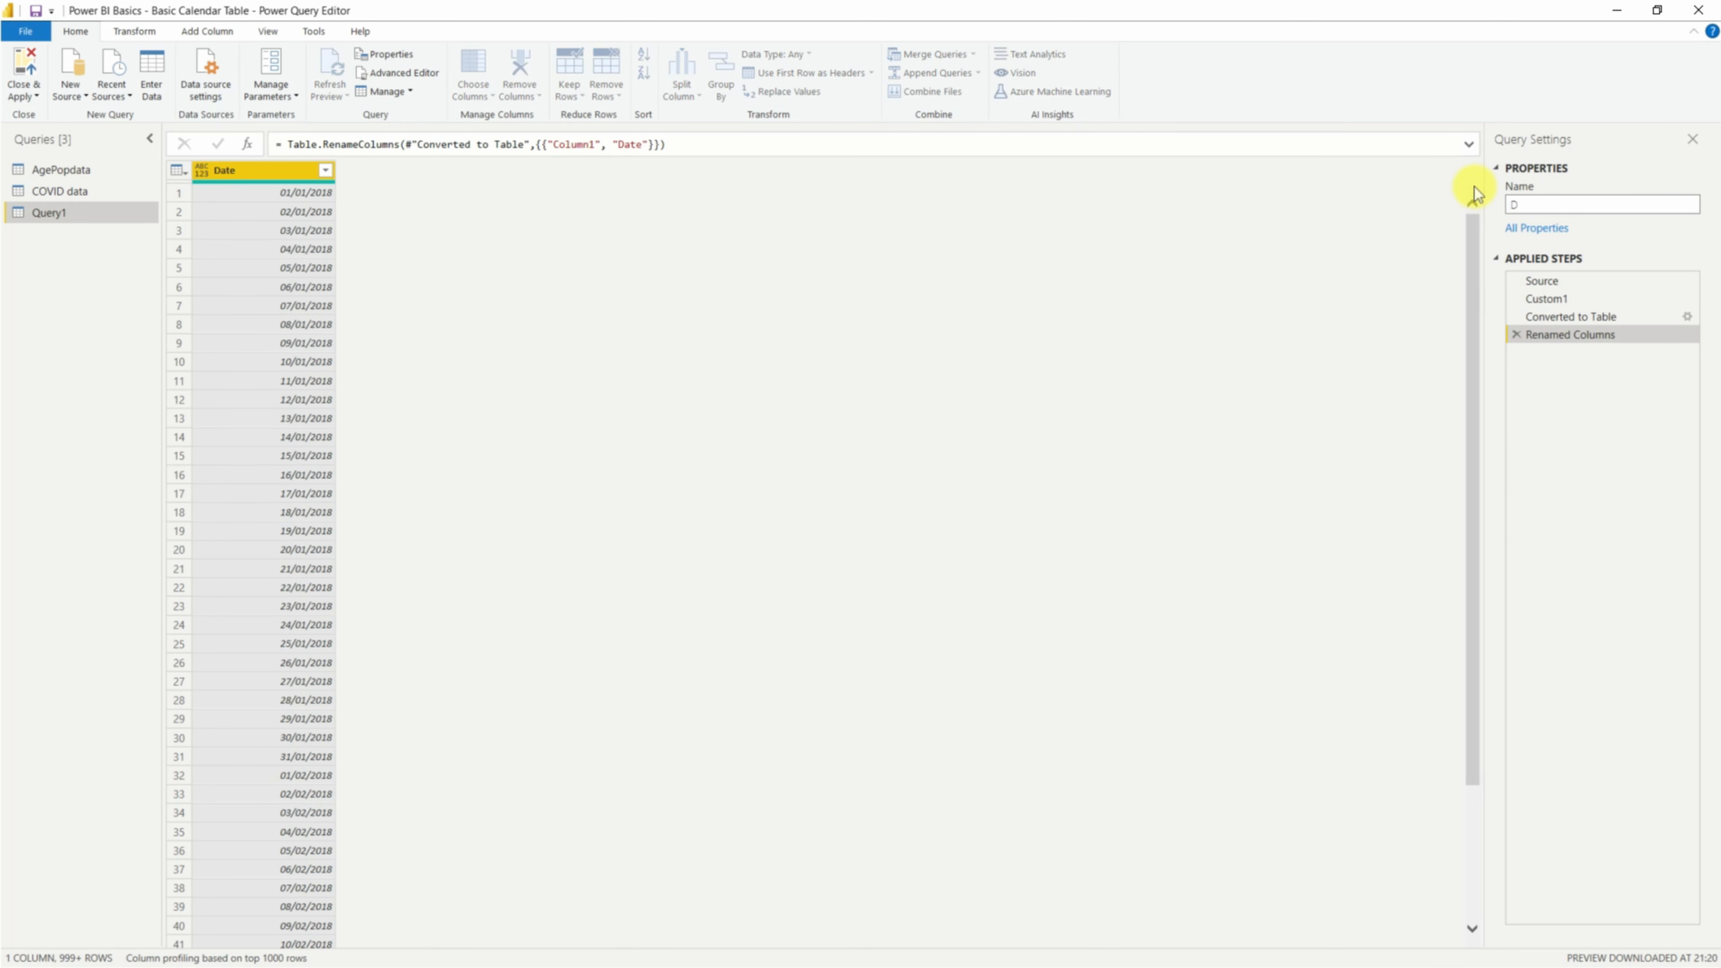
{"action": "type", "text": "im_Date"}
{"action": "key", "text": "Return"}
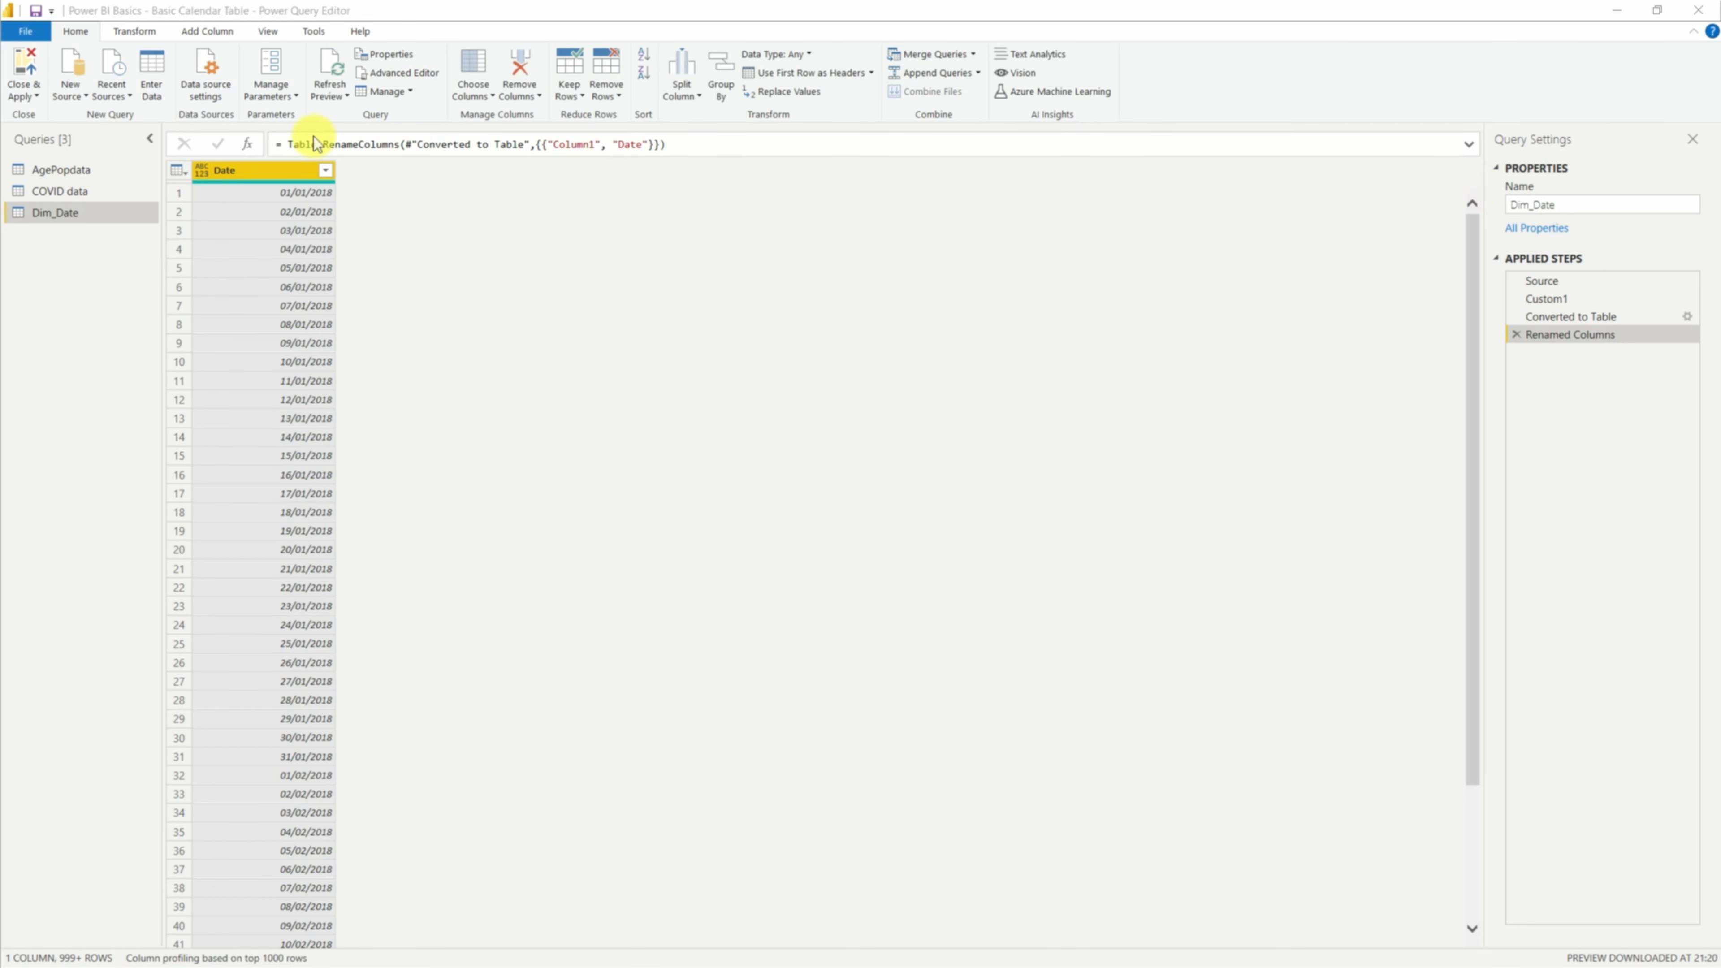
{"action": "left_click", "coordinate": [200, 171]}
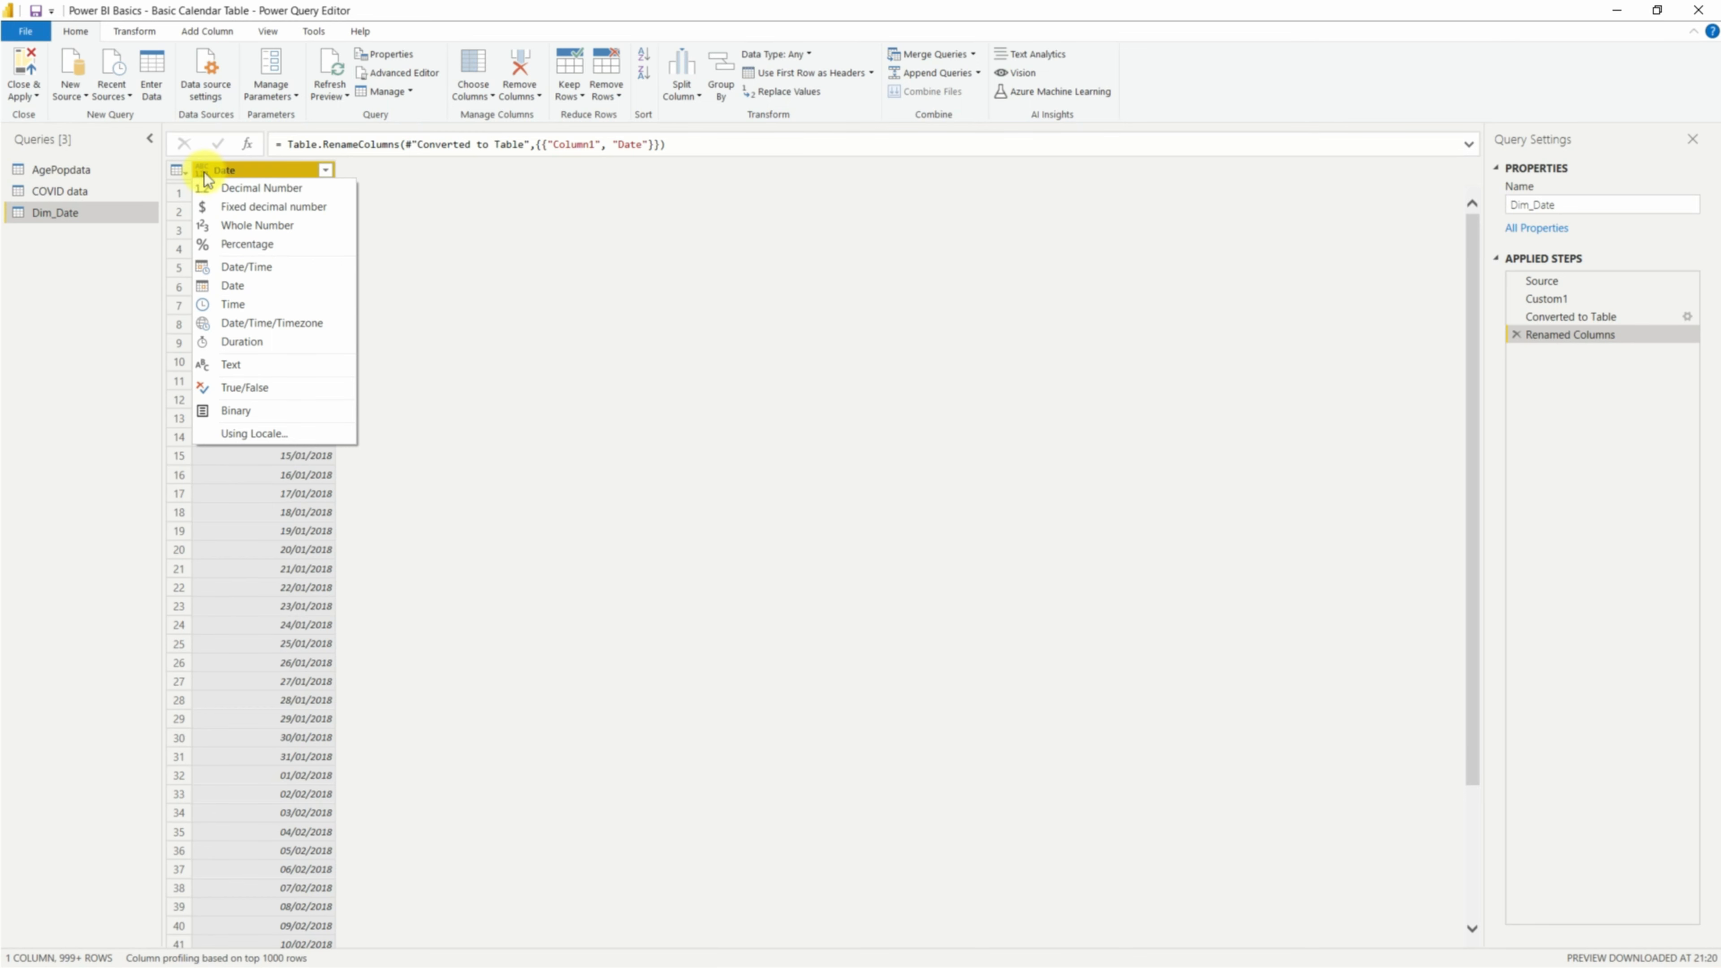
{"action": "left_click", "coordinate": [274, 433]}
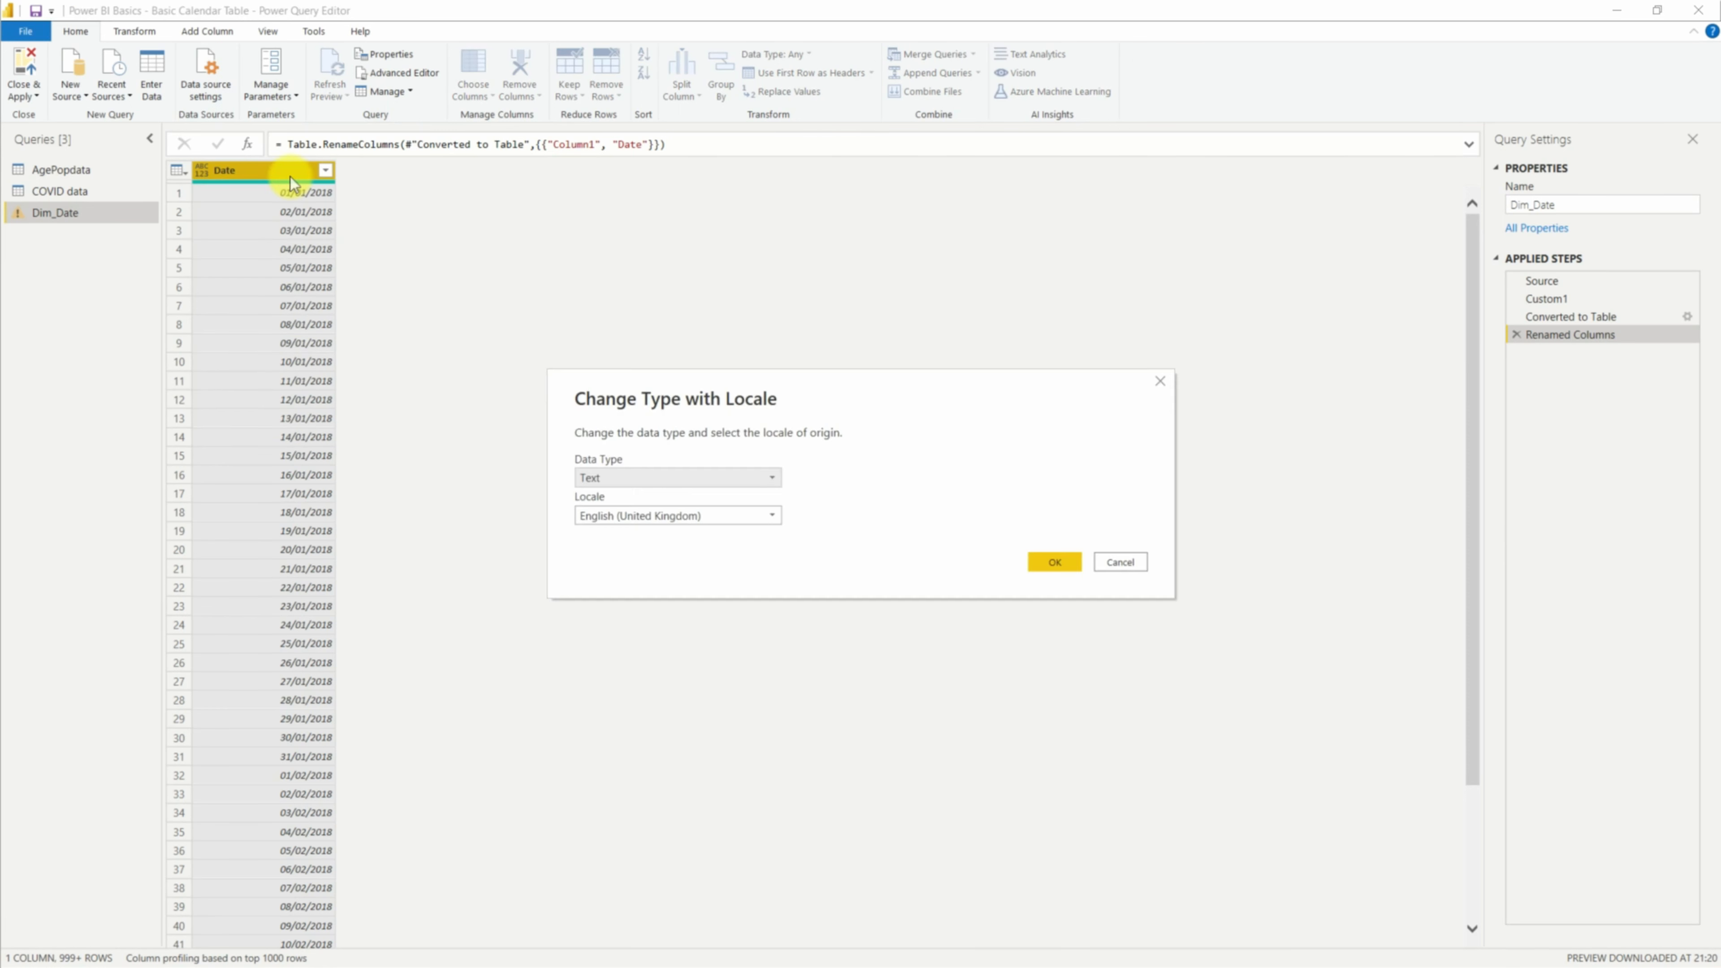
{"action": "left_click", "coordinate": [639, 515]}
{"action": "scroll", "coordinate": [704, 661], "scroll_direction": "down", "scroll_amount": 5}
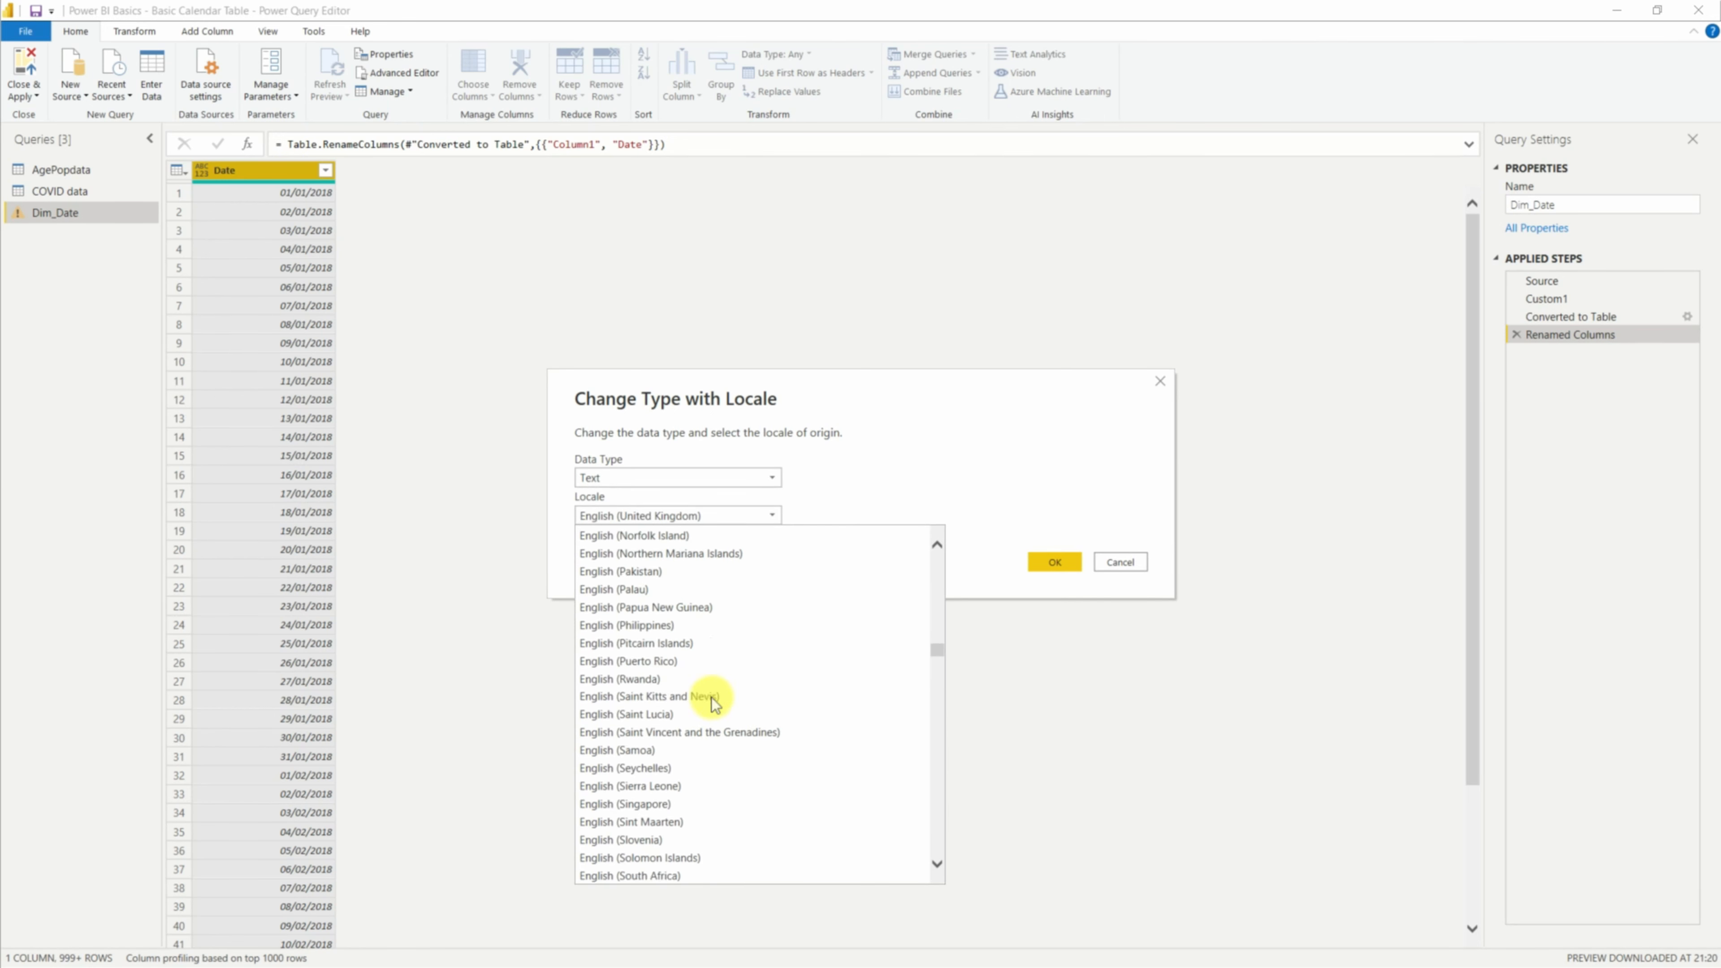
{"action": "left_click", "coordinate": [1135, 561]}
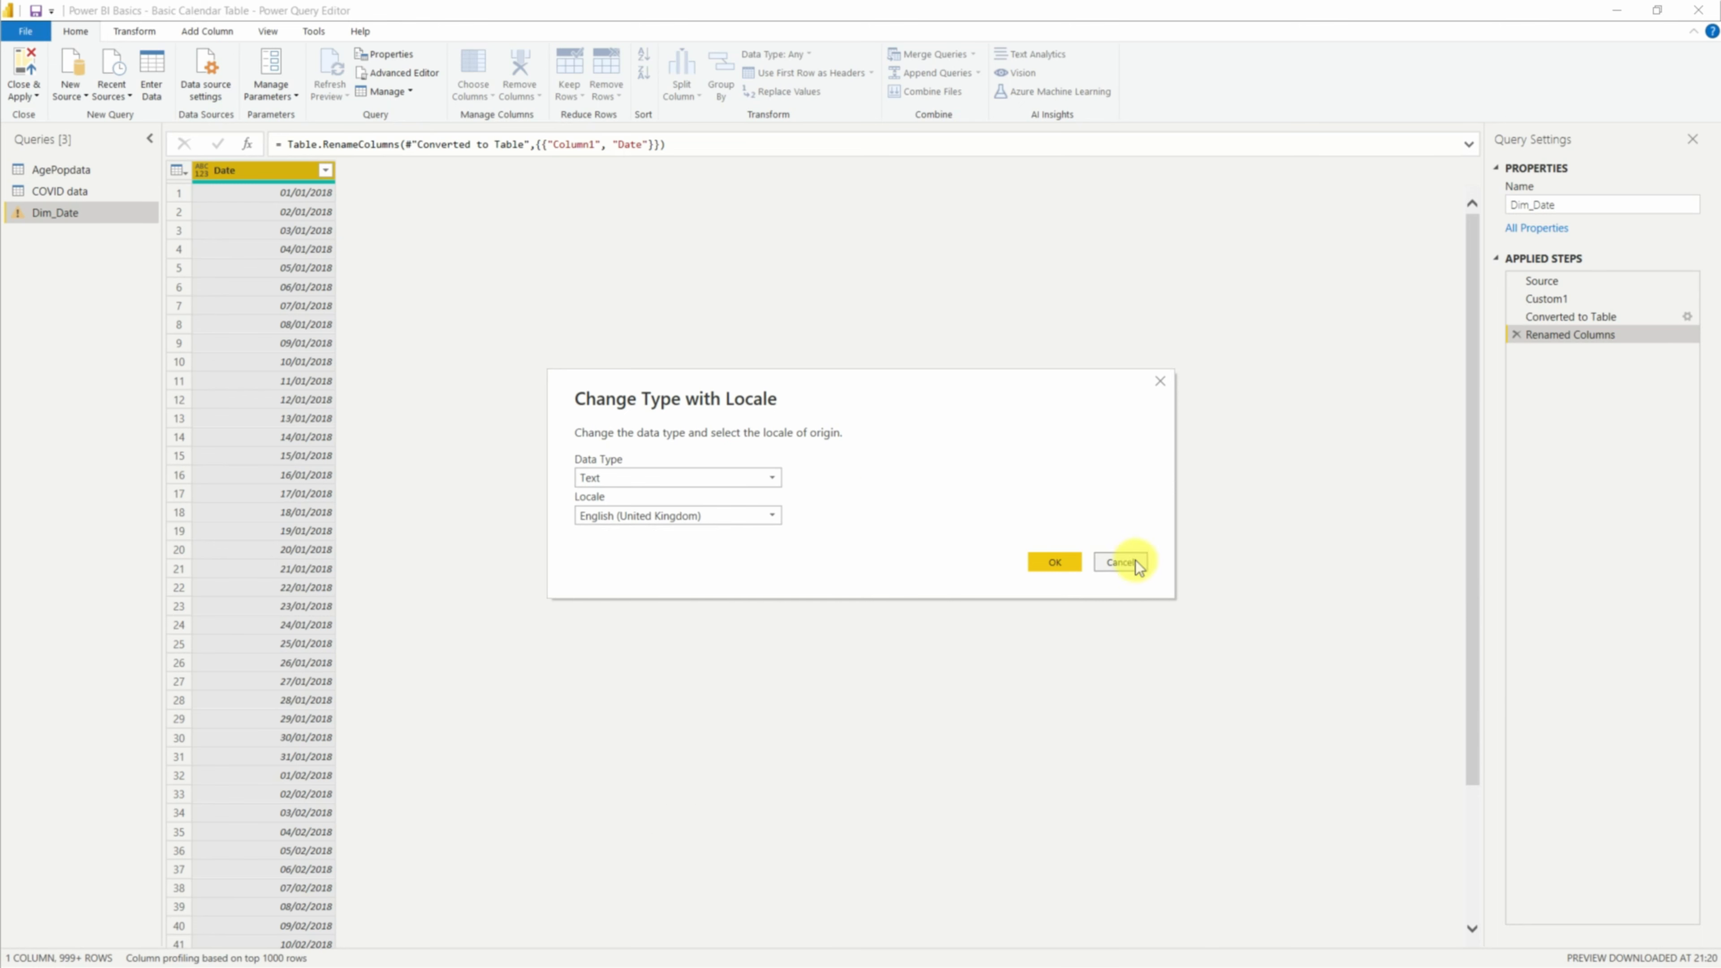
{"action": "left_click", "coordinate": [1134, 562]}
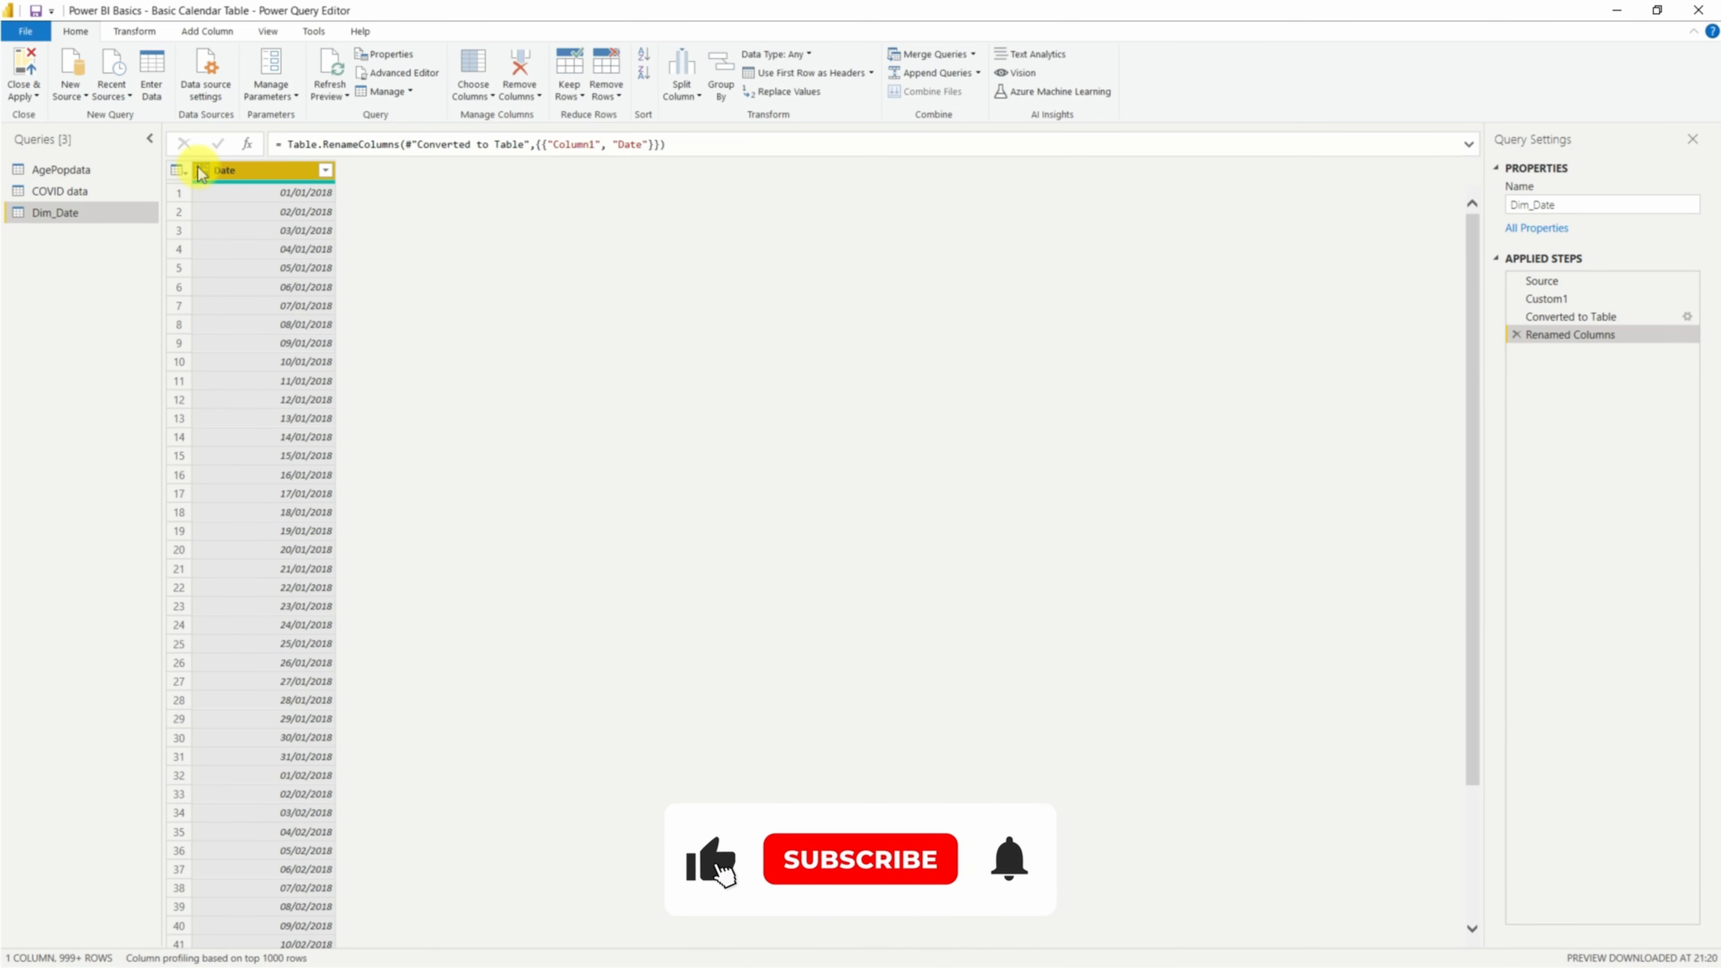
Step: Set the Date column's data type to Date and add a Year column extracted from it
{"action": "left_click", "coordinate": [201, 171]}
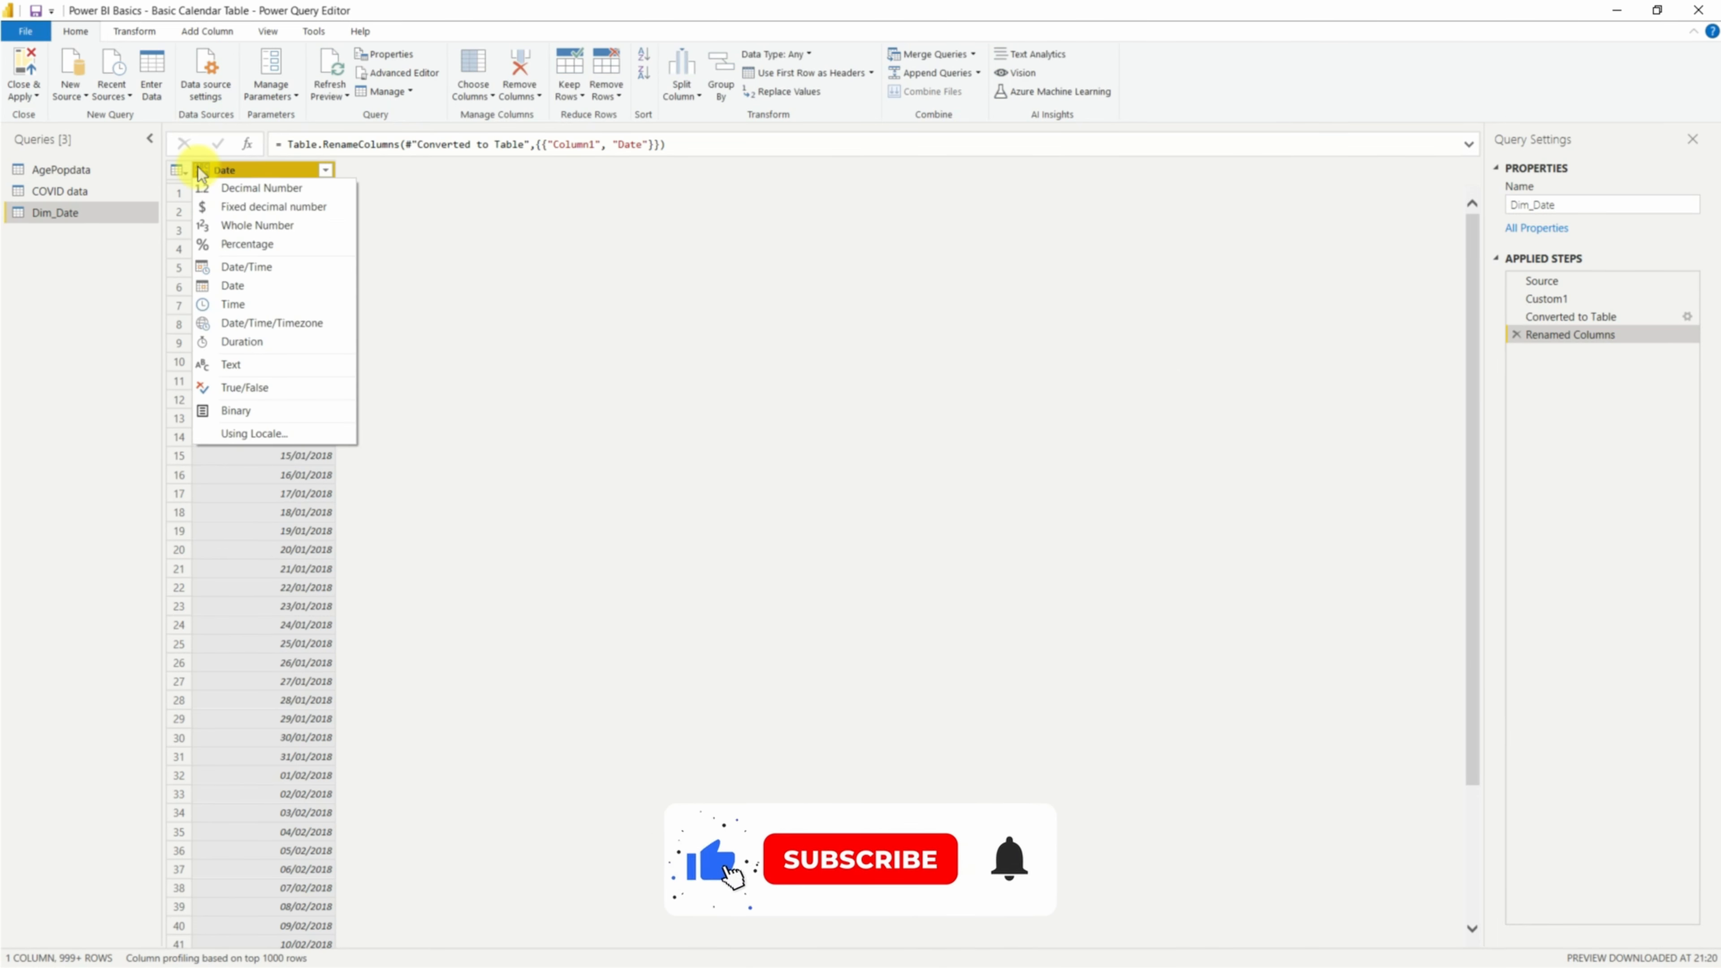
{"action": "left_click", "coordinate": [254, 287]}
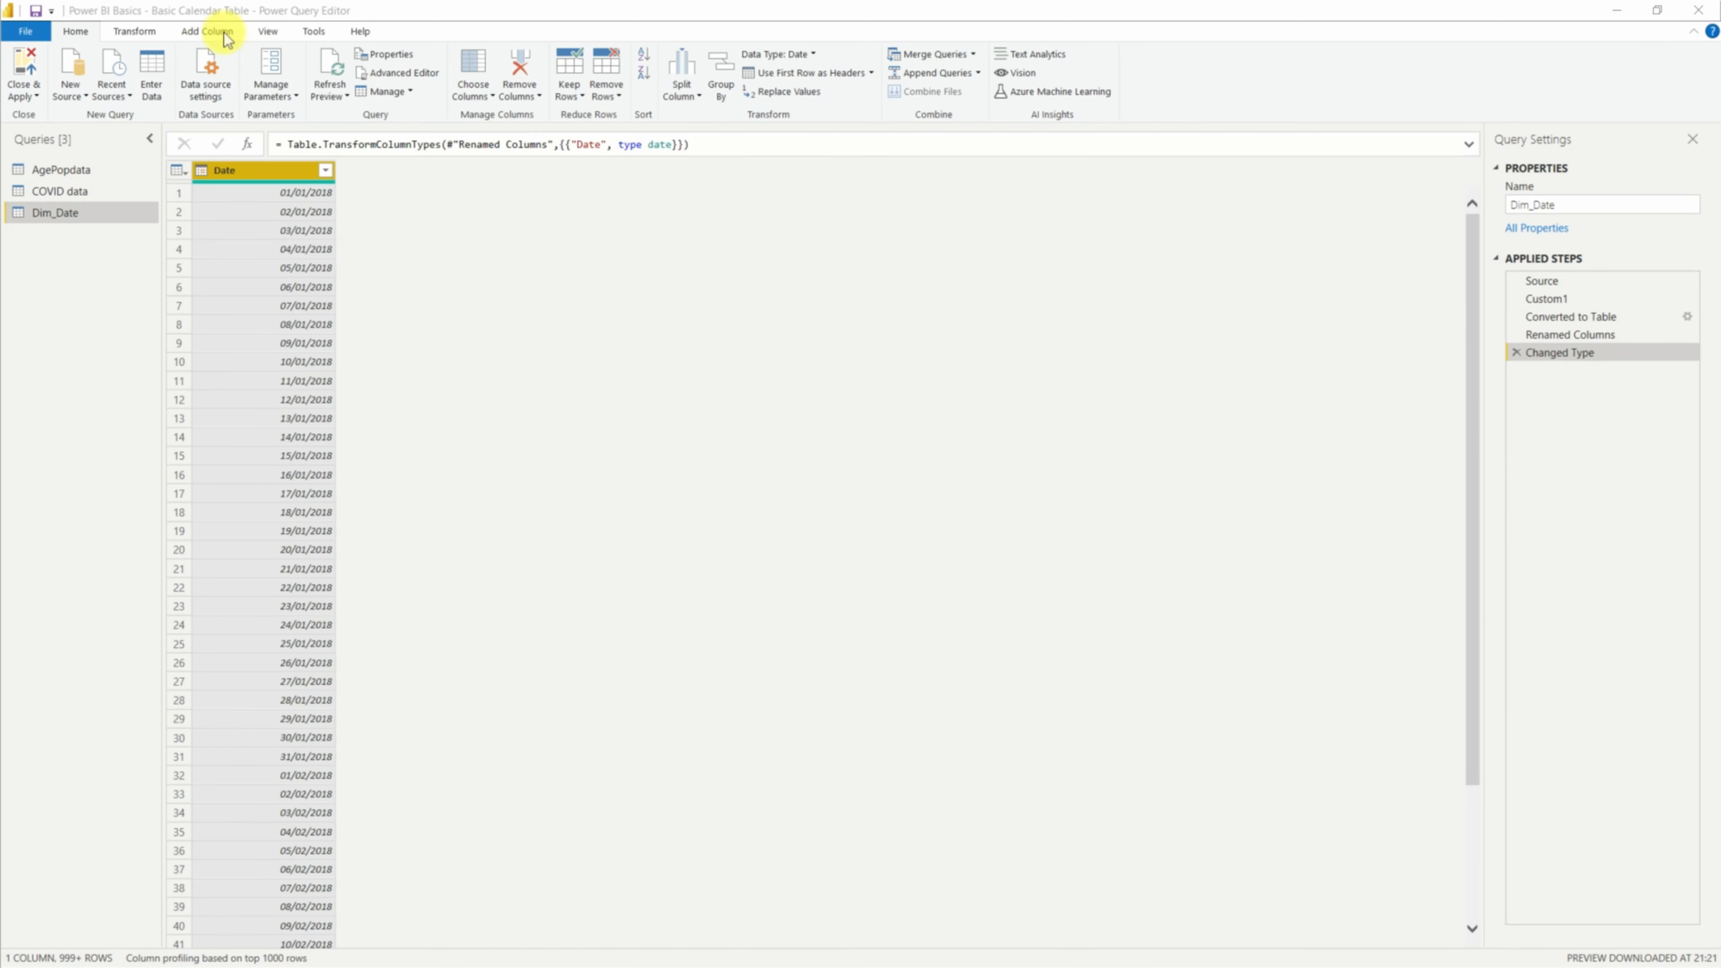
{"action": "left_click", "coordinate": [189, 41]}
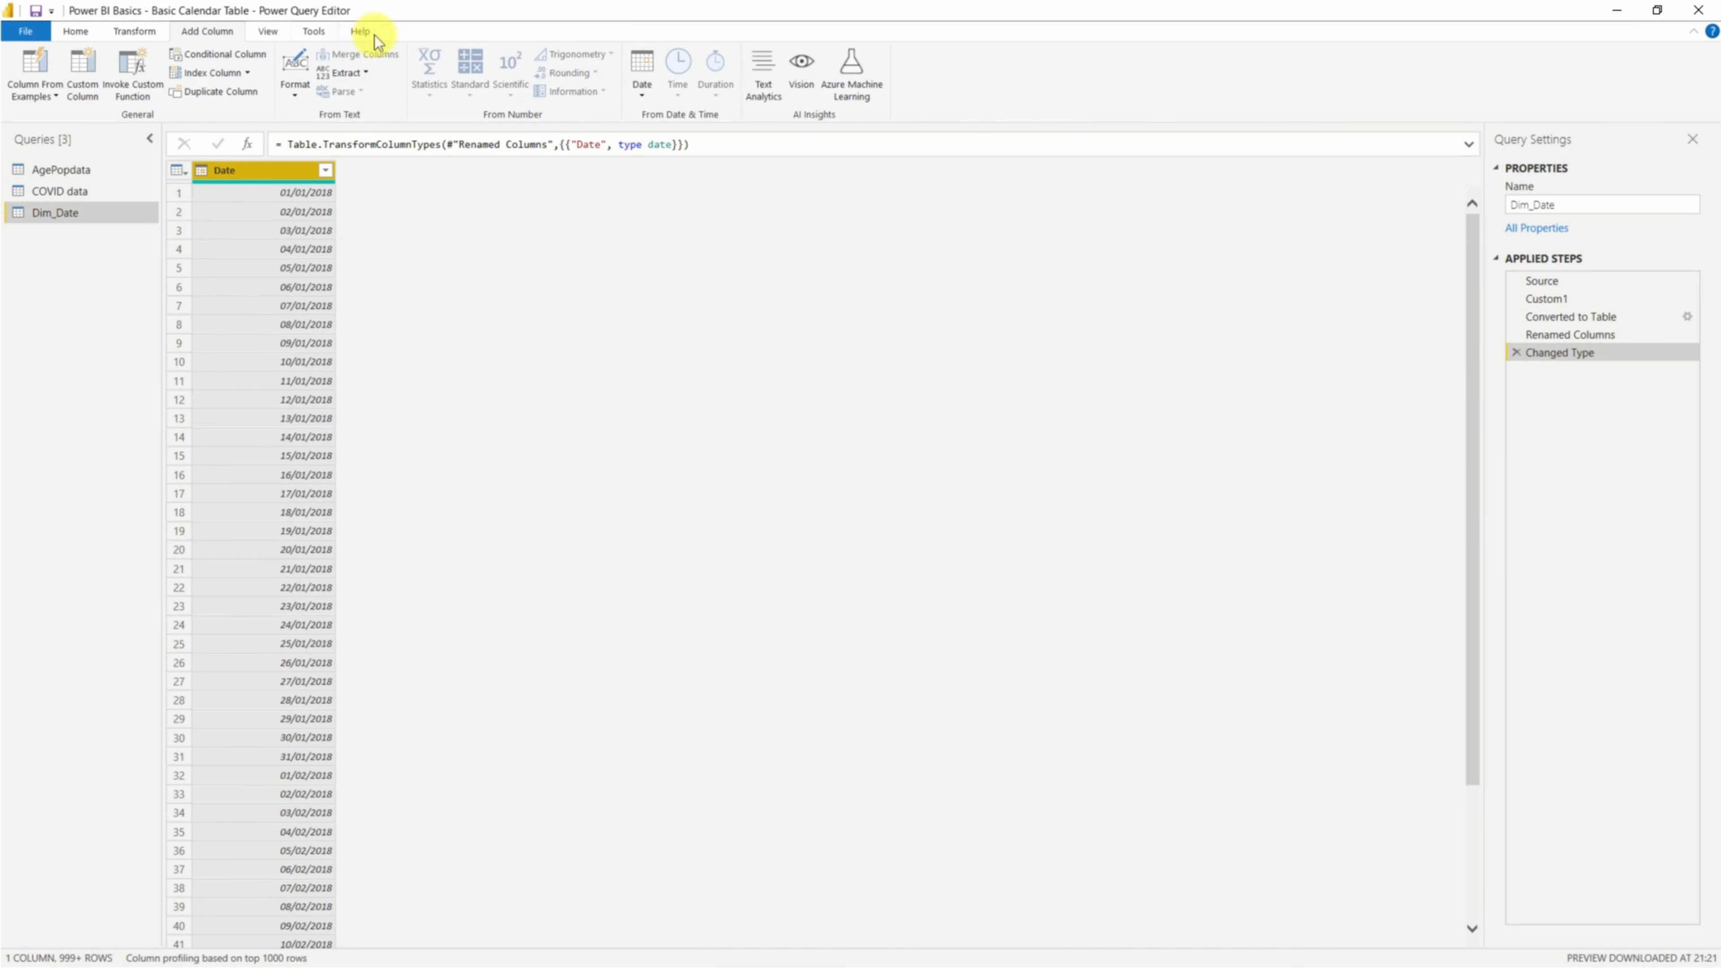
{"action": "left_click", "coordinate": [641, 85]}
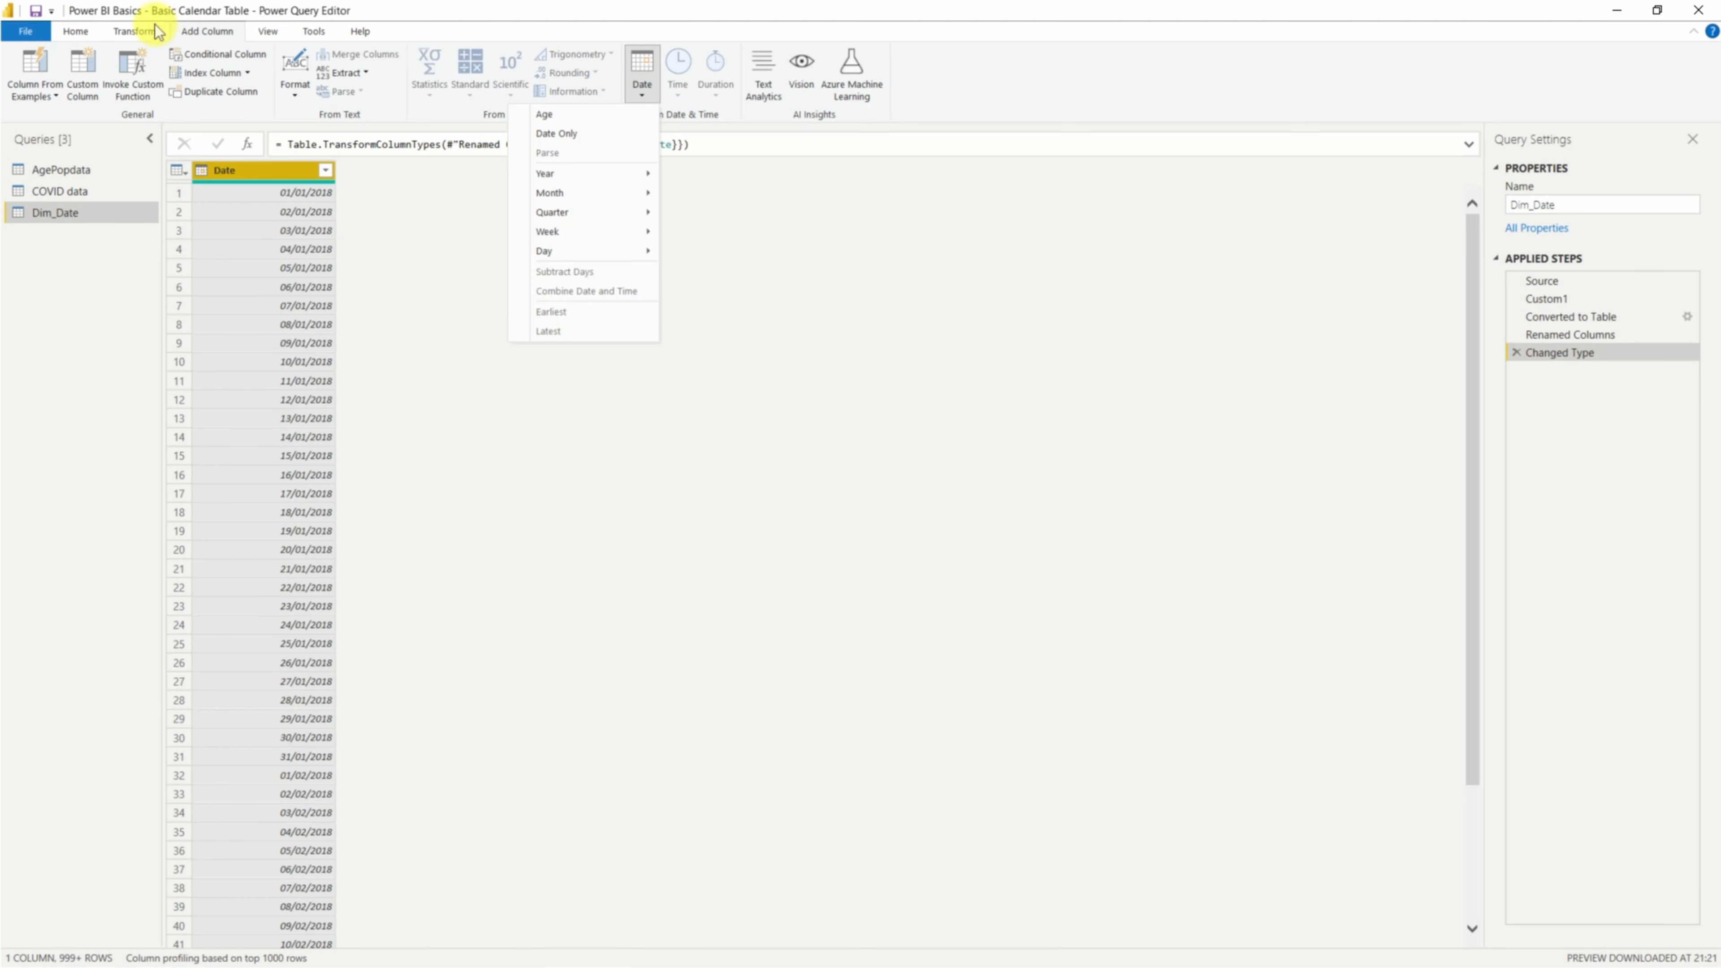
{"action": "left_click", "coordinate": [234, 29]}
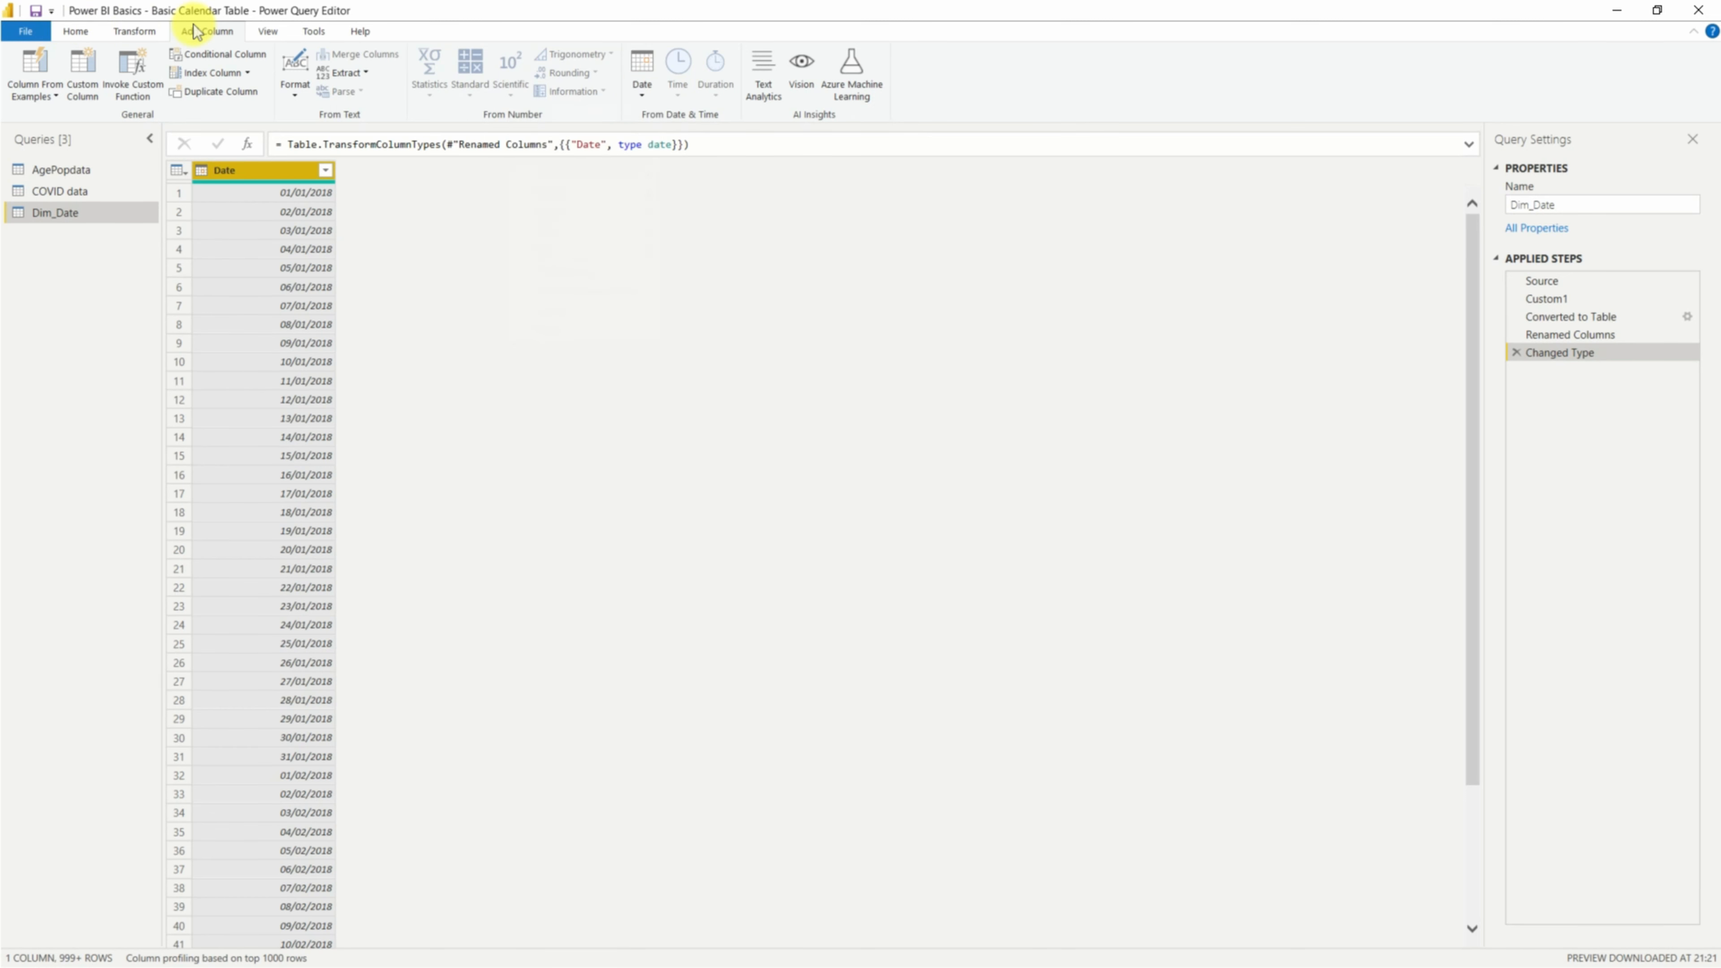
{"action": "left_click", "coordinate": [653, 90]}
{"action": "mouse_move", "coordinate": [600, 196]}
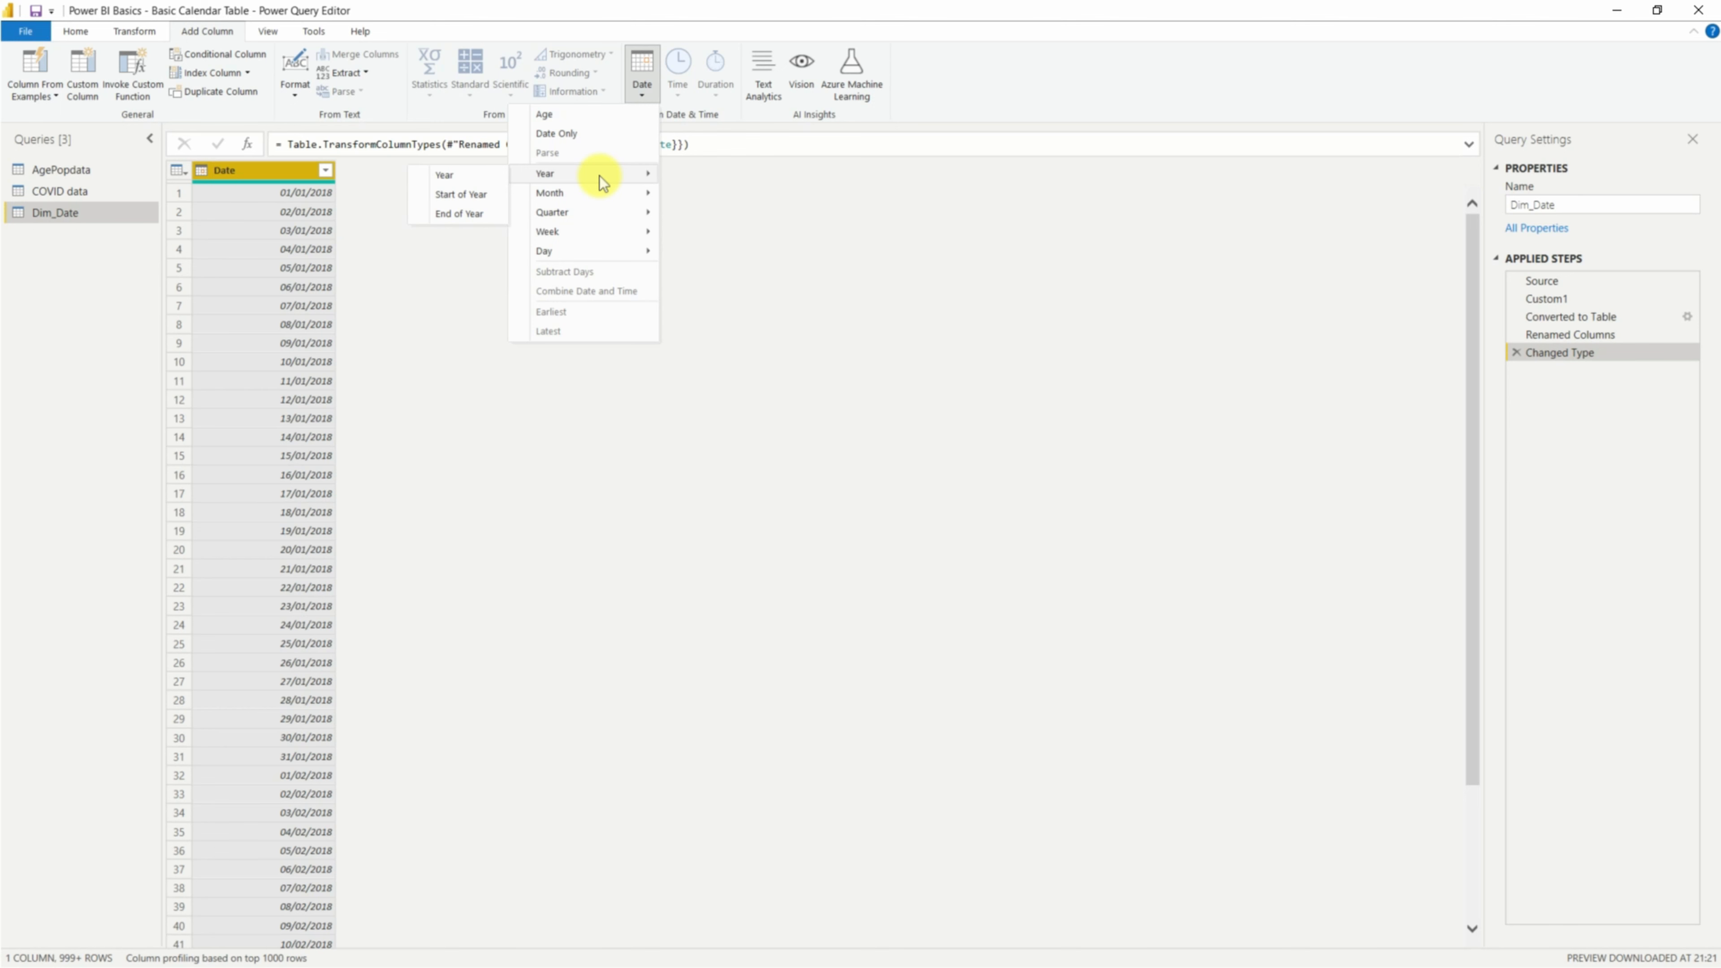
{"action": "left_click", "coordinate": [470, 173]}
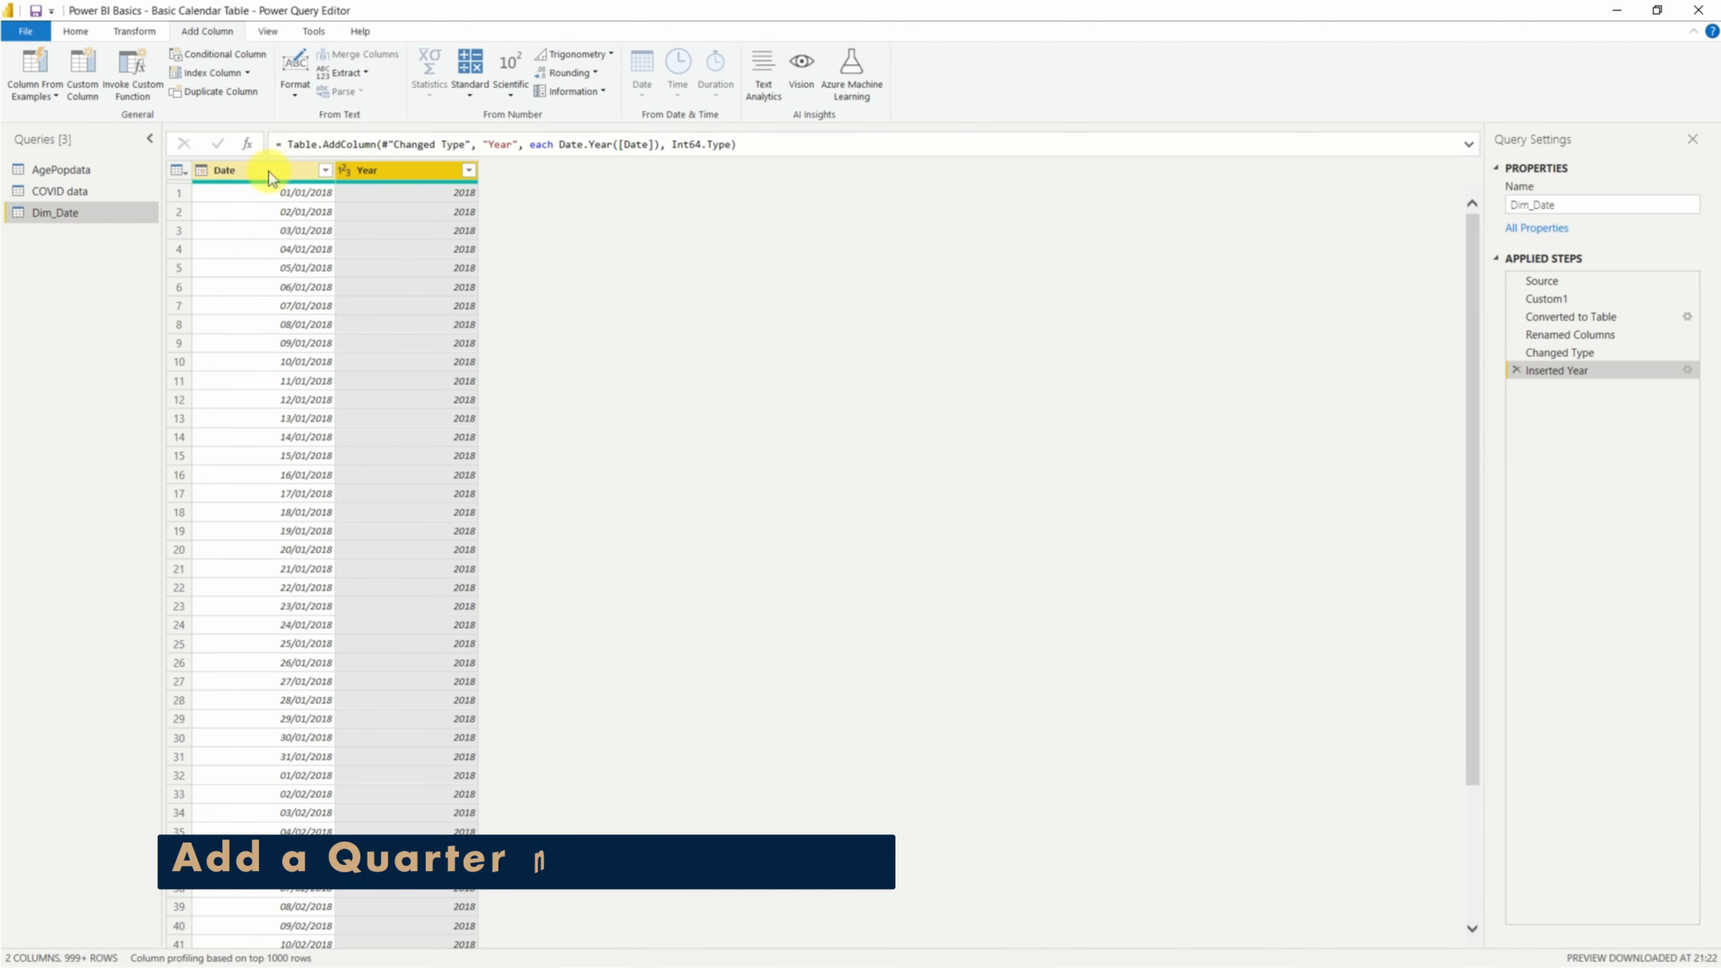
Step: Add a Quarter of Year column derived from the Date column and check its list of distinct values
{"action": "left_click", "coordinate": [231, 172]}
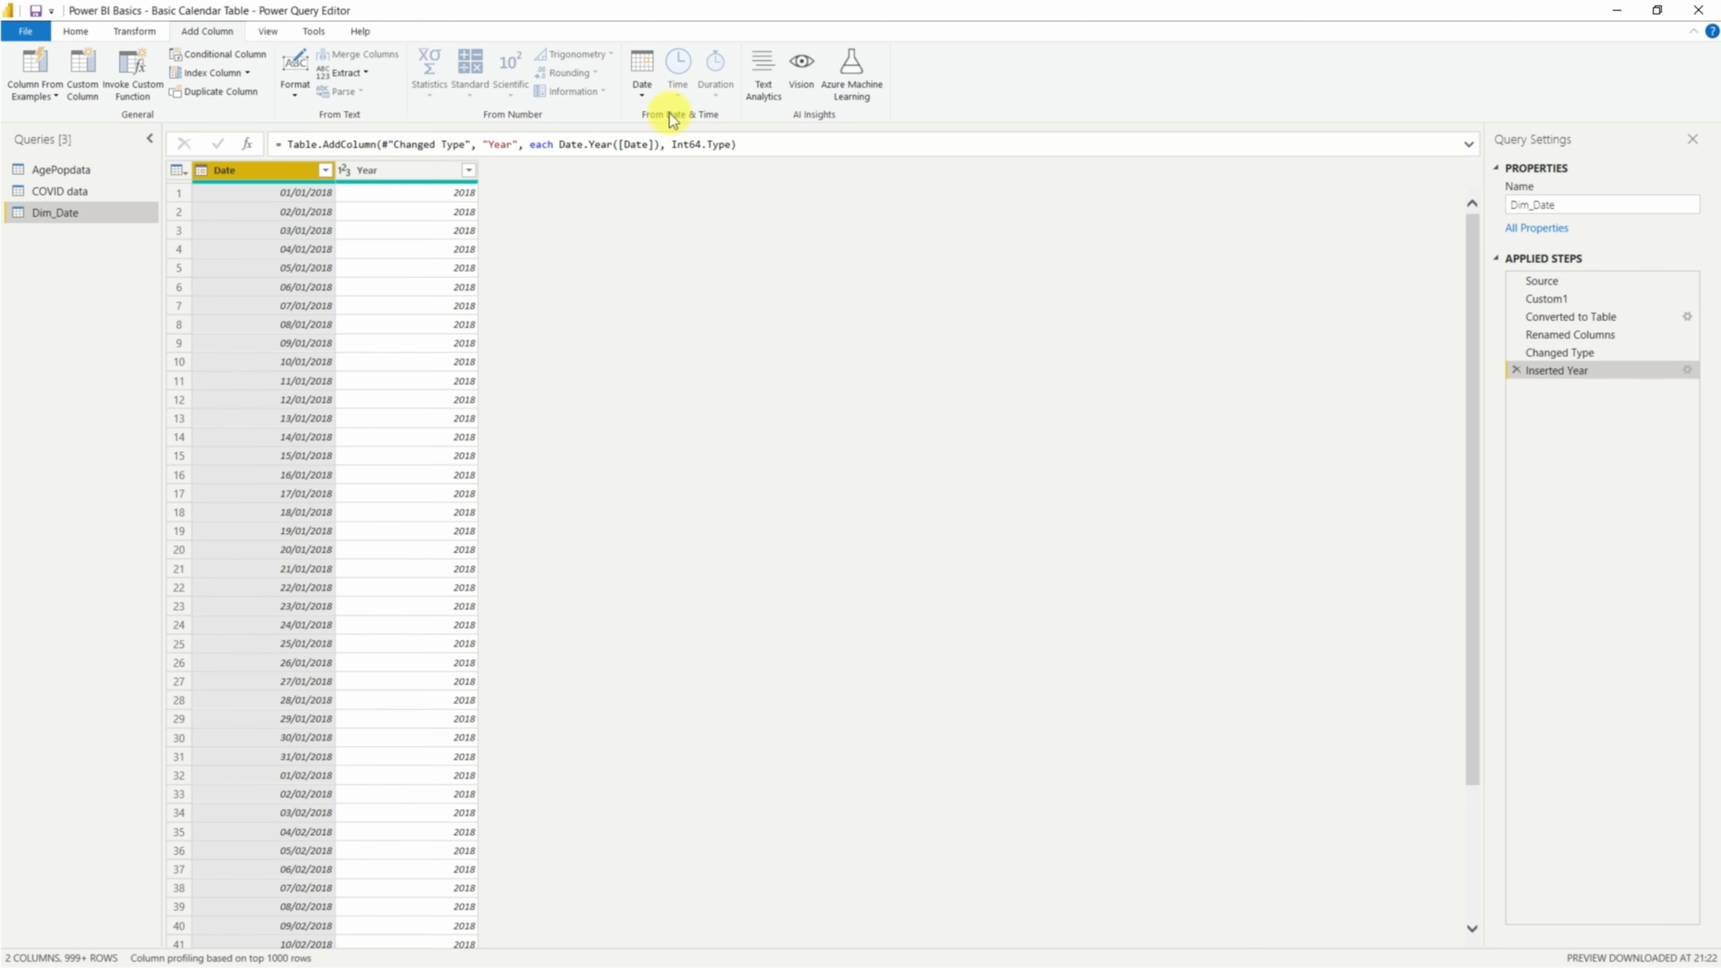
{"action": "left_click", "coordinate": [642, 85]}
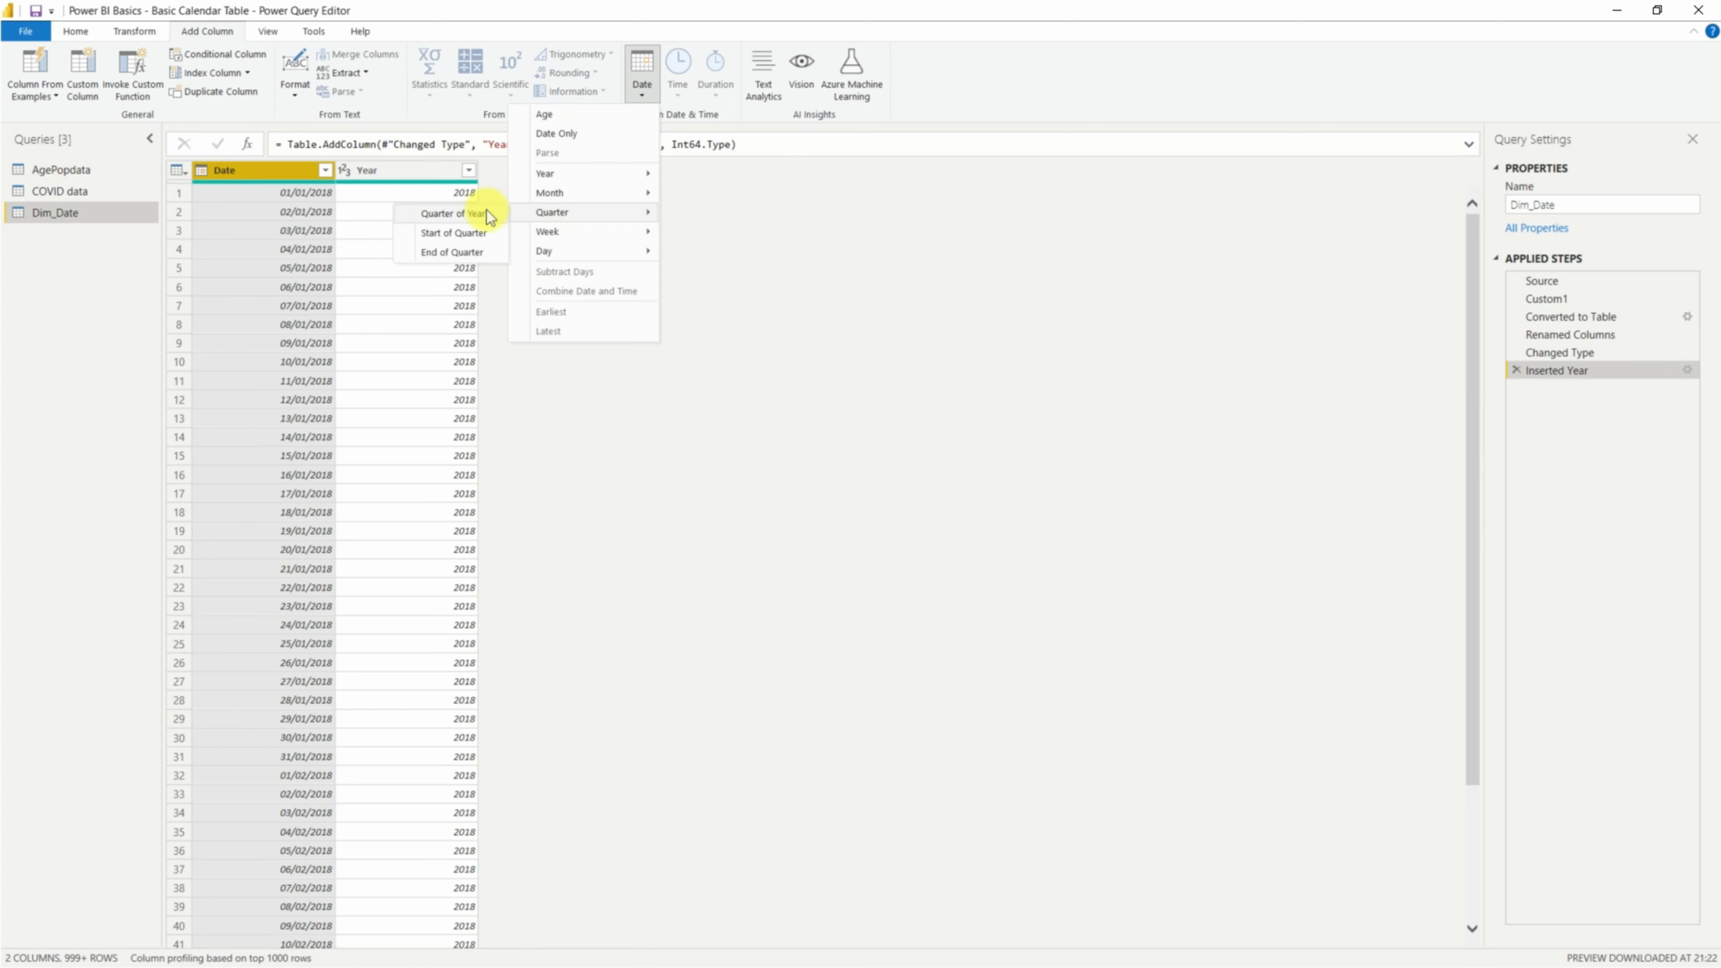
{"action": "left_click", "coordinate": [488, 210]}
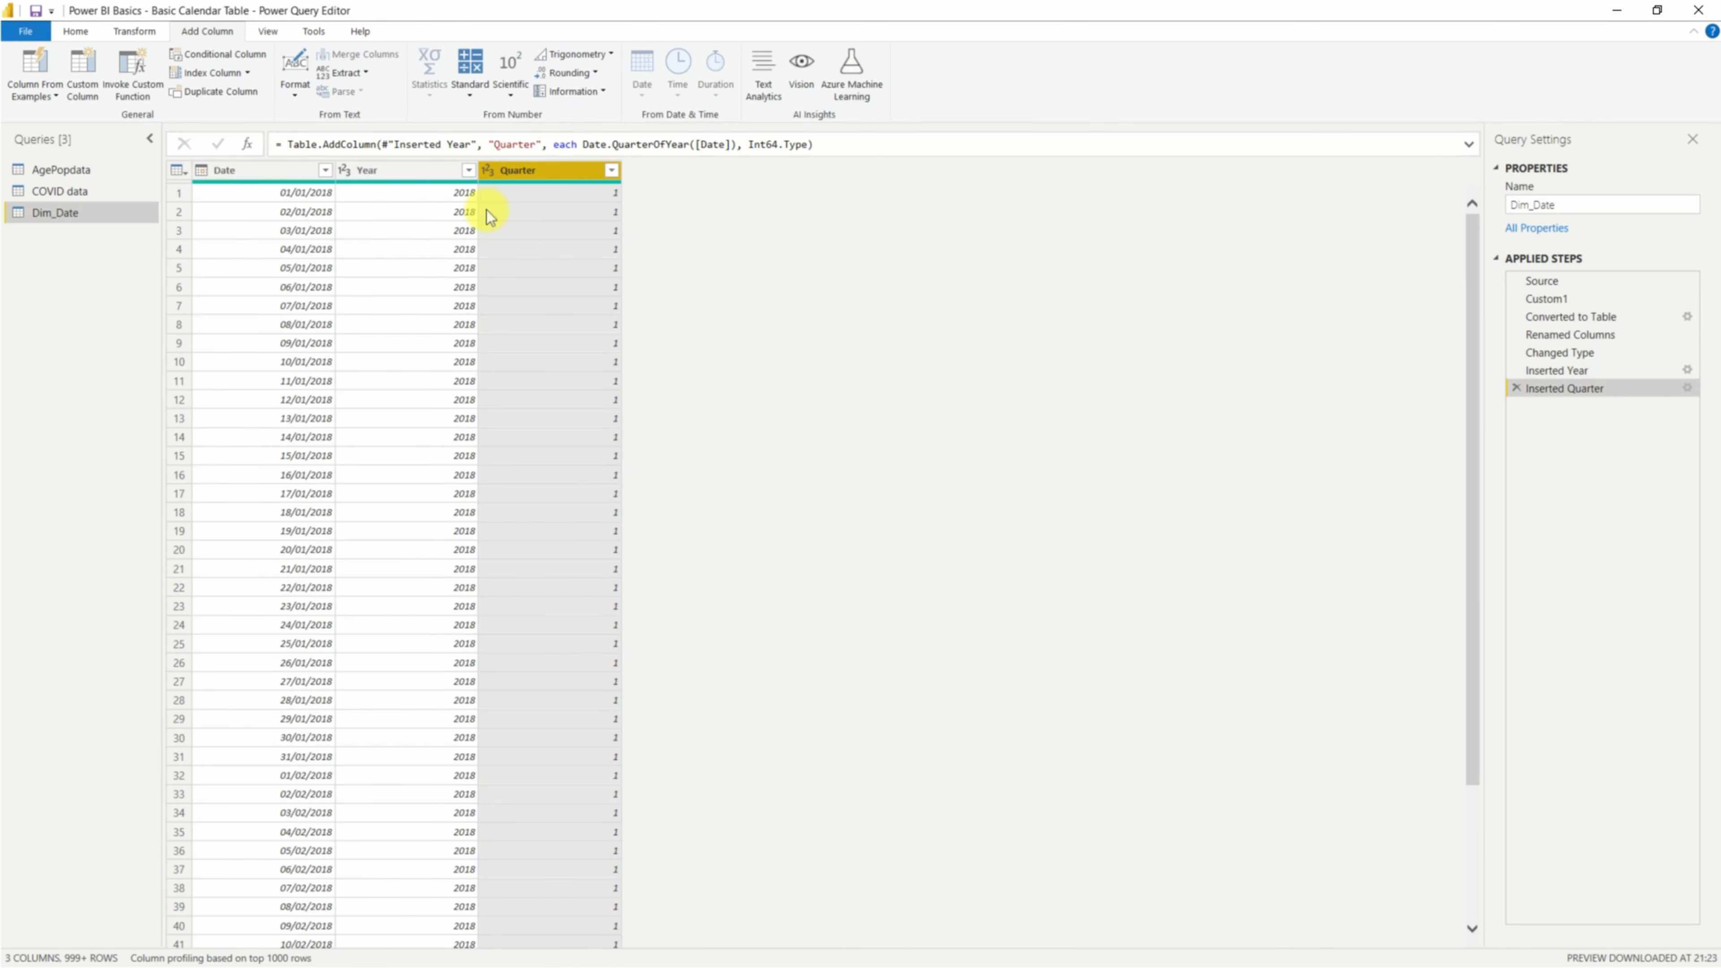
{"action": "left_click", "coordinate": [612, 170]}
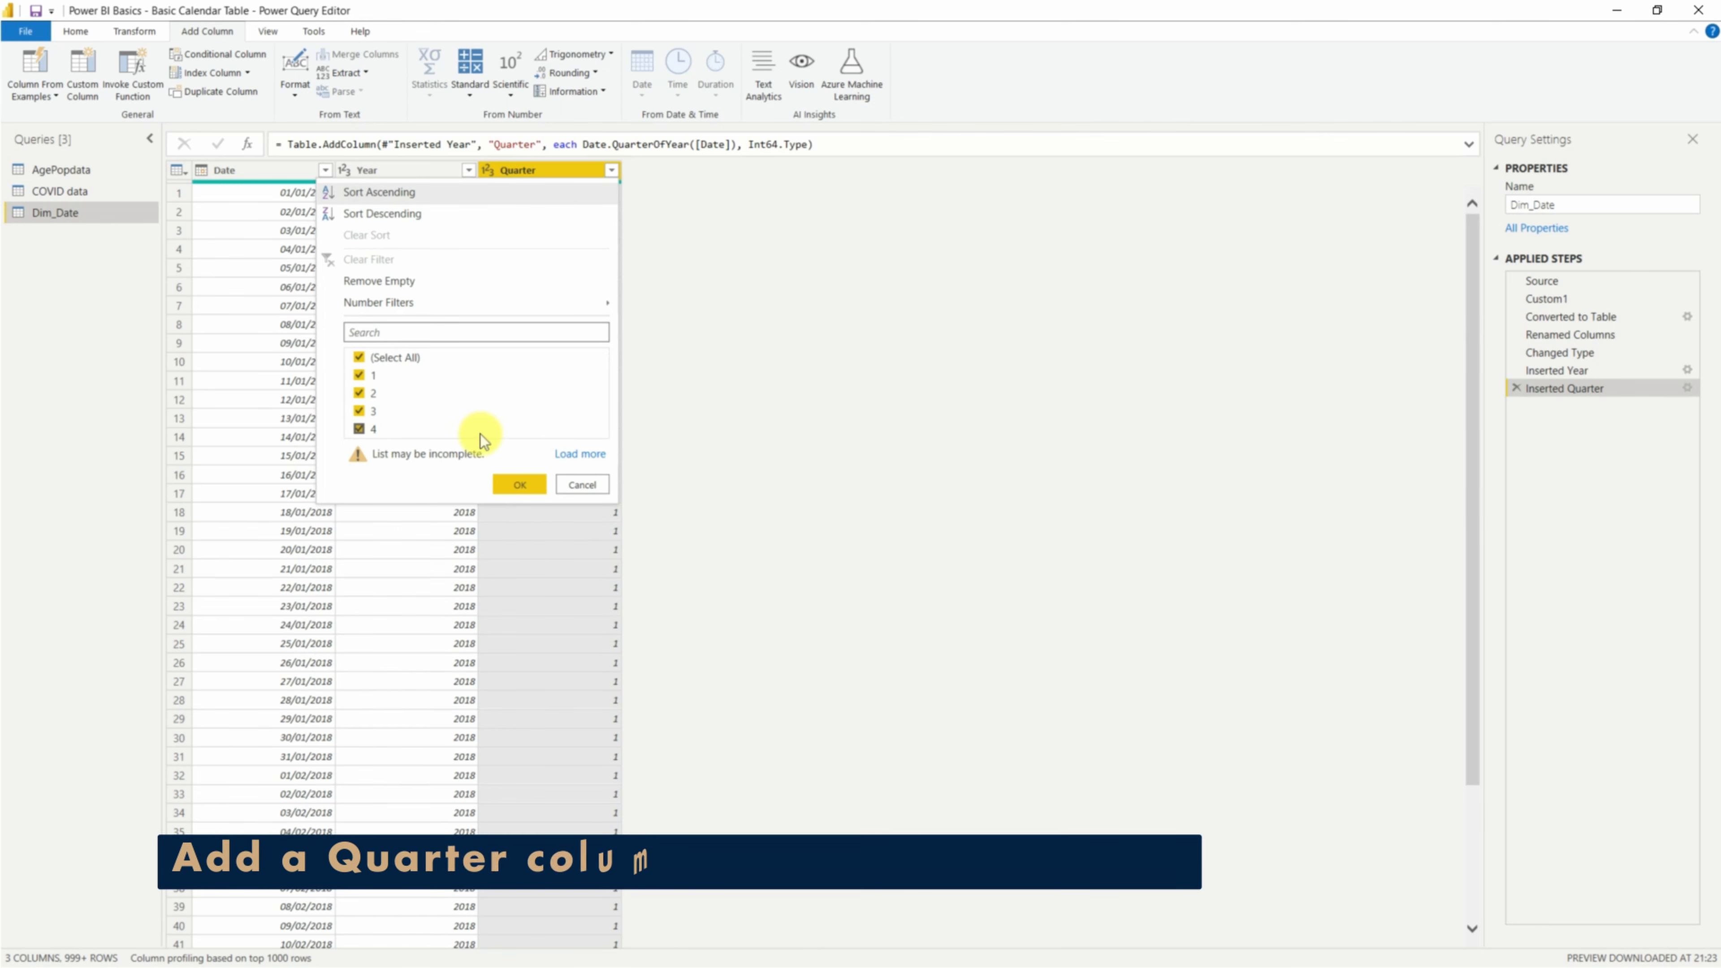
{"action": "left_click", "coordinate": [695, 384]}
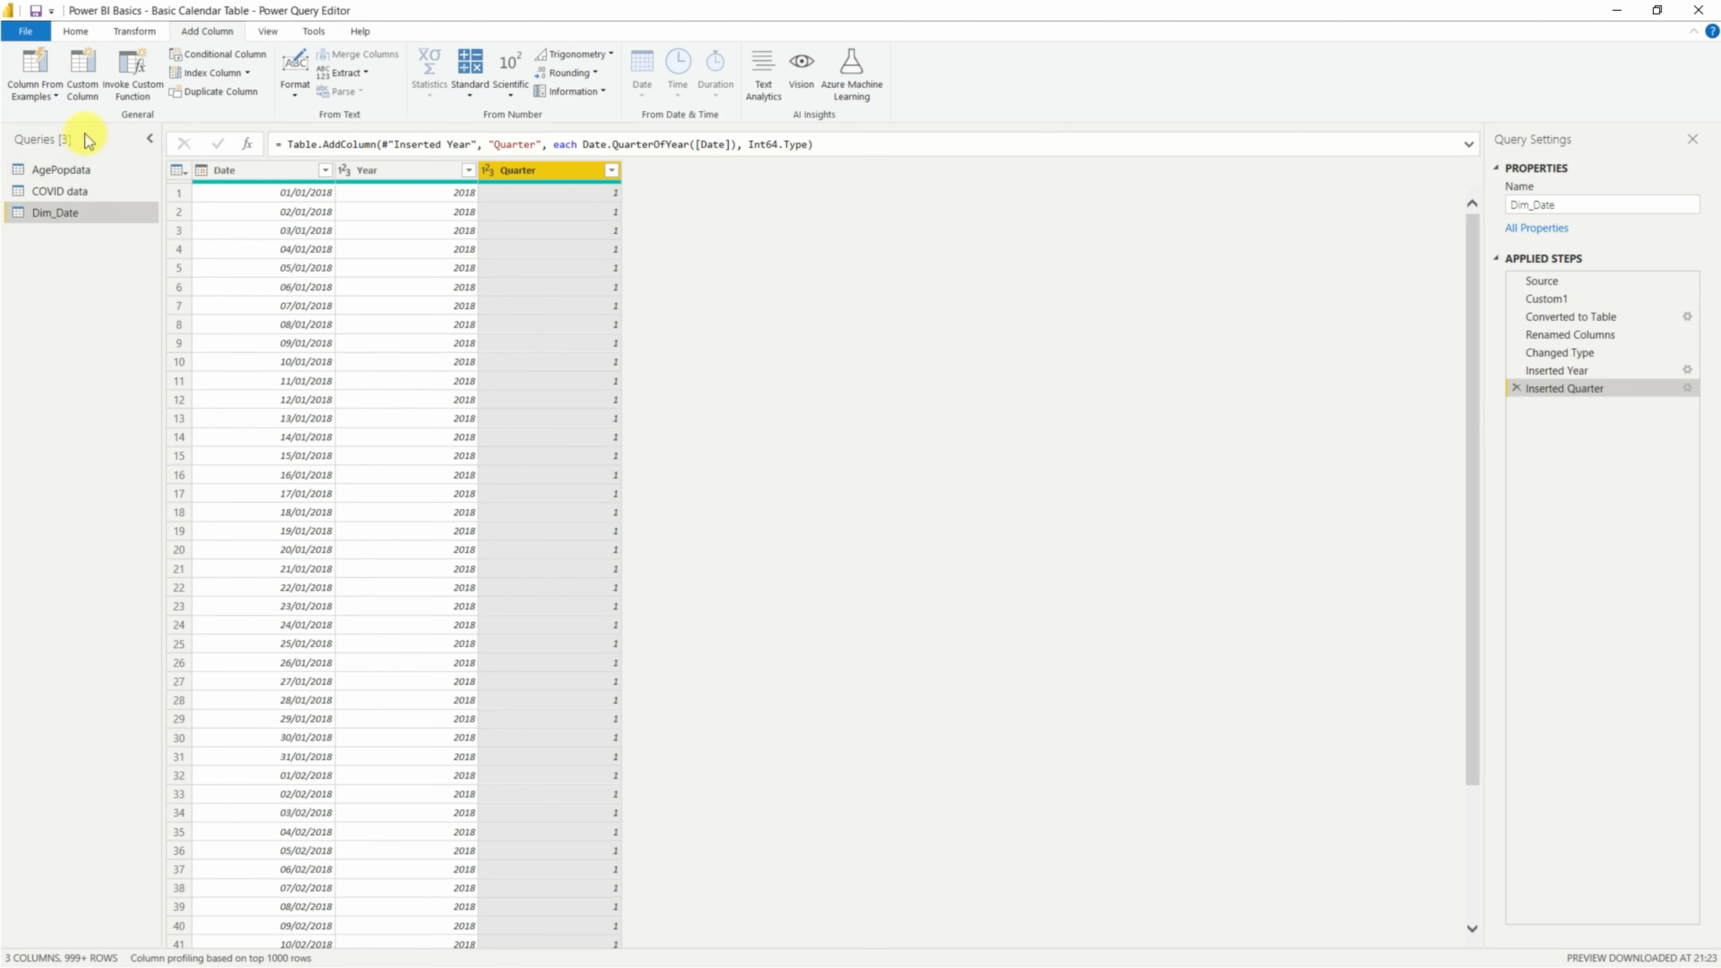
Step: Add a custom column named QuarterName with the formula "Q" & [Quarter]
{"action": "left_click", "coordinate": [90, 66]}
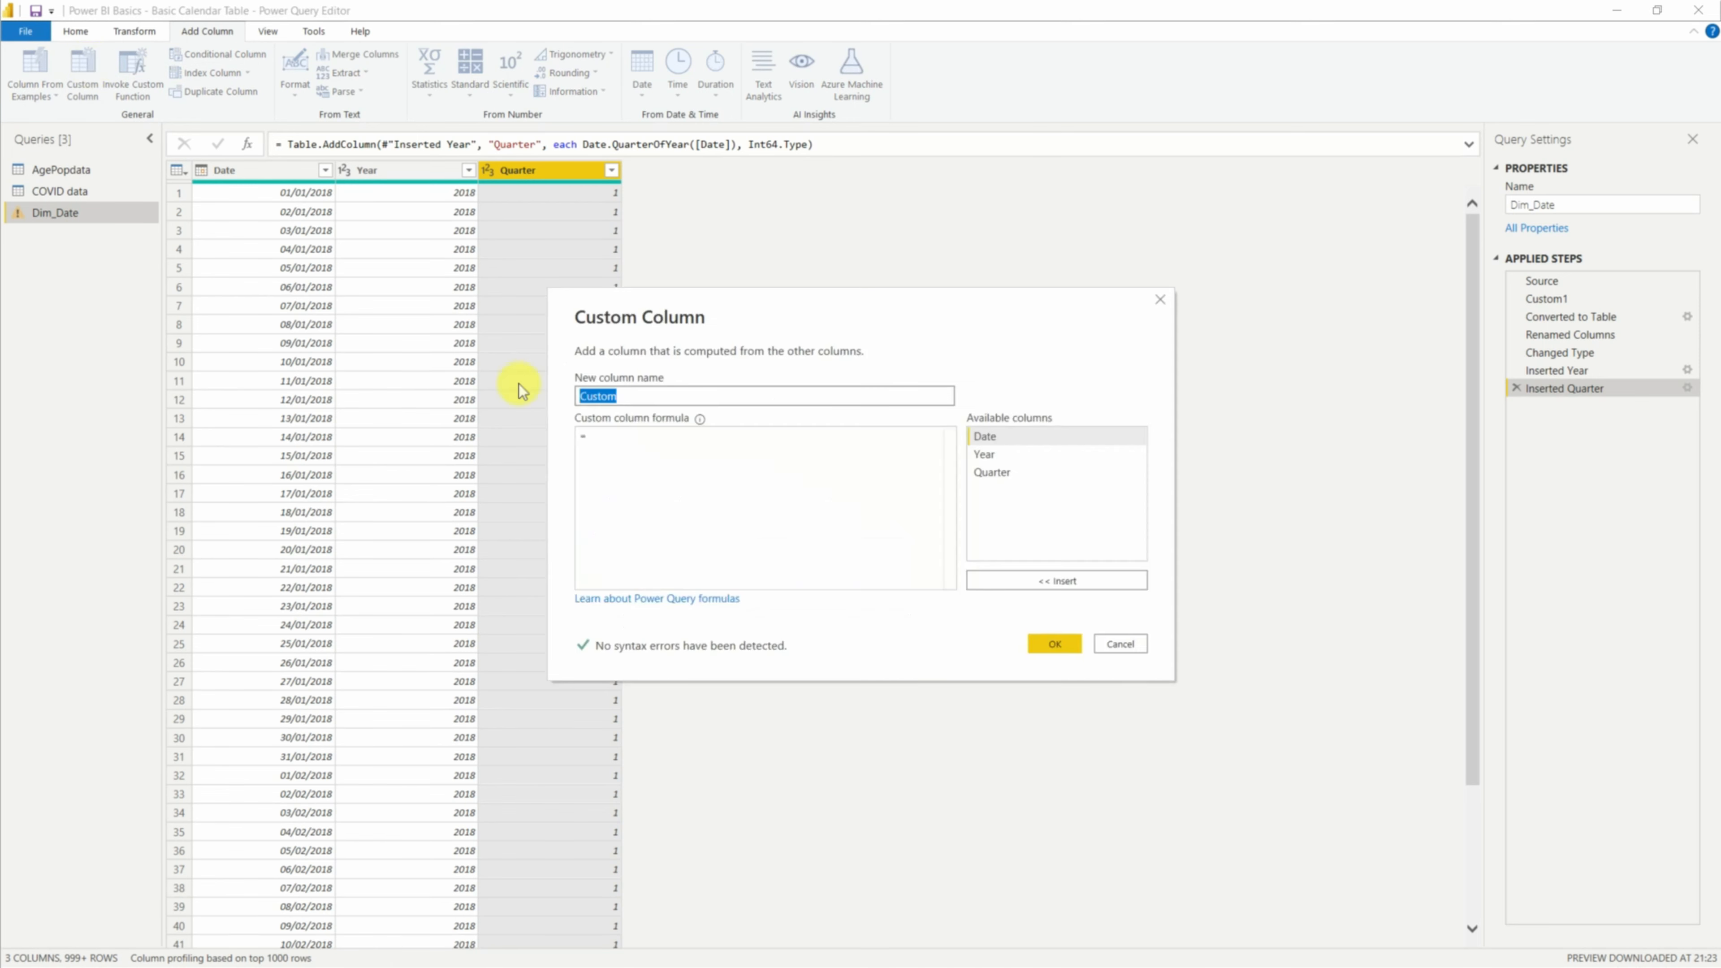
{"action": "type", "text": "QuarterName"}
{"action": "left_click", "coordinate": [695, 454]}
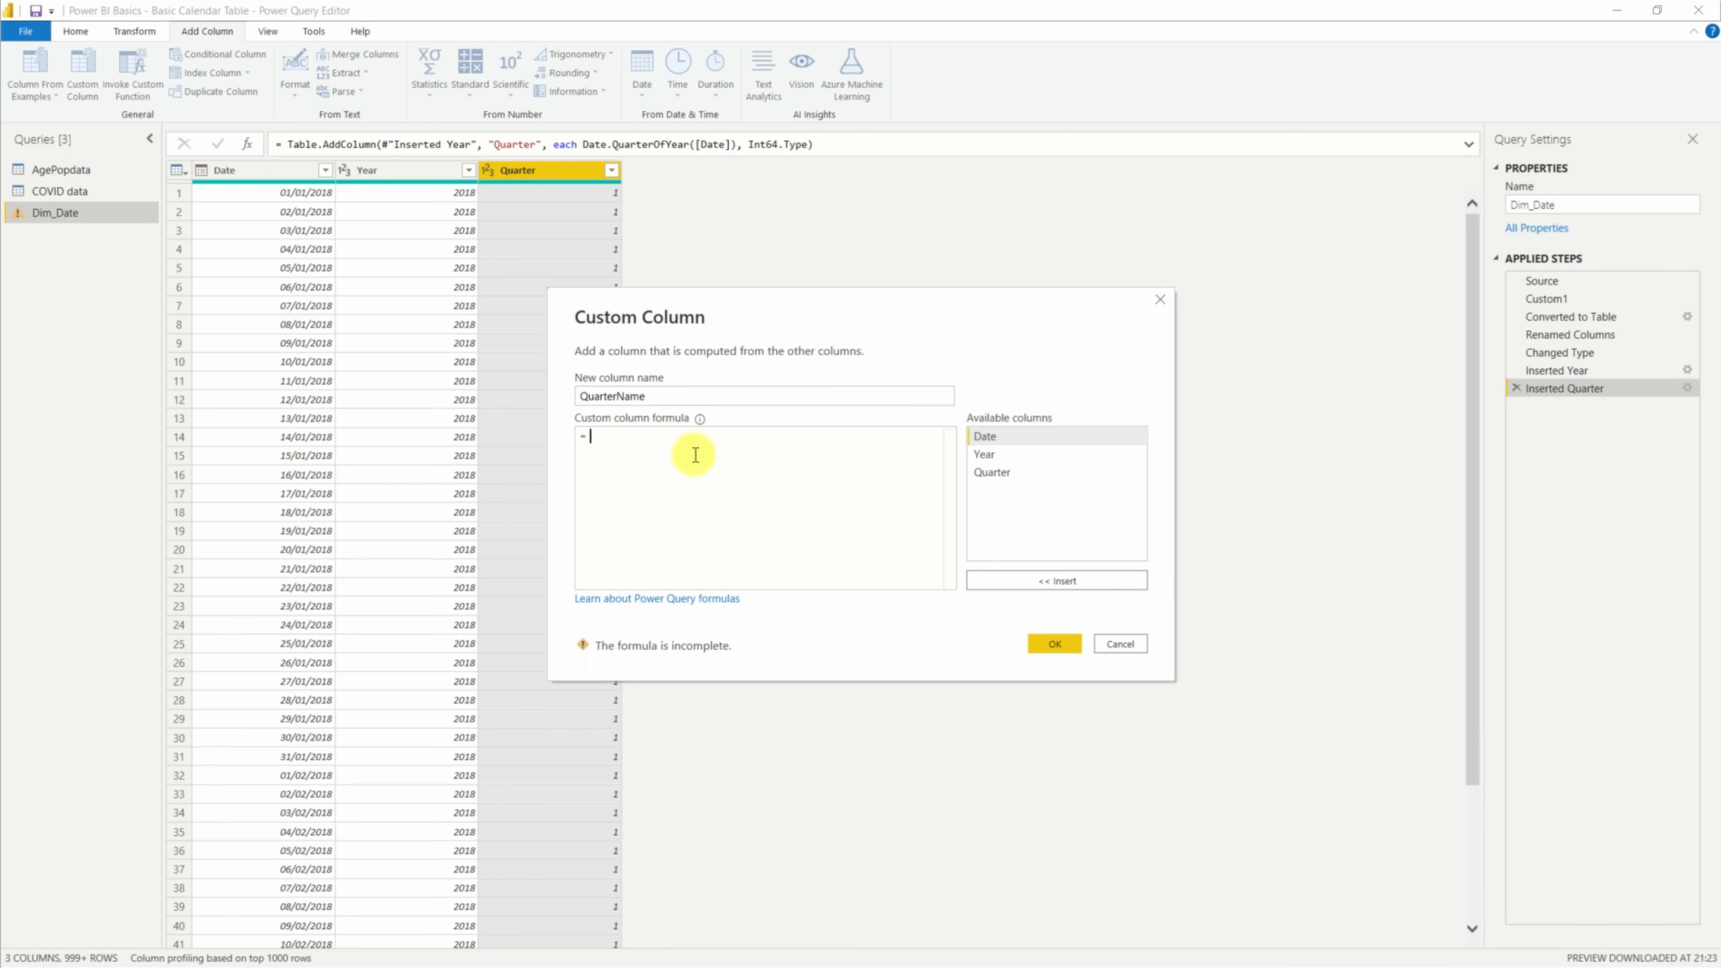
{"action": "type", "text": "\"Q\" &"}
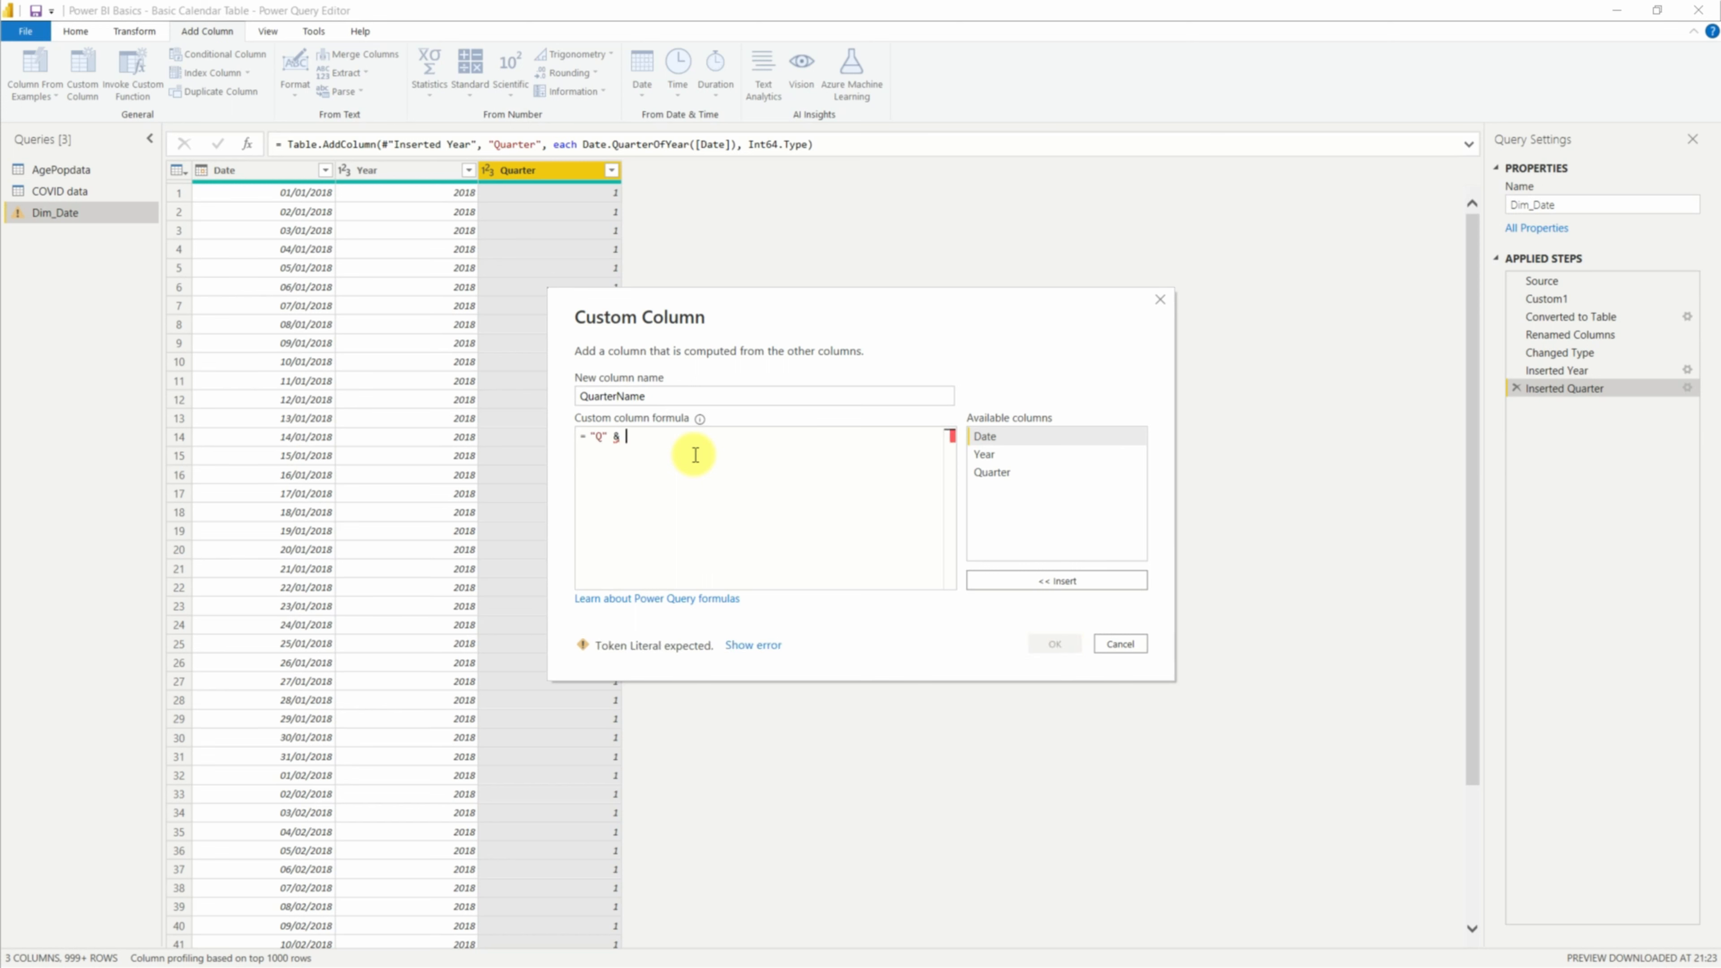
{"action": "left_click", "coordinate": [990, 473]}
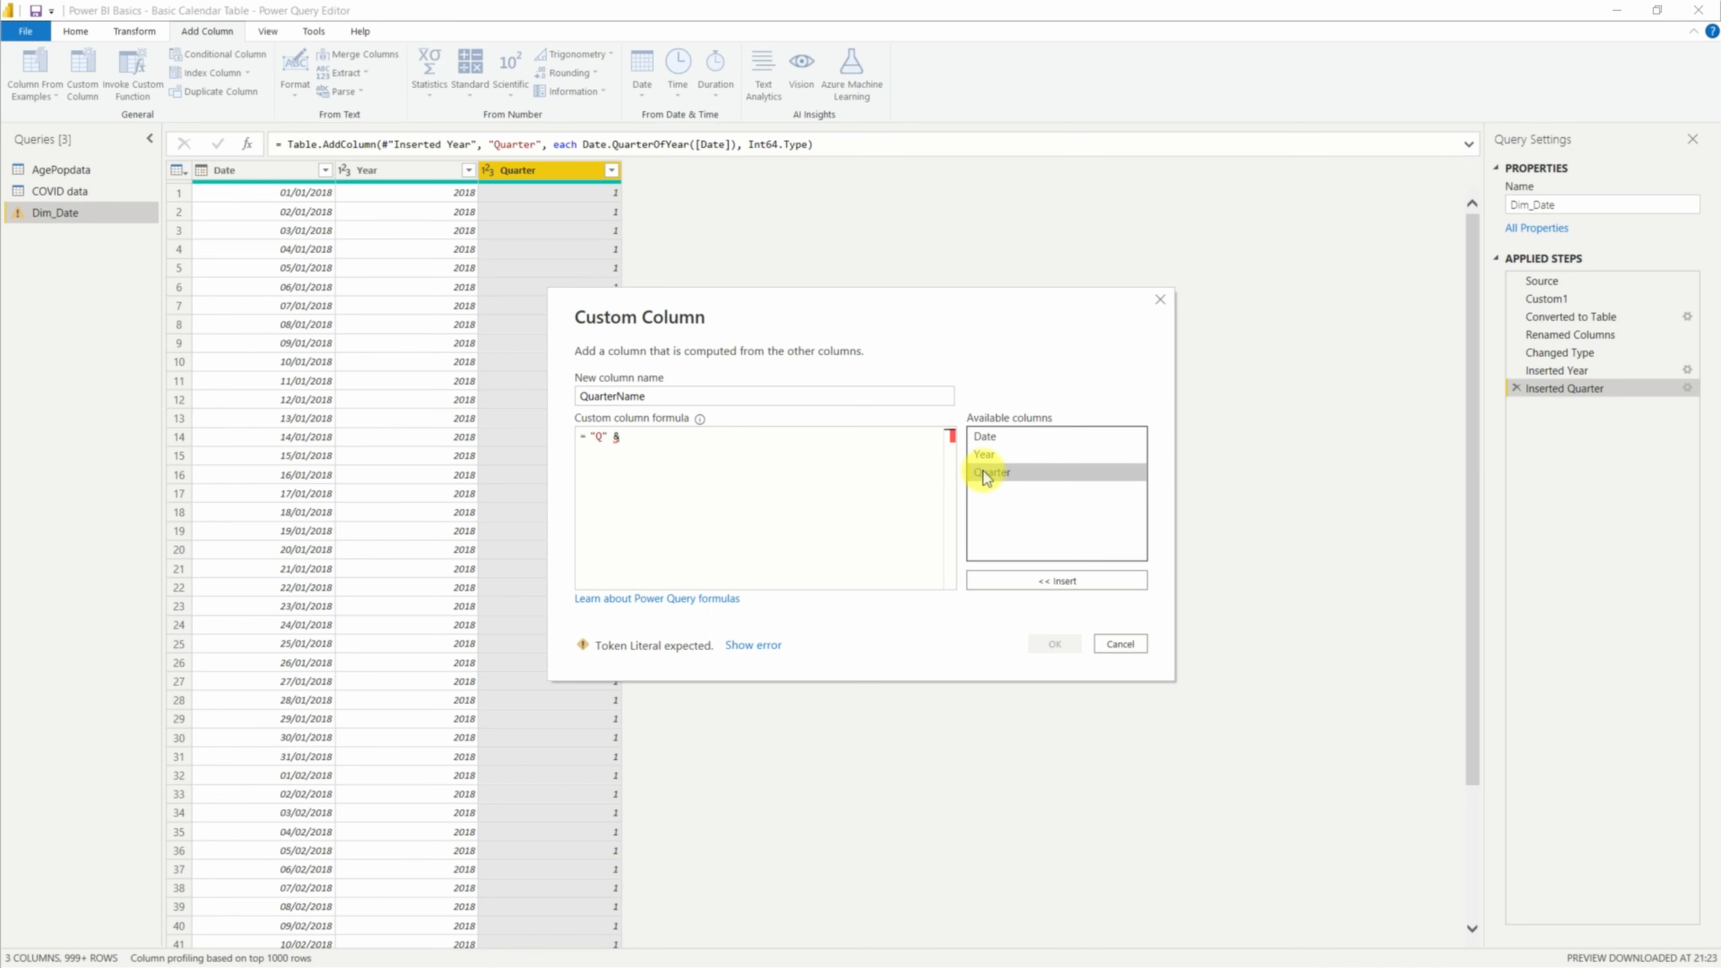
{"action": "double_click", "coordinate": [989, 472]}
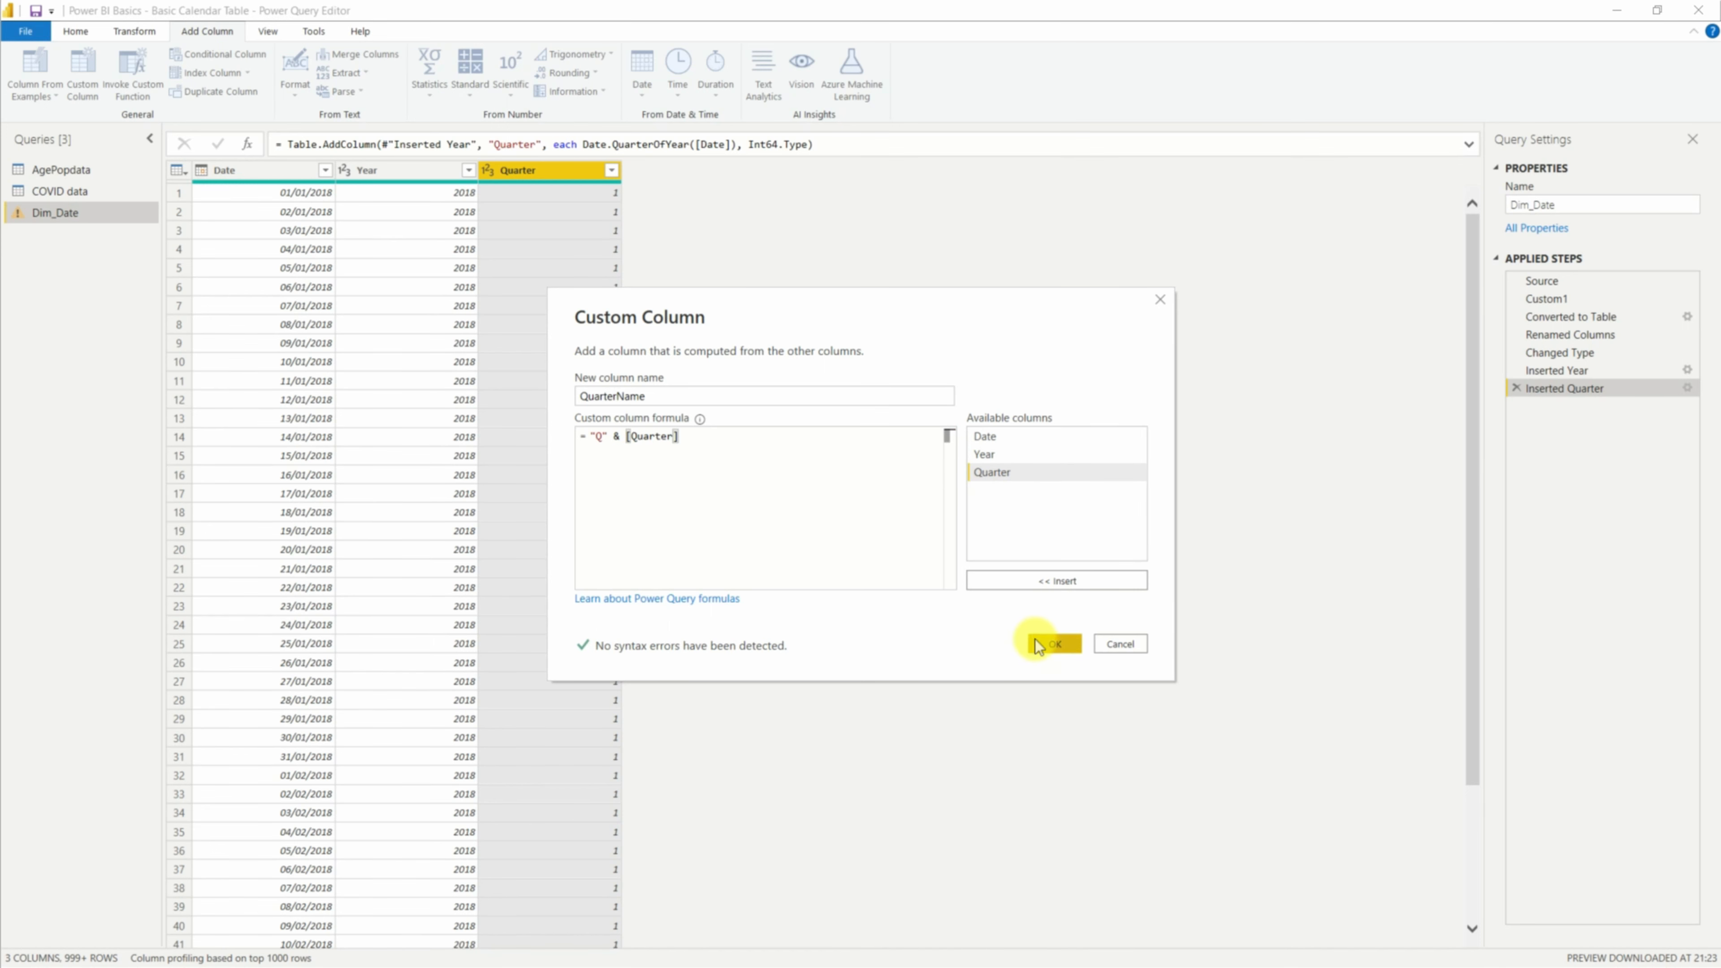
{"action": "left_click", "coordinate": [1050, 643]}
Step: Edit the QuarterName column's formula to convert the quarter to text, as "Q" & Number.ToText([Quarter])
{"action": "left_click", "coordinate": [676, 143]}
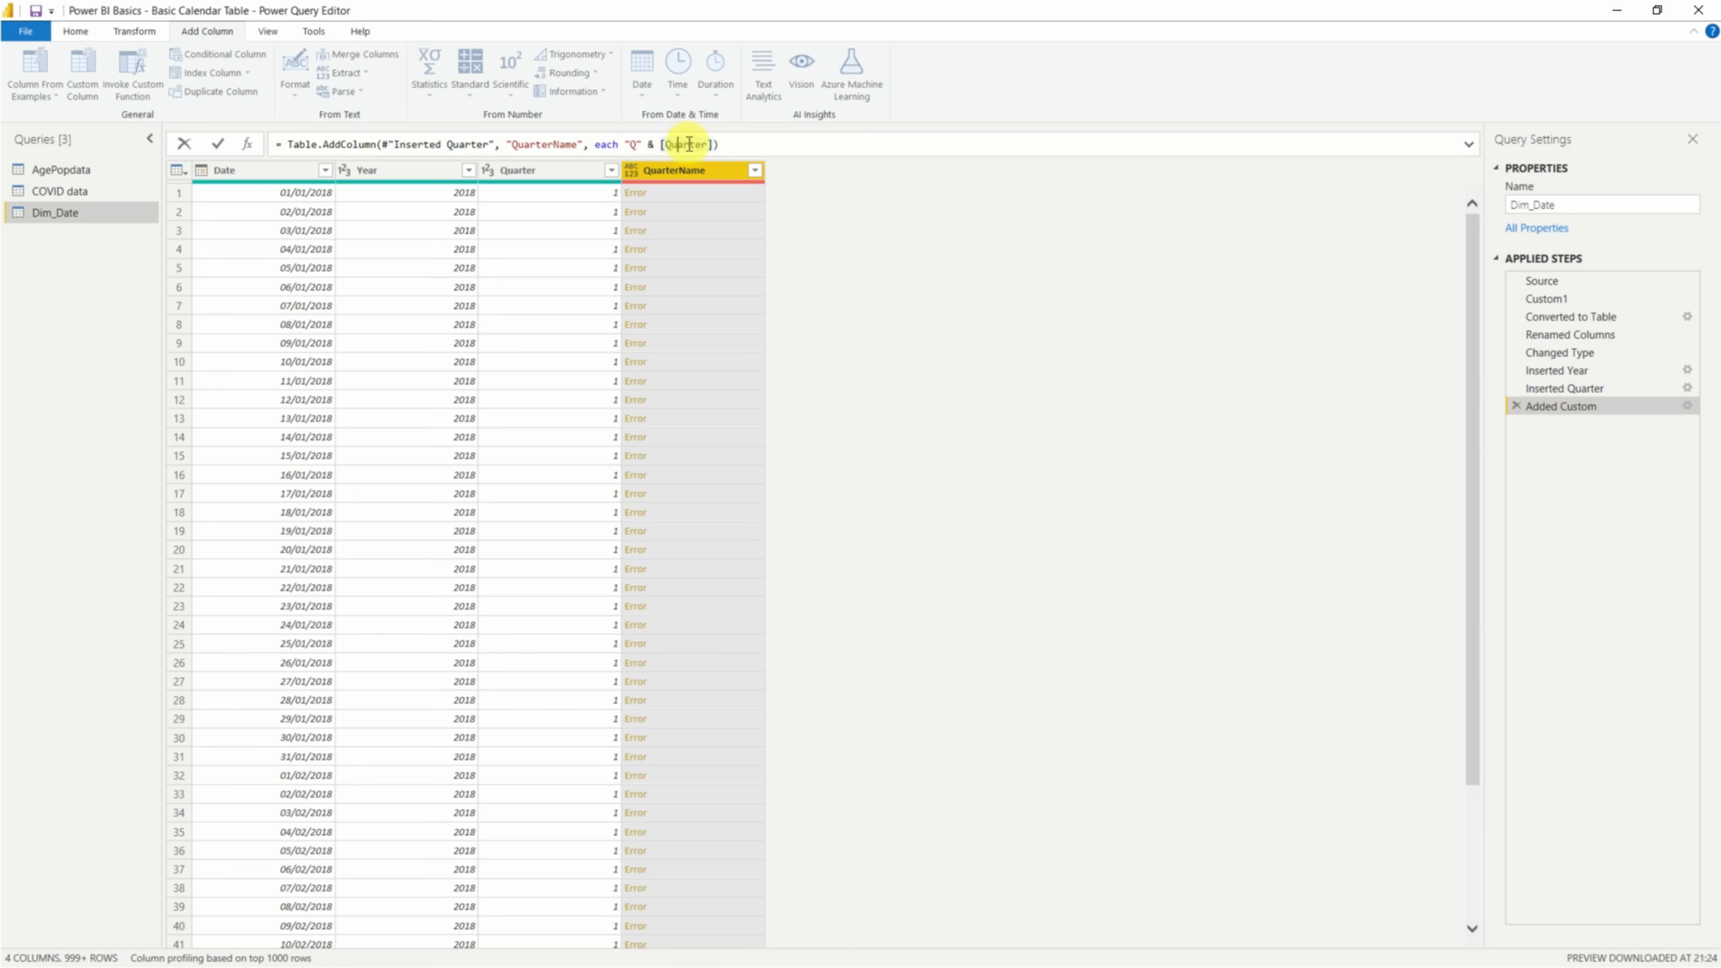
{"action": "left_click", "coordinate": [1687, 407]}
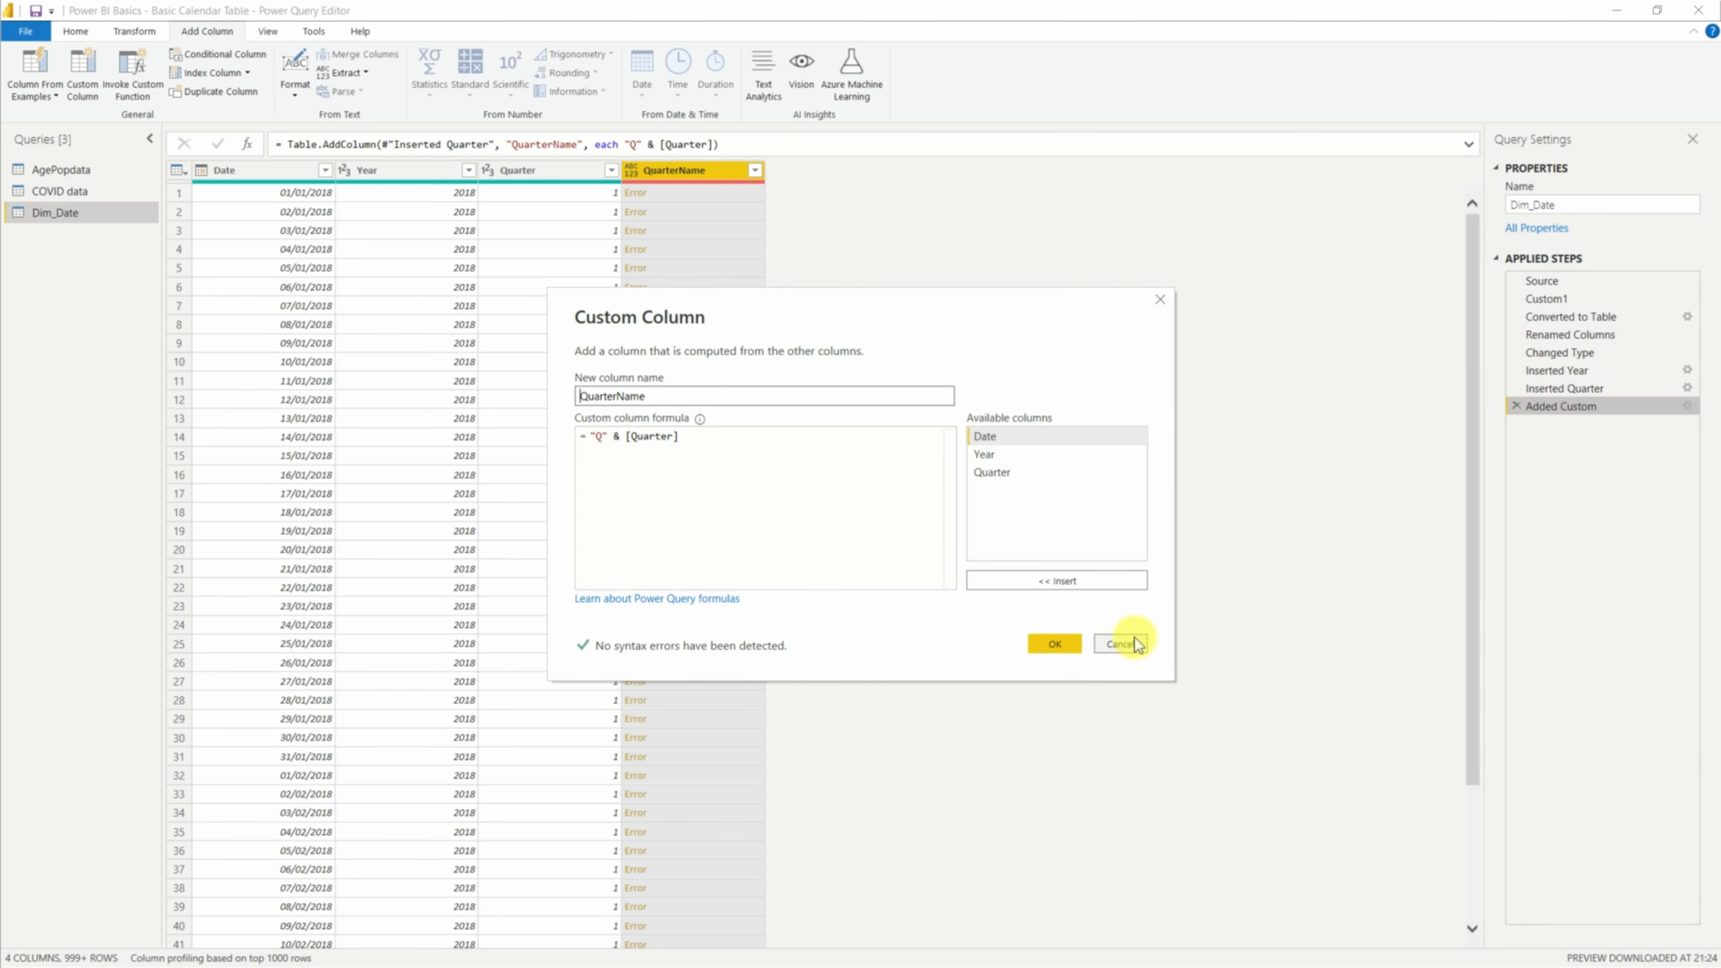
{"action": "left_click", "coordinate": [1120, 643]}
{"action": "left_click", "coordinate": [657, 144]}
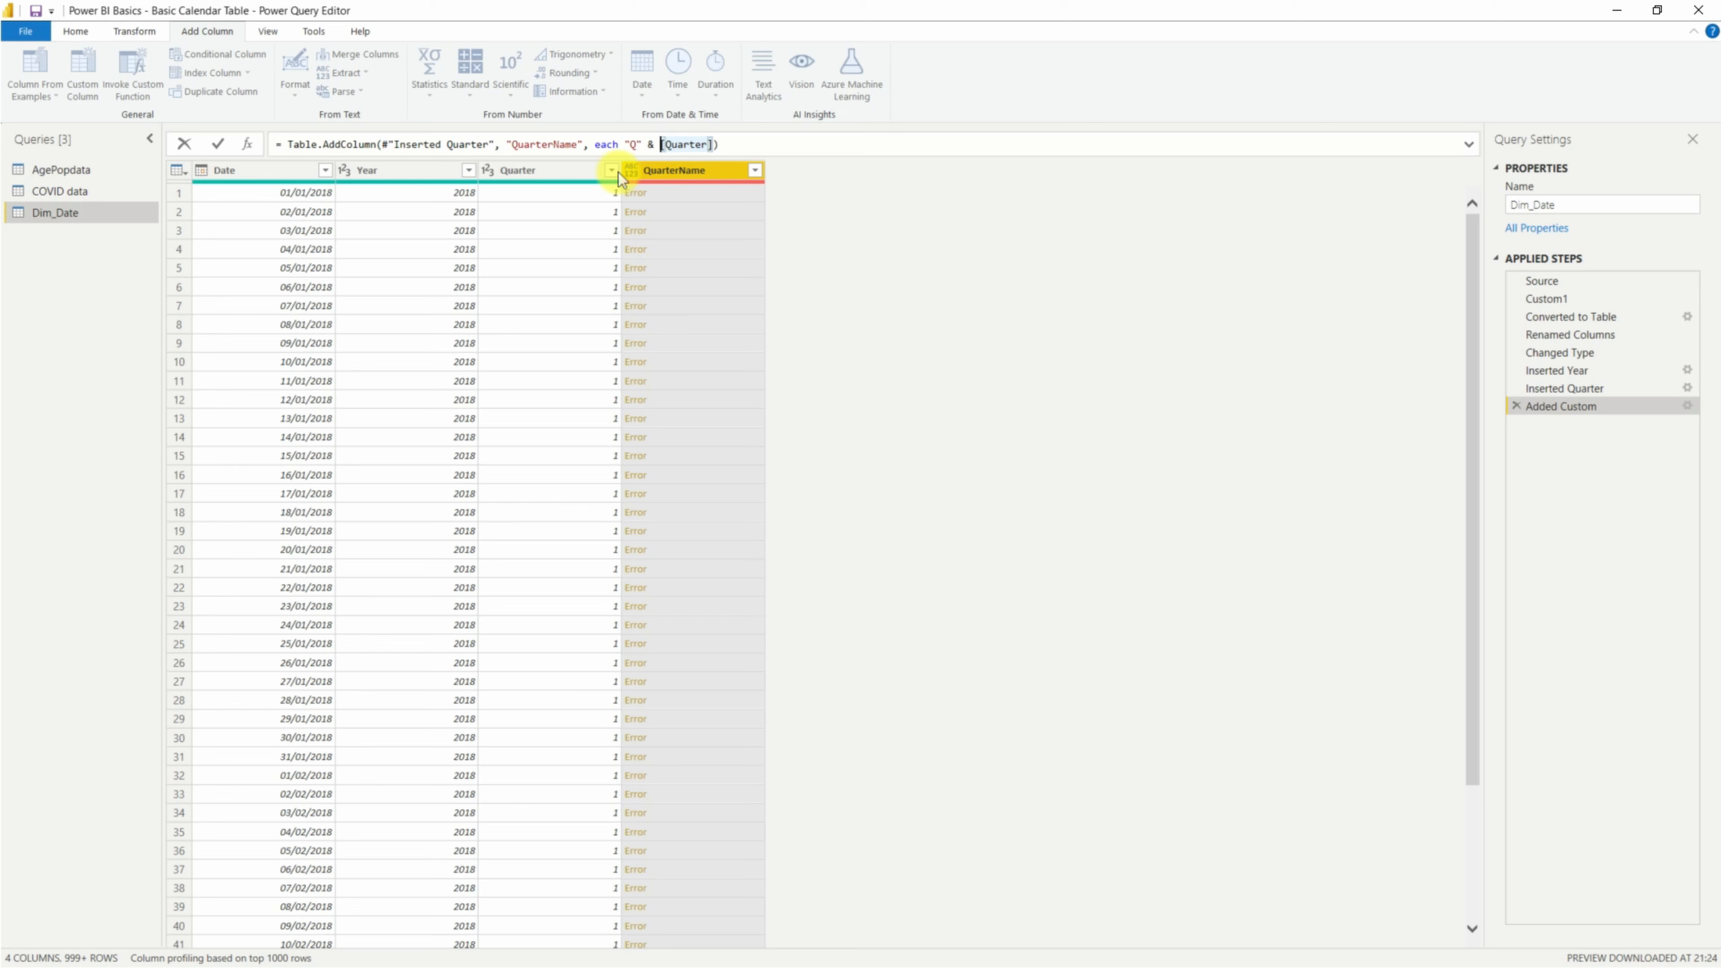
{"action": "type", "text": "Number.ToText"}
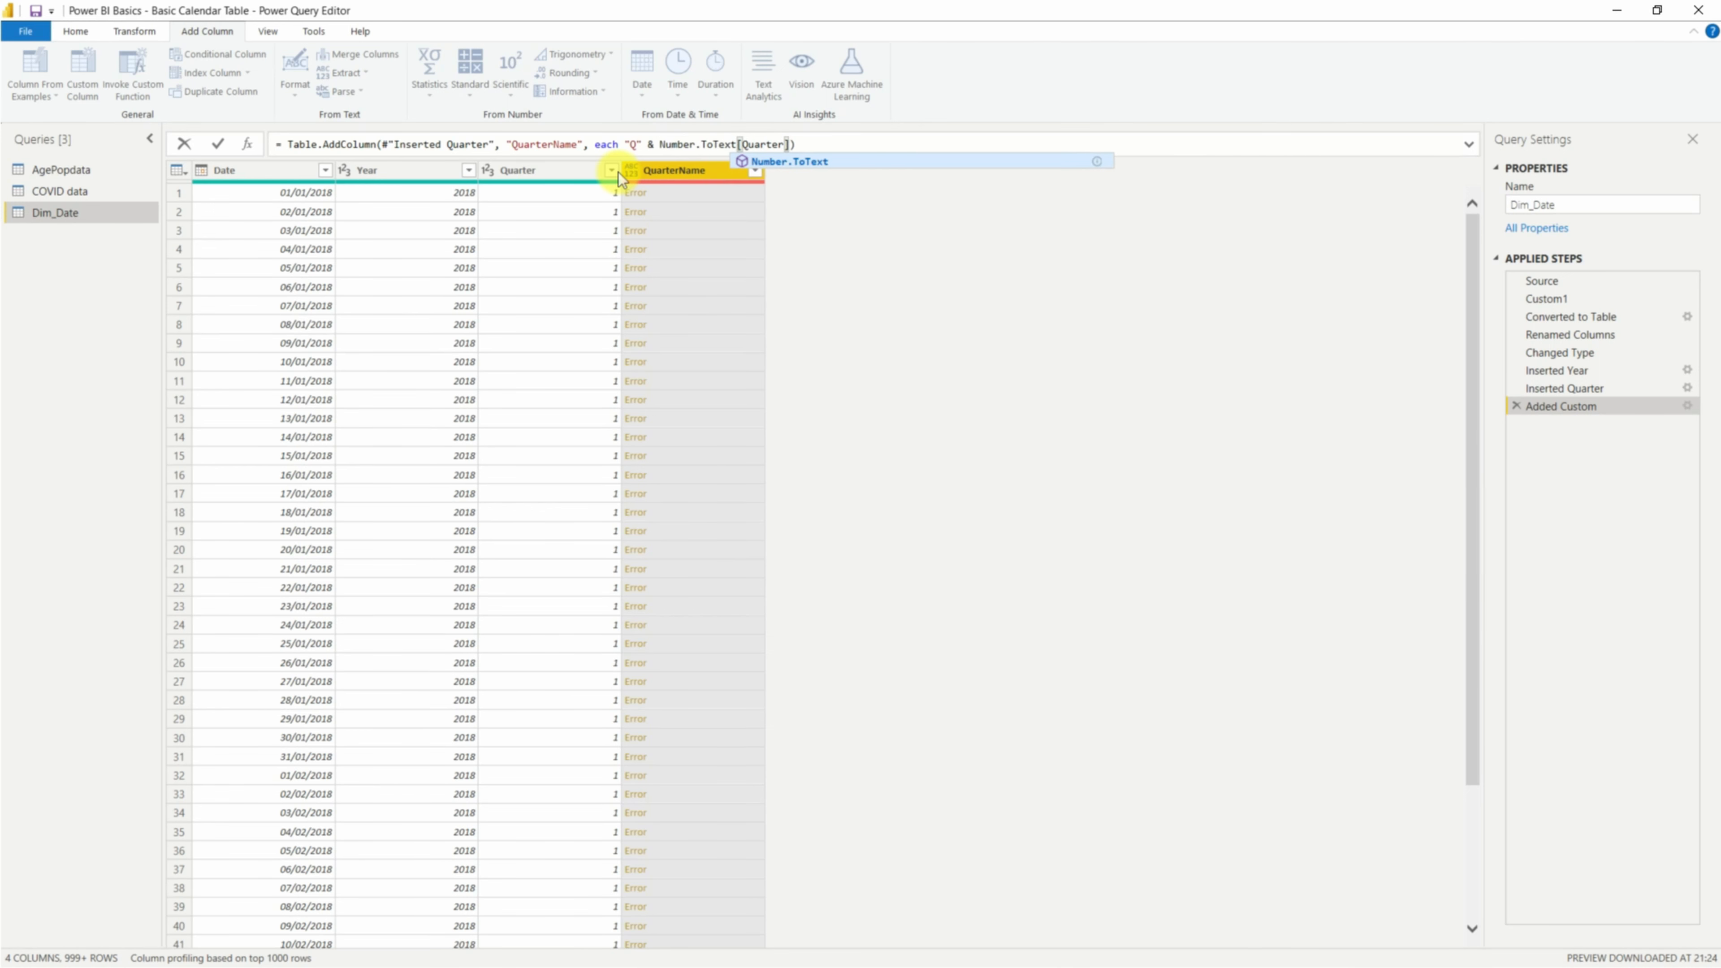
{"action": "type", "text": "("}
{"action": "left_click", "coordinate": [827, 141]}
{"action": "type", "text": ")"}
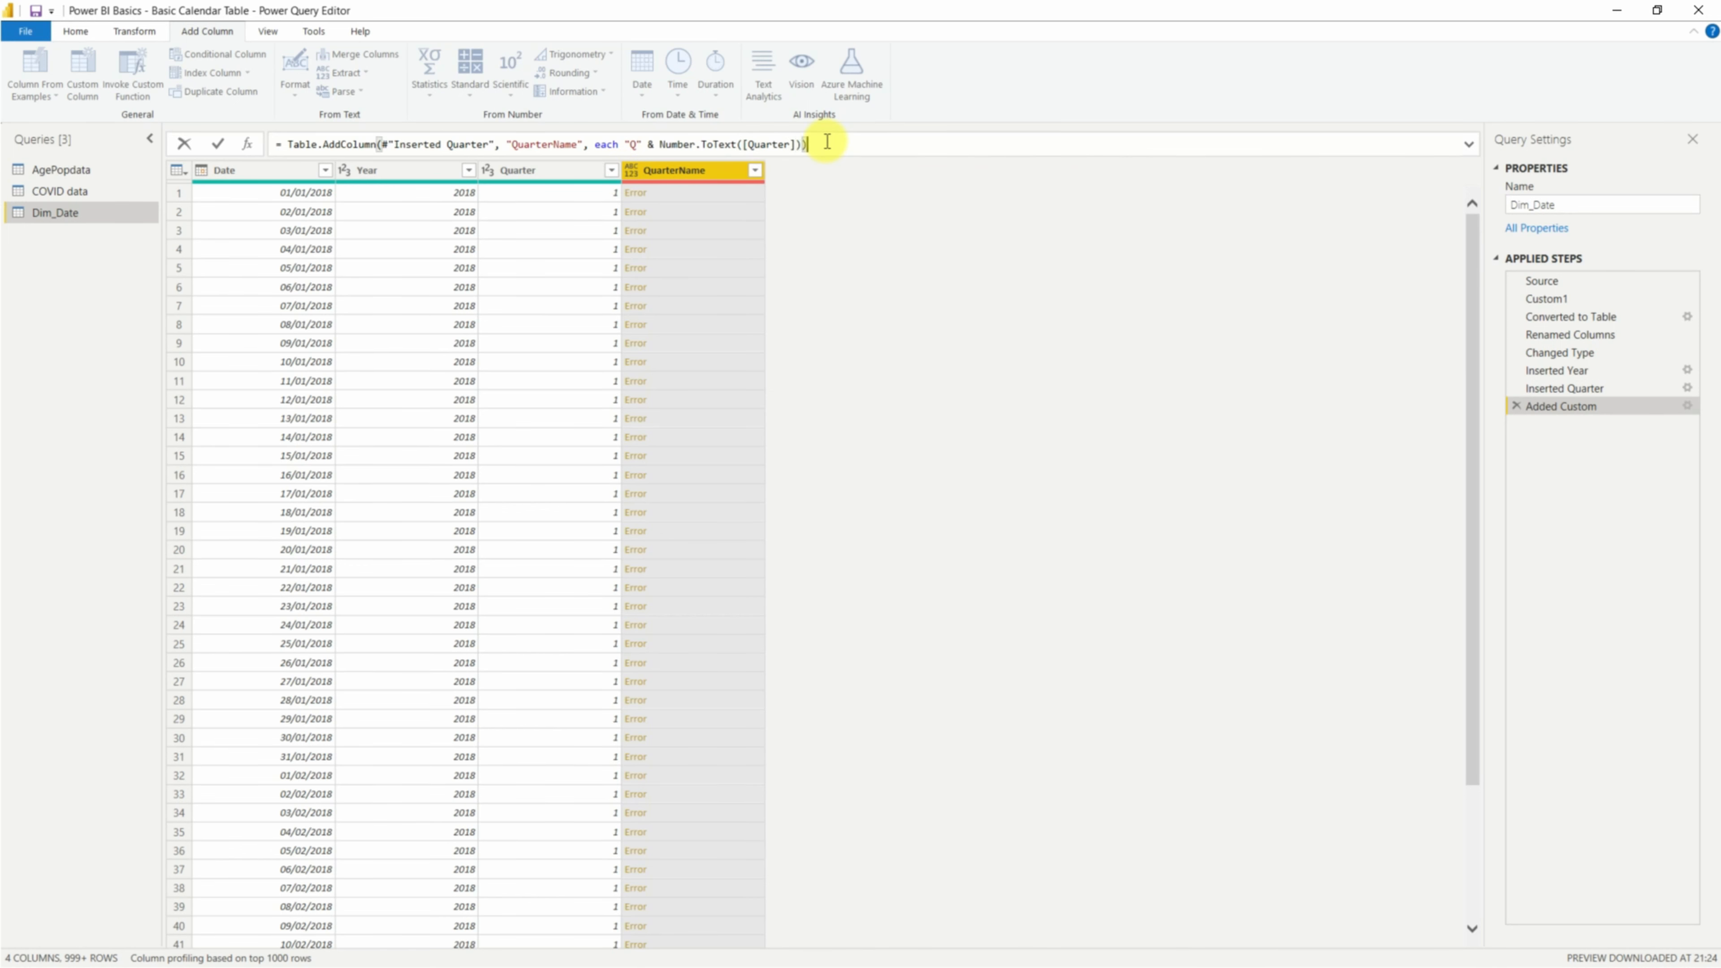
{"action": "key", "text": "Return"}
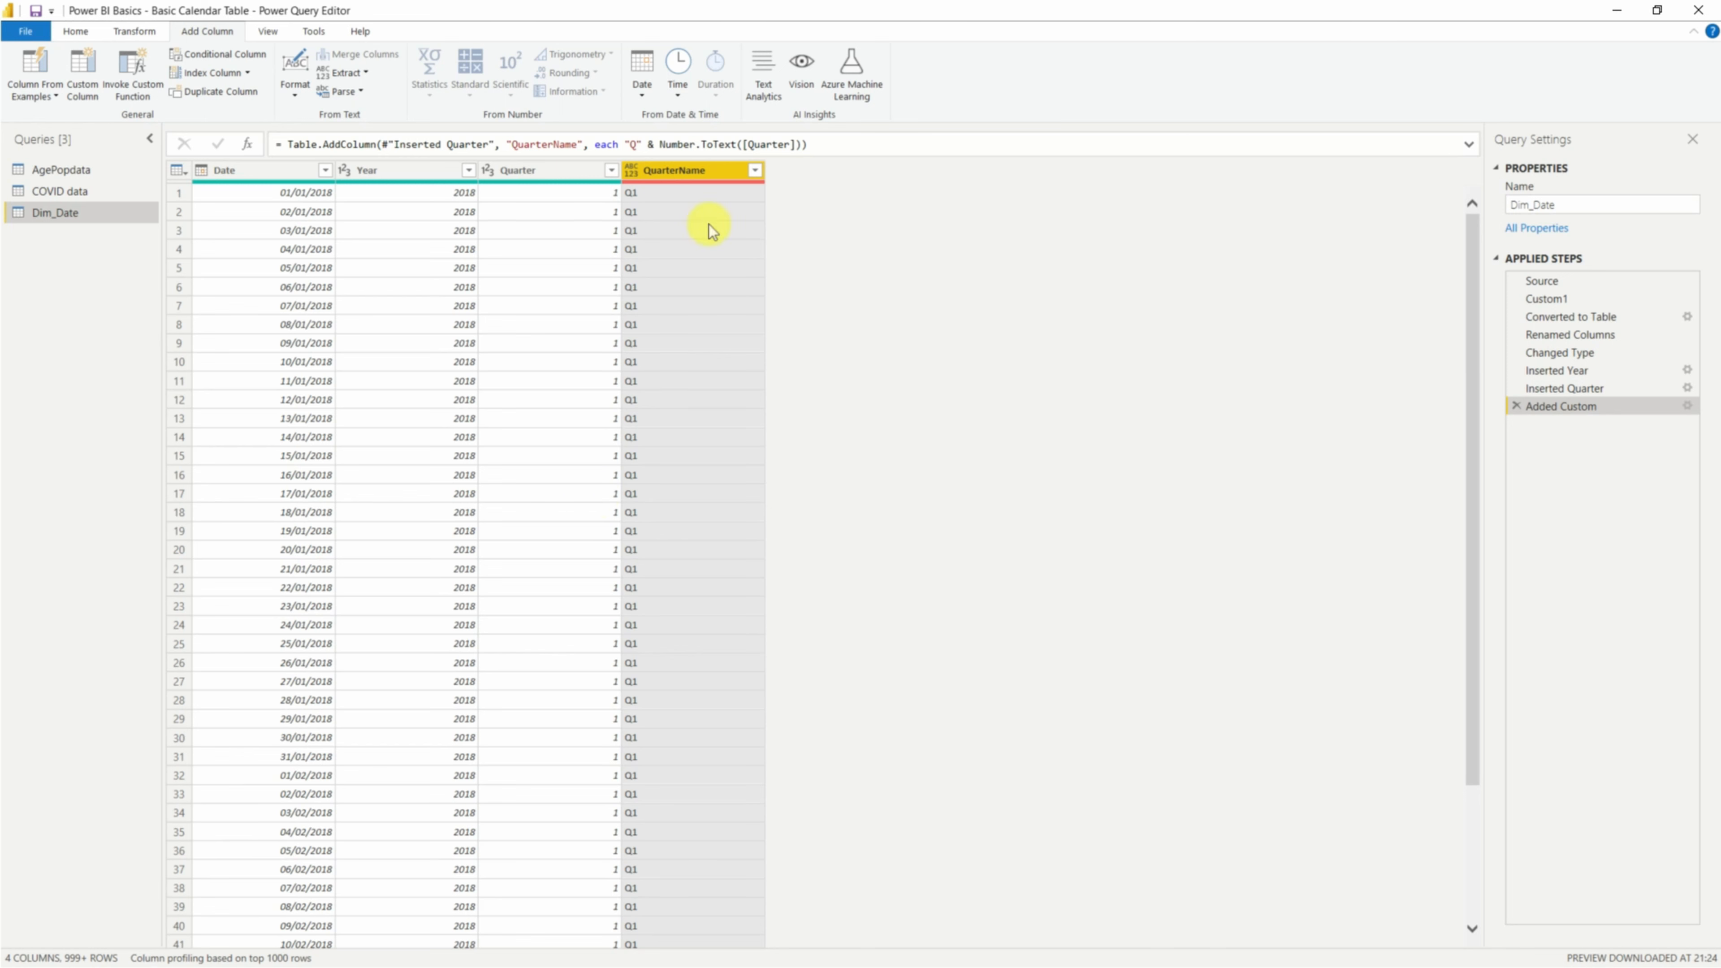
Step: Add a Month number column derived from the Date column
{"action": "left_click", "coordinate": [273, 175]}
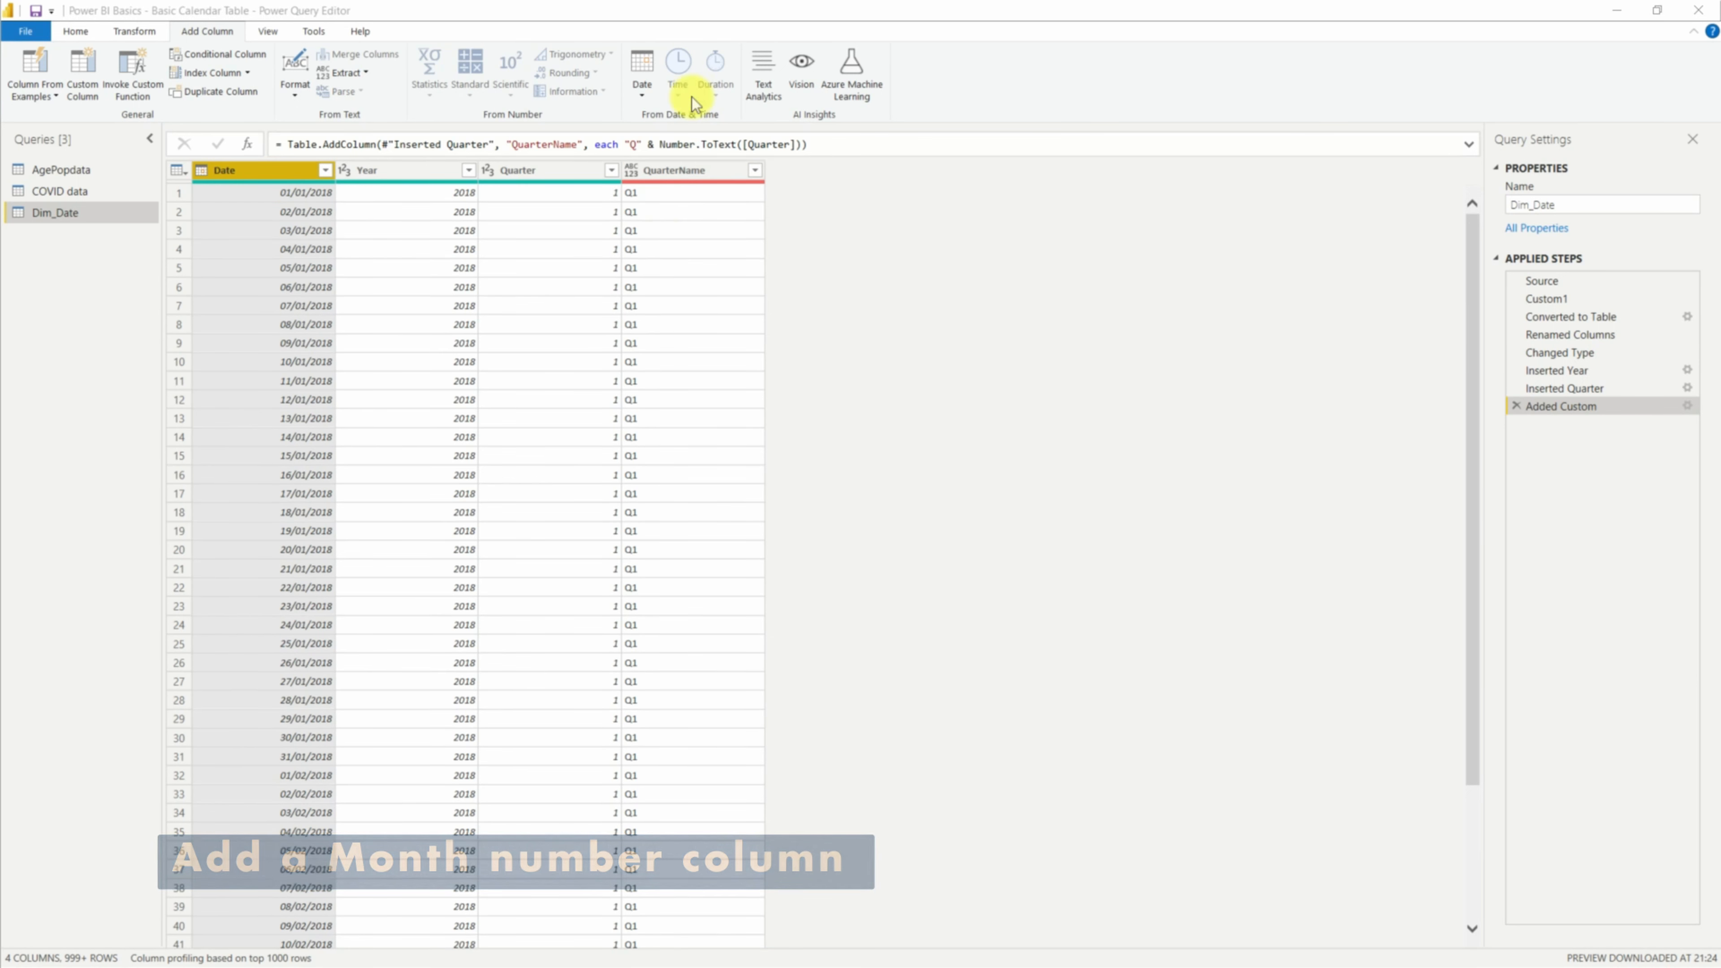
{"action": "left_click", "coordinate": [642, 90]}
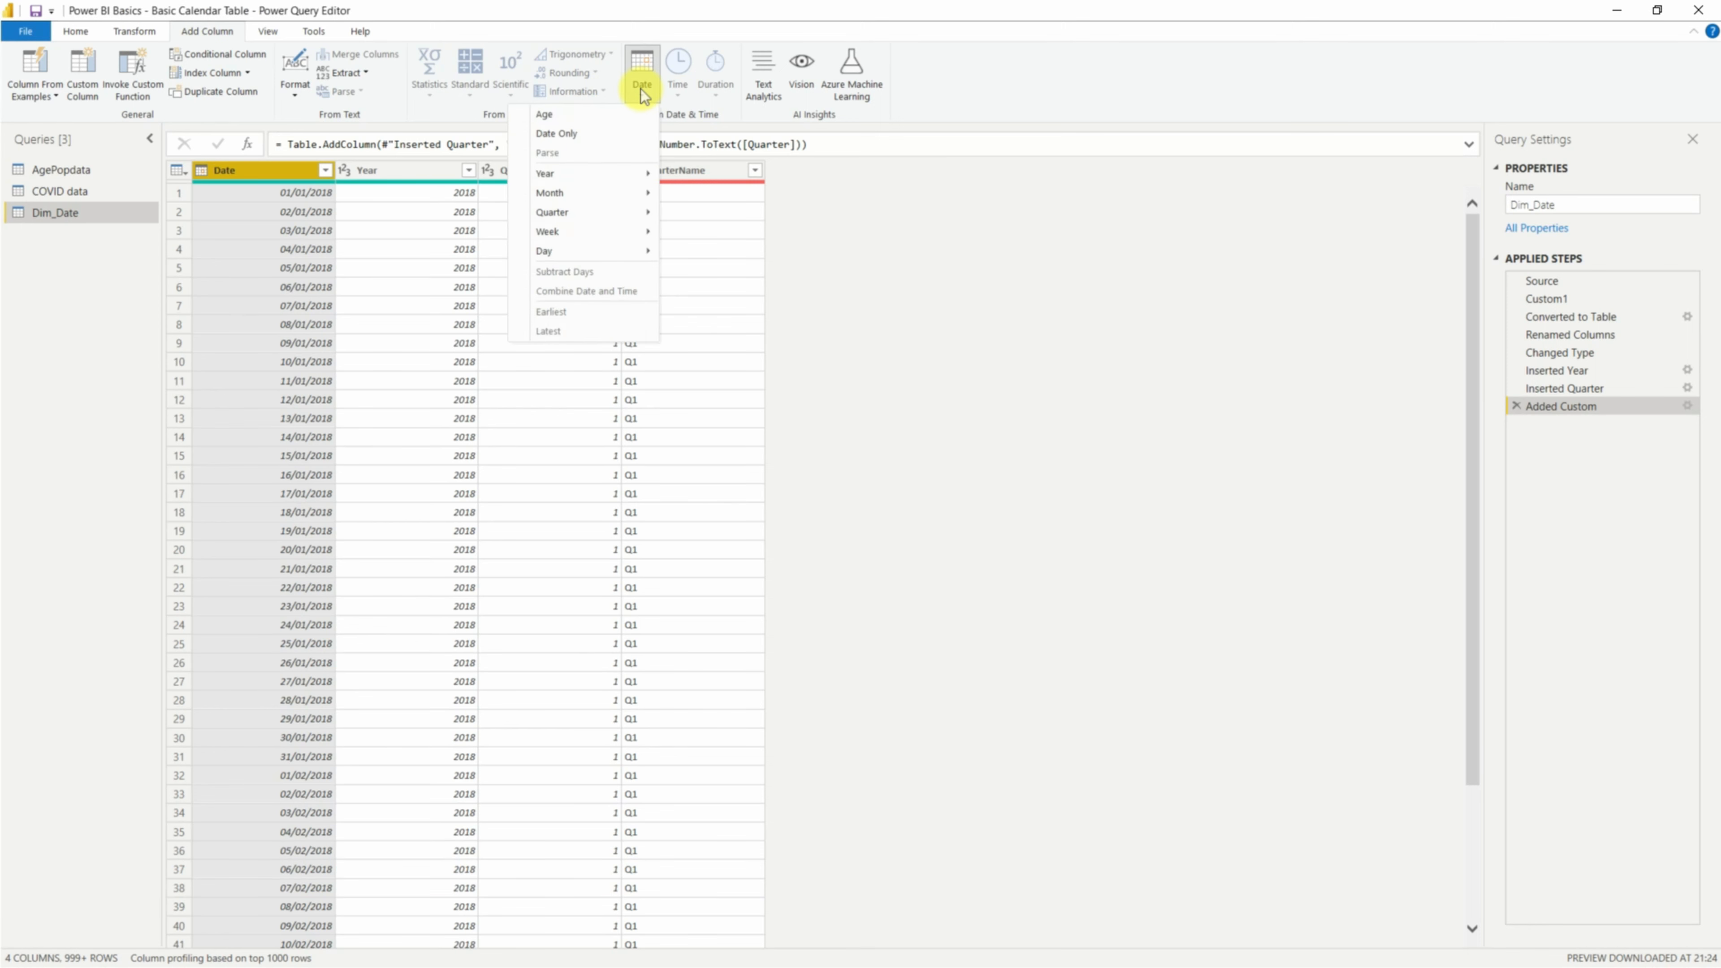
{"action": "mouse_move", "coordinate": [583, 196]}
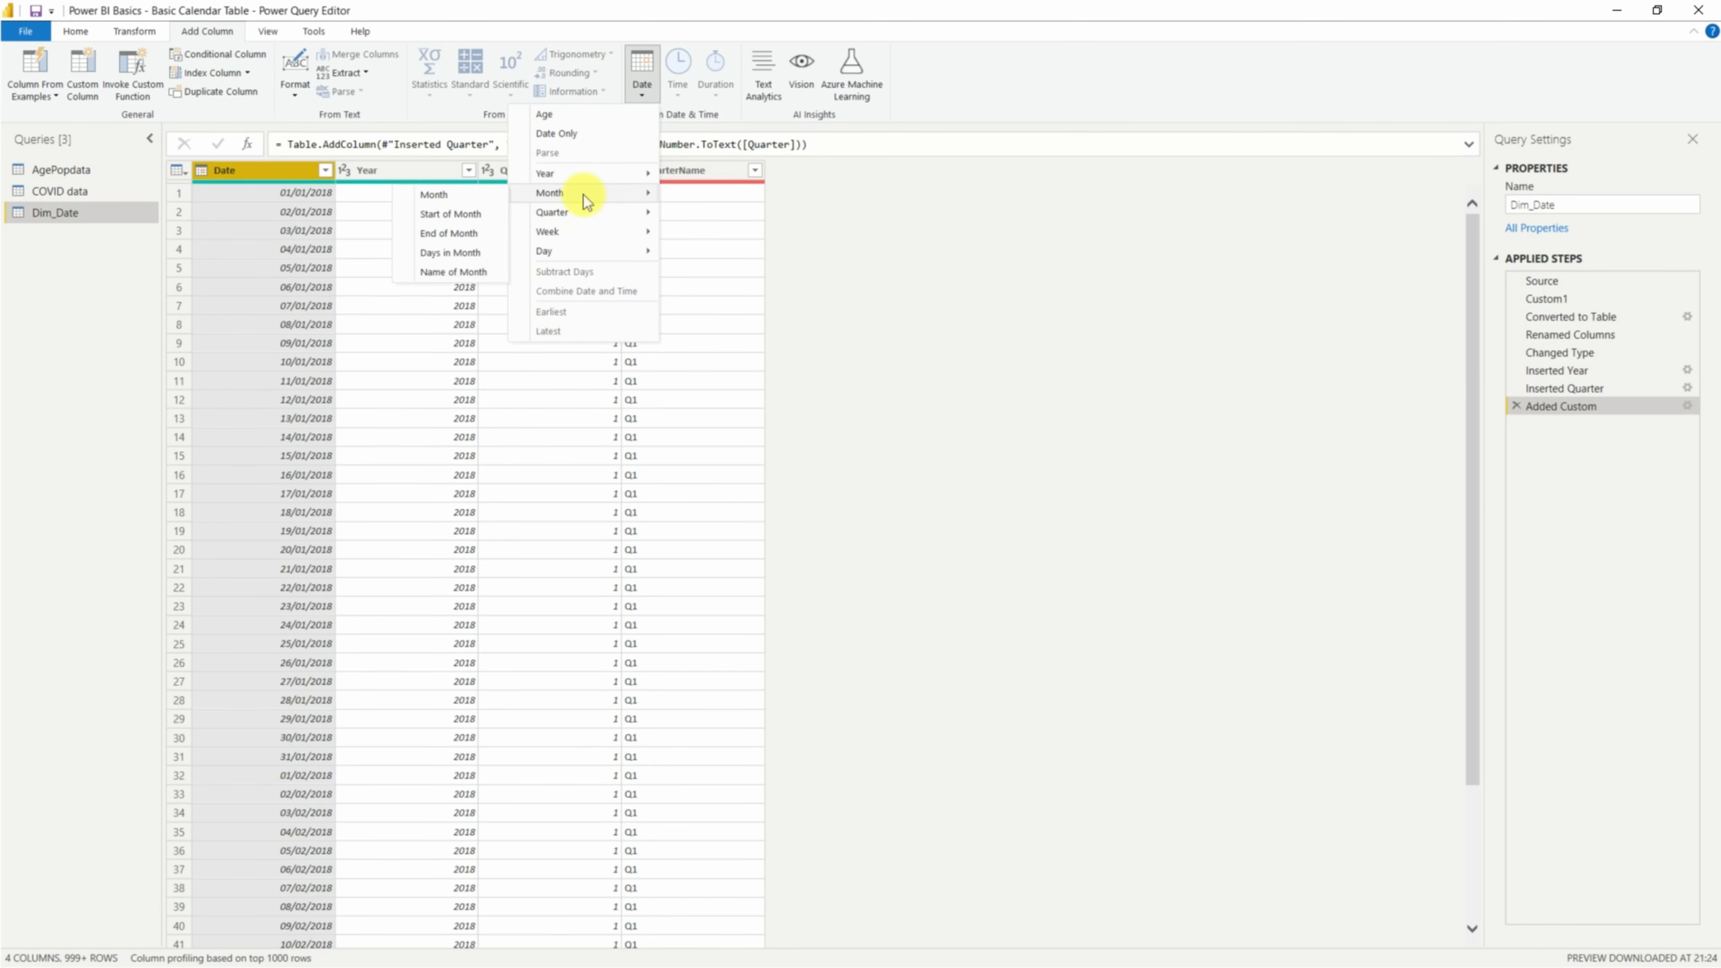
{"action": "left_click", "coordinate": [422, 194]}
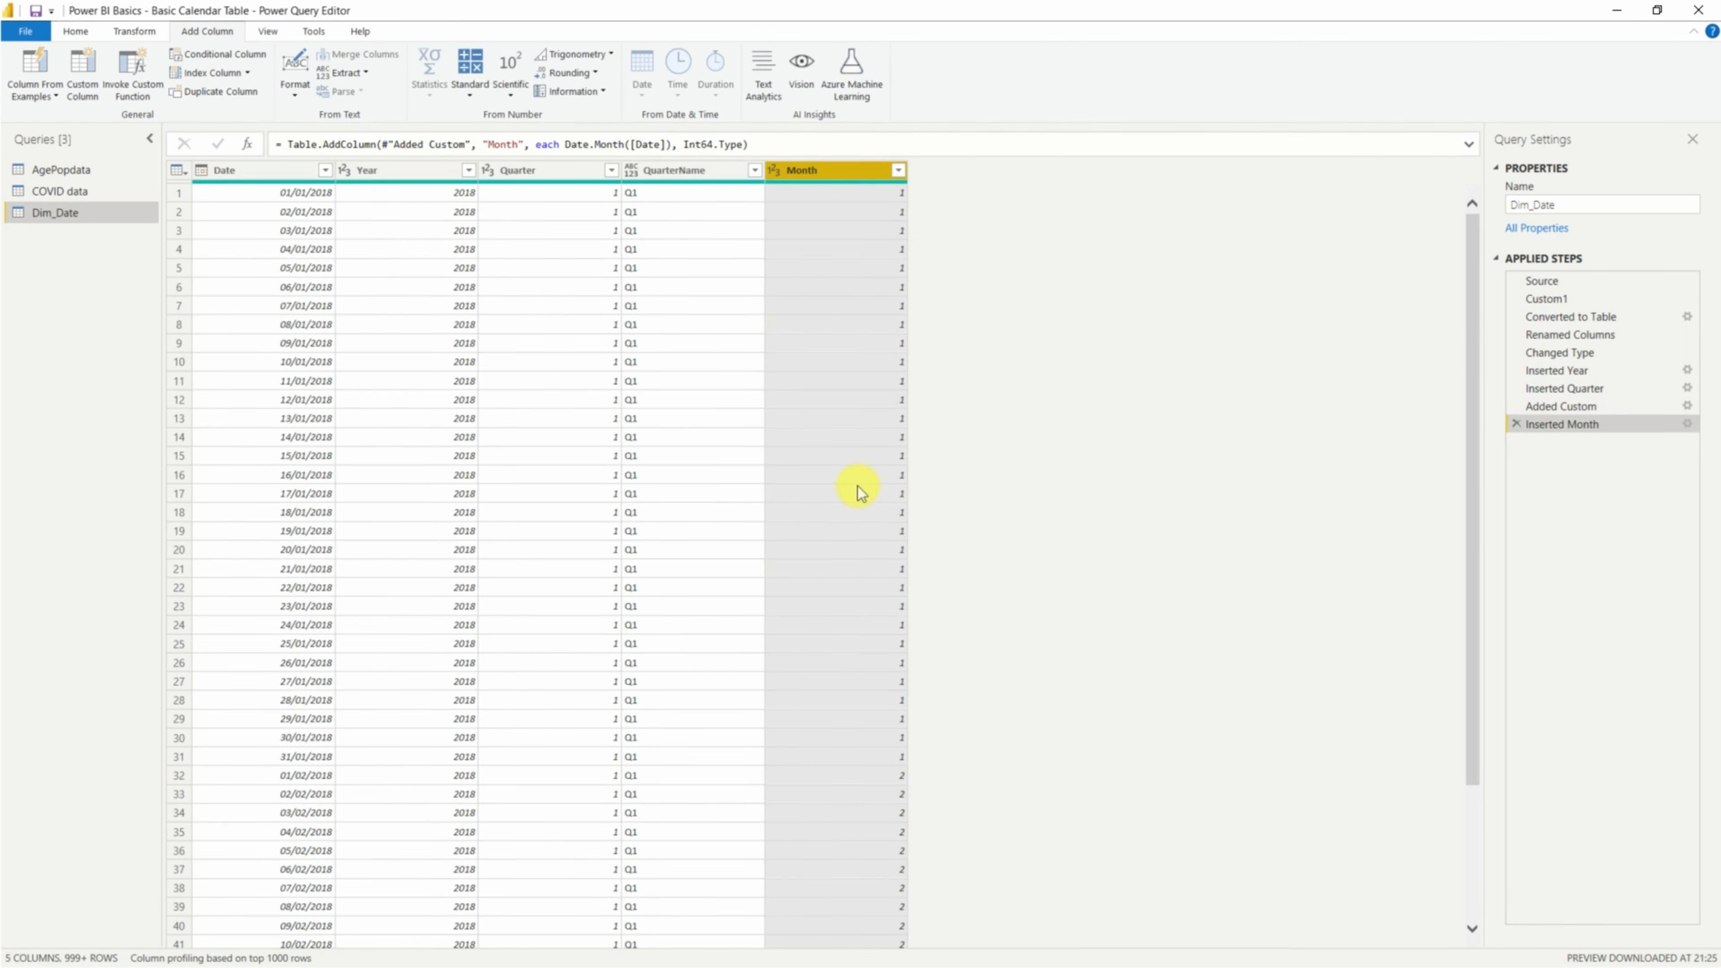
Step: Add a Name of Month column derived from the Date column and name it MonthName in its formula
{"action": "mouse_move", "coordinate": [727, 189]}
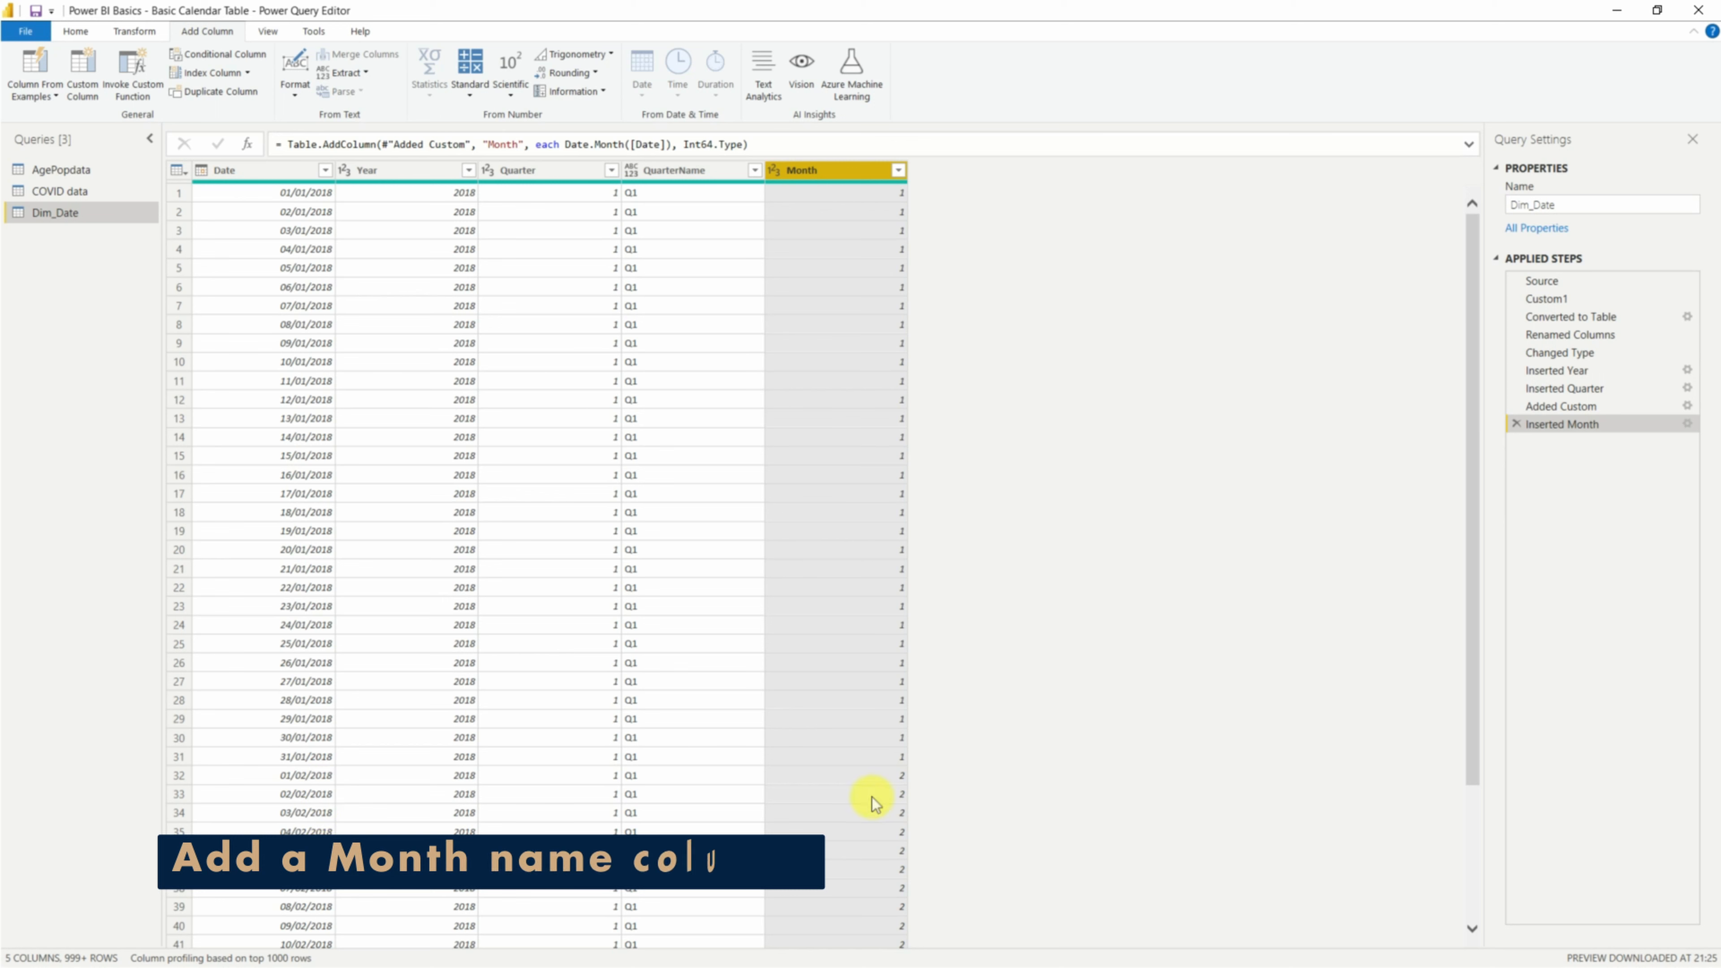
{"action": "left_click", "coordinate": [271, 171]}
{"action": "left_click", "coordinate": [643, 87]}
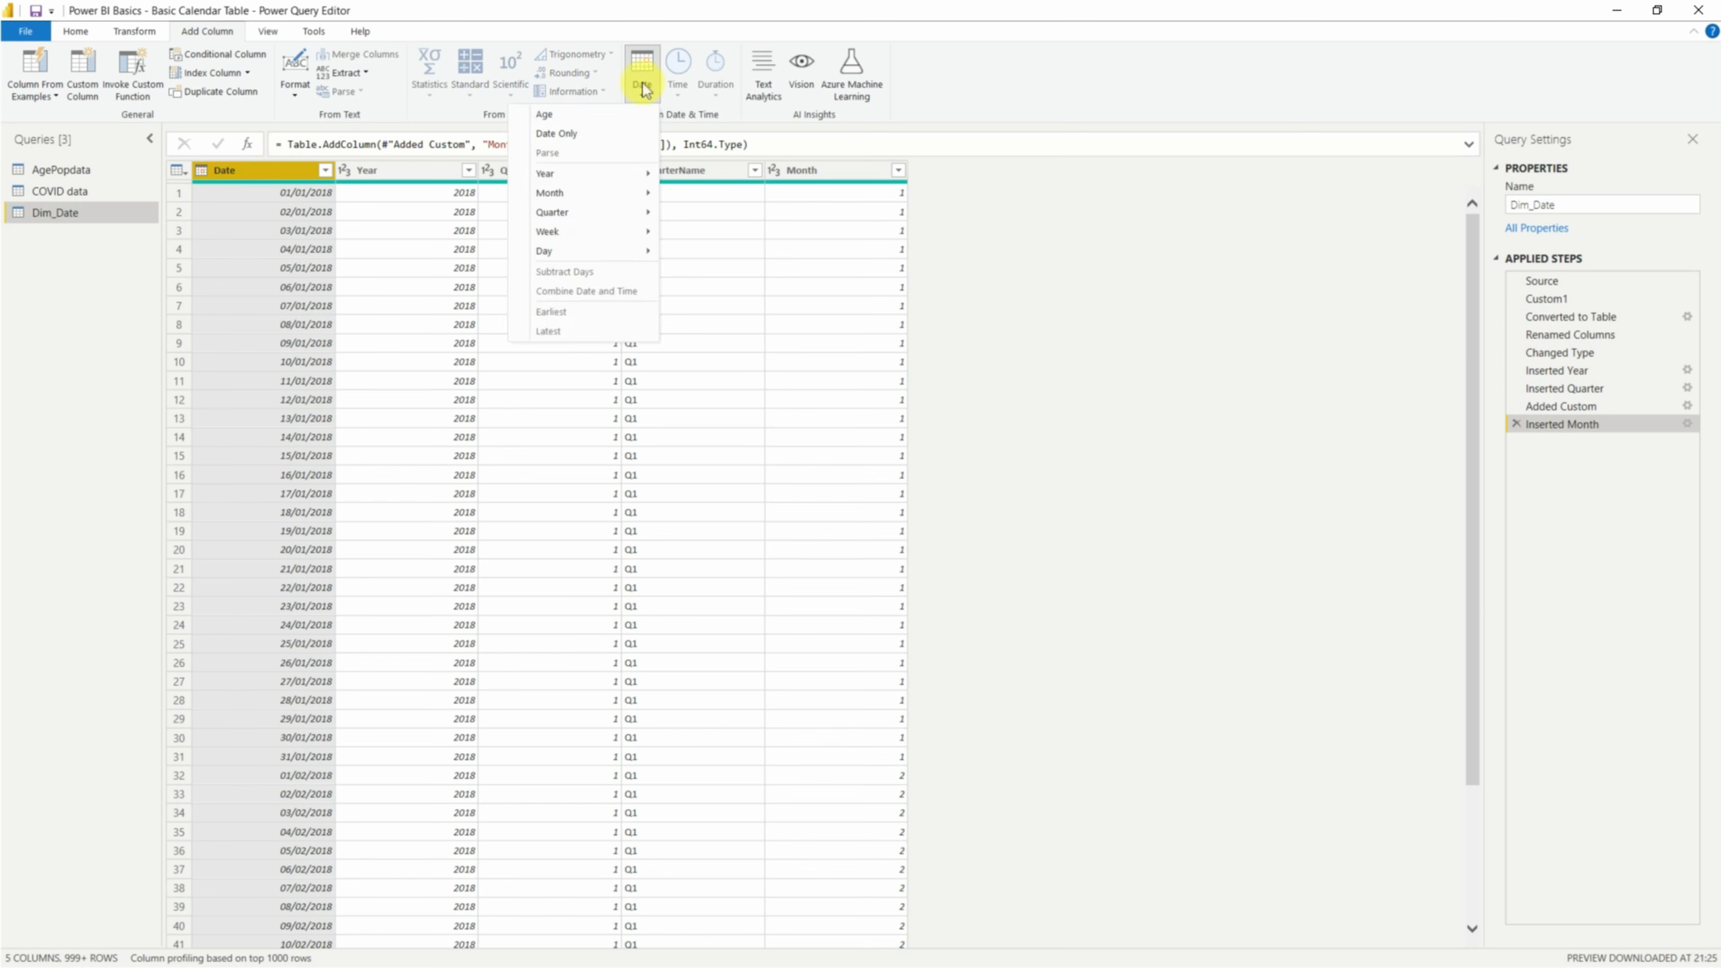
{"action": "mouse_move", "coordinate": [584, 193]}
{"action": "left_click", "coordinate": [465, 275]}
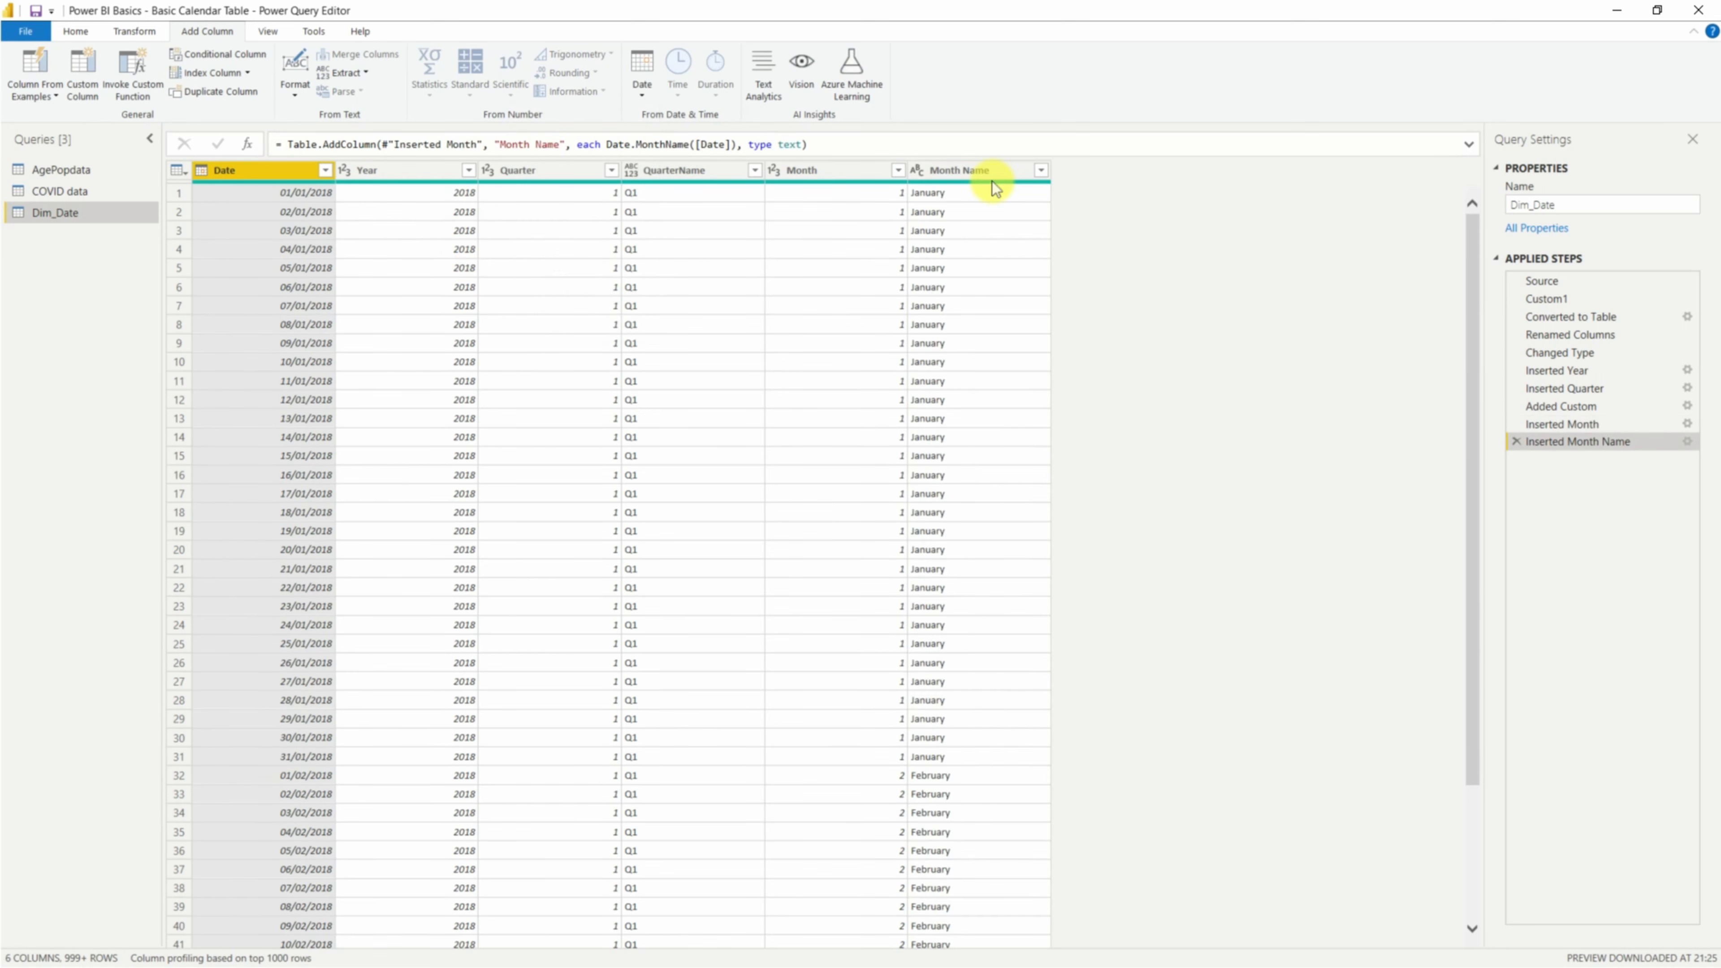
{"action": "left_click", "coordinate": [537, 143]}
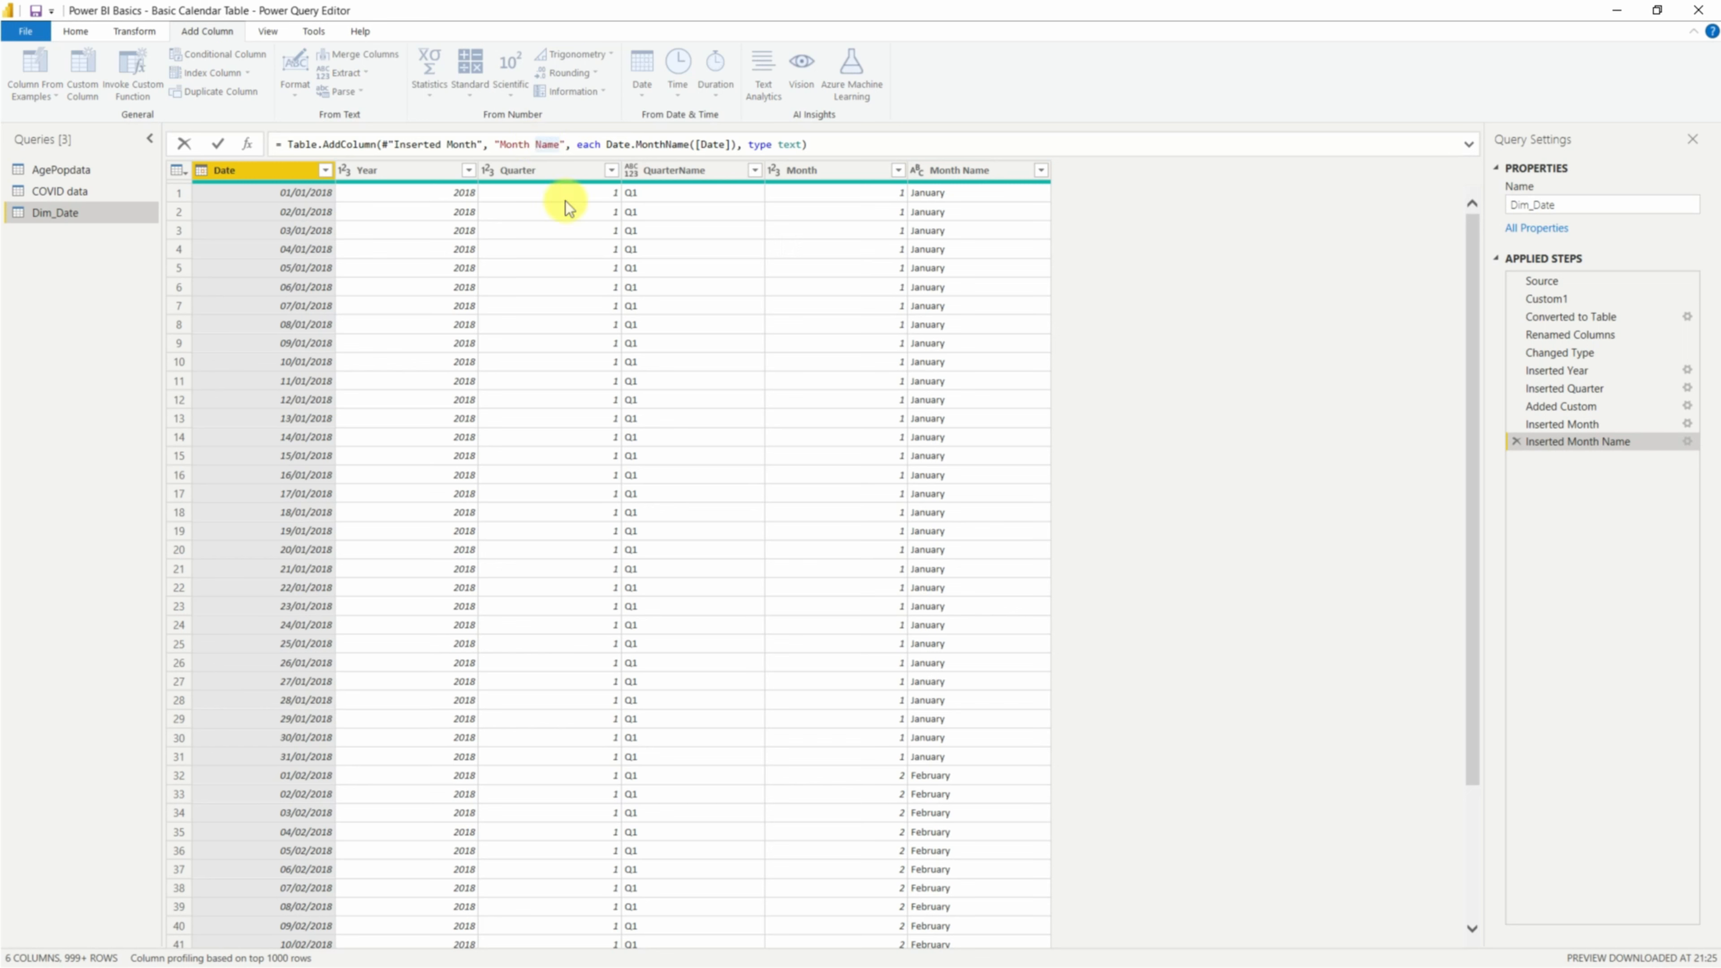
{"action": "key", "text": "BackSpace"}
{"action": "key", "text": "Return"}
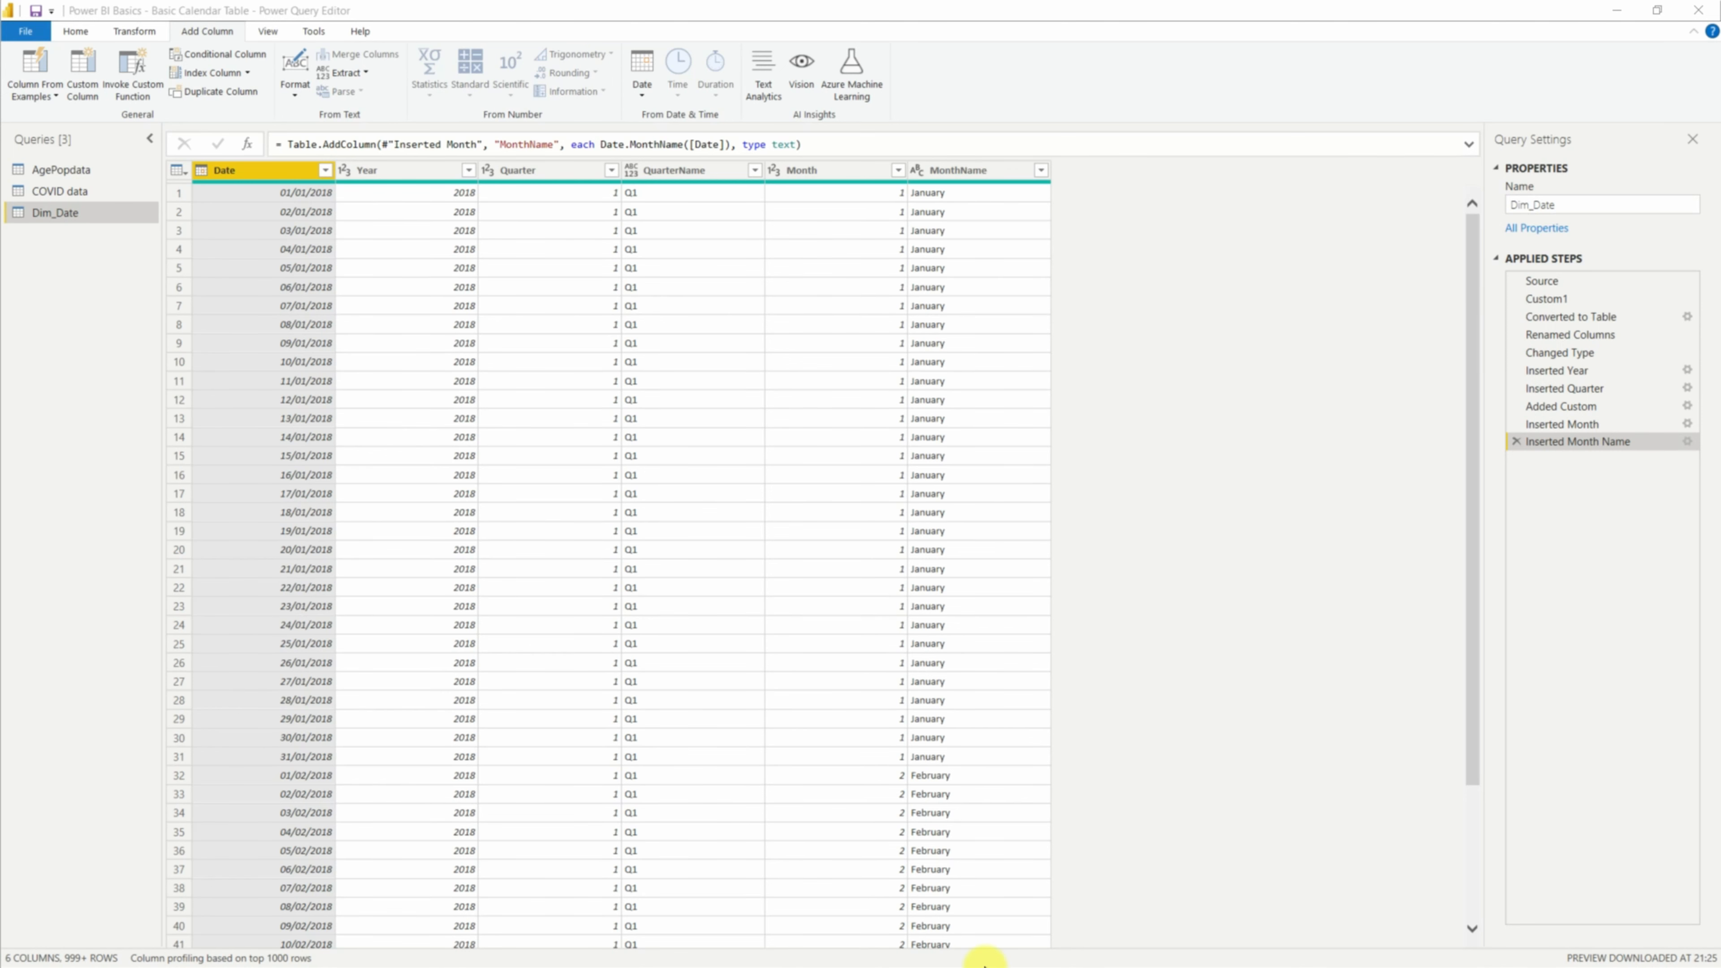
Step: Add a custom column named MonthShort with the formula Date.ToText([Date],"MMM")
{"action": "left_click", "coordinate": [987, 168]}
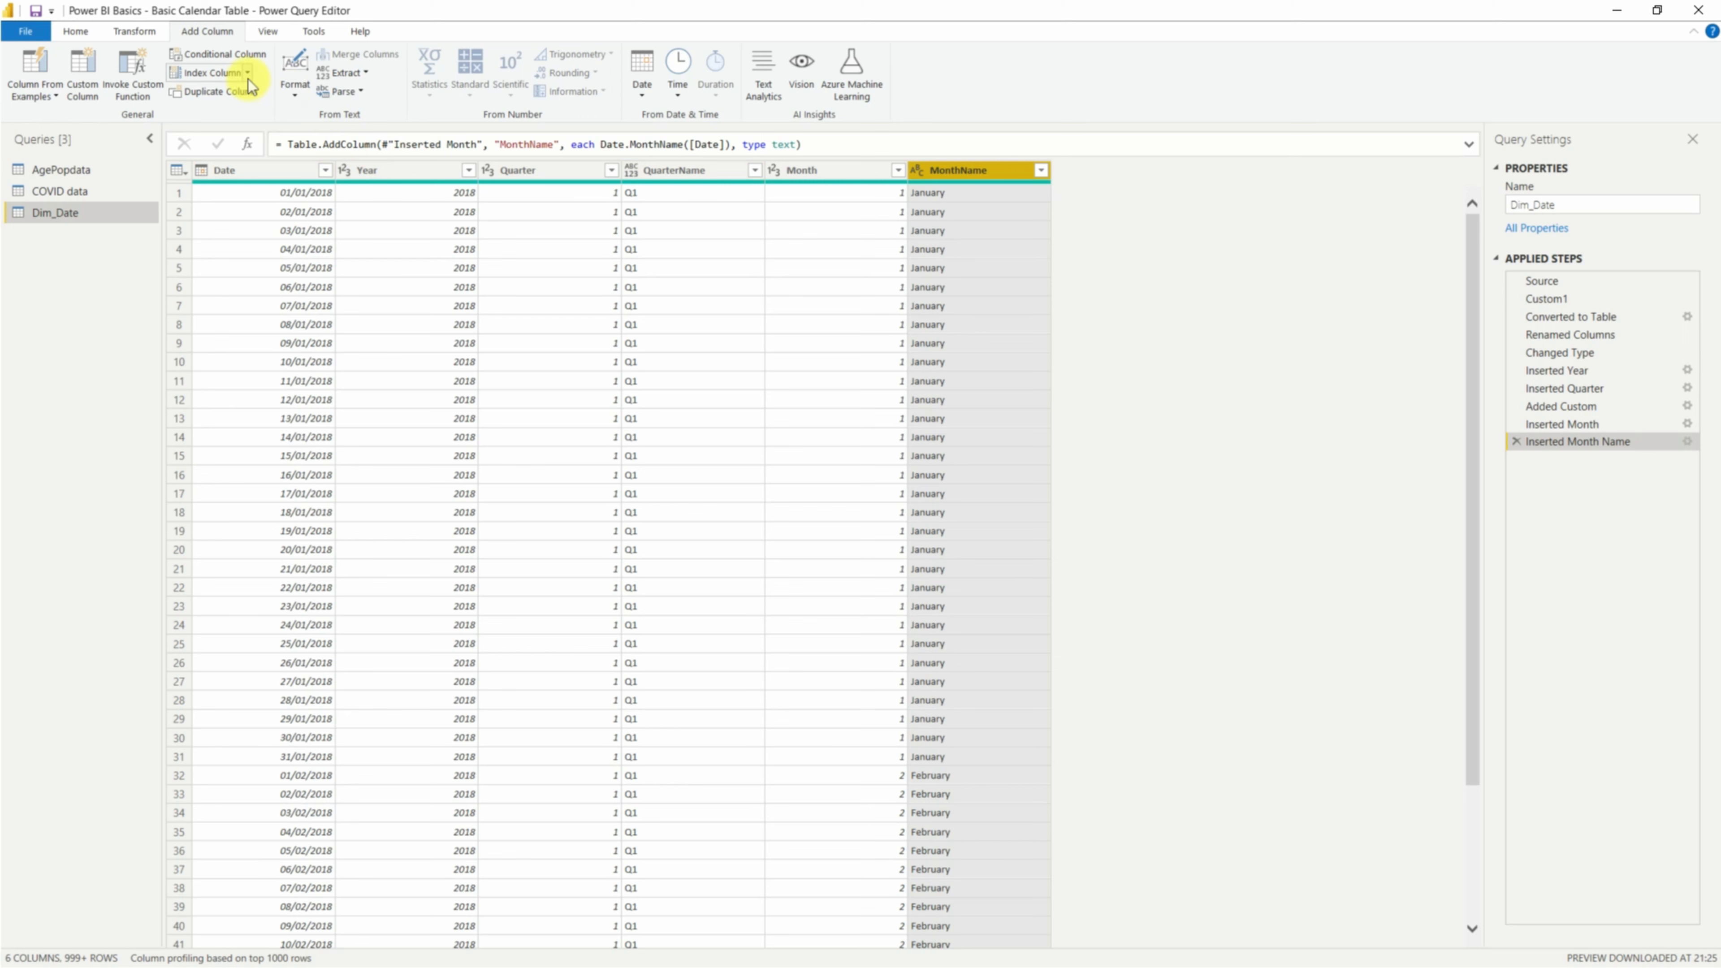
{"action": "left_click", "coordinate": [74, 69]}
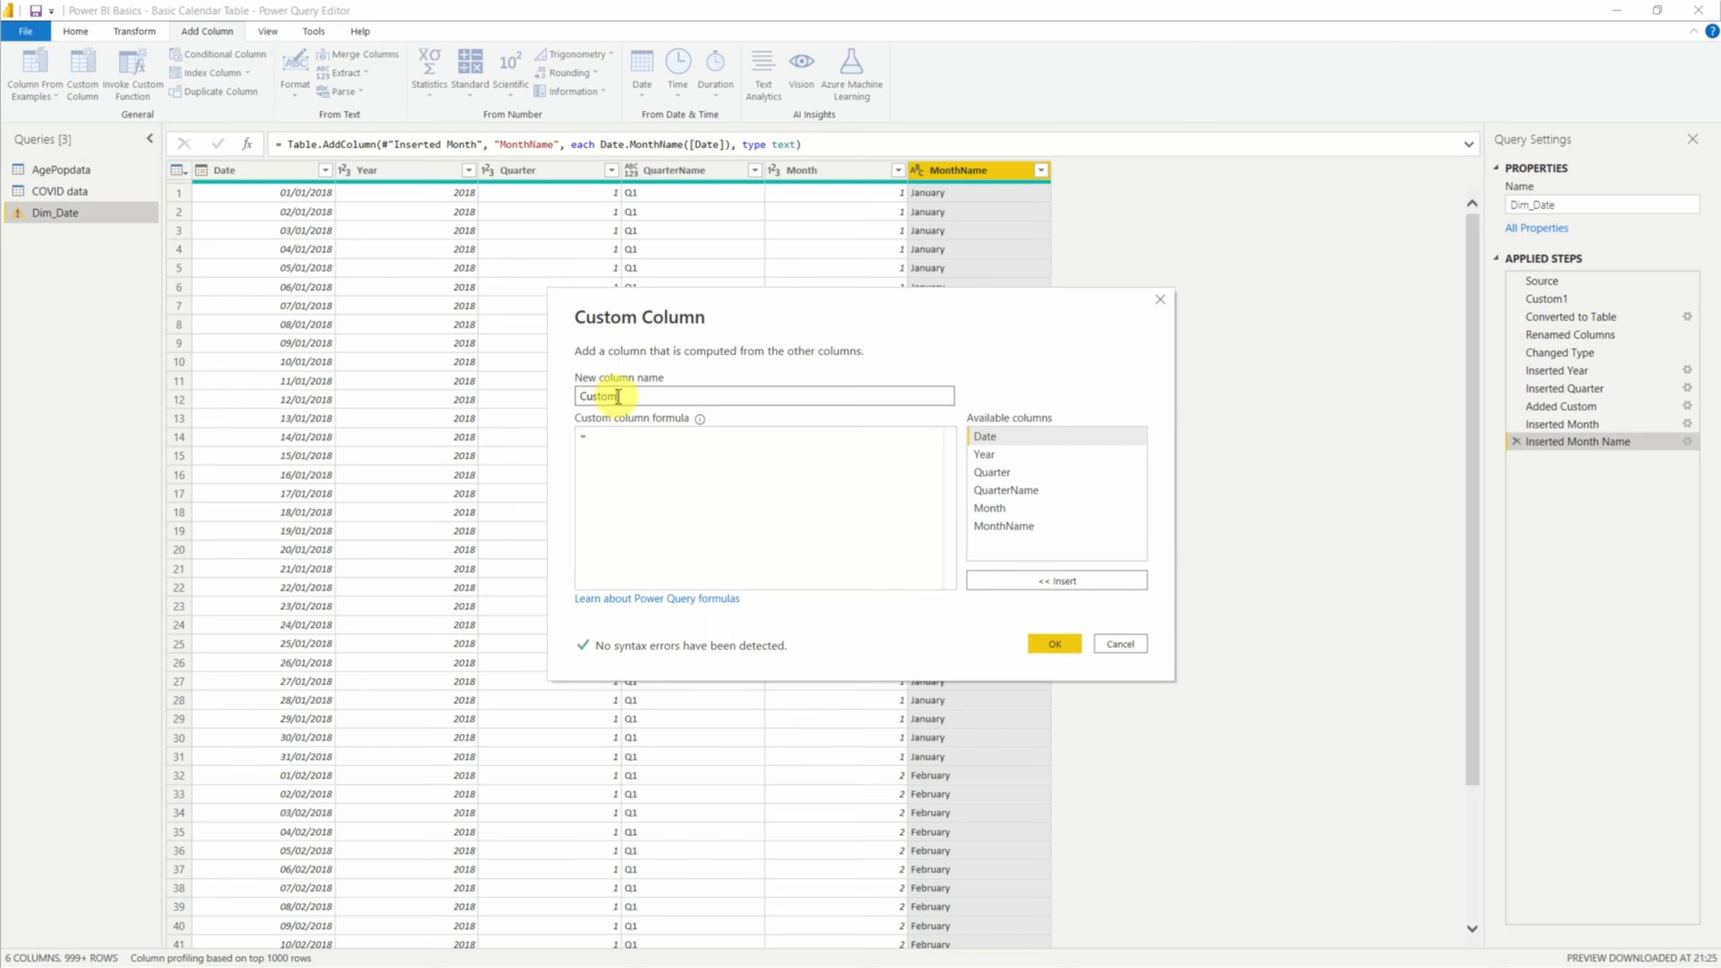
{"action": "double_click", "coordinate": [582, 396]}
{"action": "type", "text": "MonthShort"}
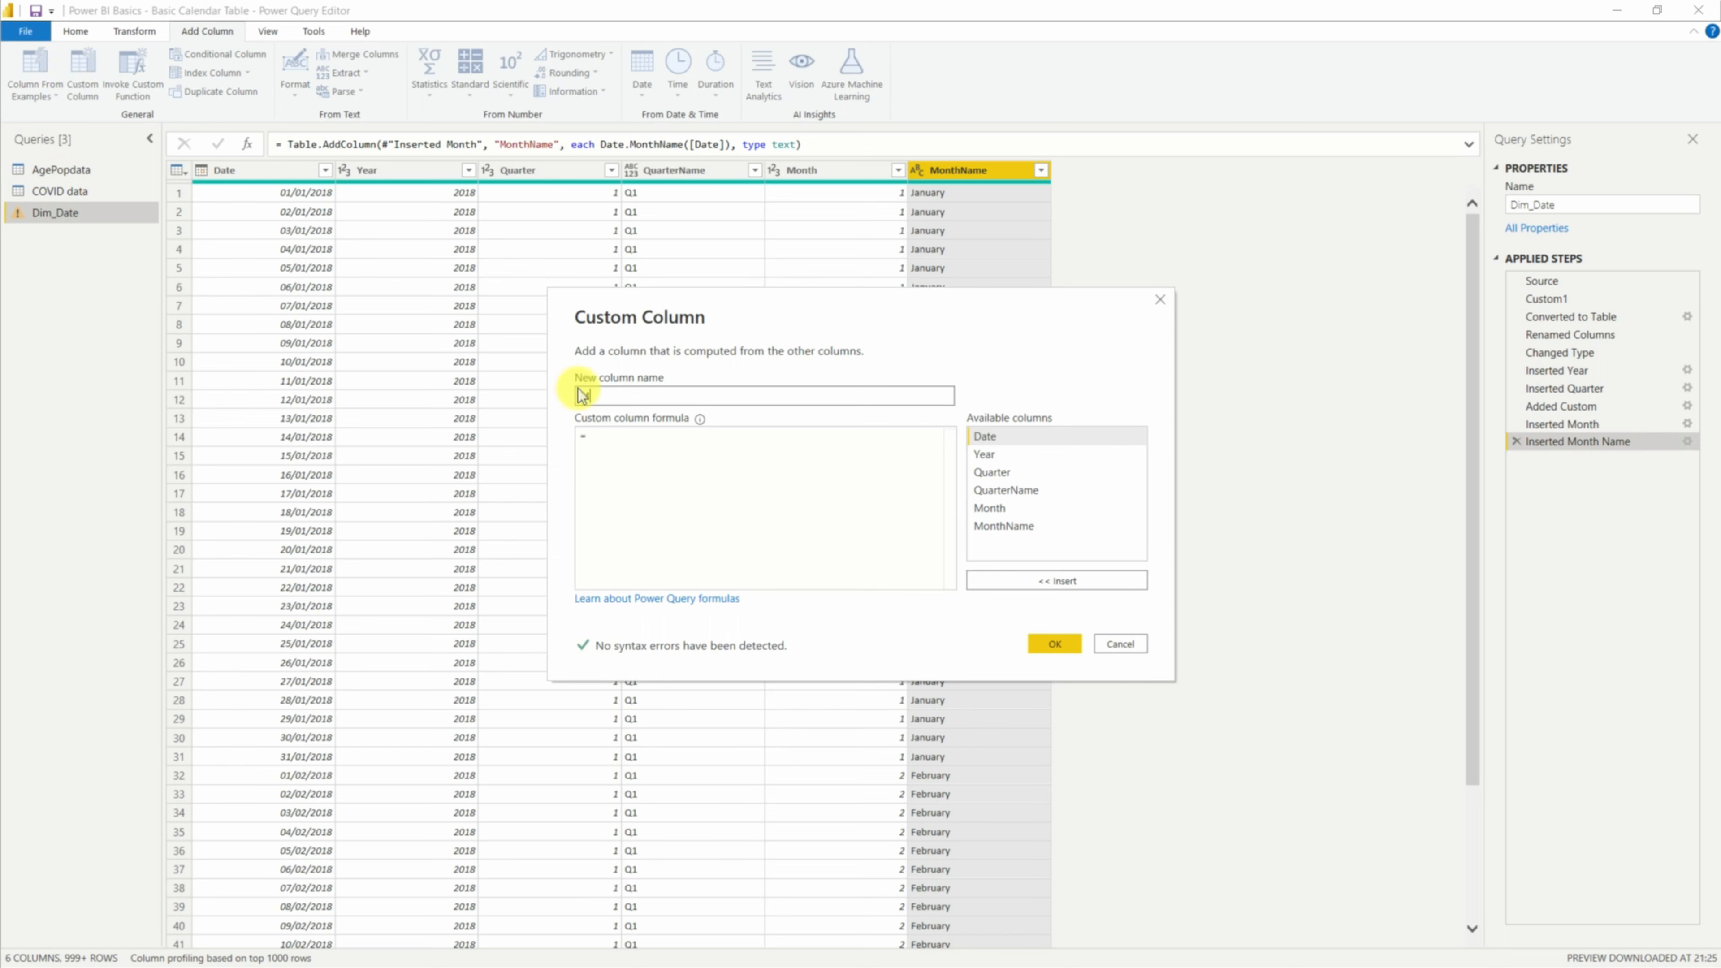
{"action": "left_click", "coordinate": [631, 451]}
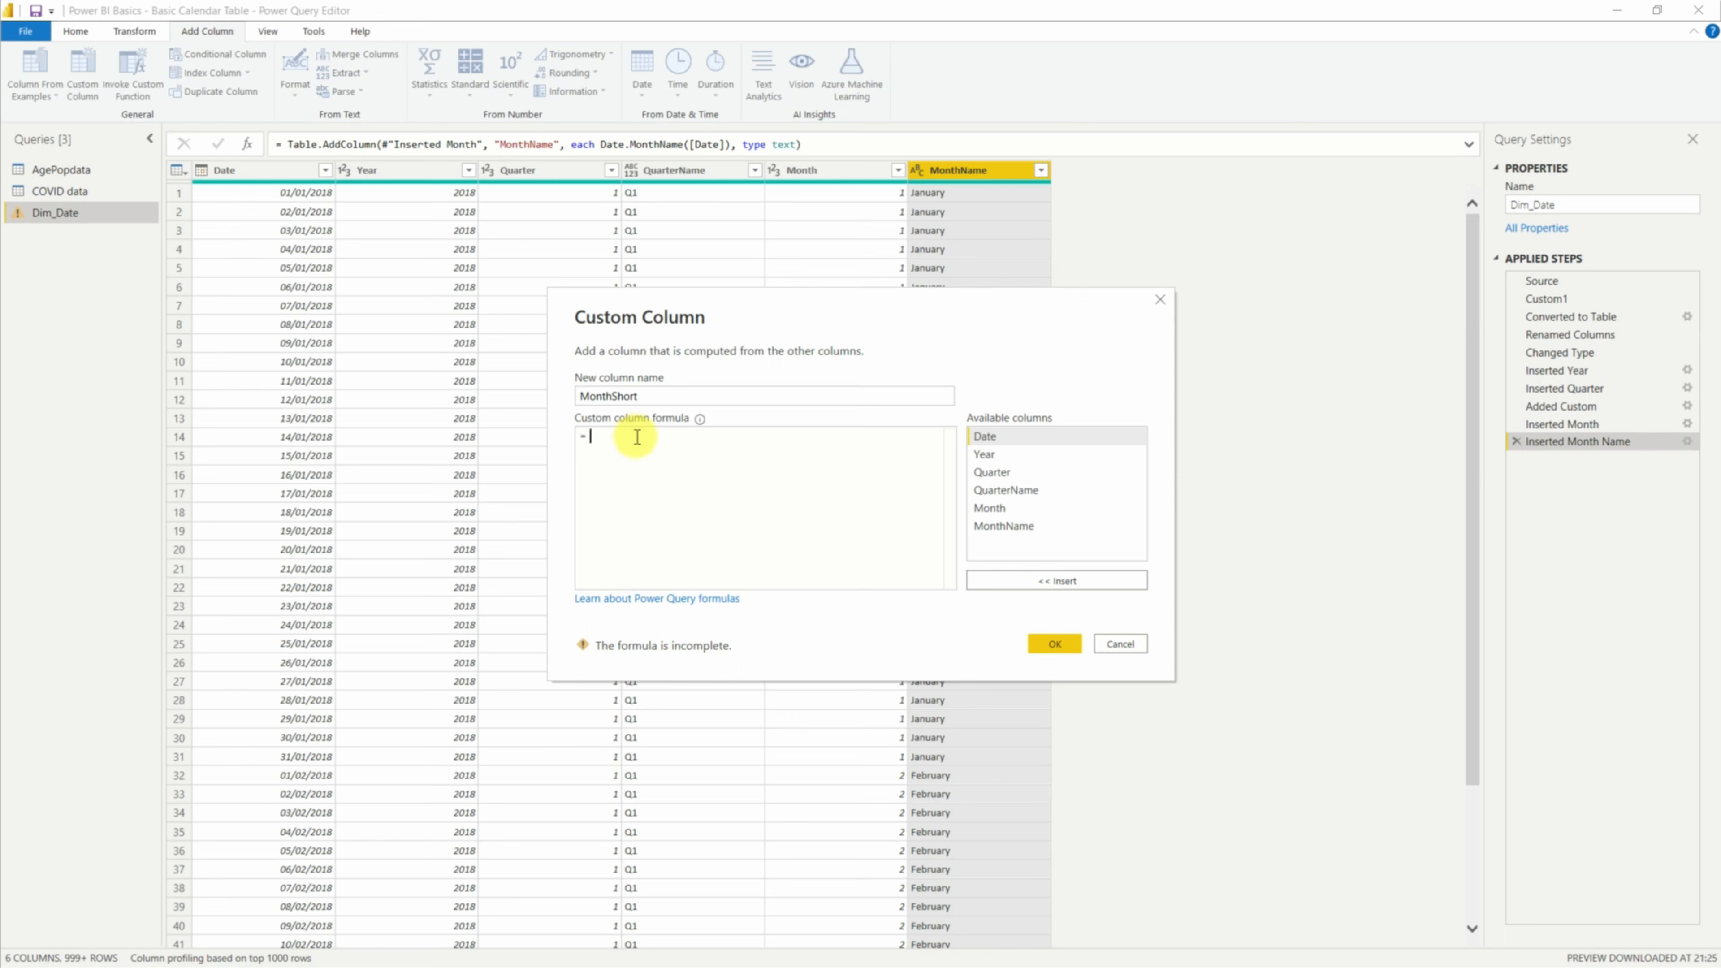
{"action": "type", "text": "Date"}
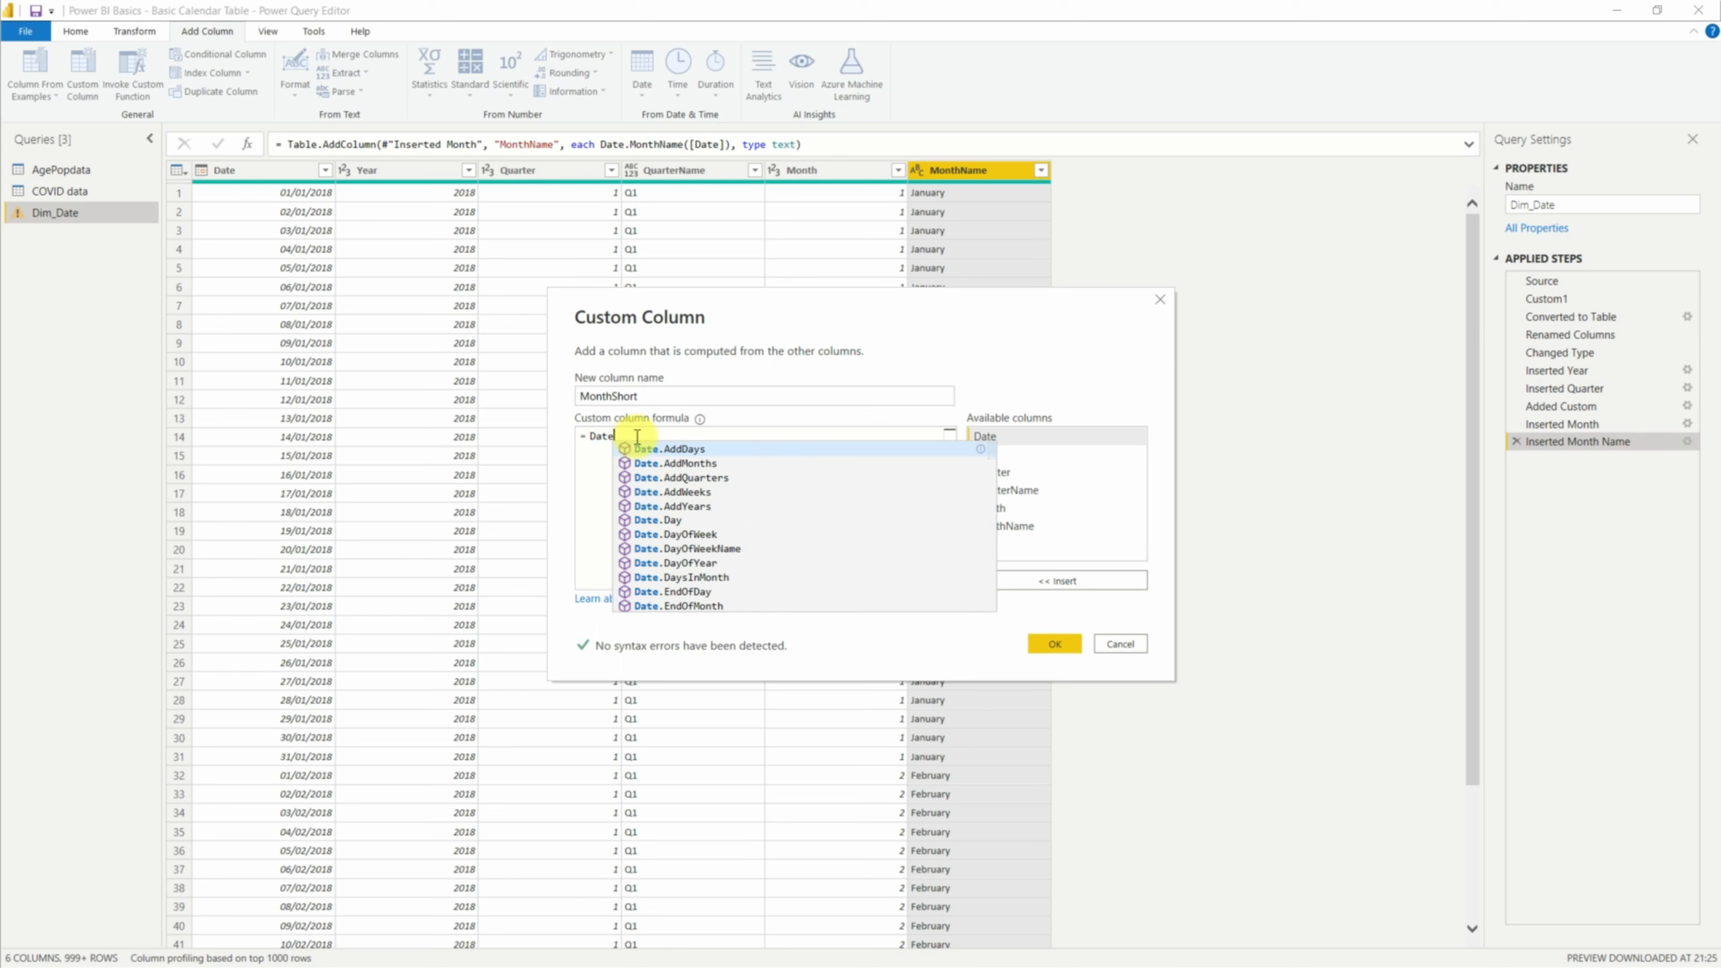
{"action": "type", "text": ".ToTex"}
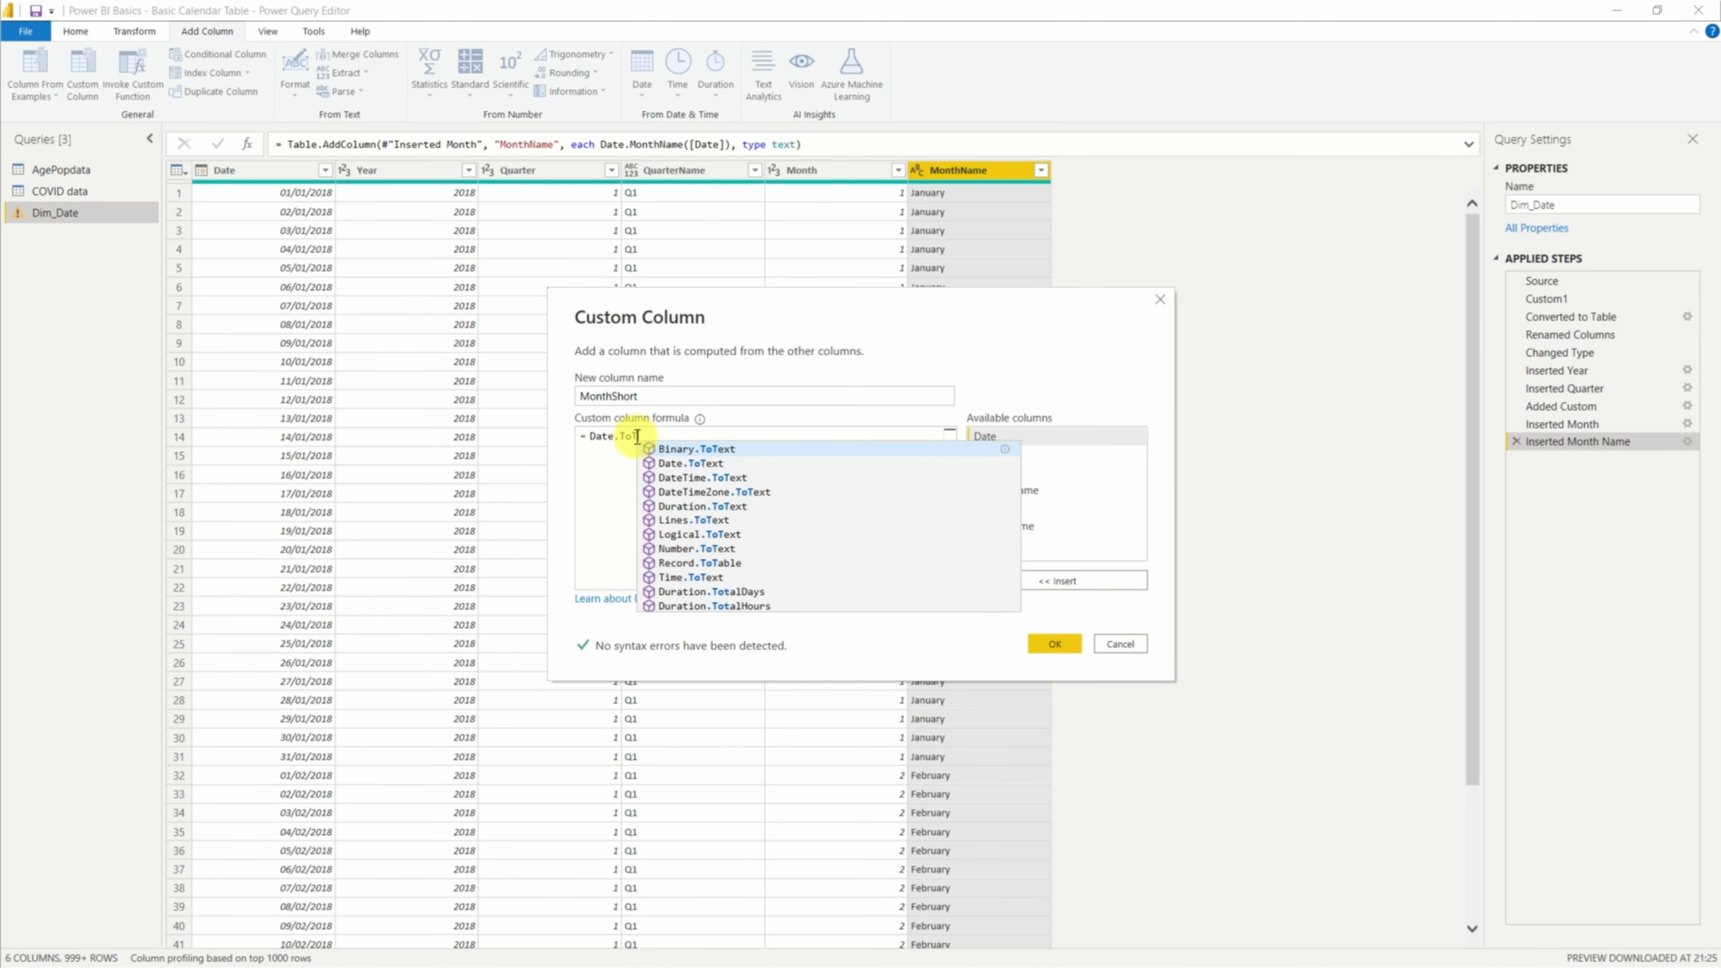
{"action": "type", "text": "t("}
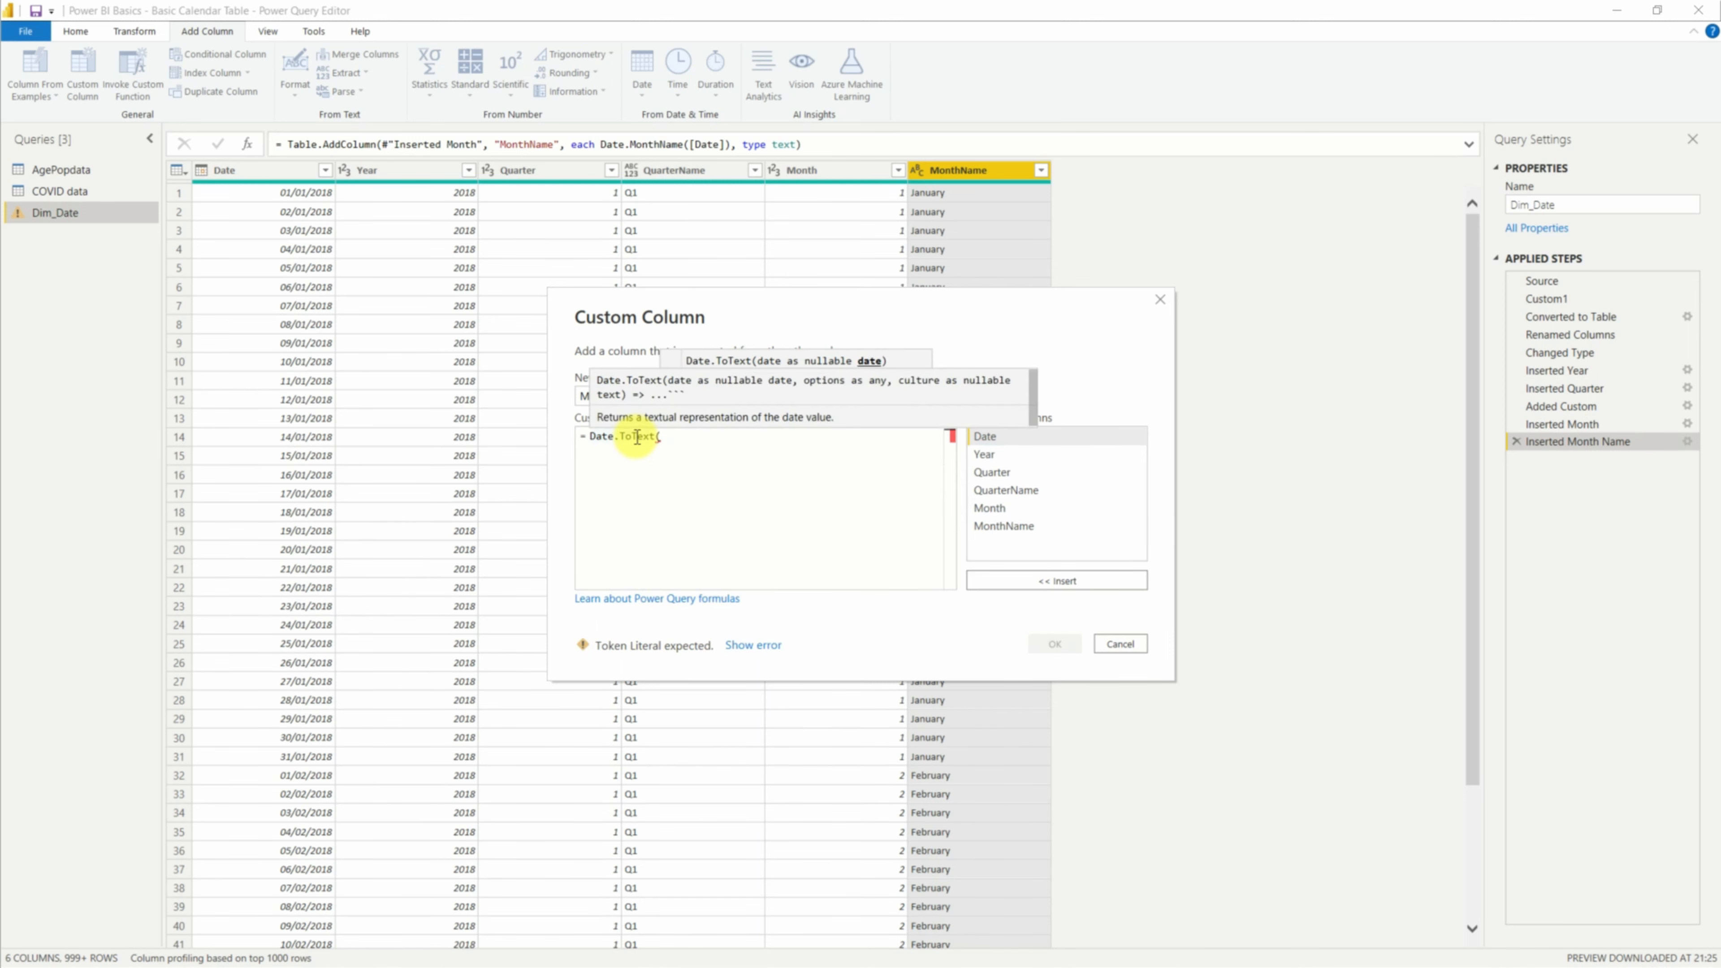
{"action": "double_click", "coordinate": [1030, 437]}
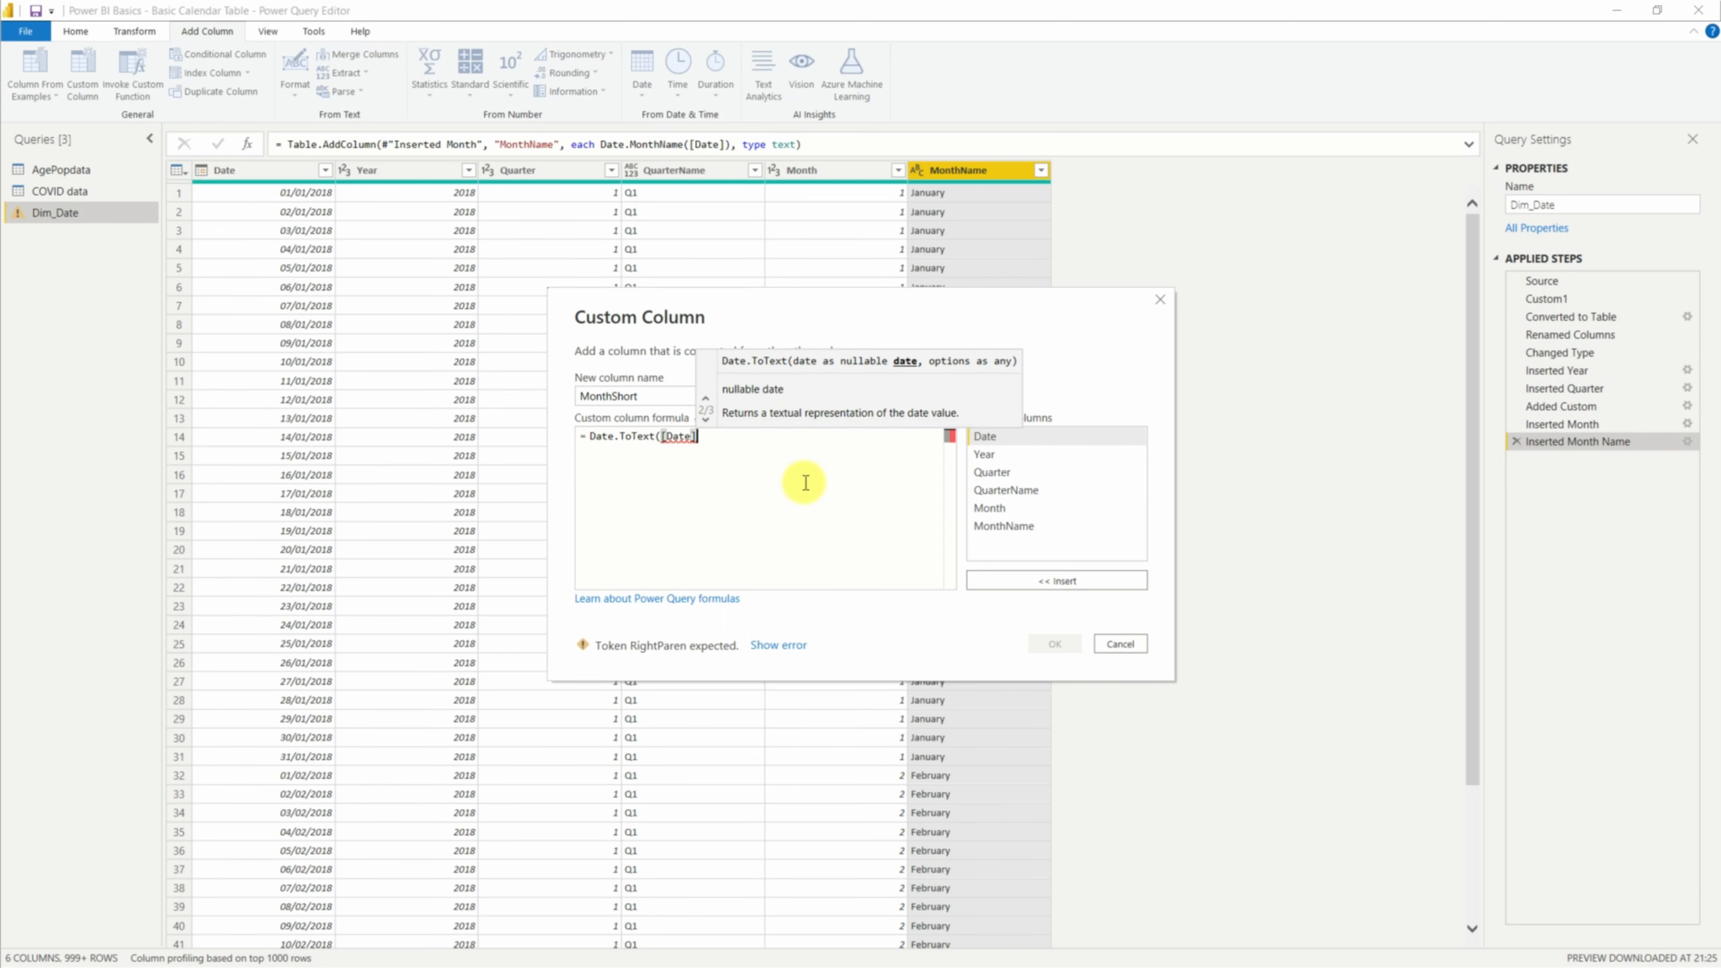
{"action": "type", "text": ","}
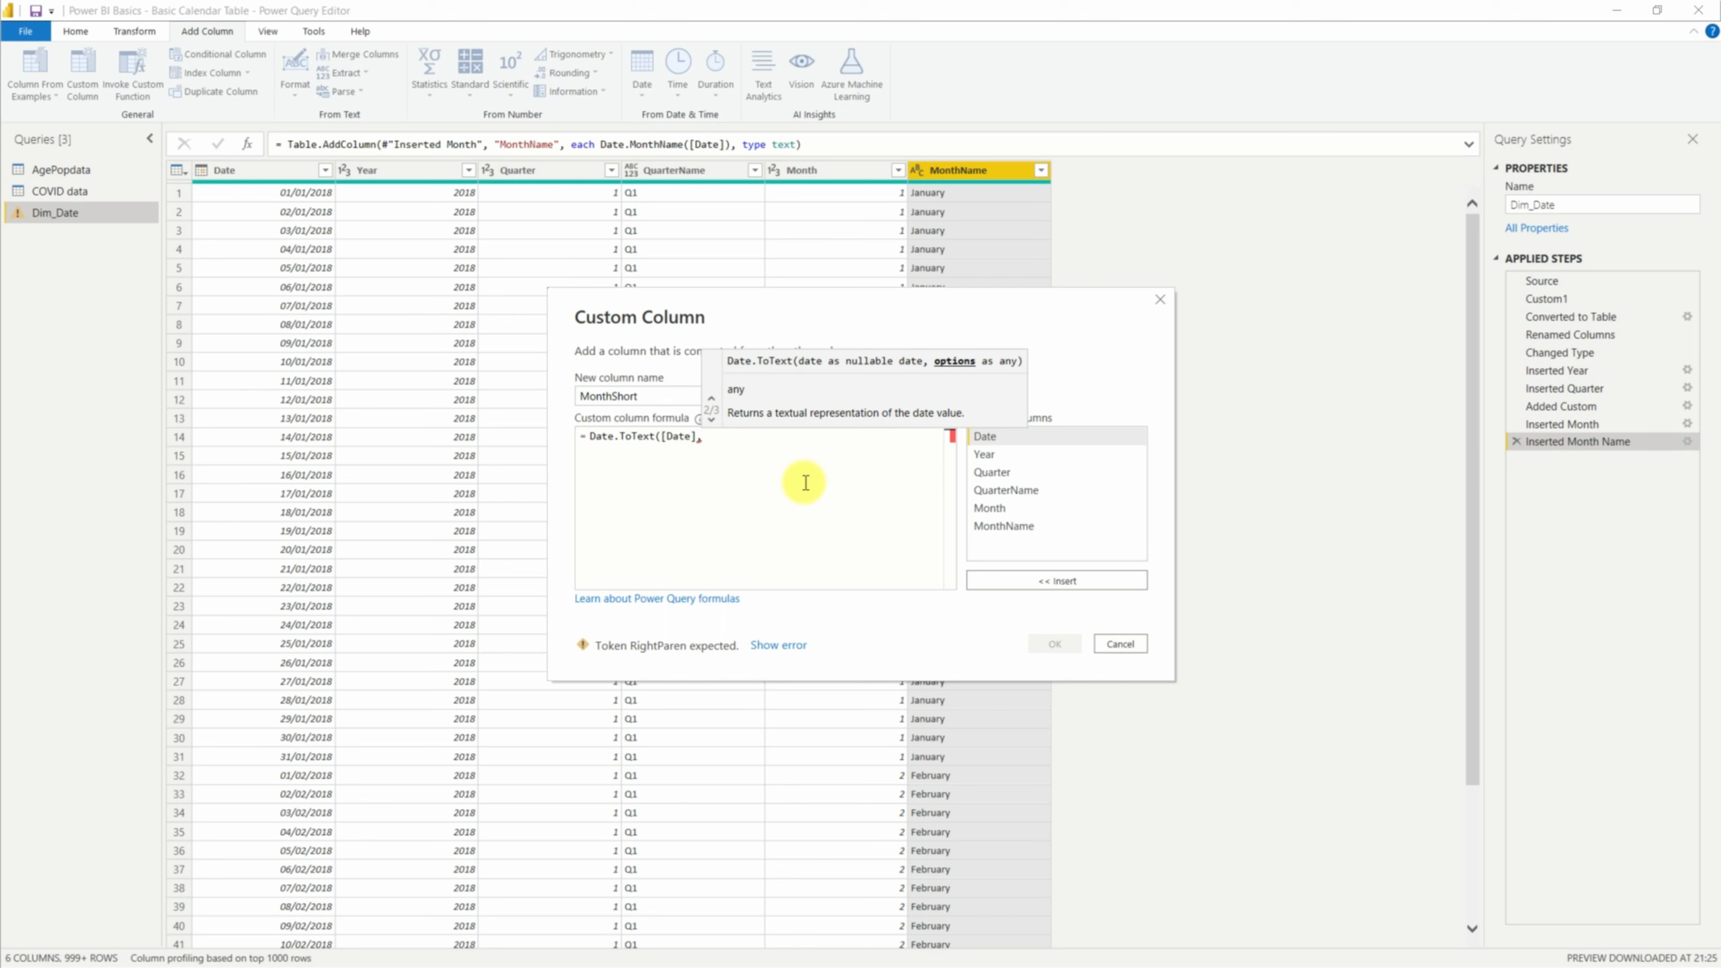
{"action": "type", "text": "\"MMM"}
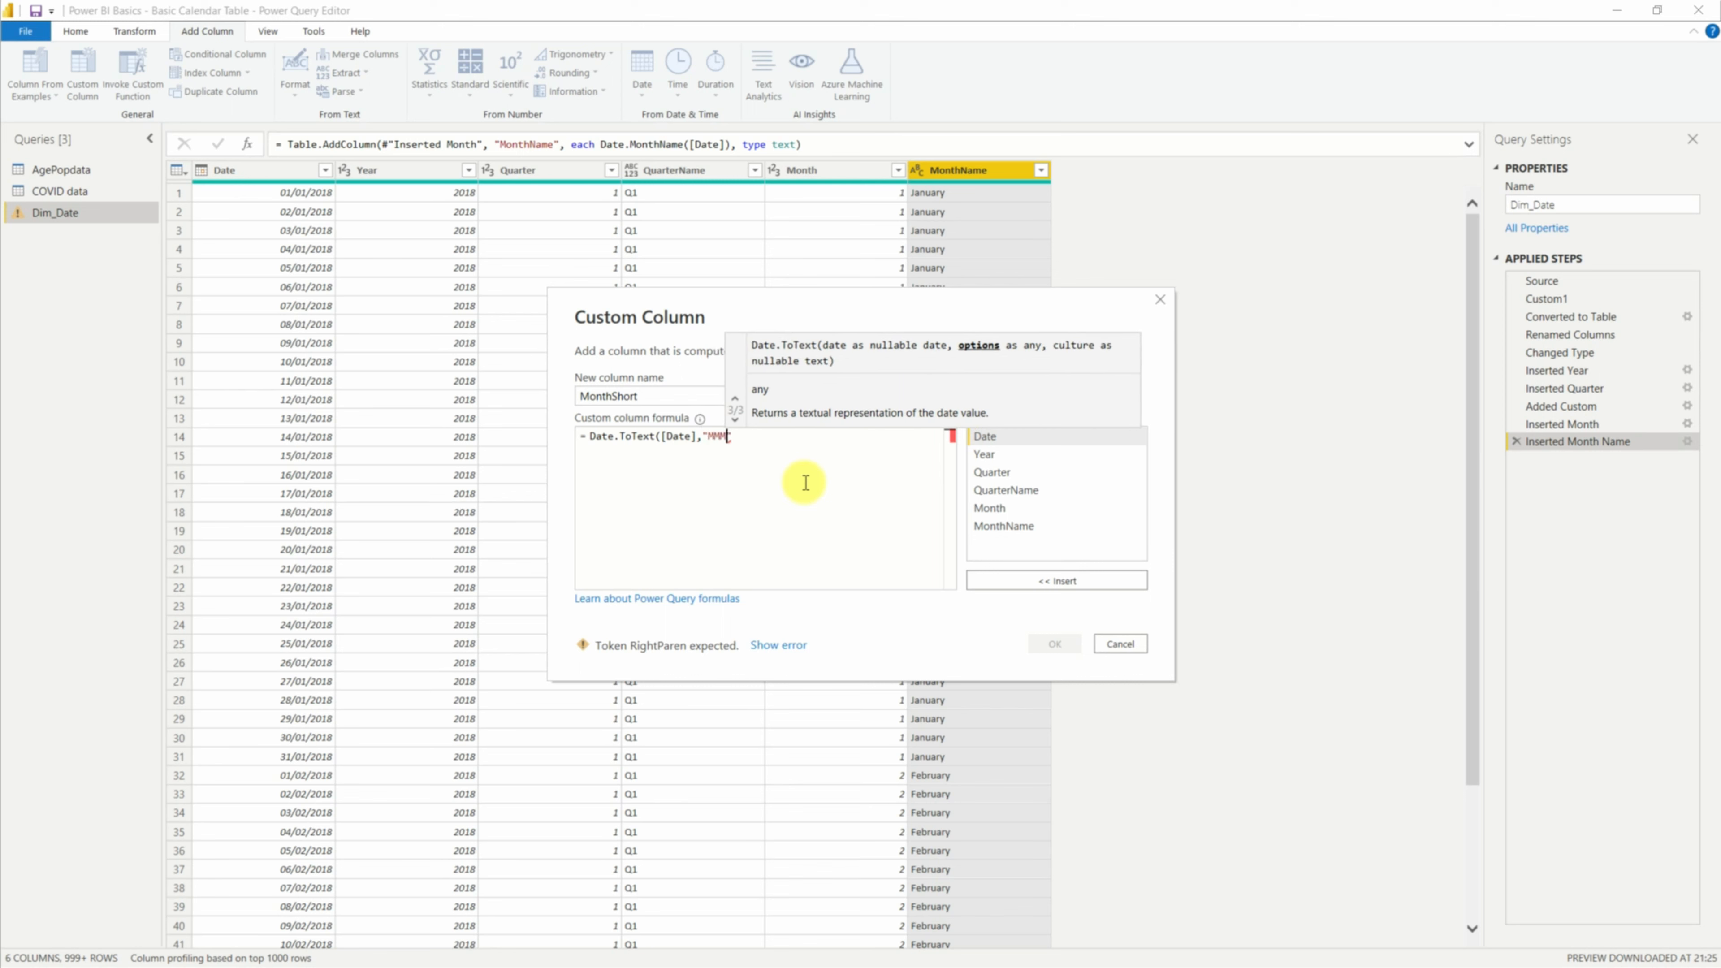
{"action": "type", "text": "\")"}
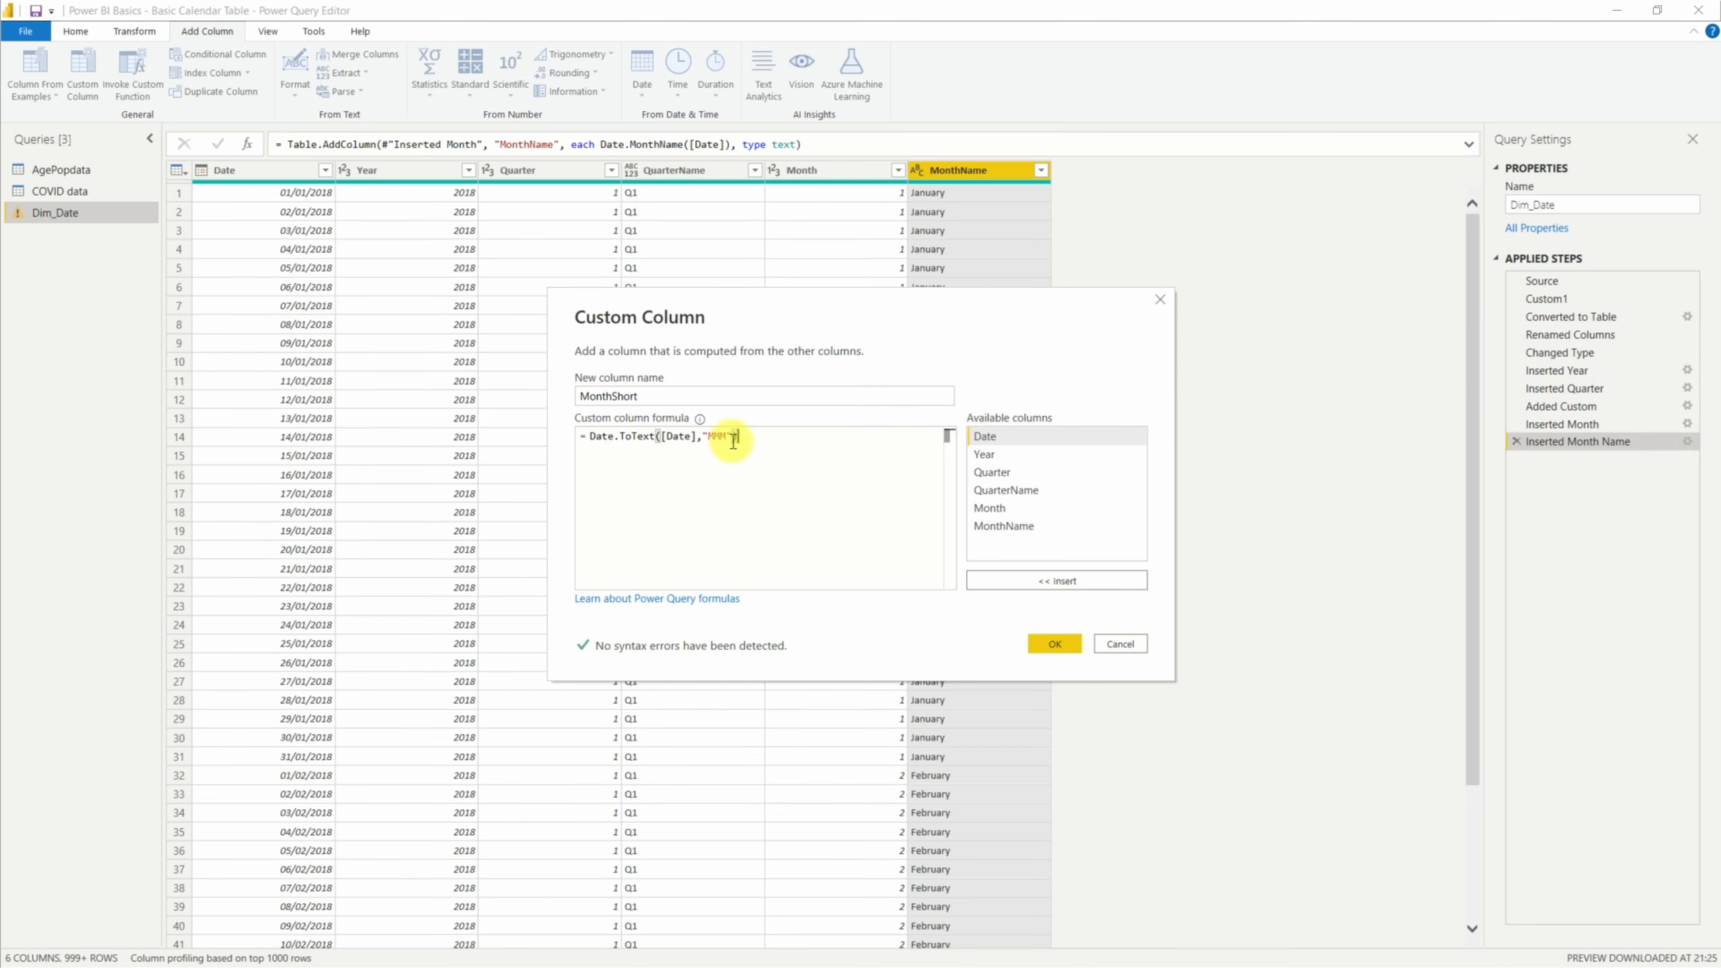
{"action": "left_click", "coordinate": [1075, 650]}
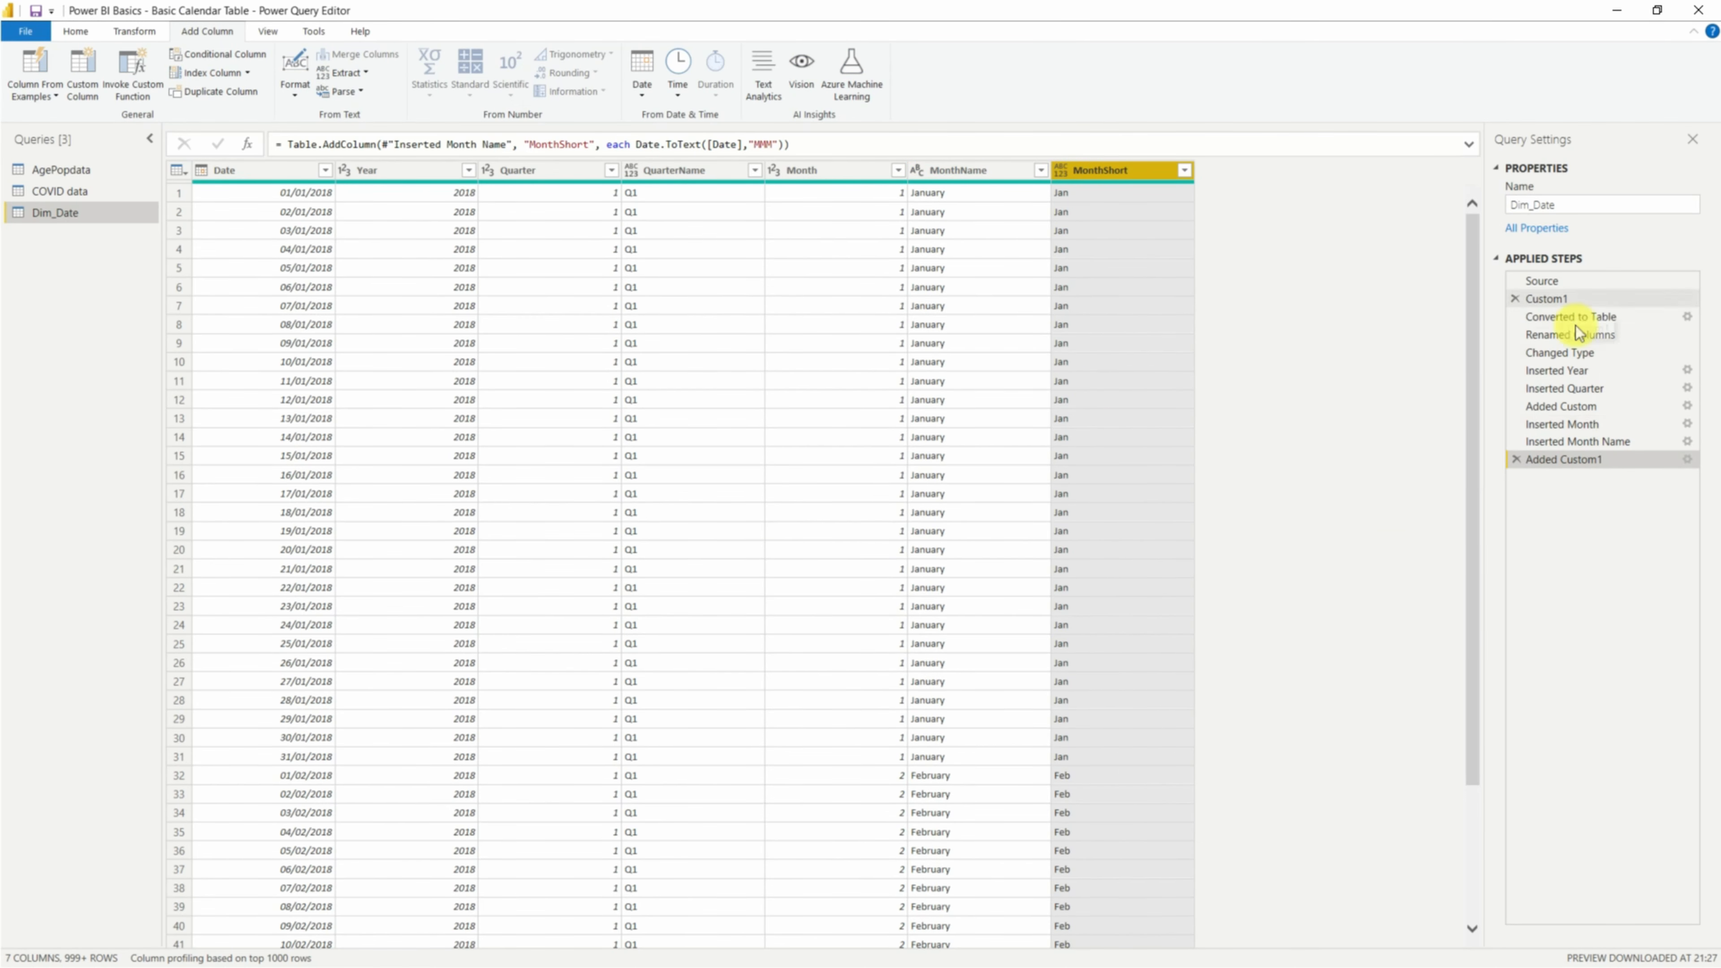
Step: Rename the applied step Added Custom, which creates the quarter name column, as QuarterName
{"action": "left_click", "coordinate": [1580, 409]}
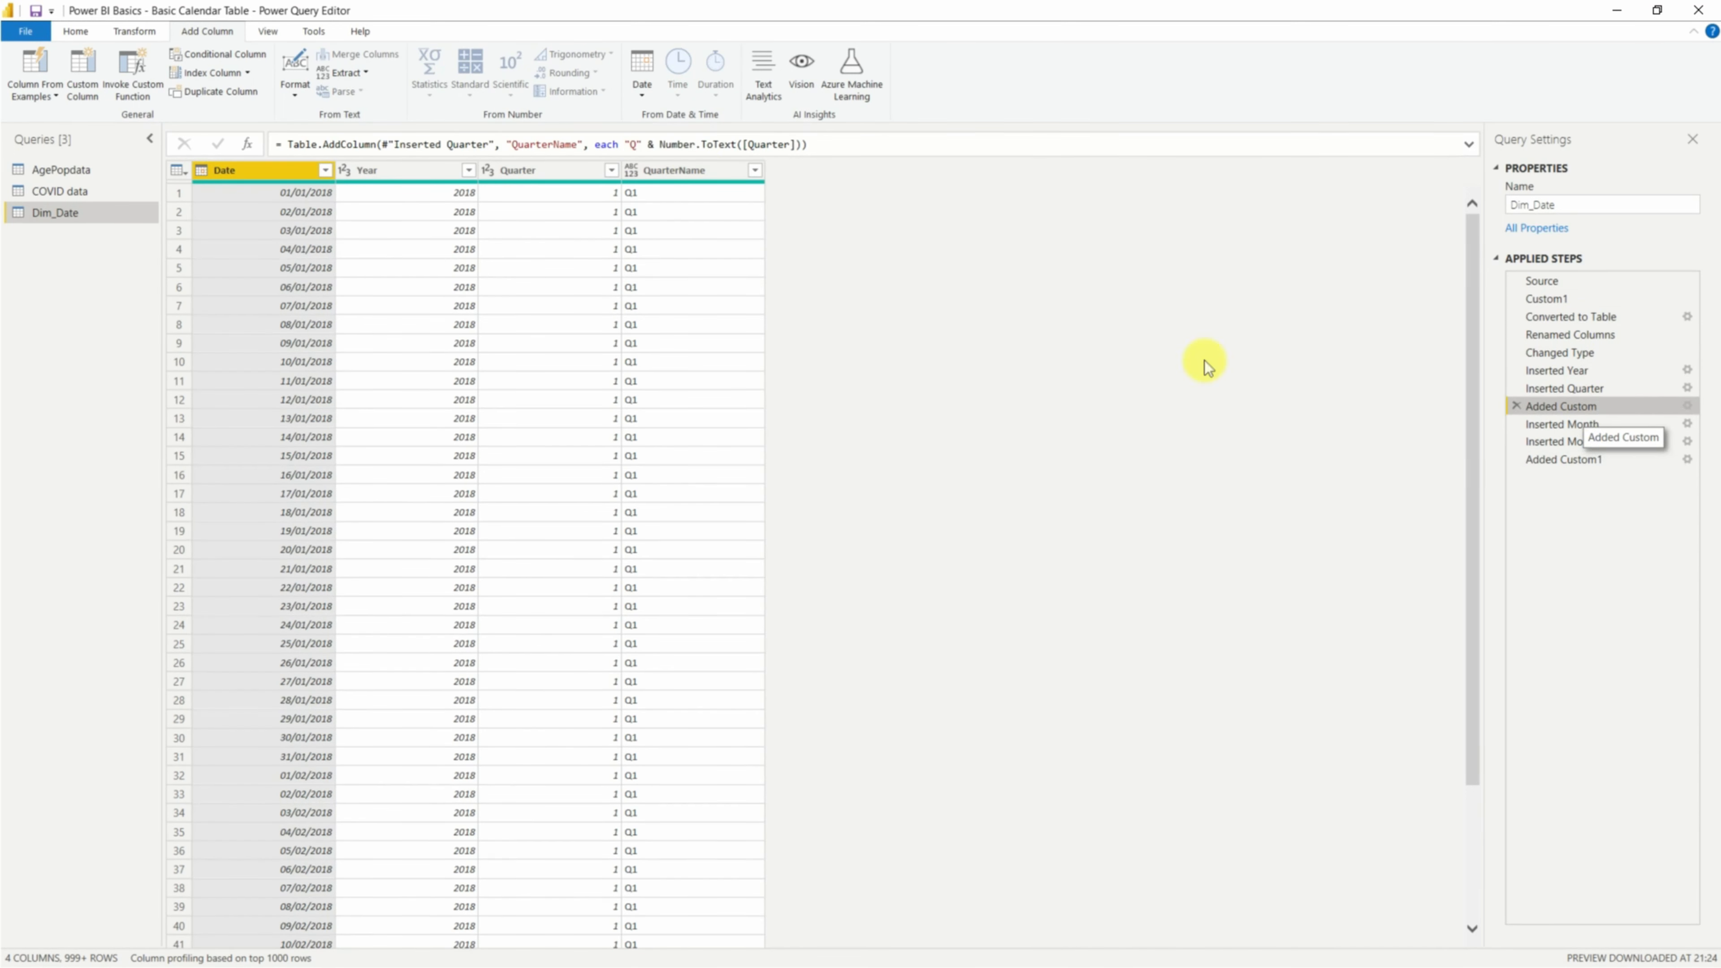
{"action": "left_click", "coordinate": [698, 172]}
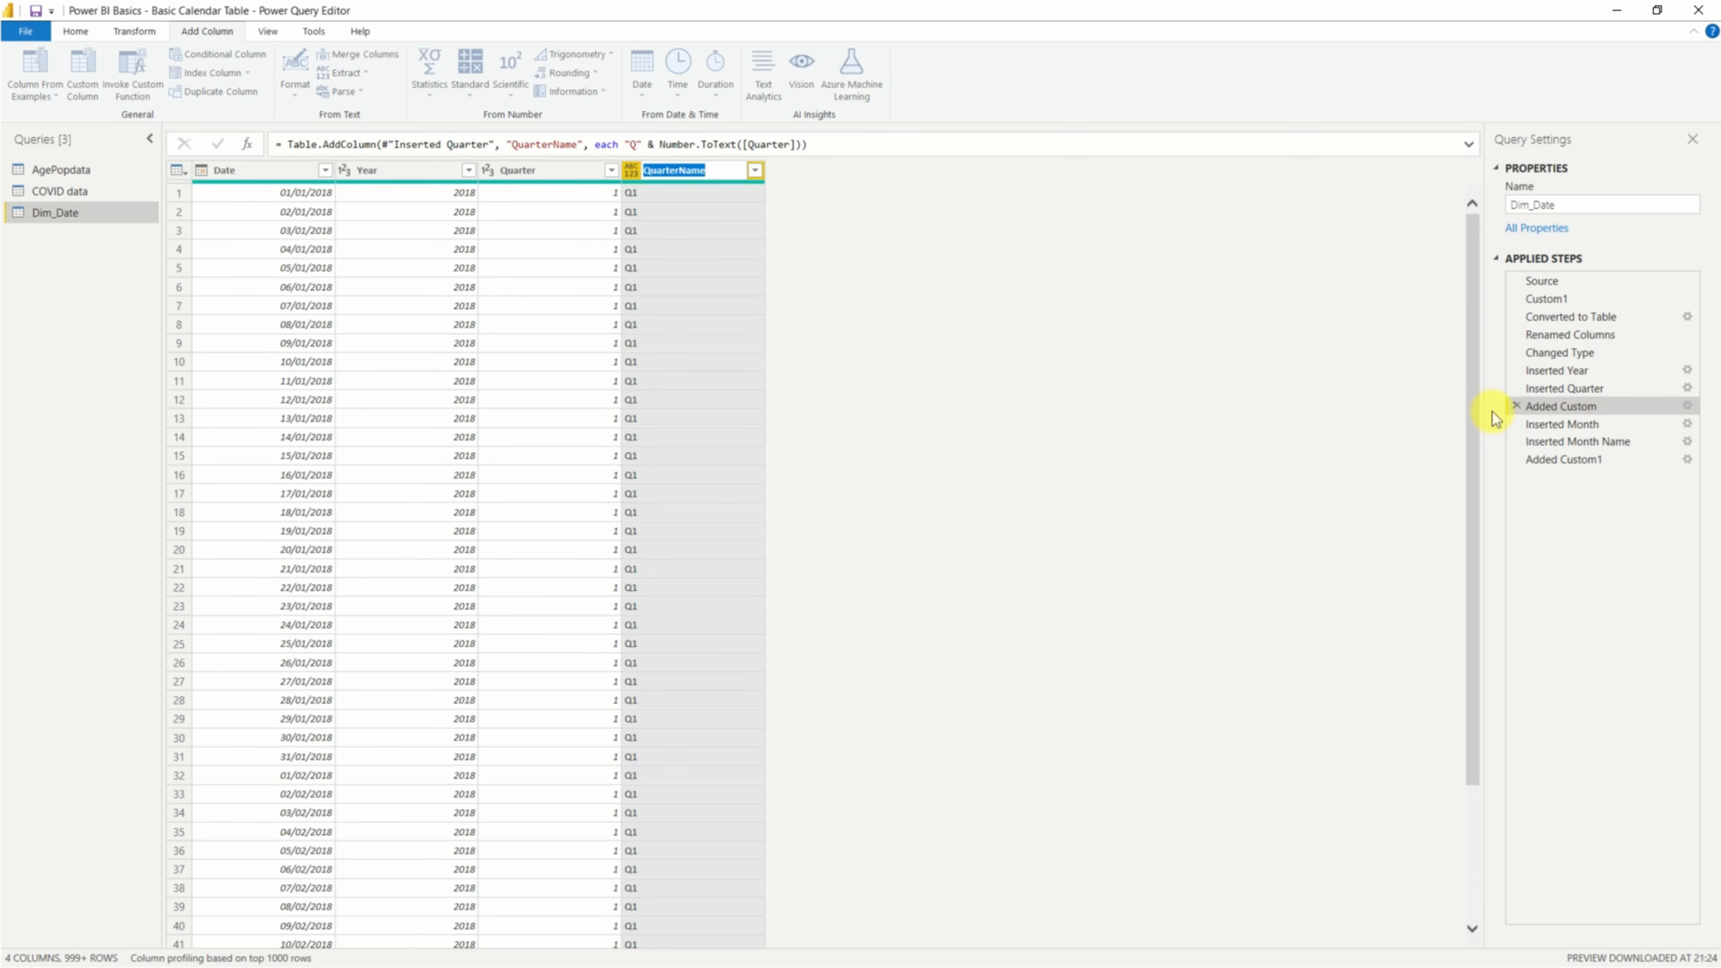
{"action": "right_click", "coordinate": [1545, 407]}
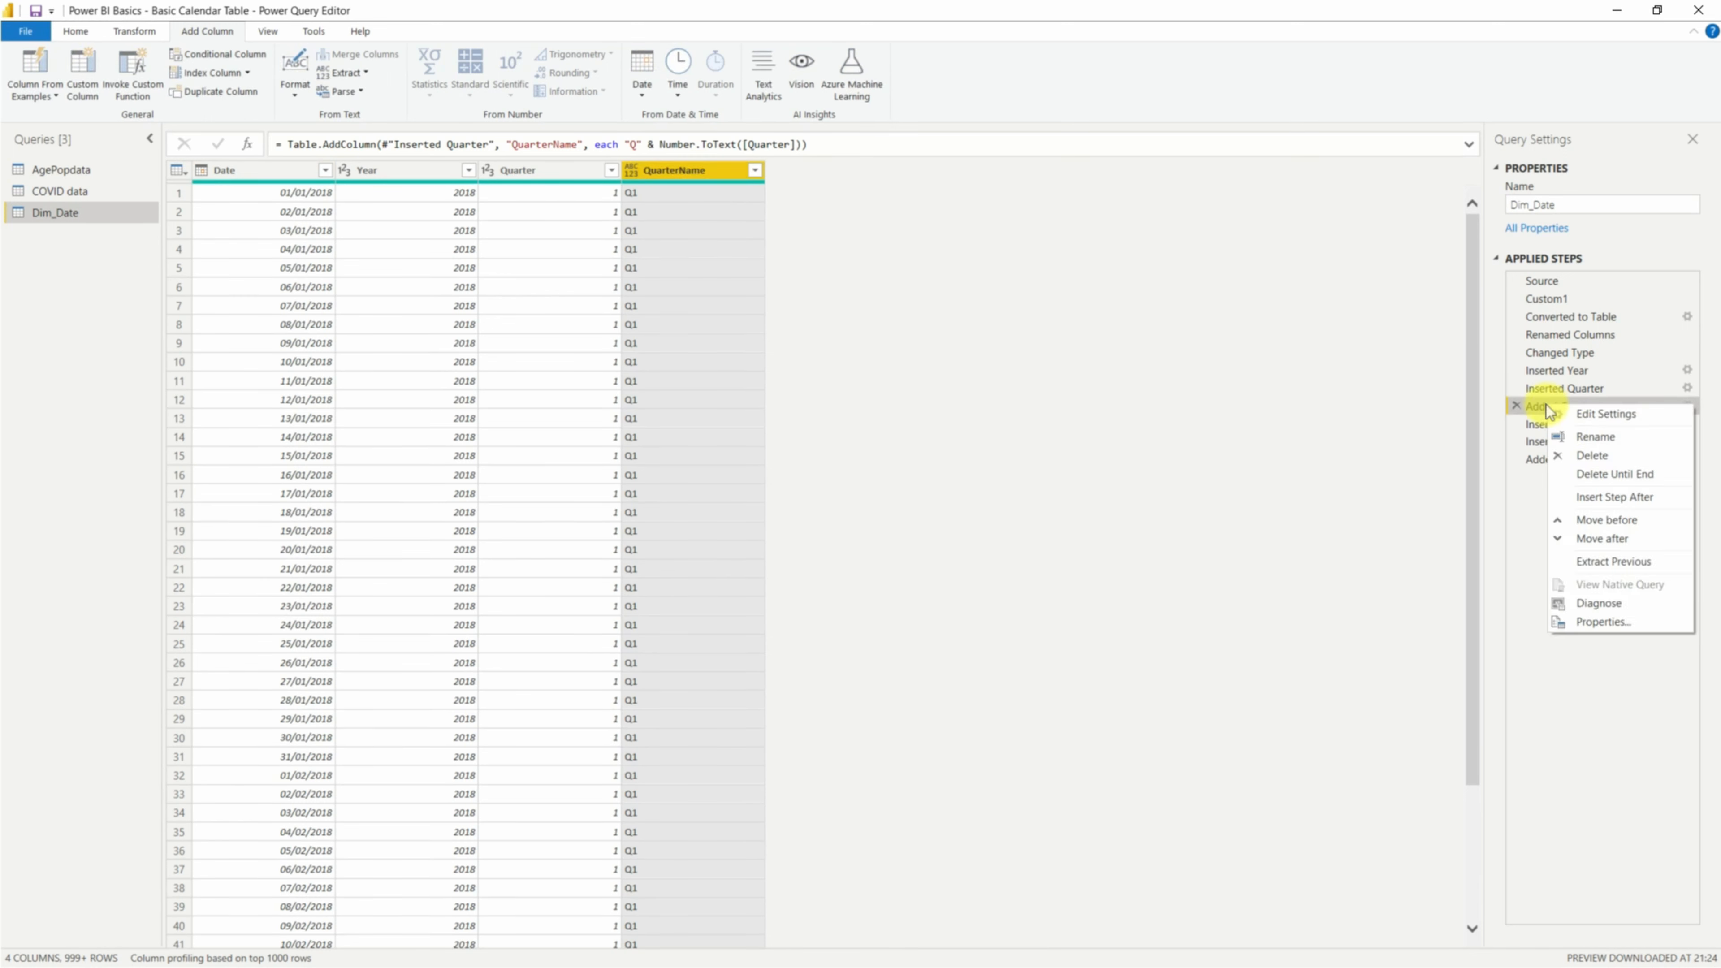
{"action": "left_click", "coordinate": [1583, 438]}
{"action": "type", "text": "QuarterName"}
{"action": "key", "text": "Return"}
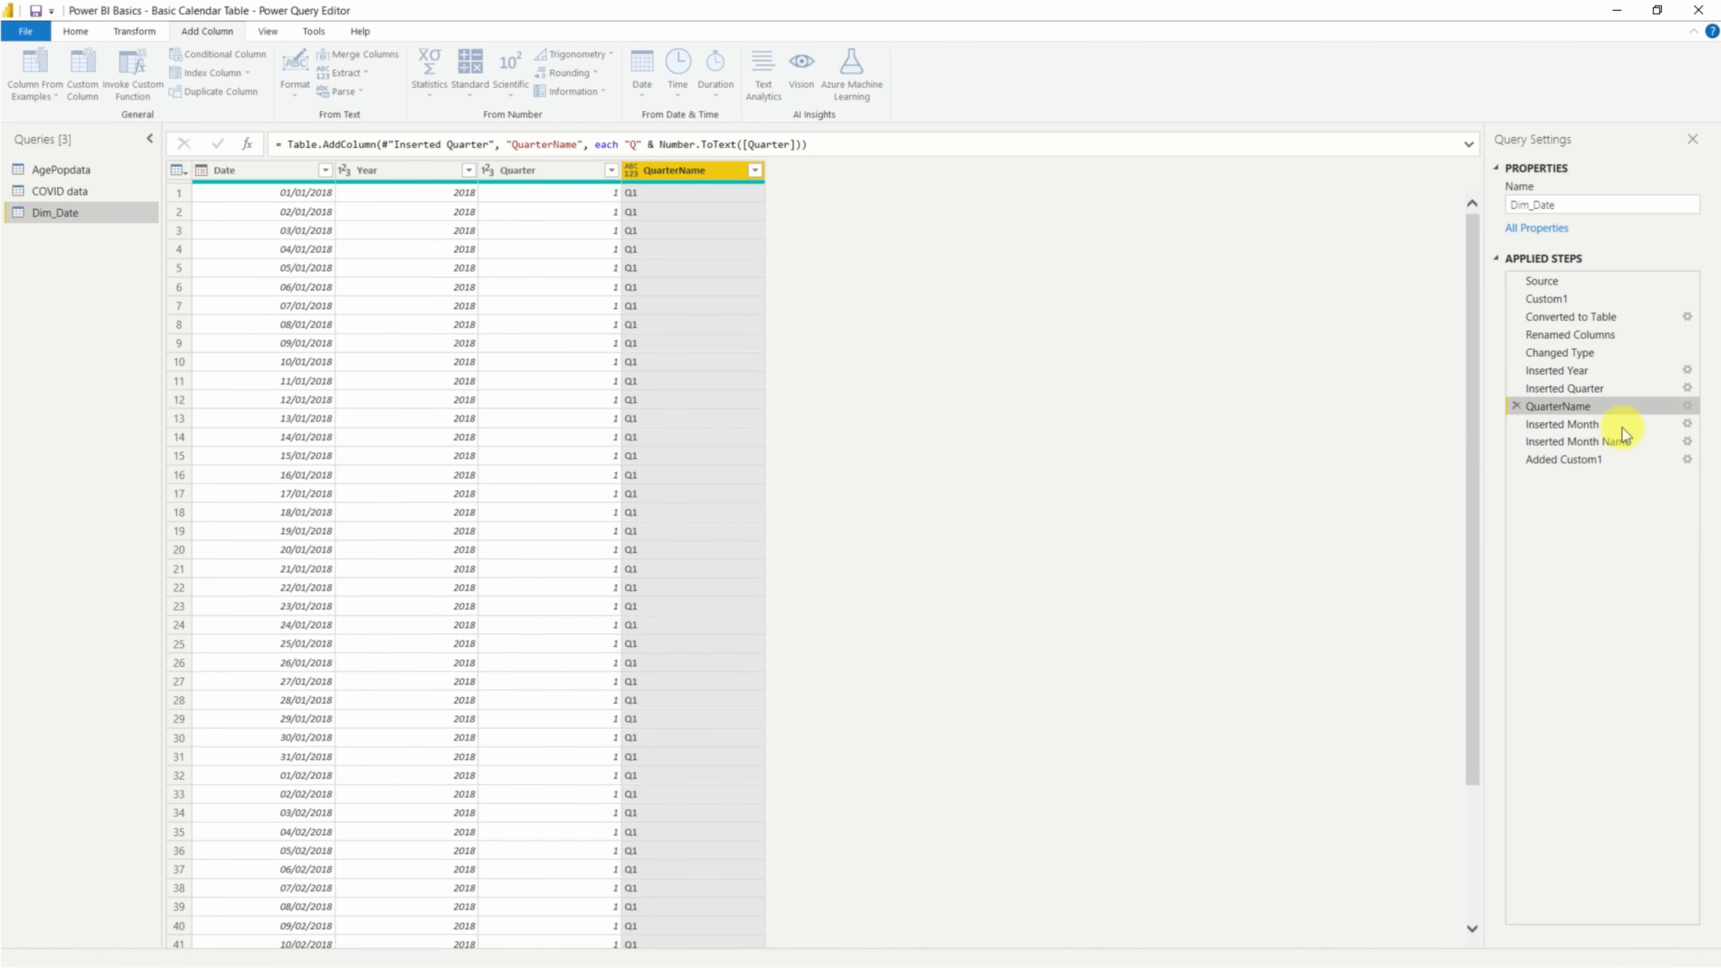
Step: Rename the applied step Added Custom1, which creates the short month column, as MonthShort
{"action": "left_click", "coordinate": [1589, 460]}
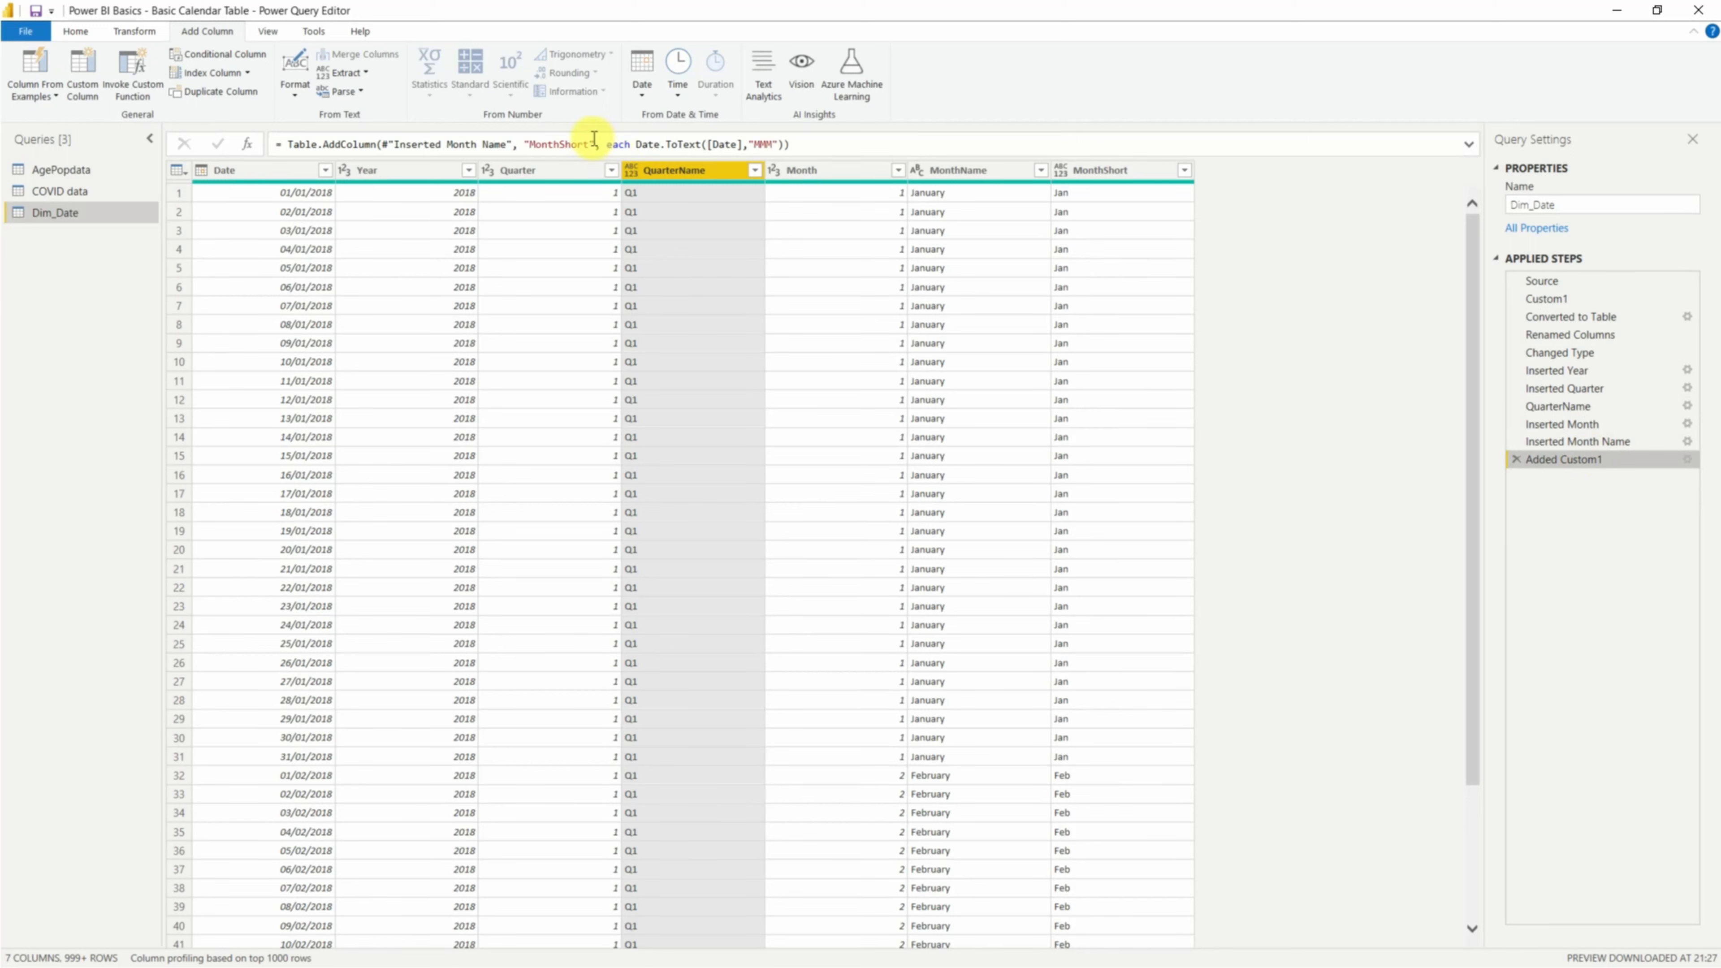
{"action": "left_click_drag", "start_coordinate": [585, 144], "coordinate": [532, 144]}
{"action": "right_click", "coordinate": [1566, 460]}
{"action": "left_click", "coordinate": [1630, 489]}
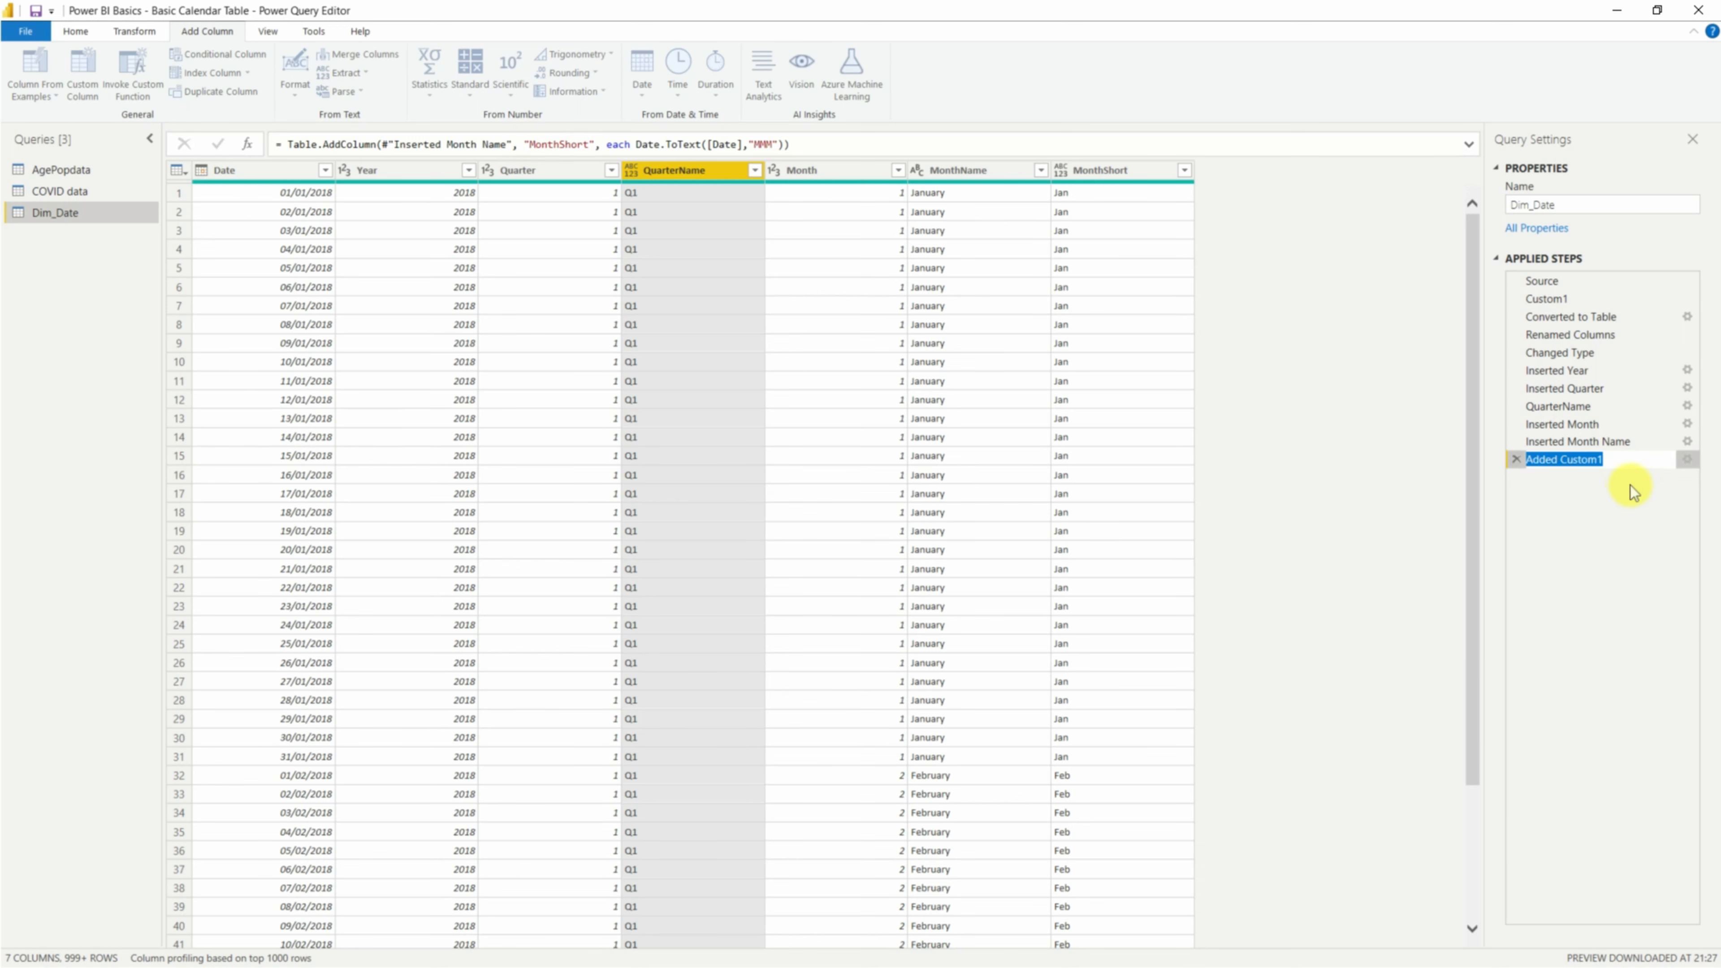
{"action": "type", "text": "MonthShort"}
{"action": "key", "text": "Return"}
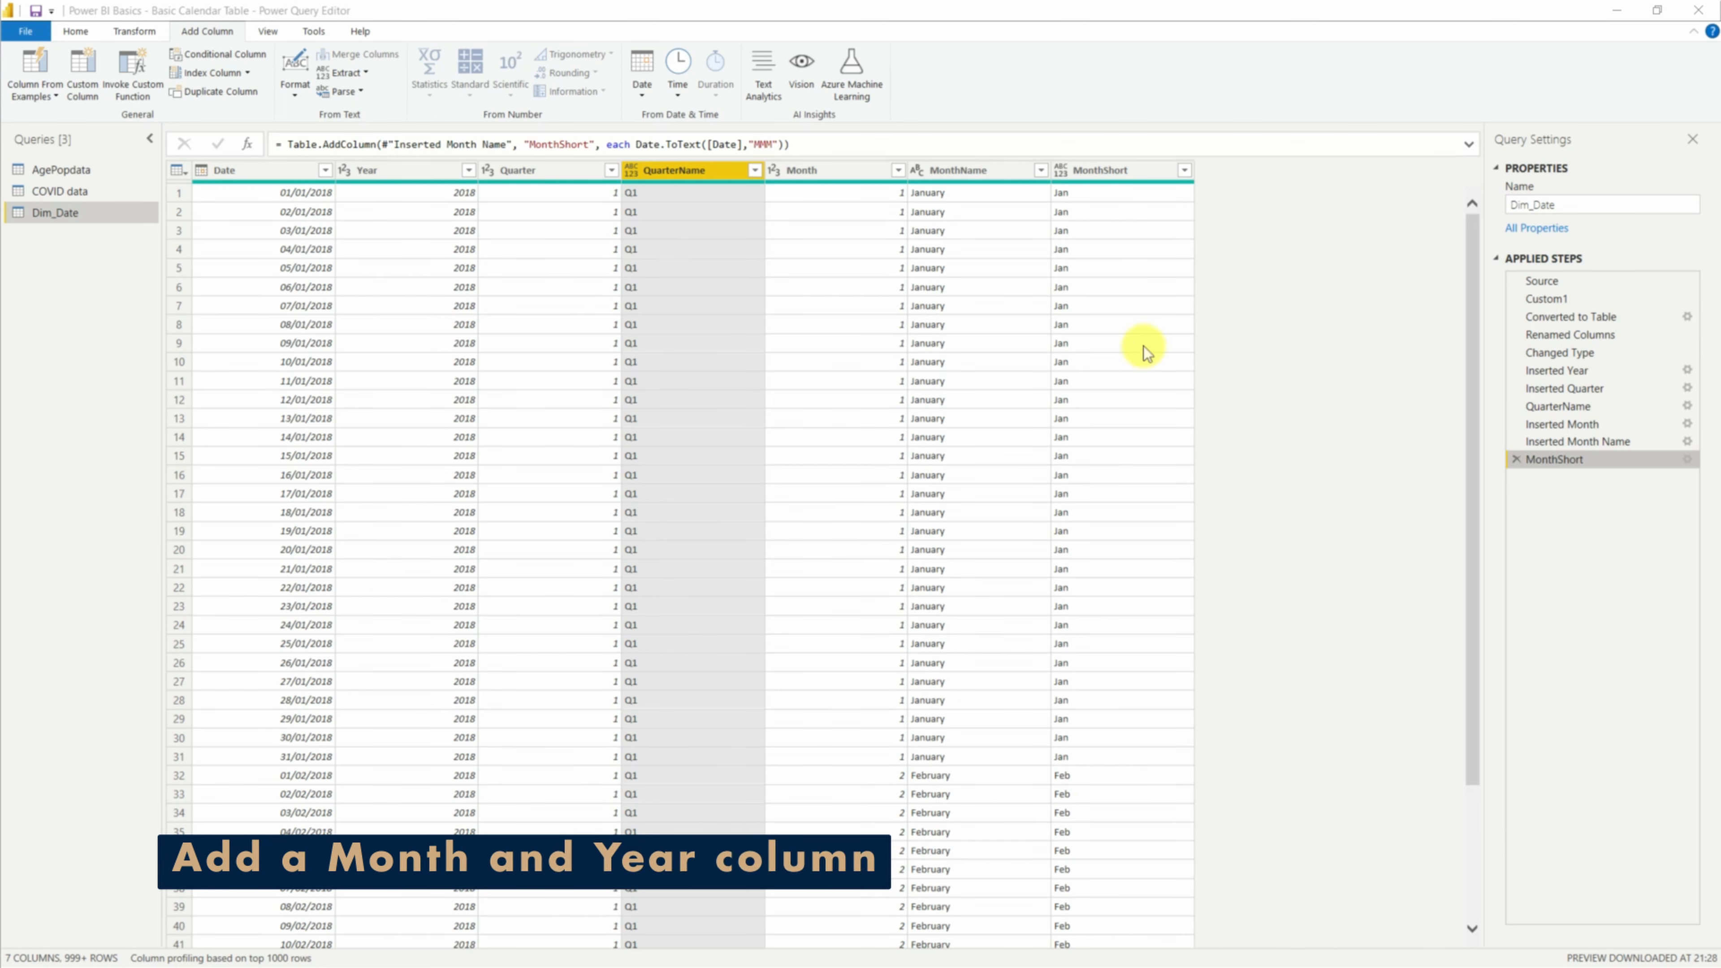
Step: Add a custom column named MonthYear with the formula Date.ToText([Date],"MMM yy")
{"action": "left_click", "coordinate": [1101, 172]}
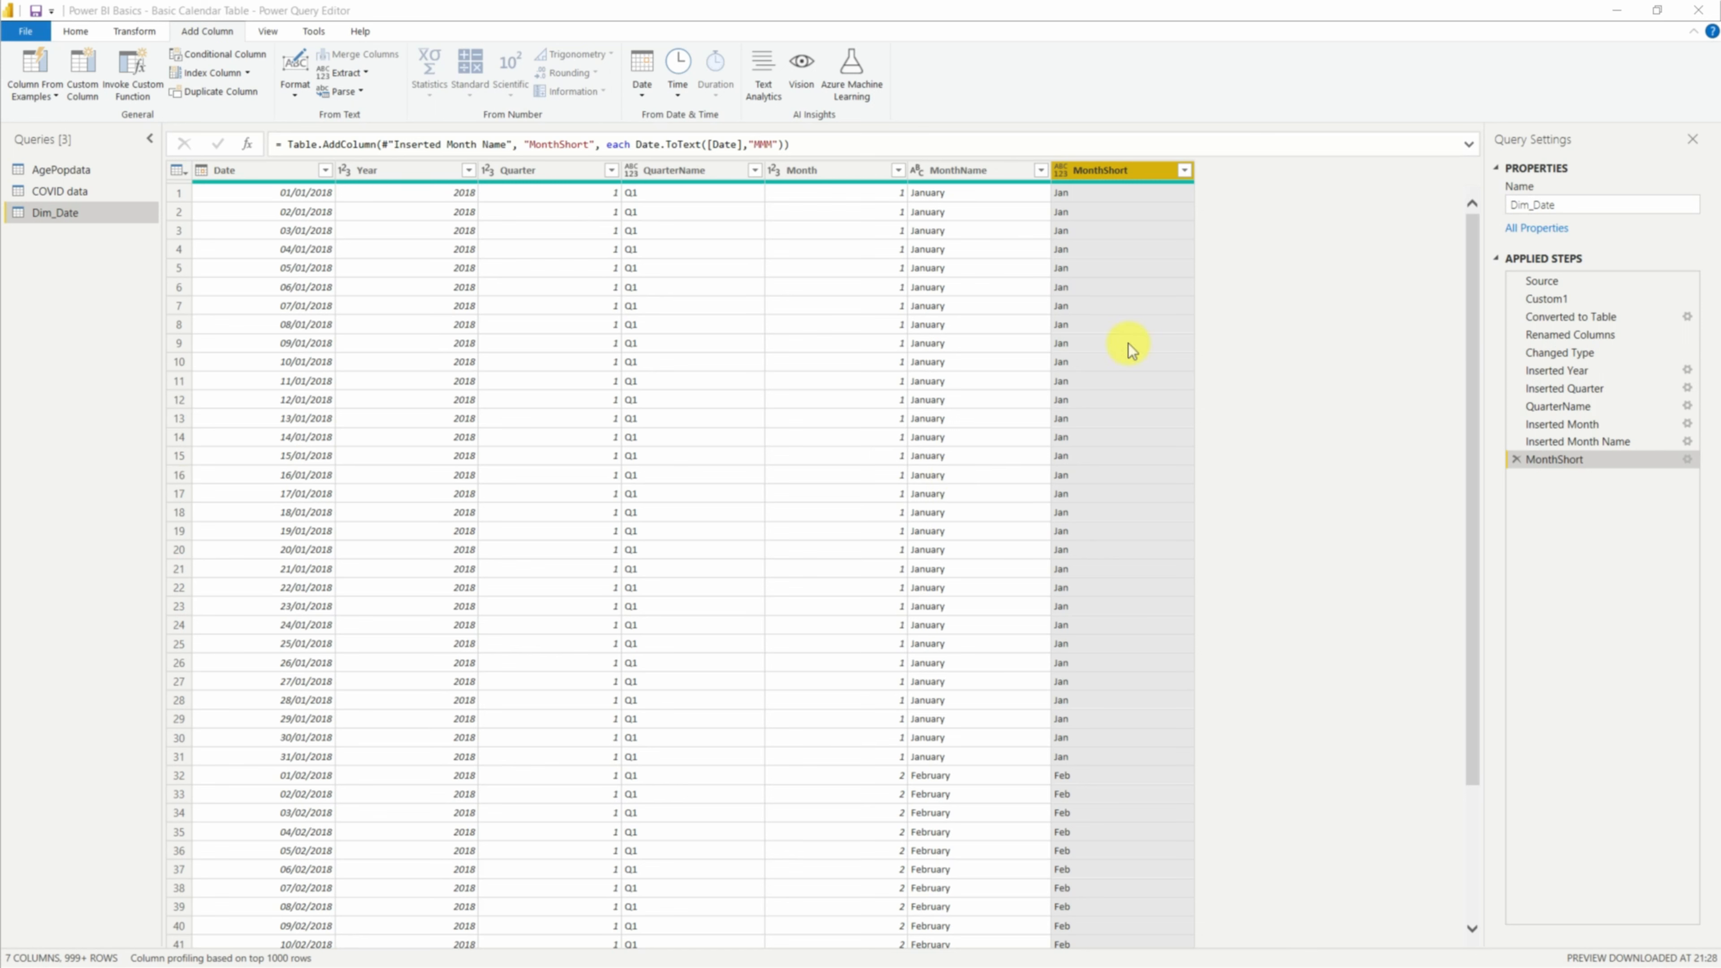
{"action": "left_click", "coordinate": [80, 72]}
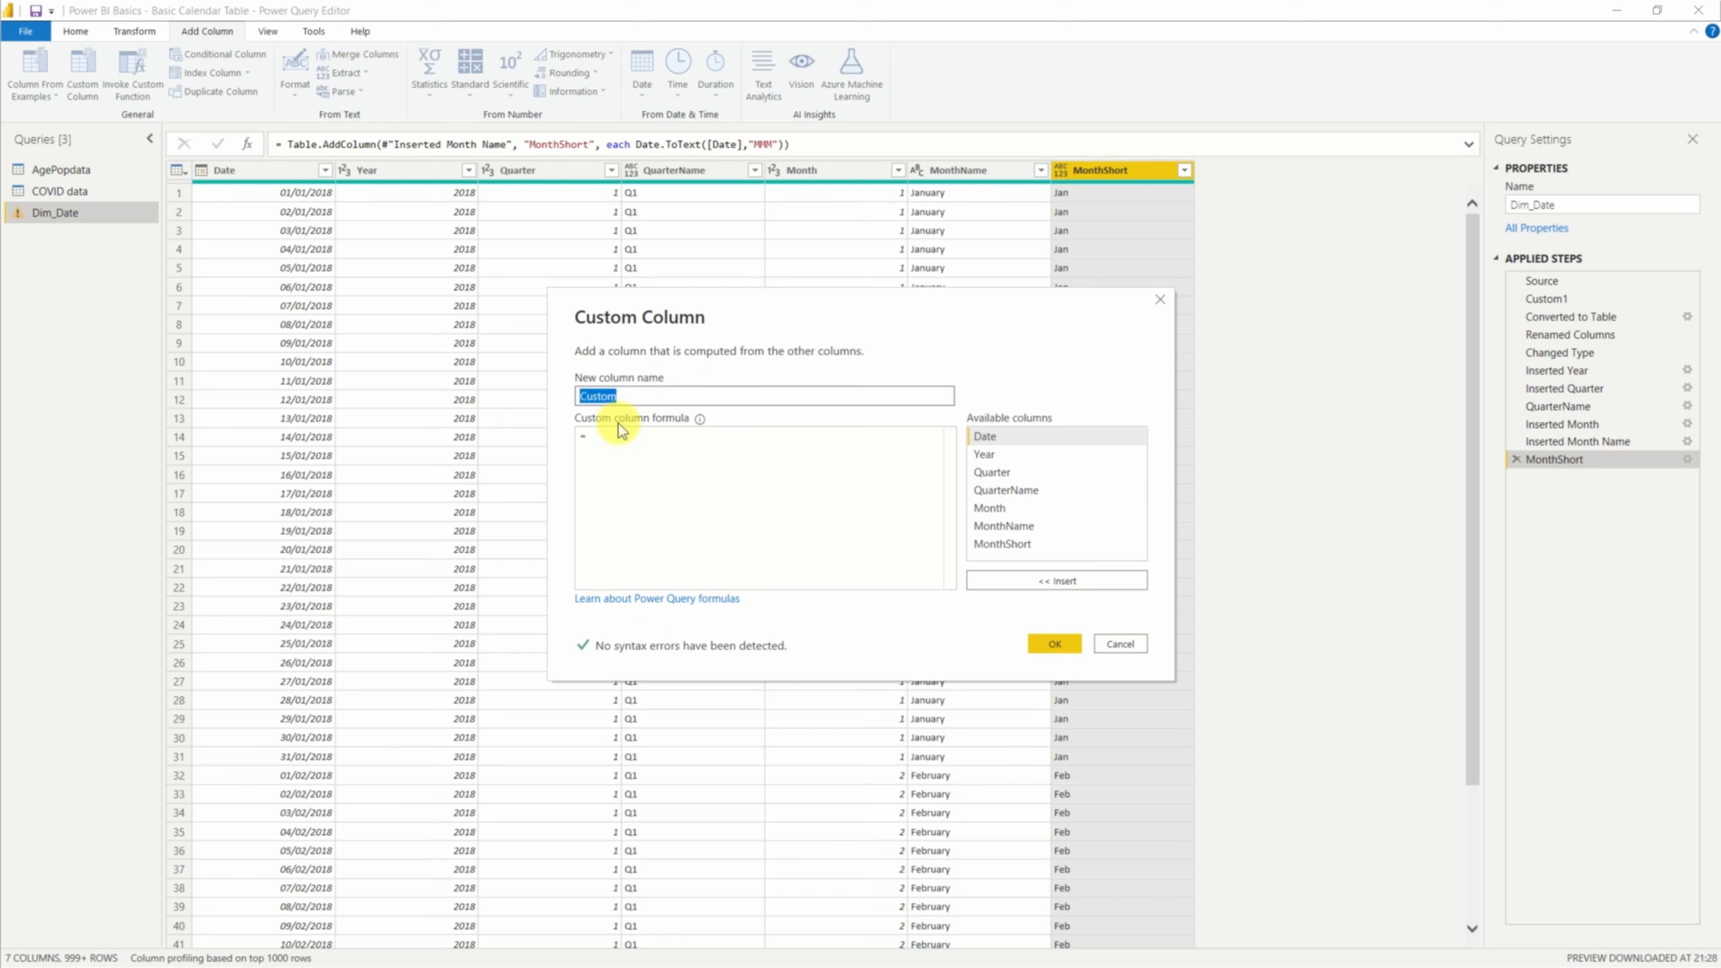
{"action": "type", "text": "MonthYear"}
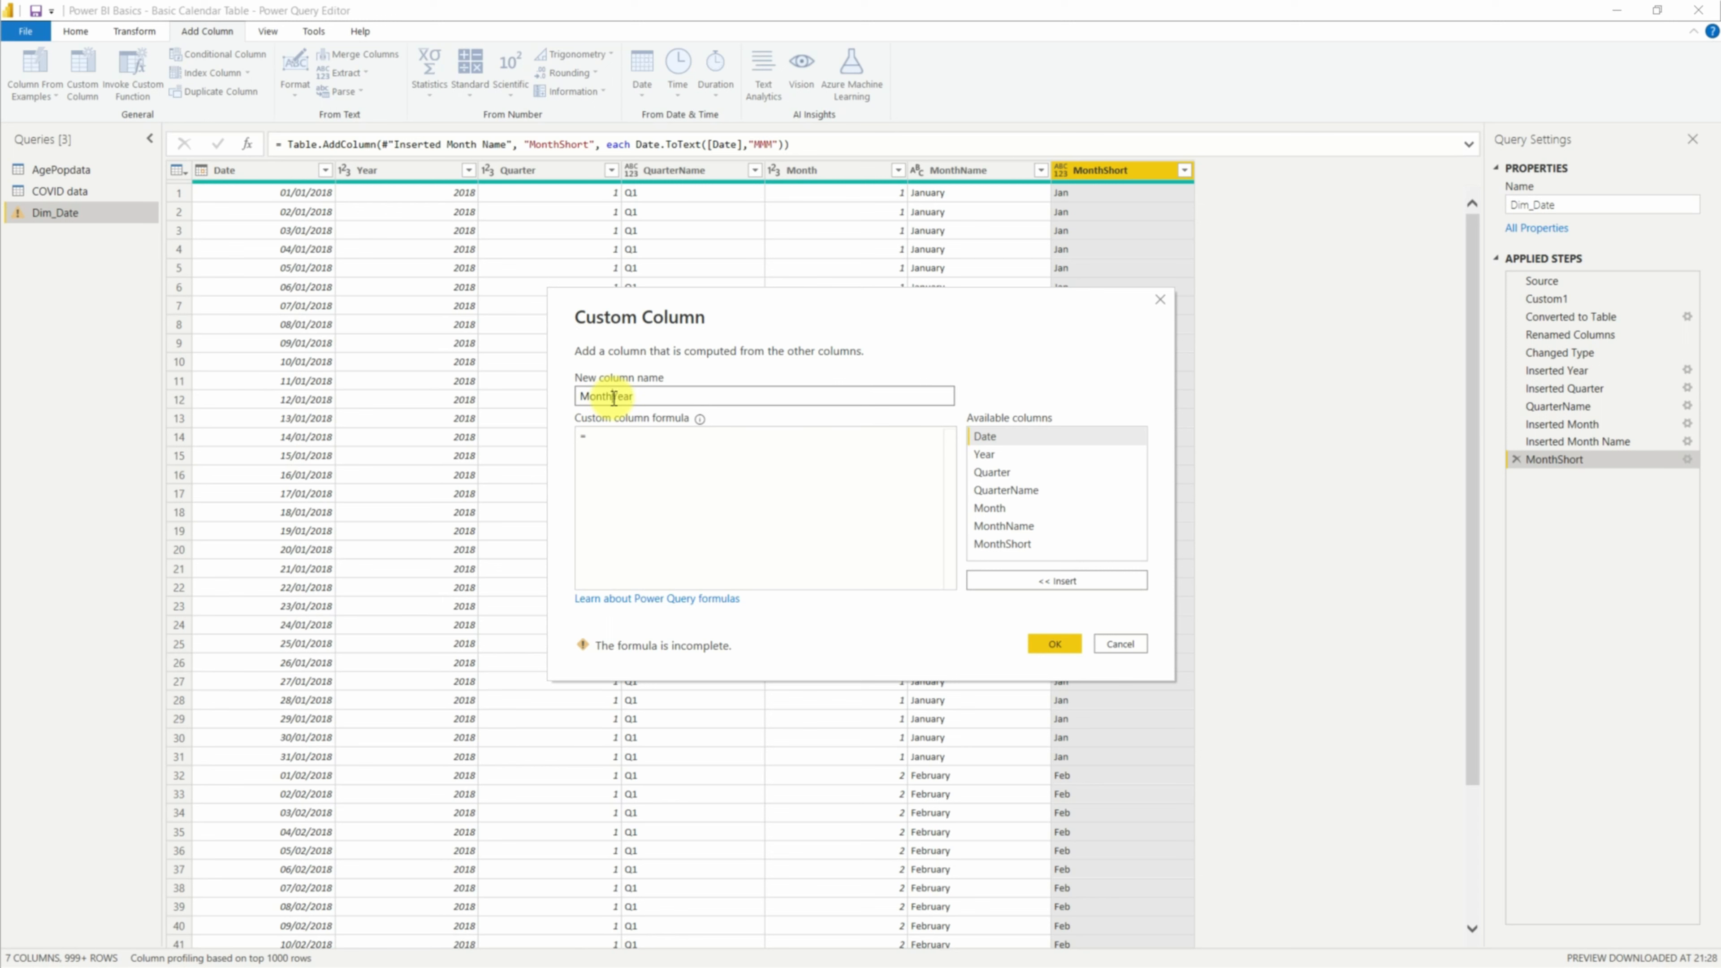
{"action": "left_click", "coordinate": [656, 442]}
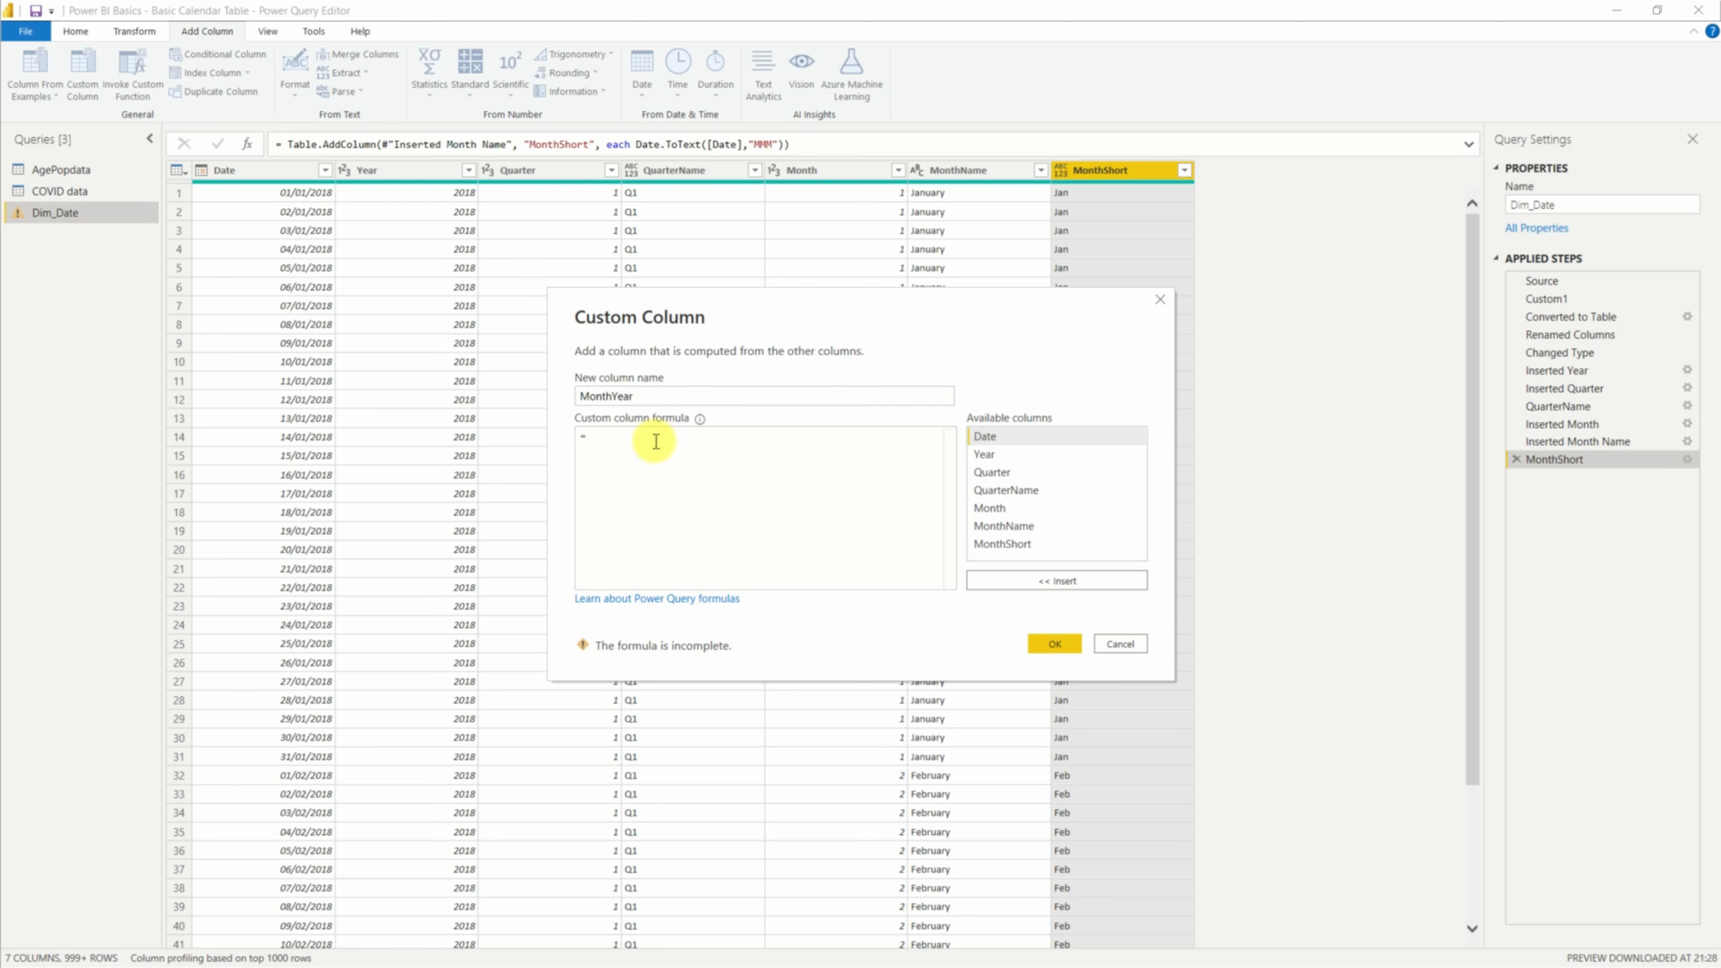
{"action": "type", "text": "Date.t"}
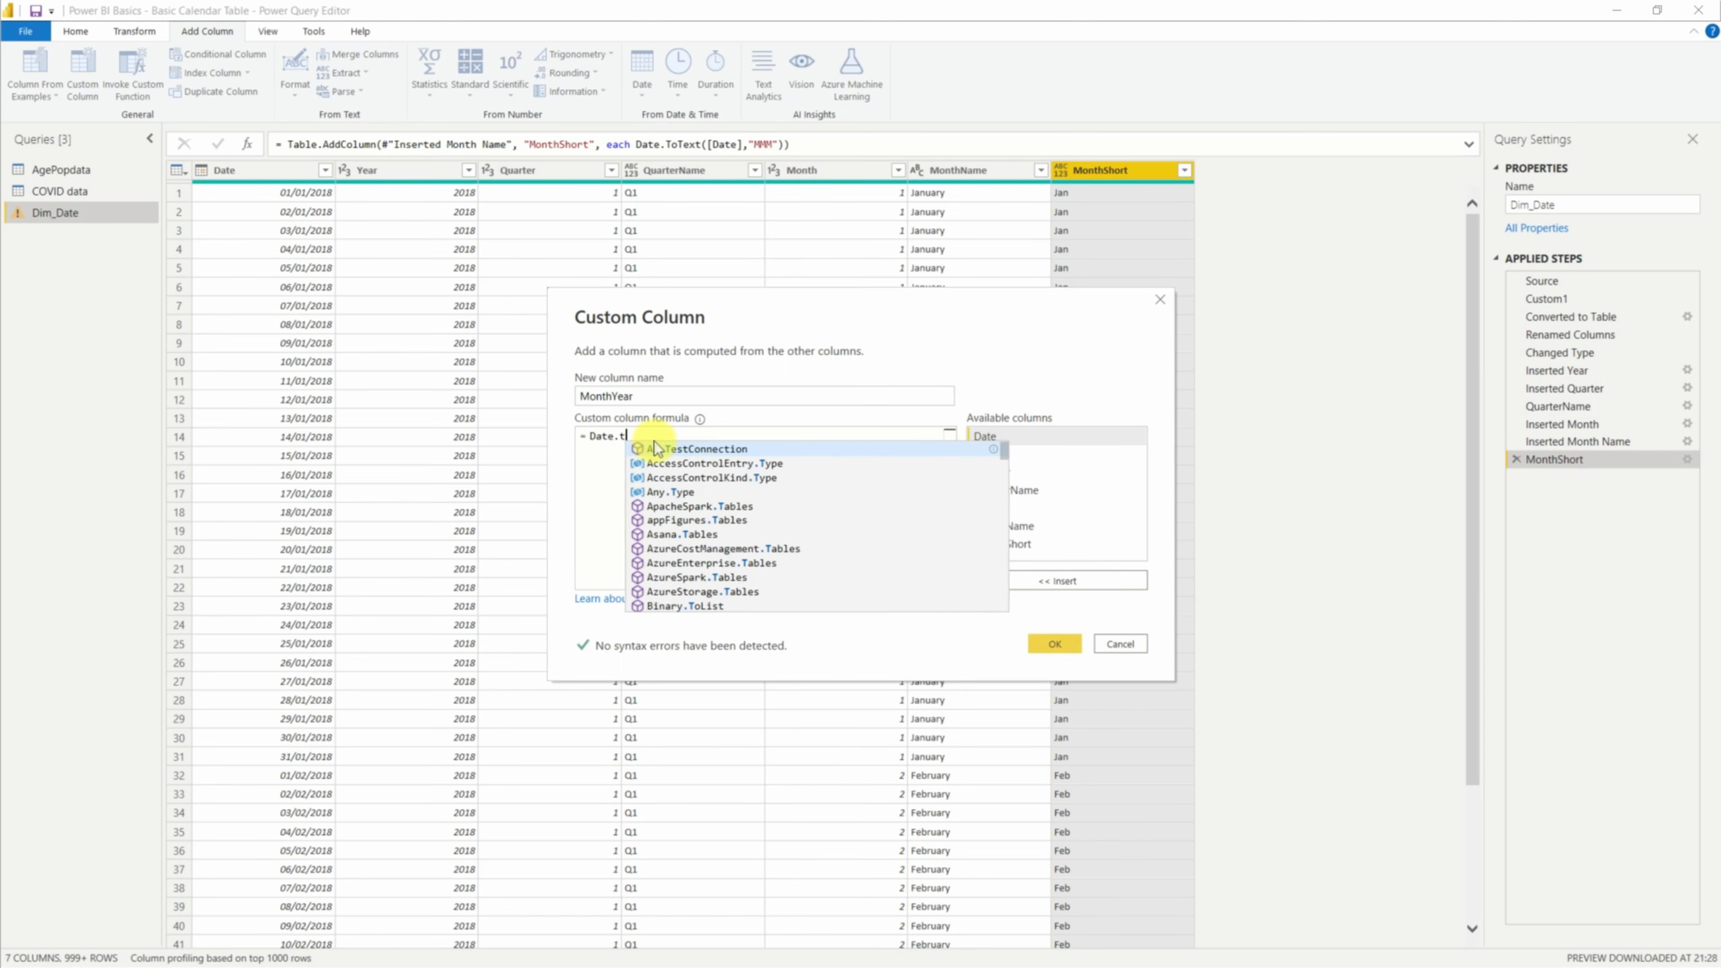
{"action": "key", "text": "BackSpace"}
{"action": "type", "text": "ToText("}
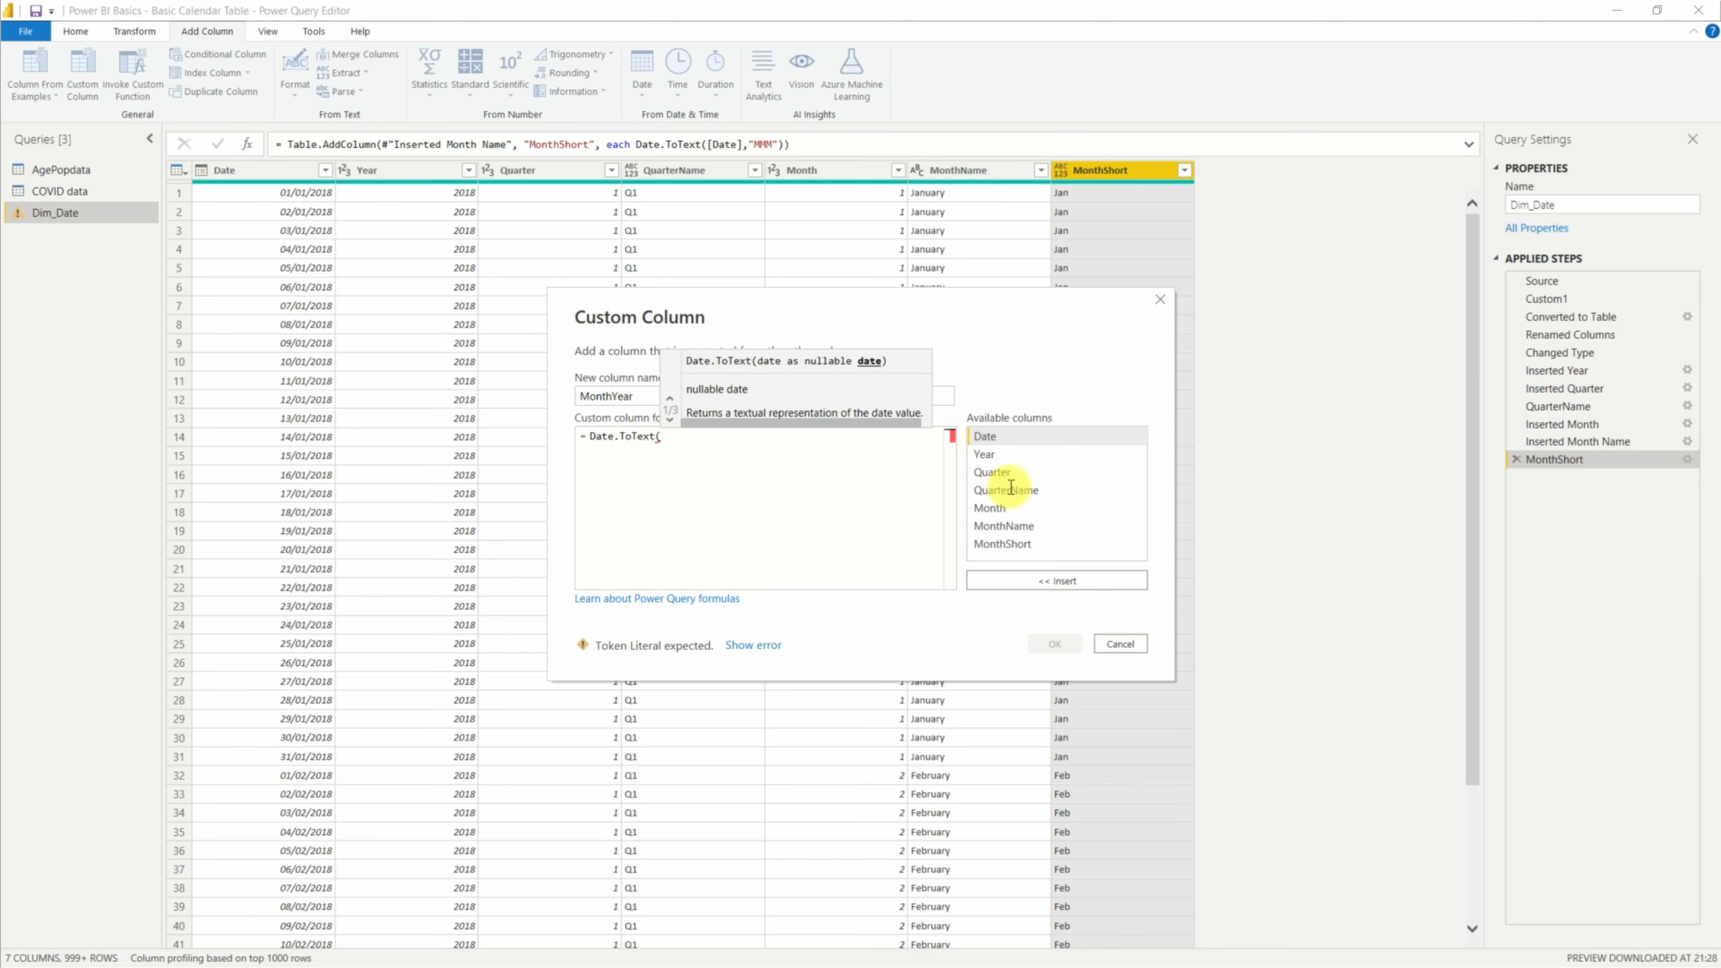
{"action": "double_click", "coordinate": [990, 438]}
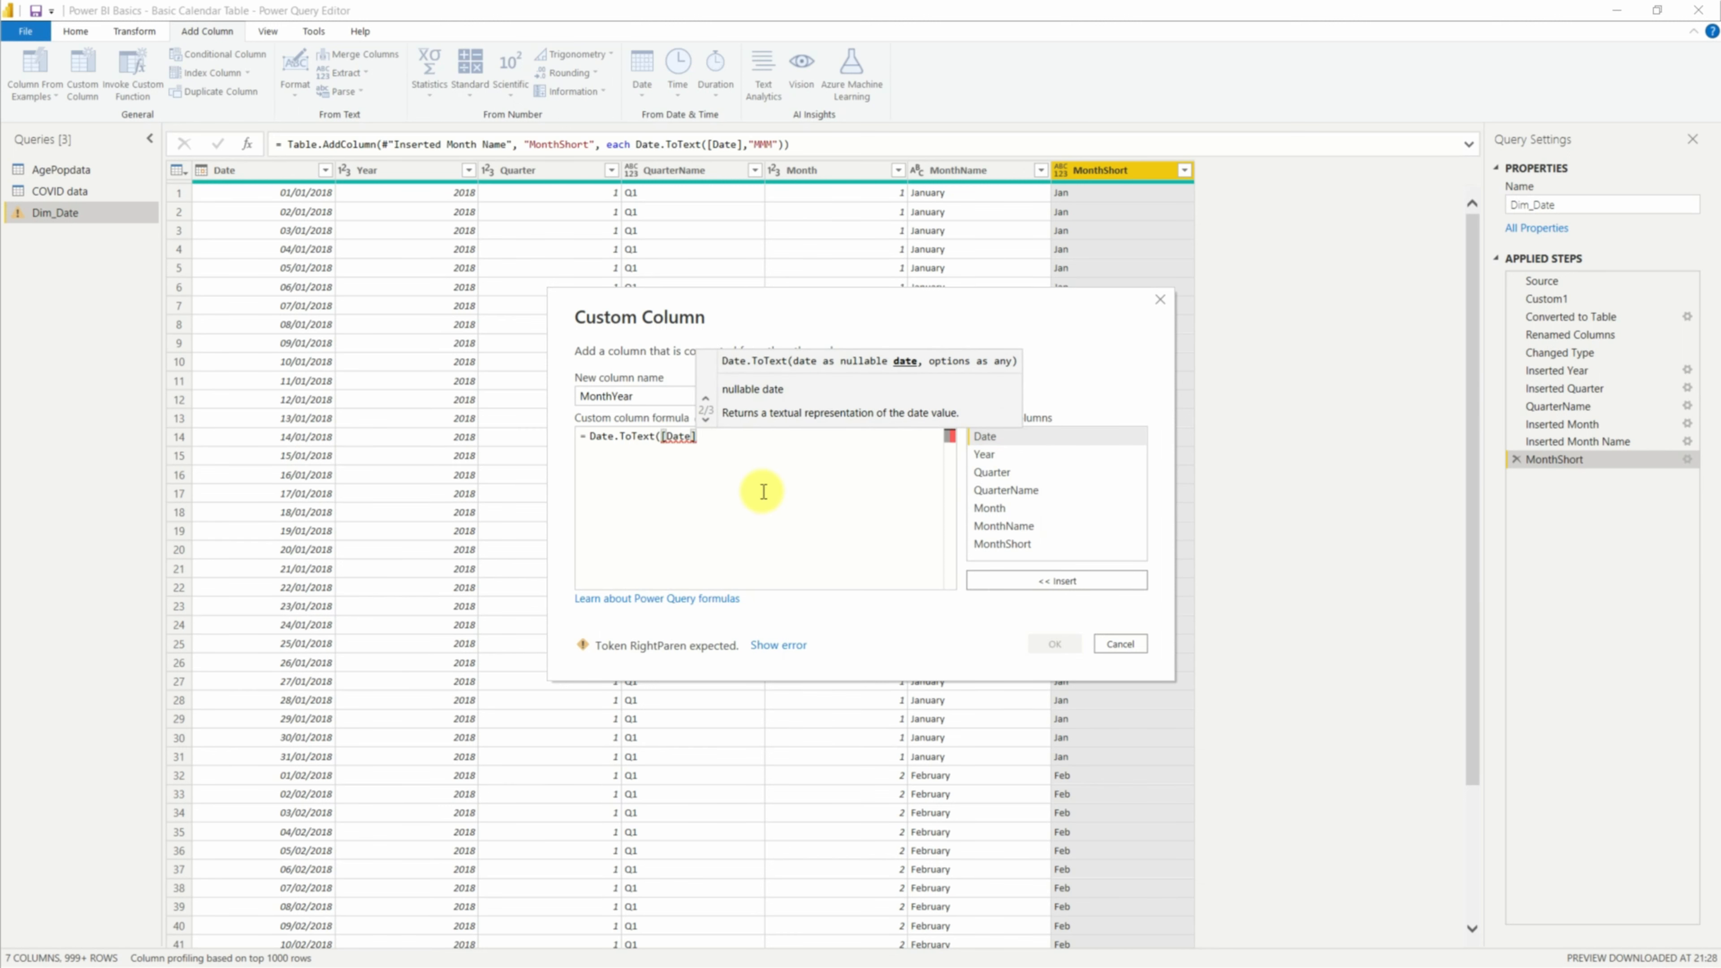
{"action": "type", "text": ",\"MMM"}
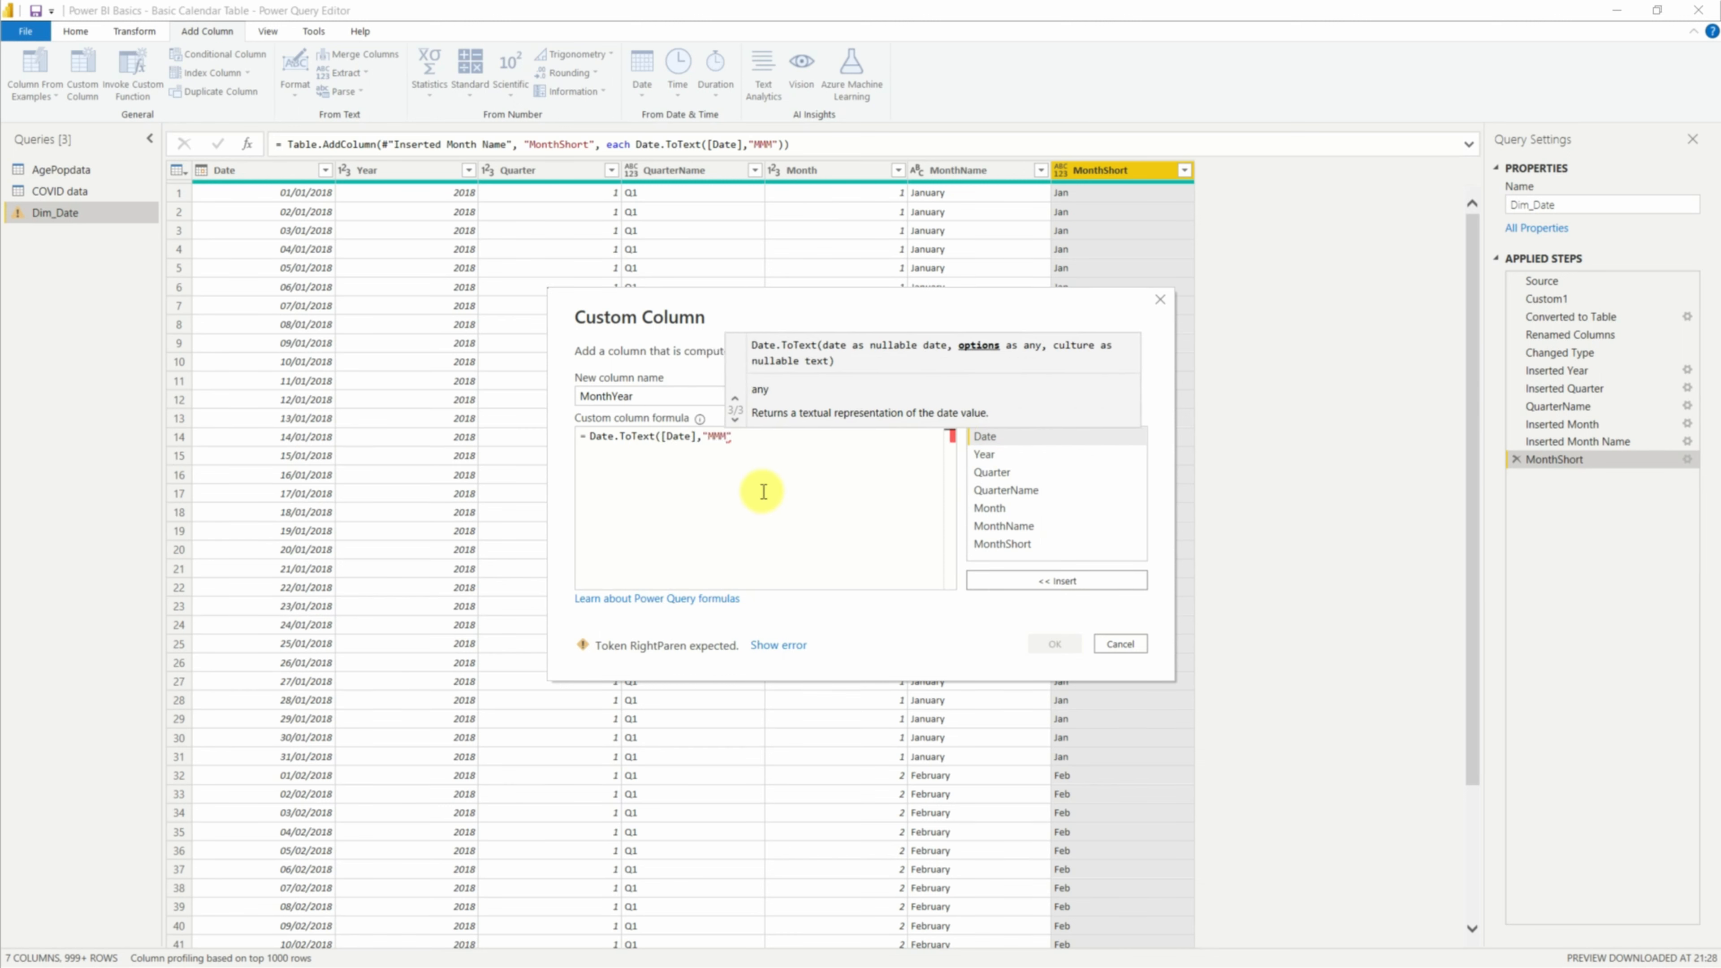
{"action": "type", "text": " yy"}
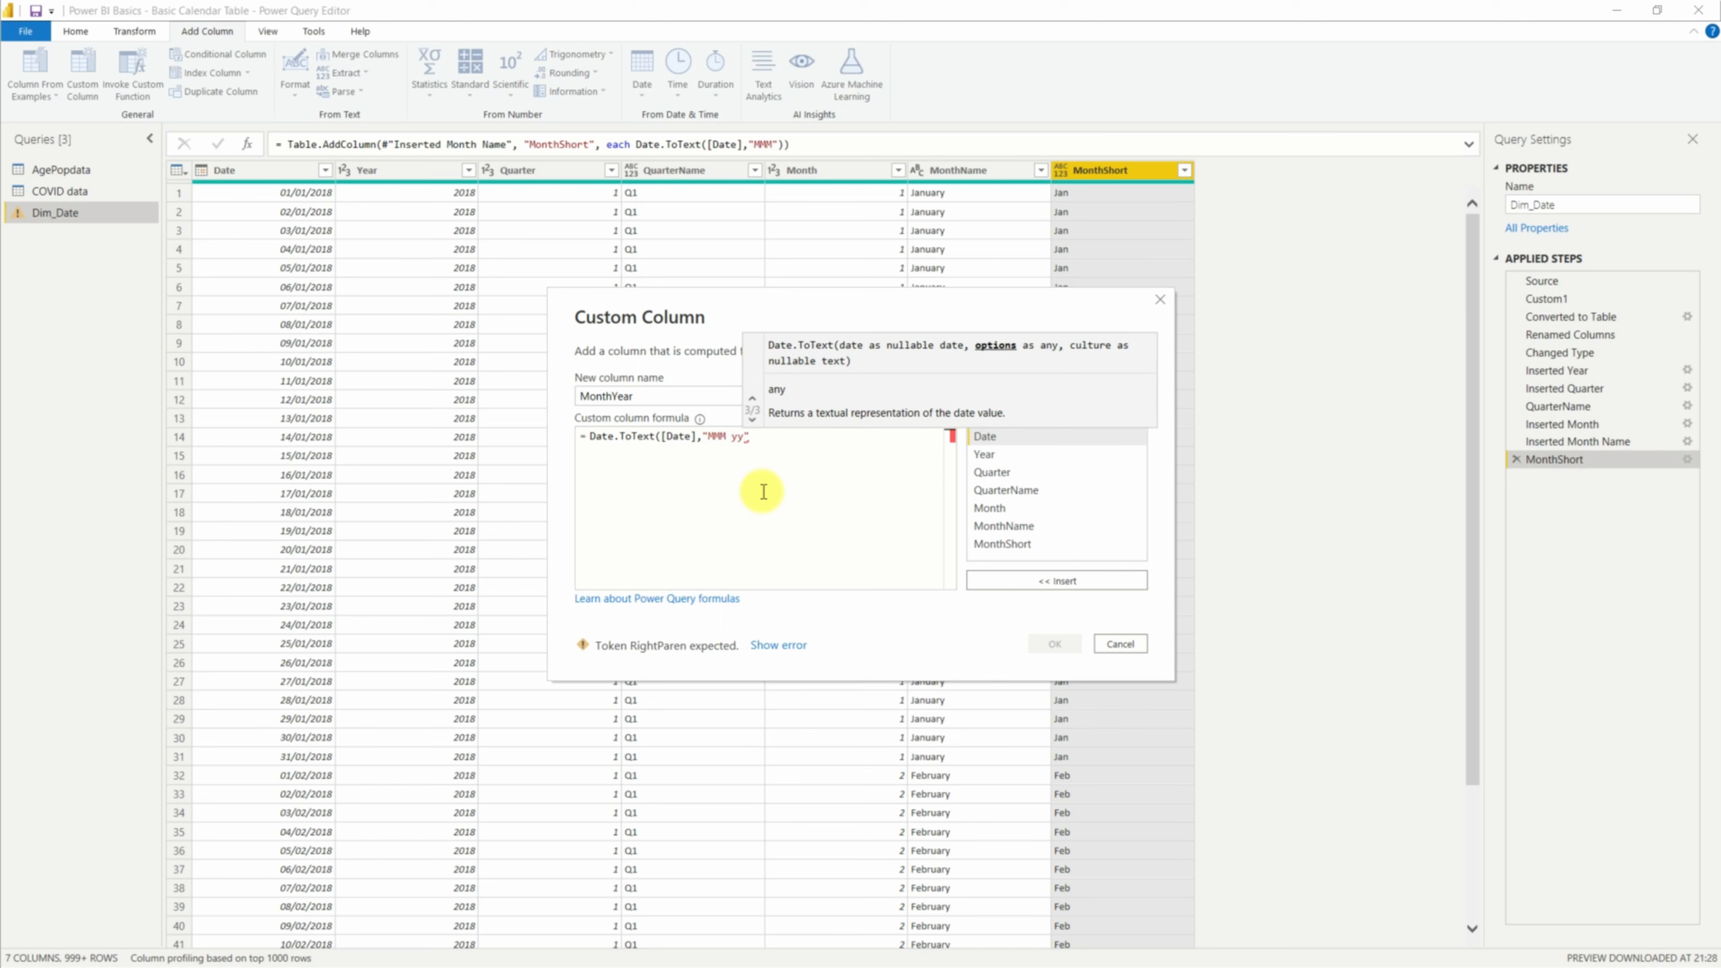
{"action": "left_click", "coordinate": [808, 450]}
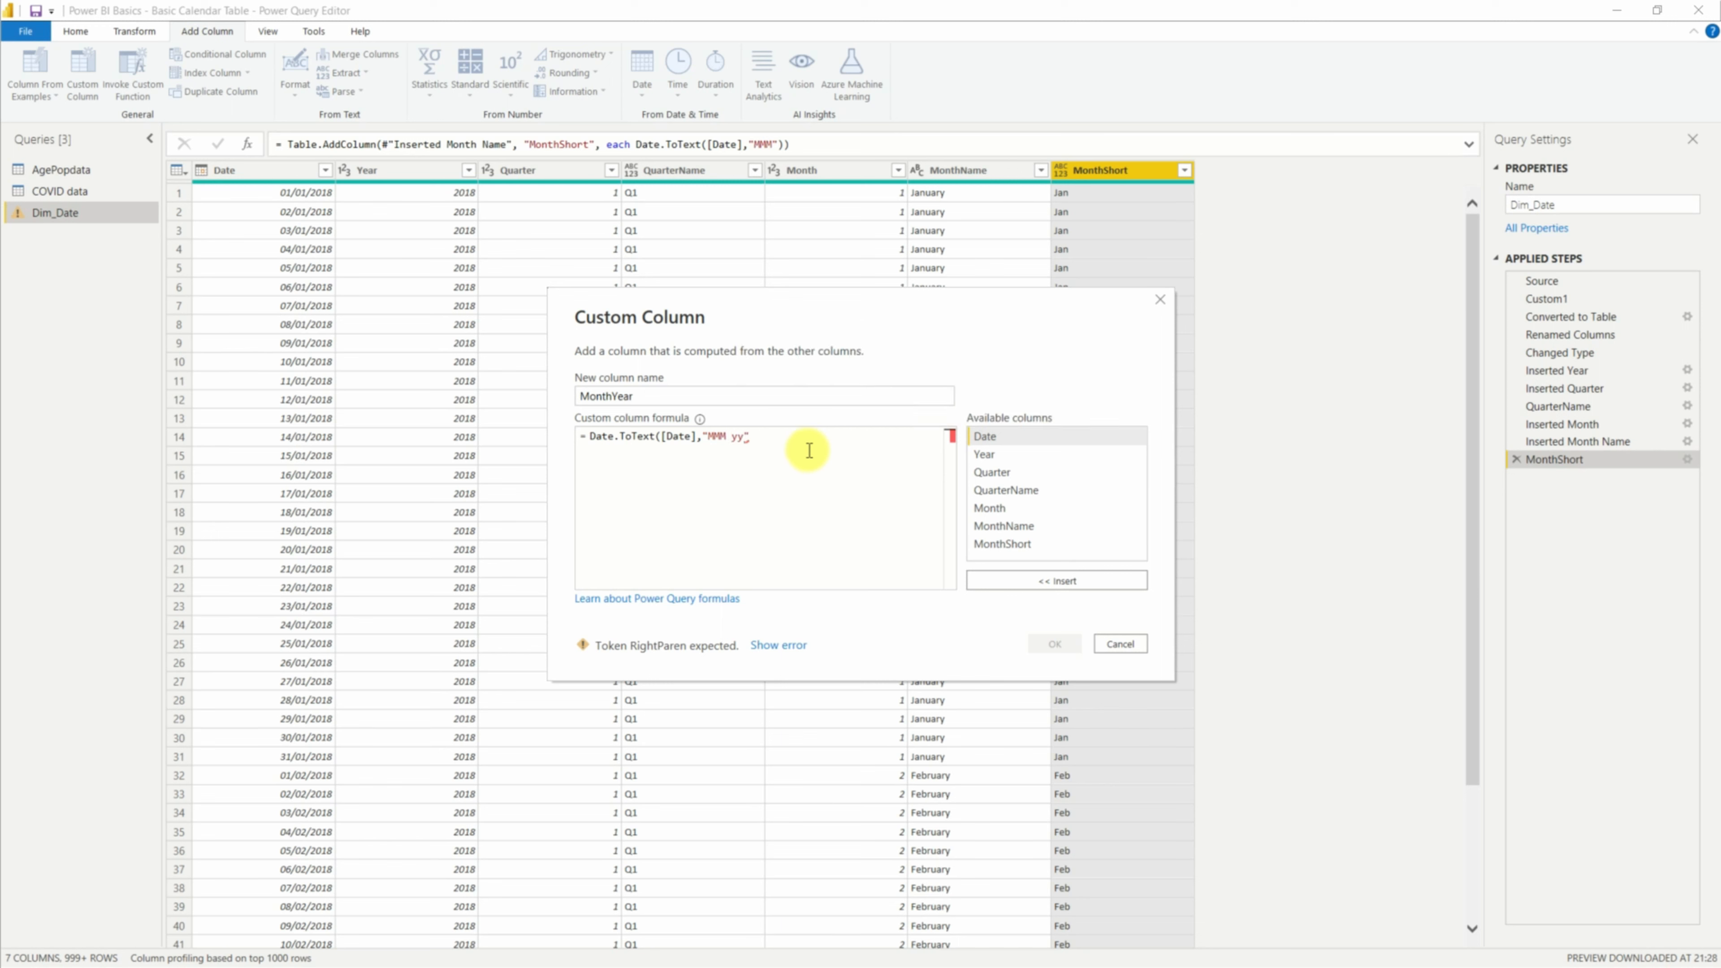
{"action": "type", "text": ")"}
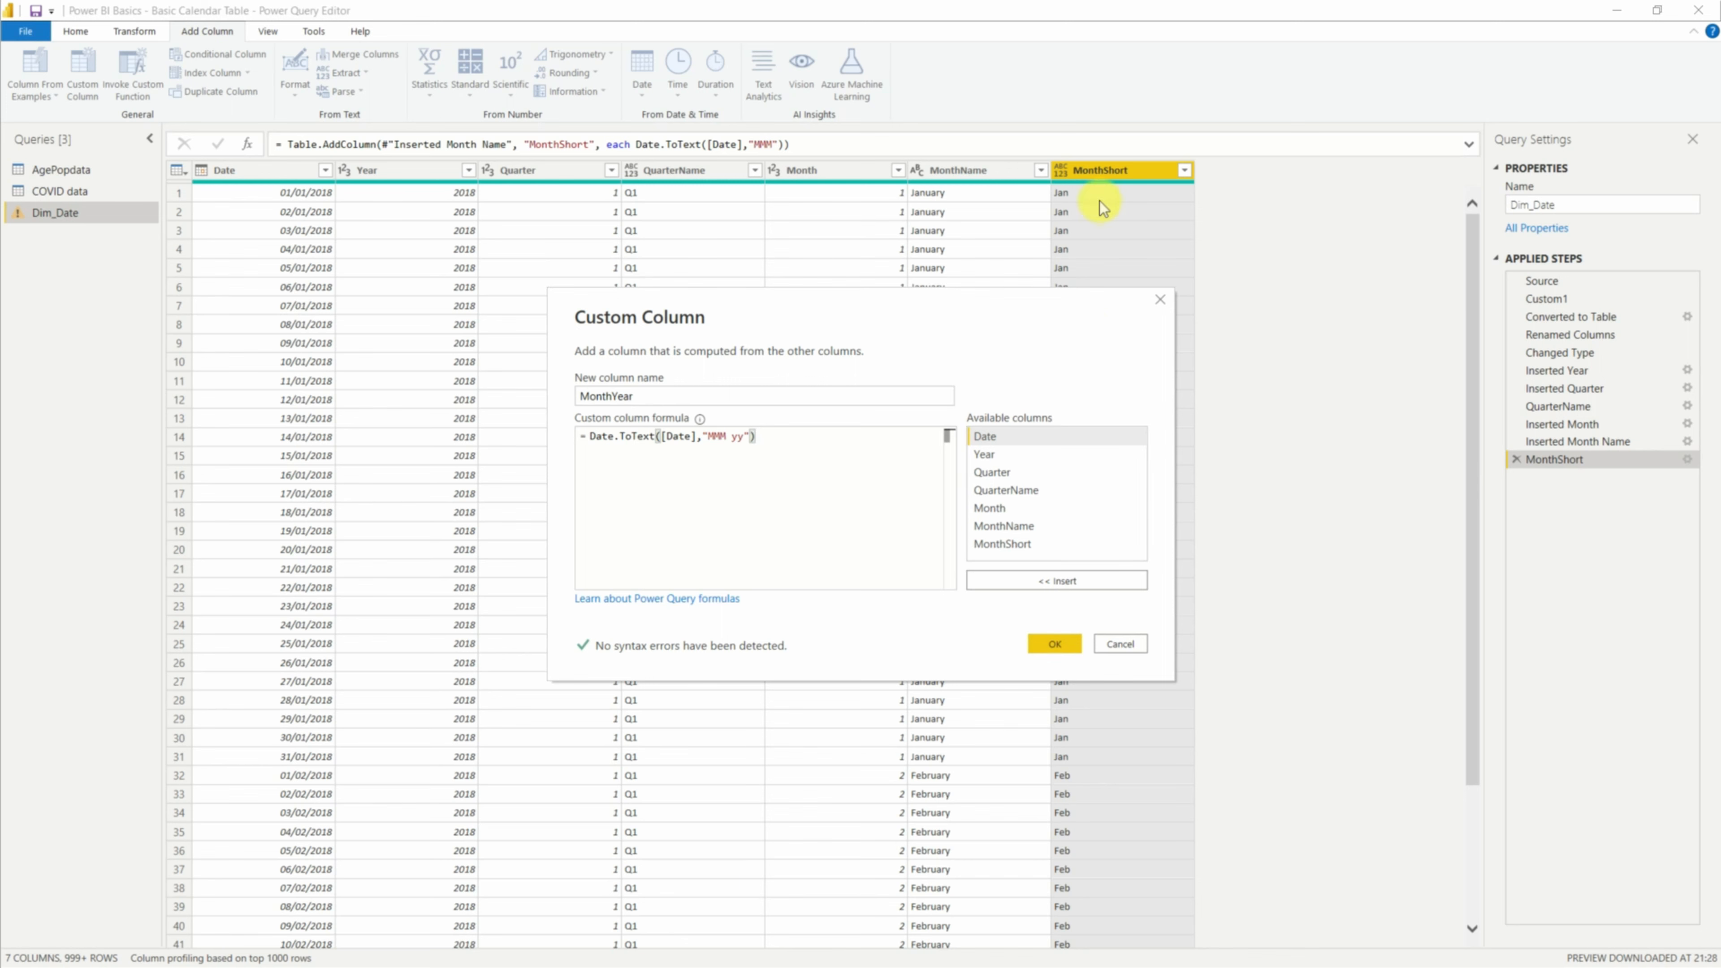
{"action": "left_click", "coordinate": [1054, 642]}
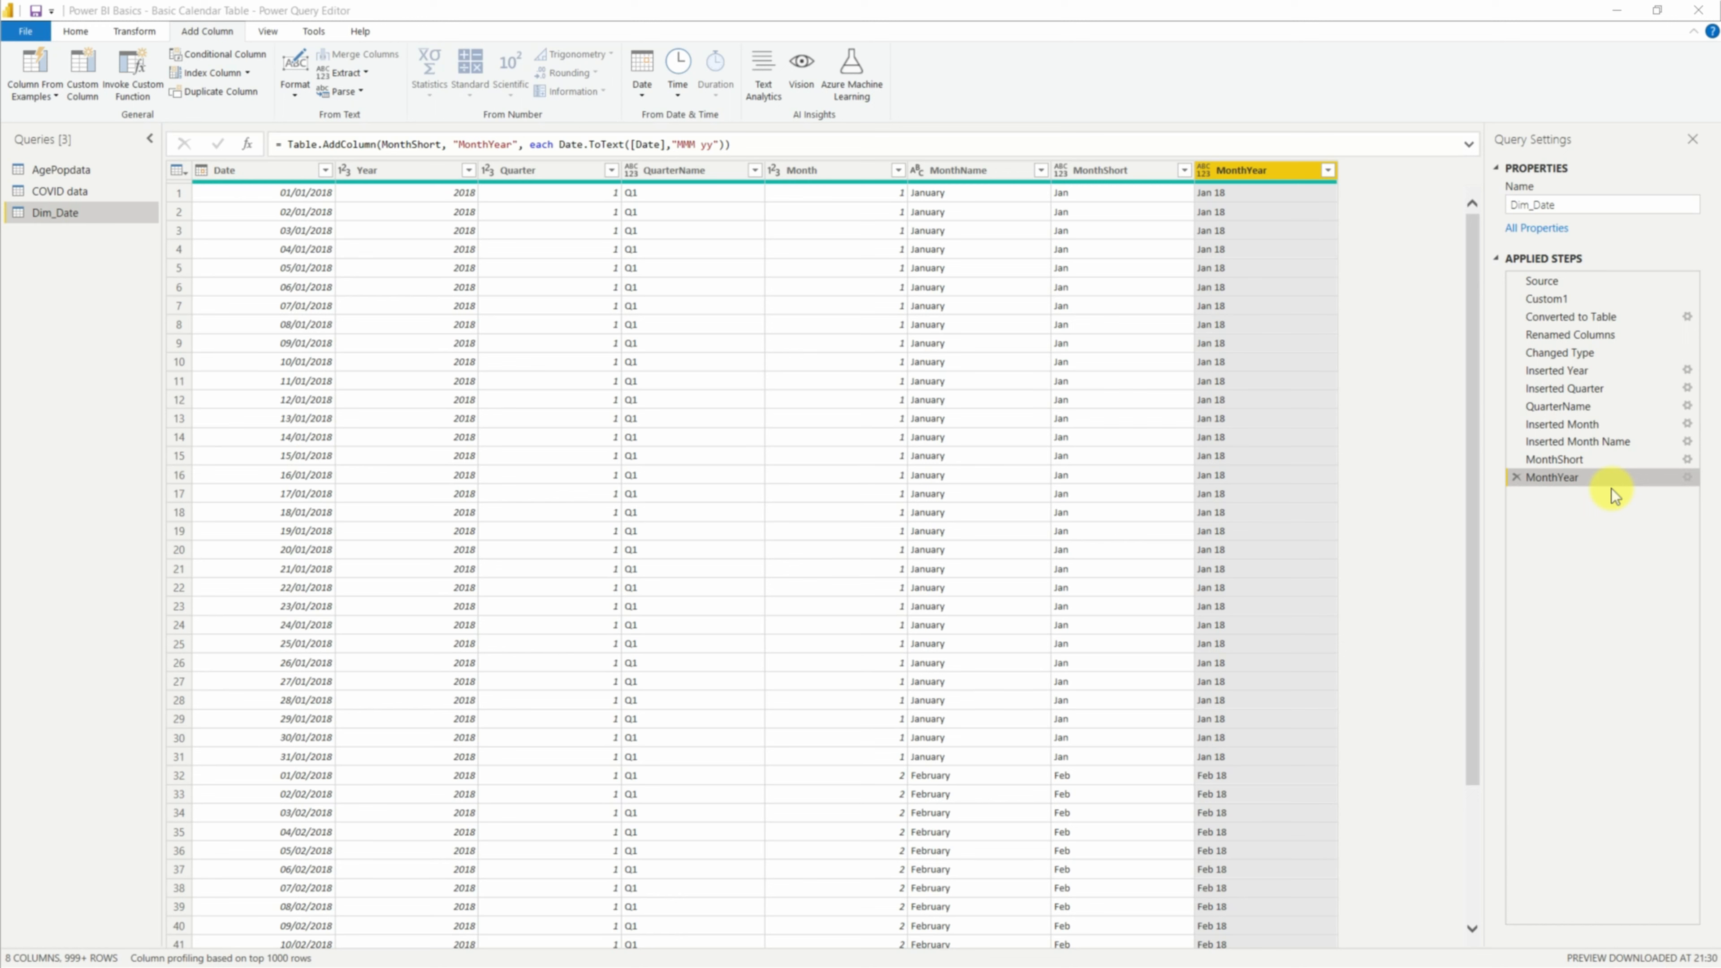
Step: Add a custom column named MonthYearSort with the formula Date.ToText([Date],"yyyyMM")
{"action": "left_click", "coordinate": [89, 68]}
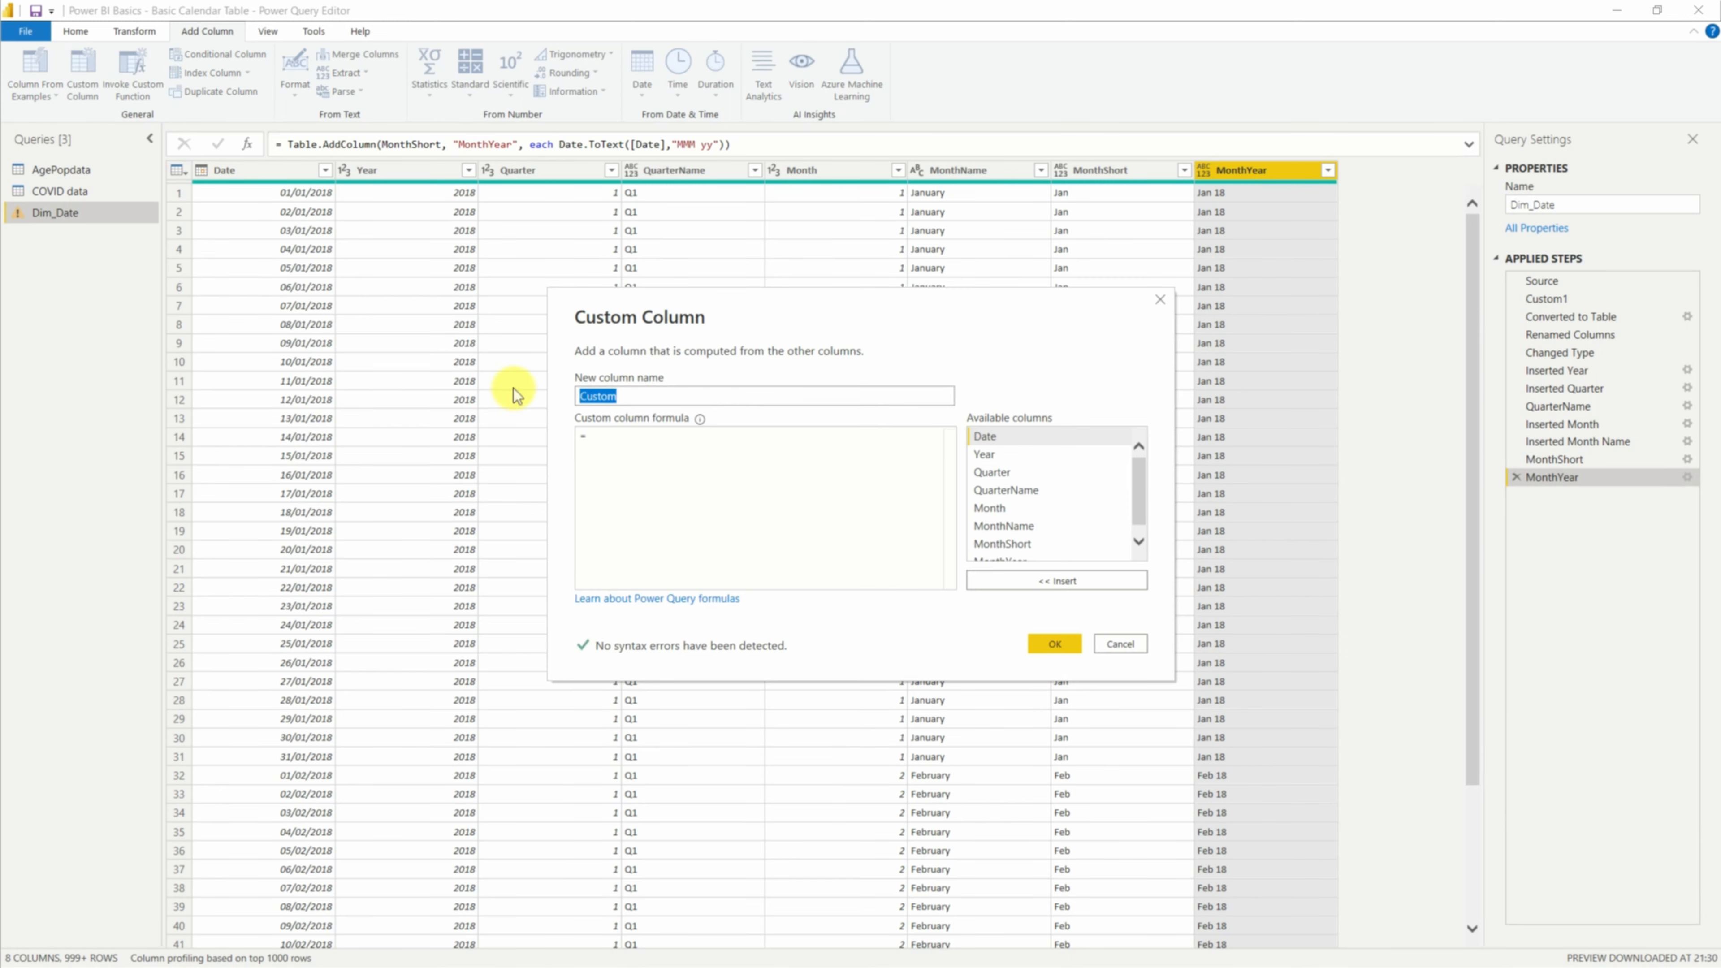
{"action": "type", "text": "MonthYearSort"}
{"action": "left_click", "coordinate": [719, 447]}
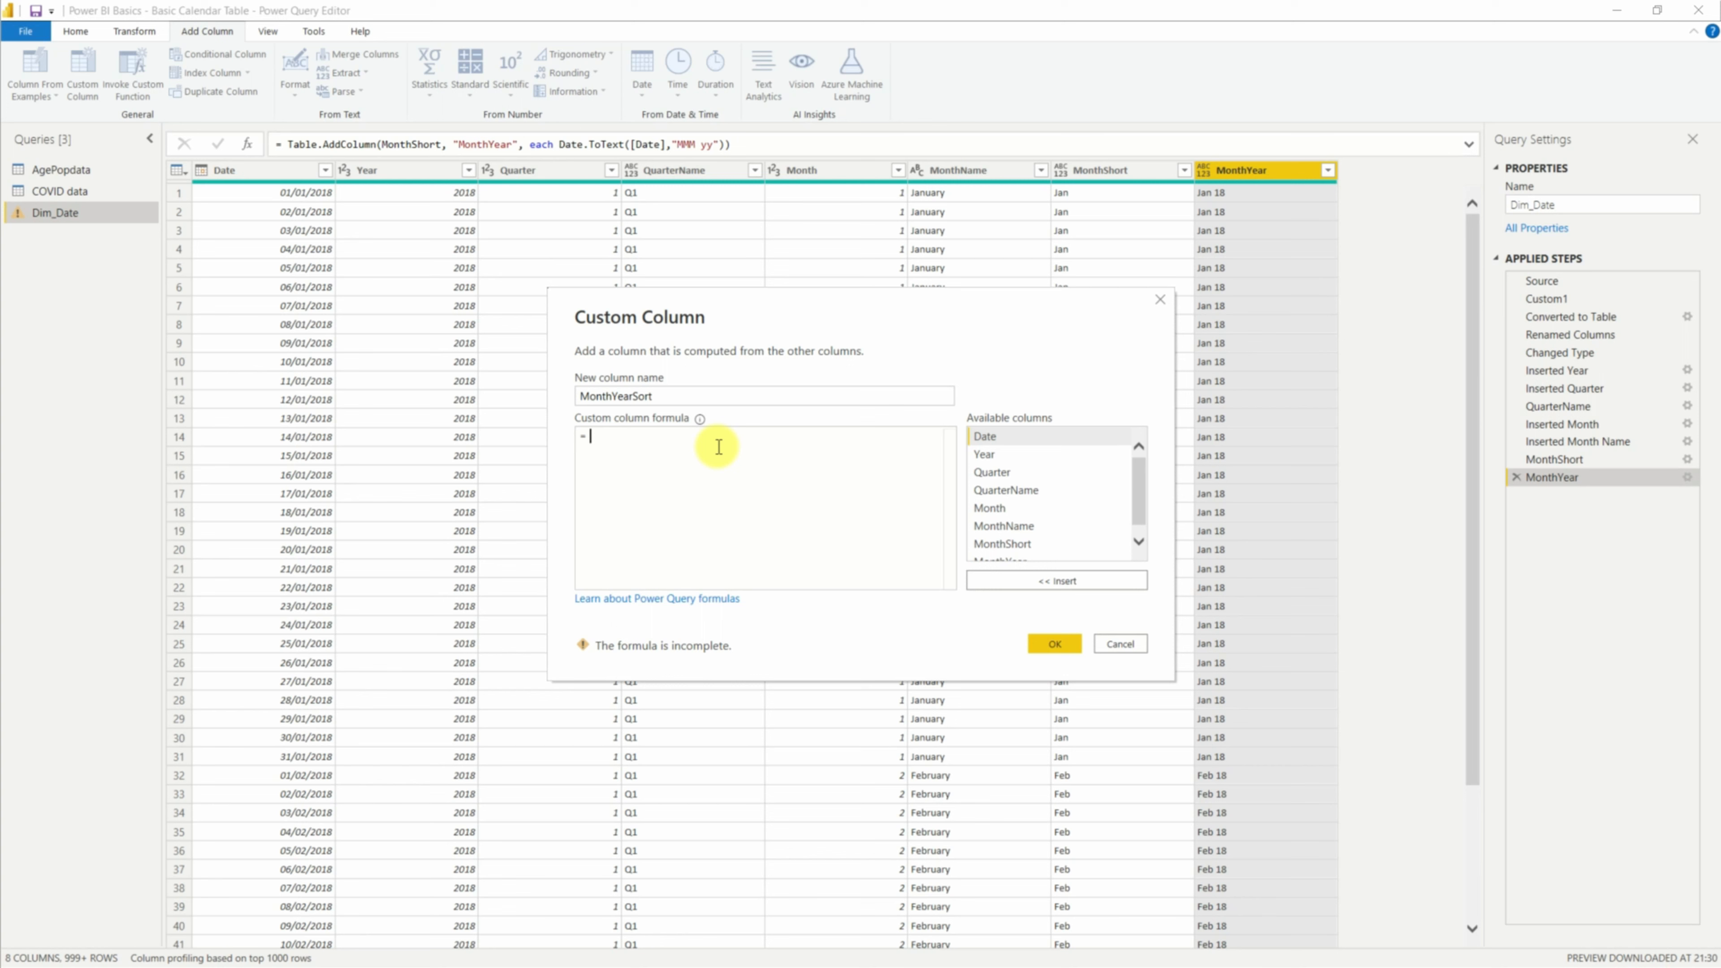
{"action": "type", "text": "Date.To"}
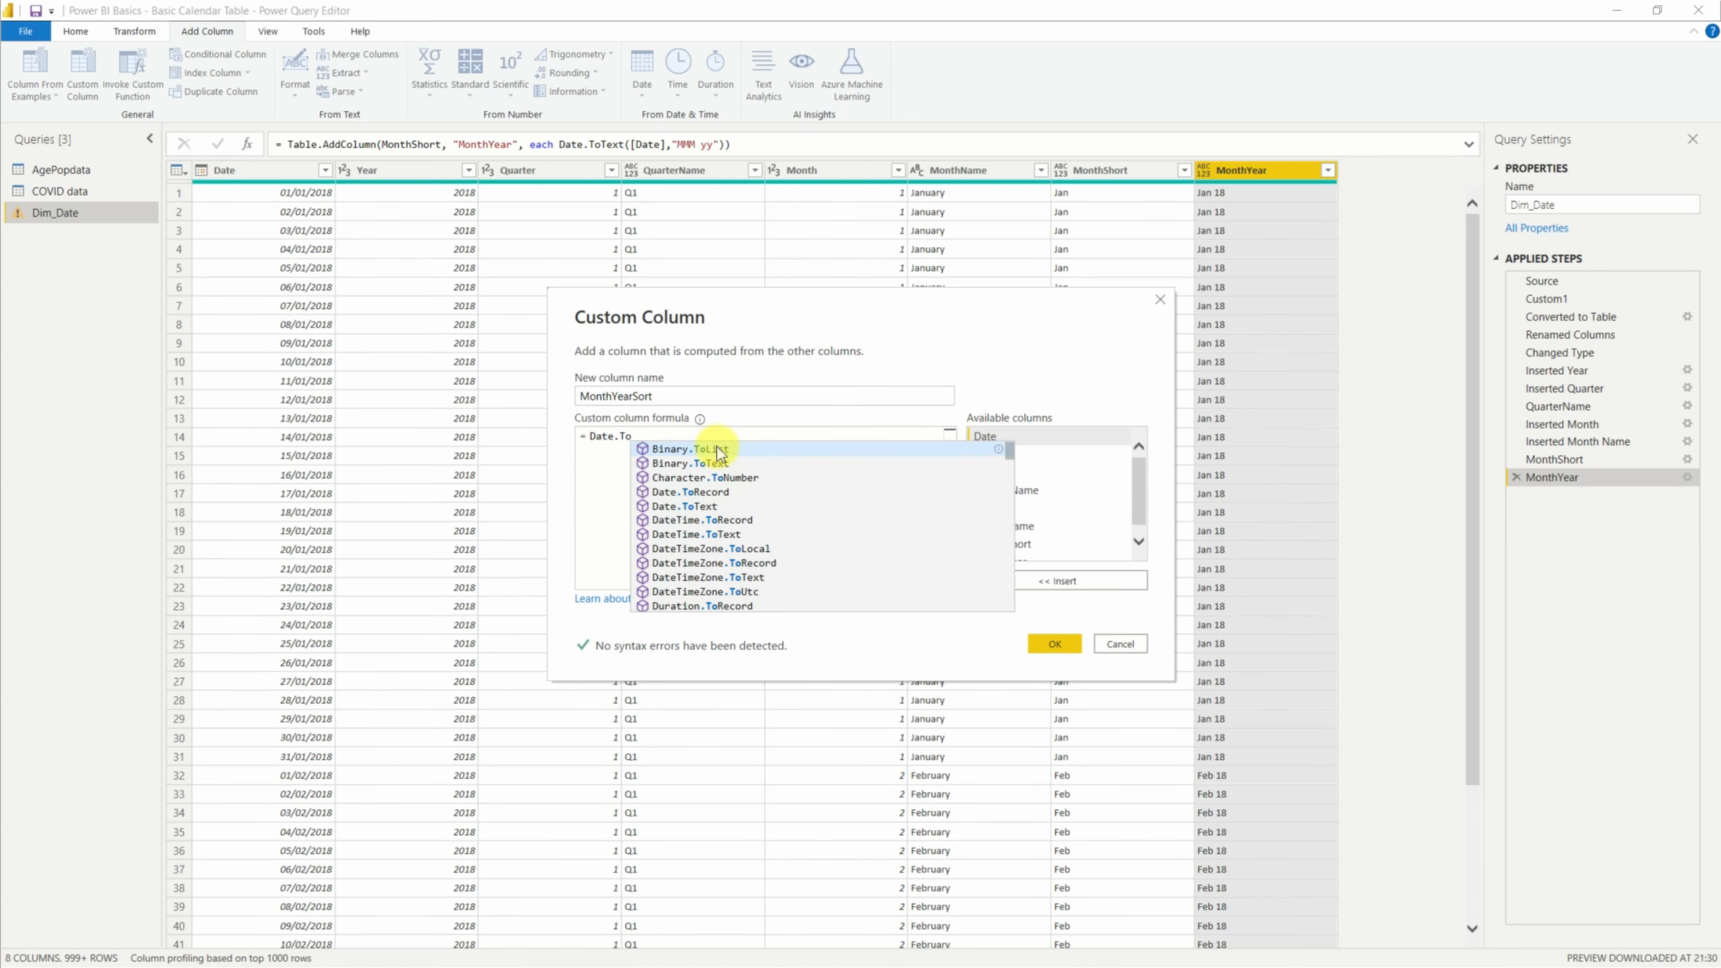
{"action": "type", "text": "Text\""}
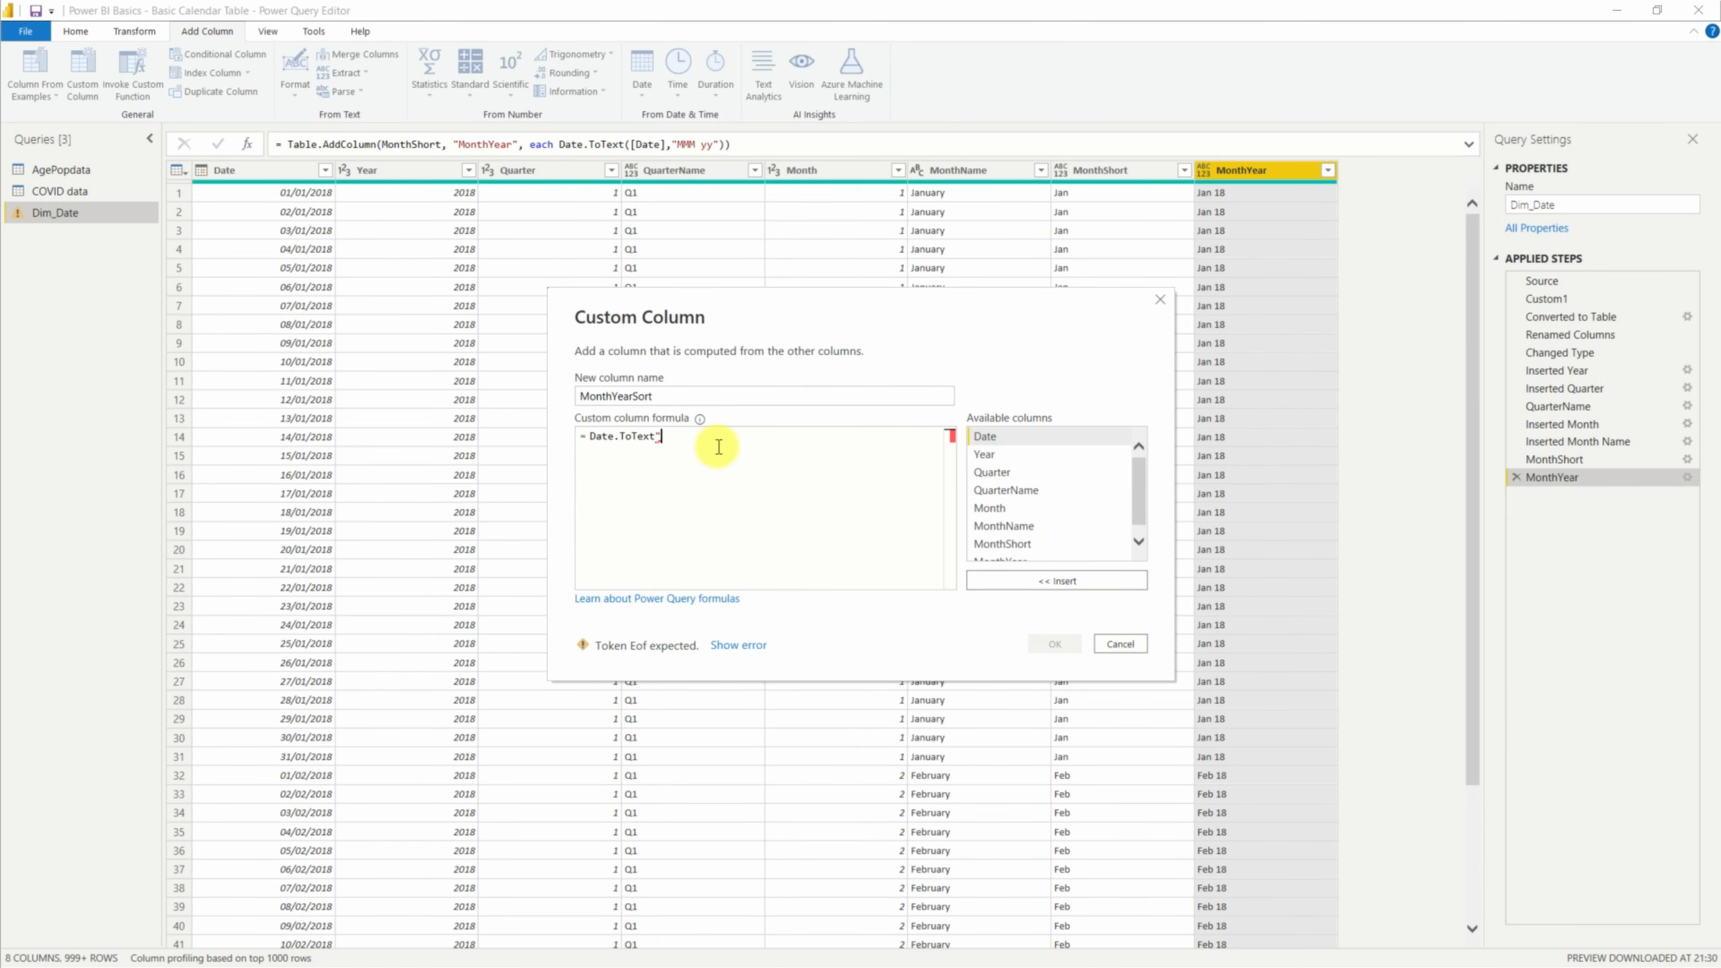
{"action": "double_click", "coordinate": [1021, 434]}
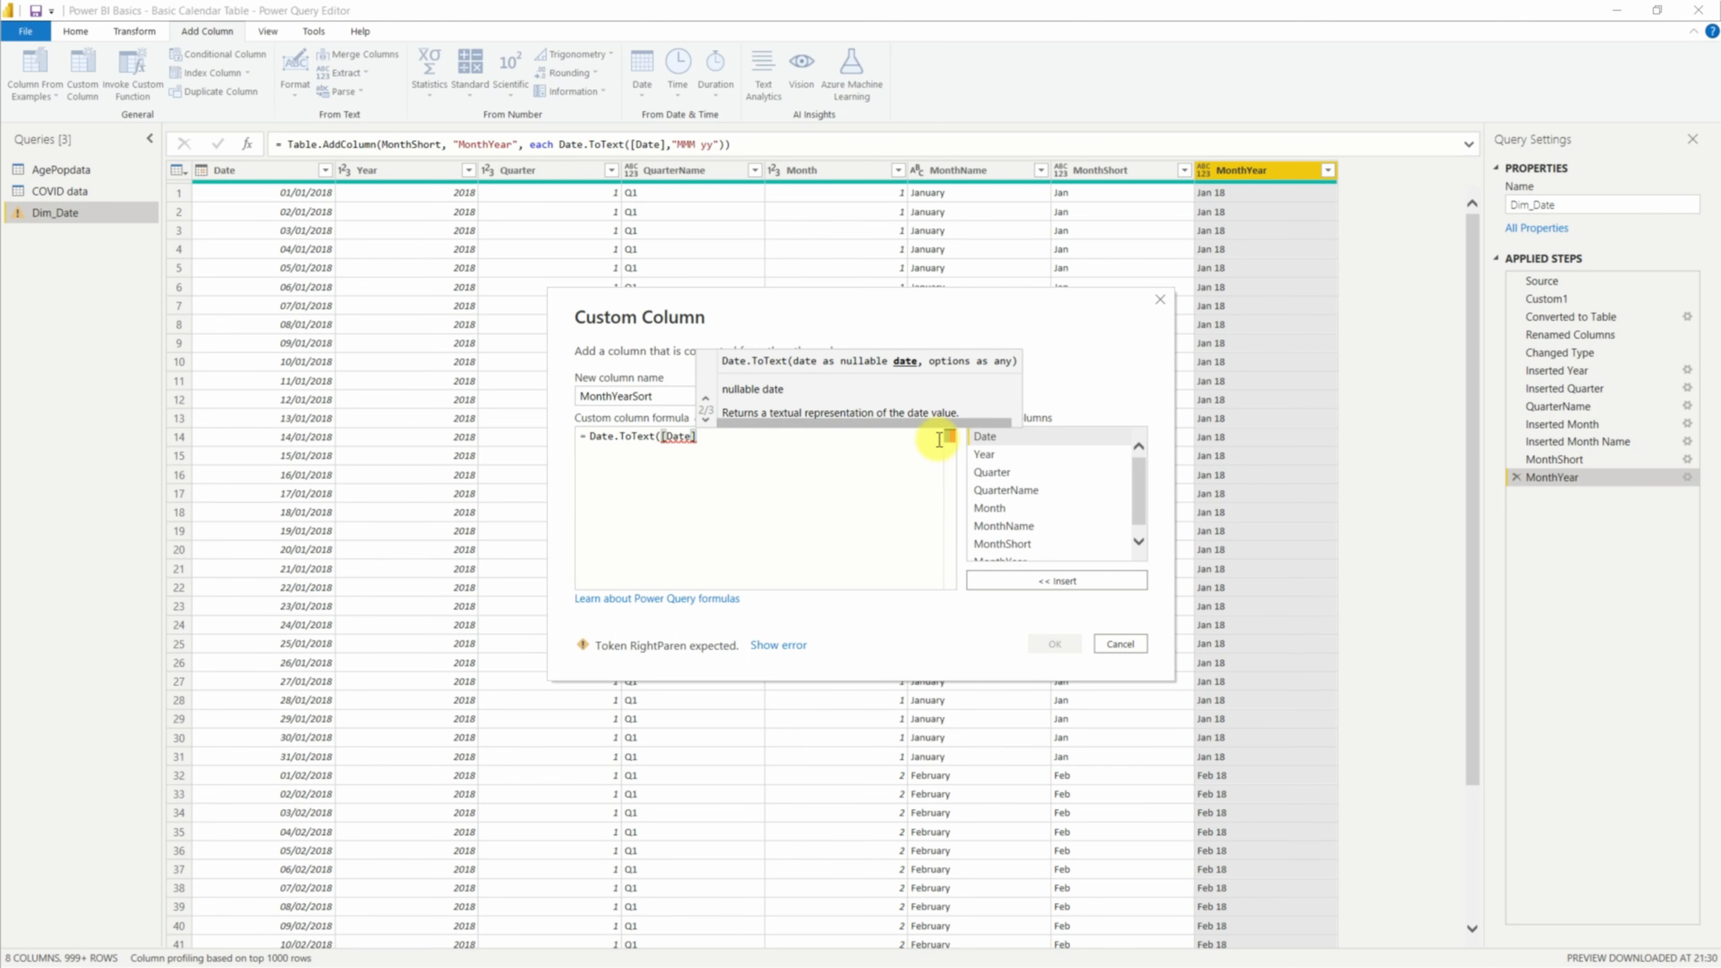
{"action": "type", "text": ",\""}
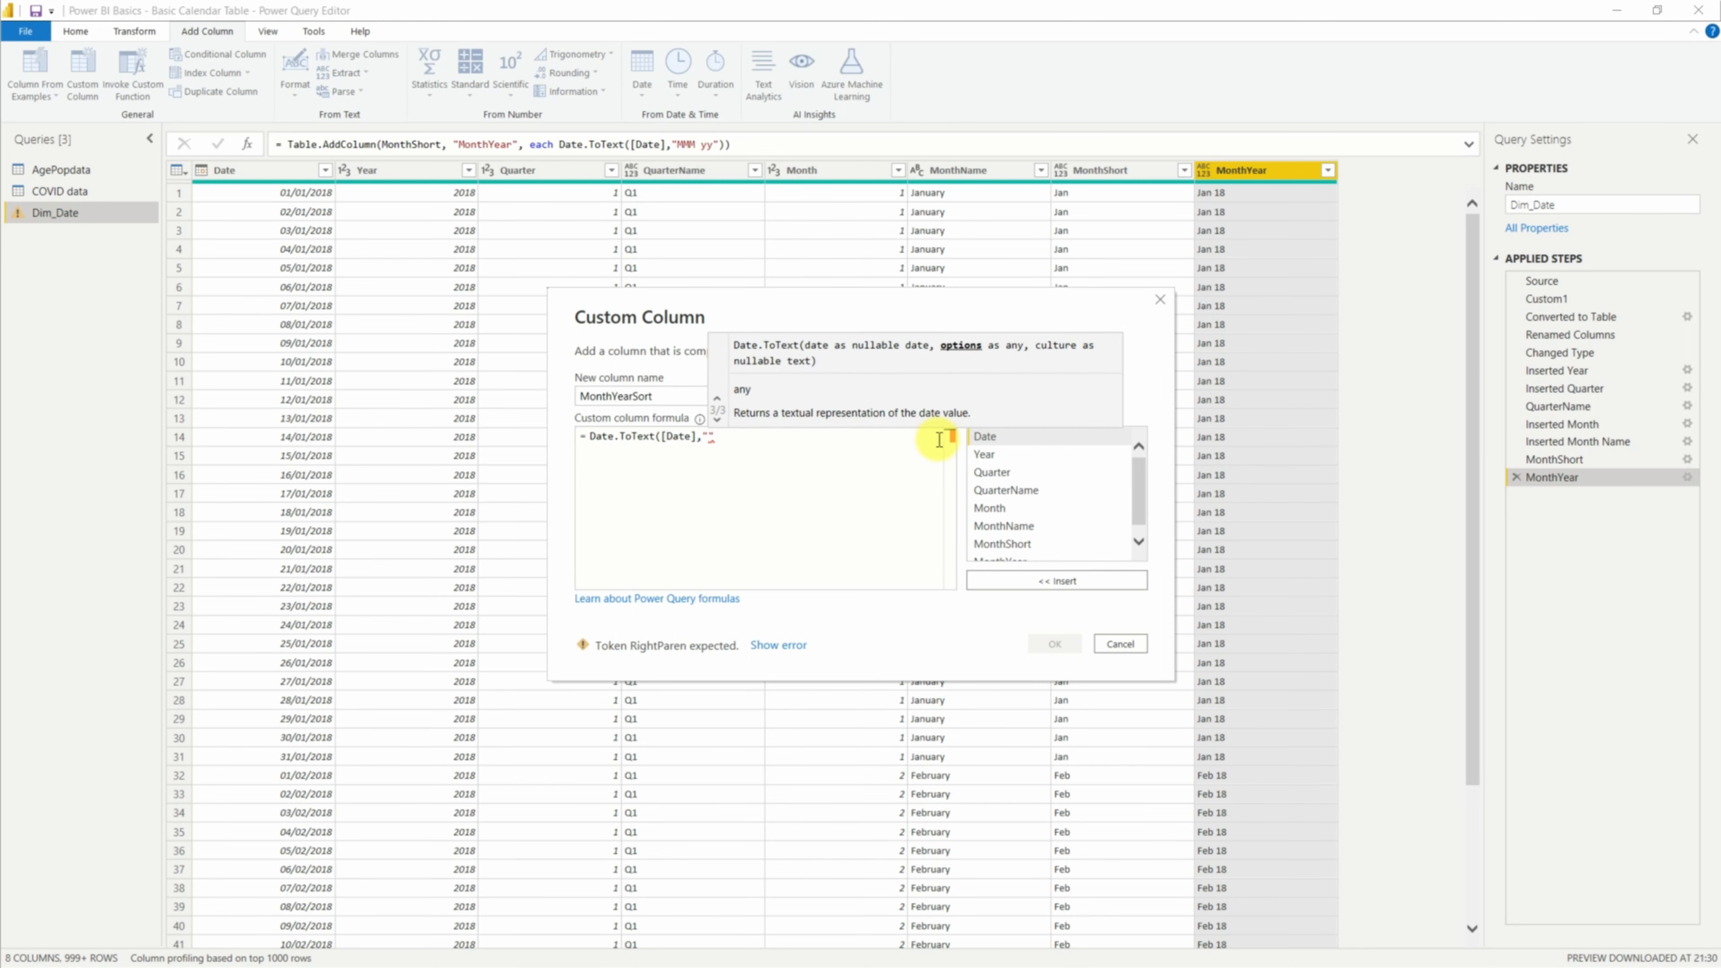
{"action": "type", "text": "yyyy"}
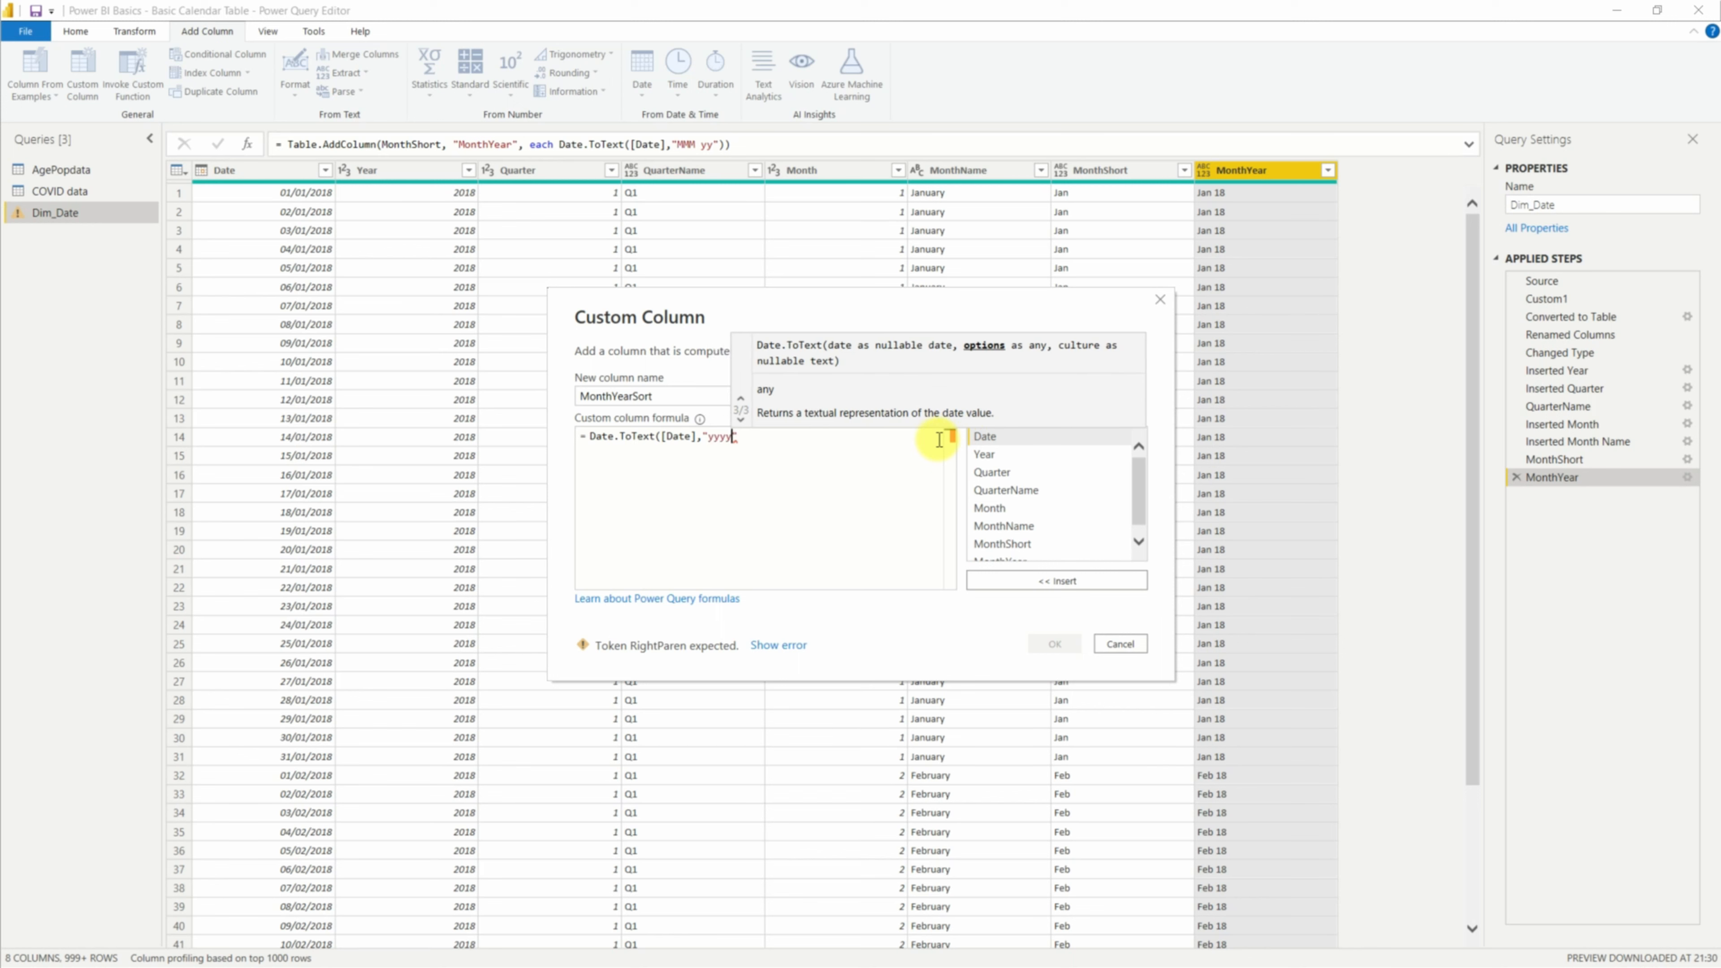
{"action": "type", "text": "MM\""}
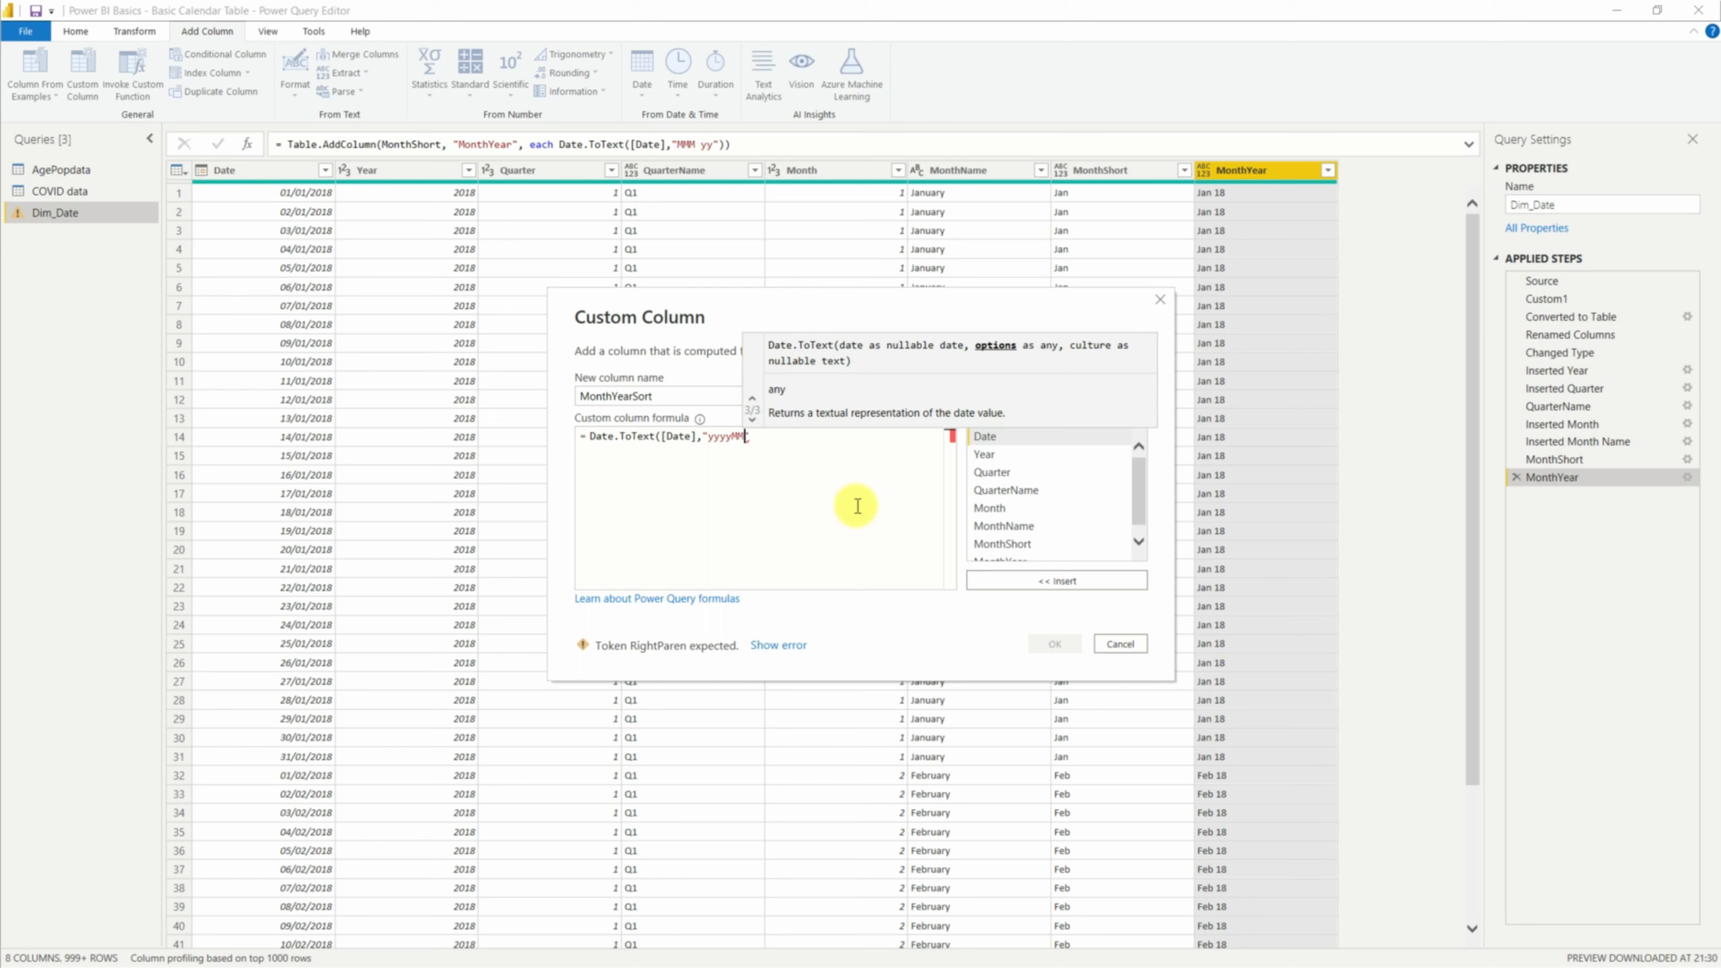
{"action": "type", "text": ")"}
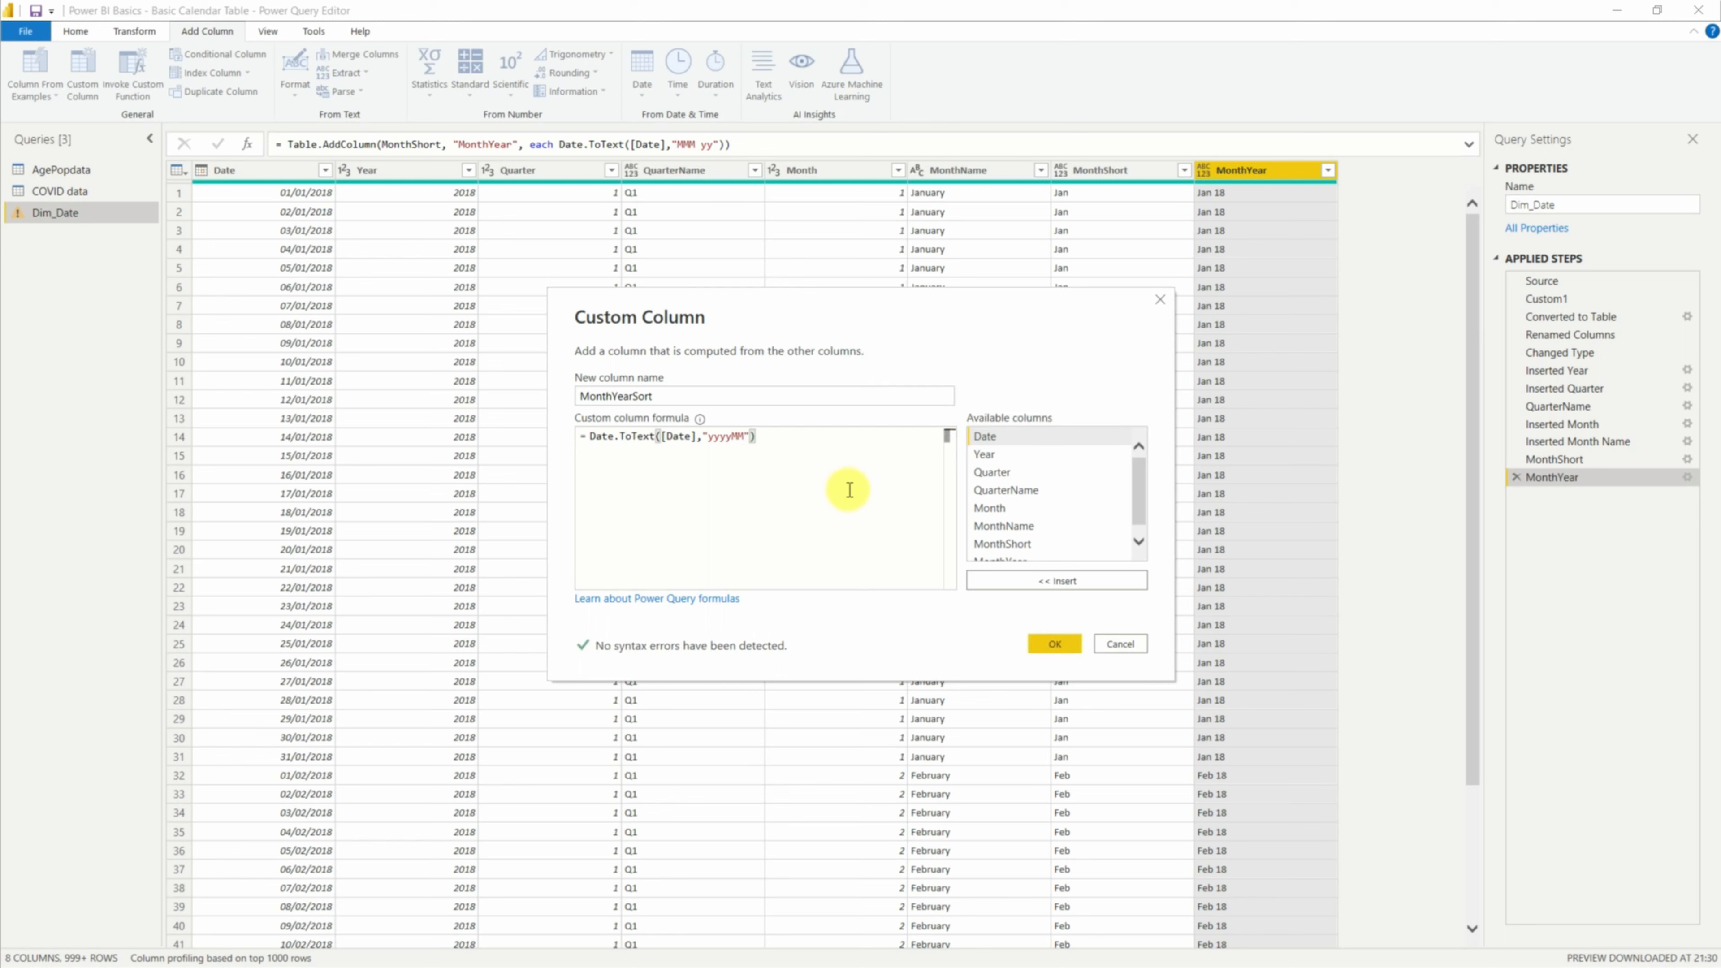
{"action": "left_click", "coordinate": [1059, 646]}
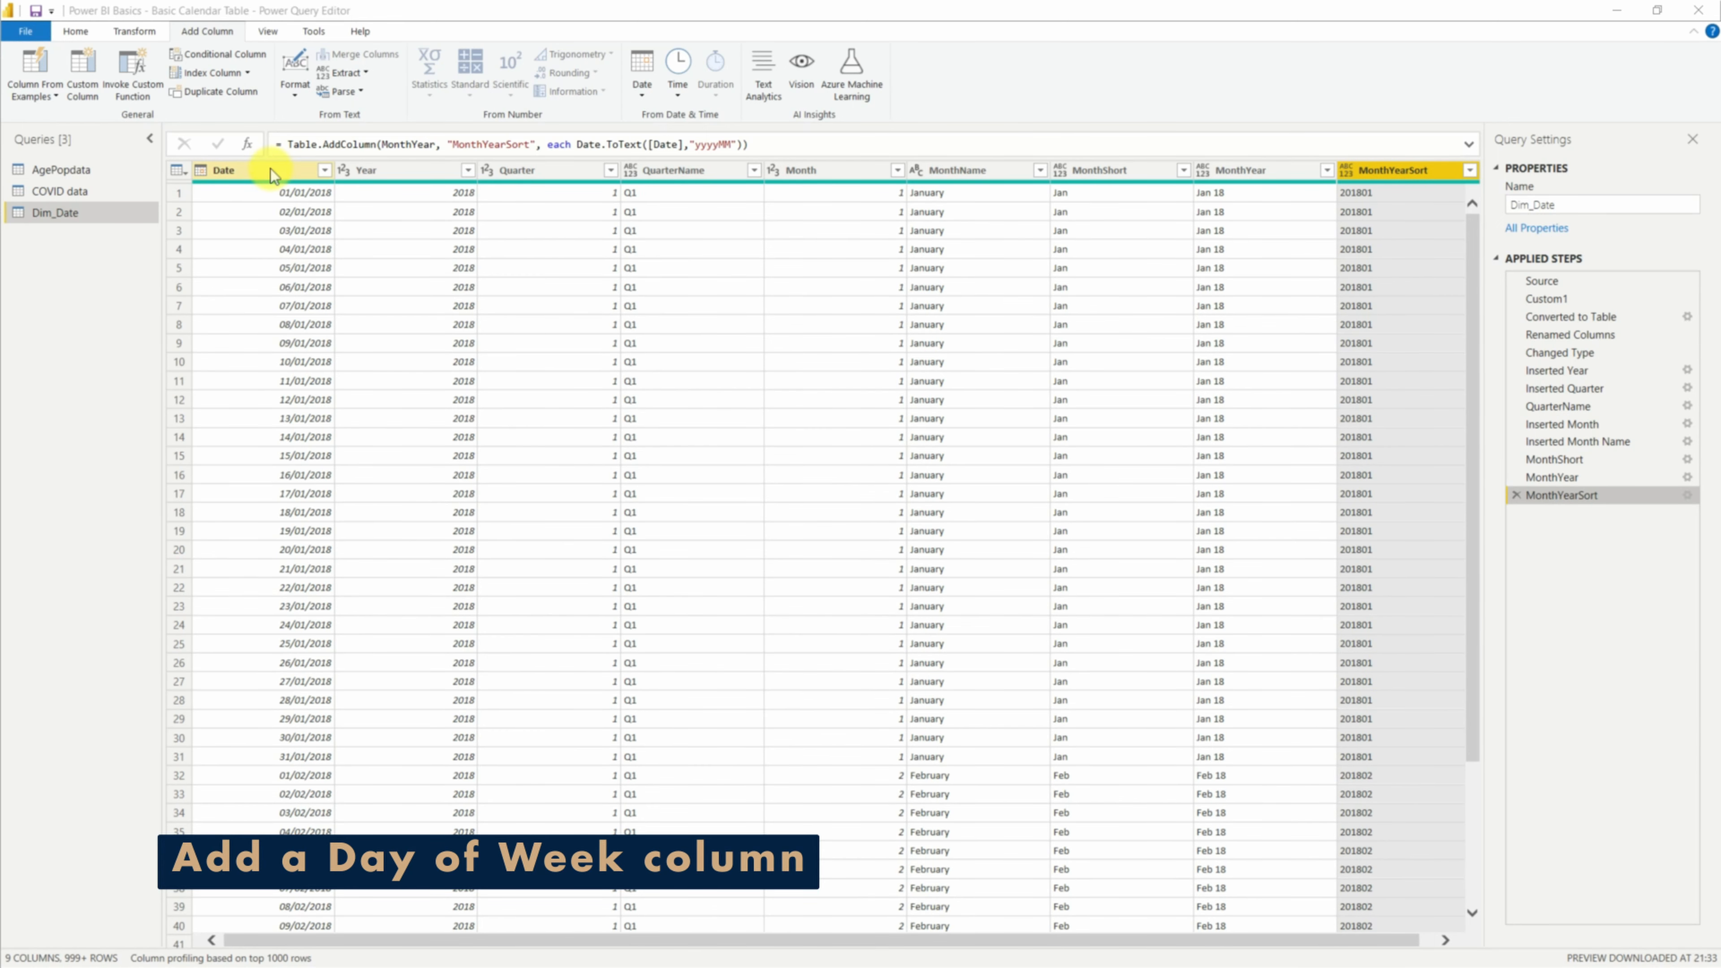
Step: Add a Day of Week column derived from the Date column
{"action": "left_click", "coordinate": [270, 168]}
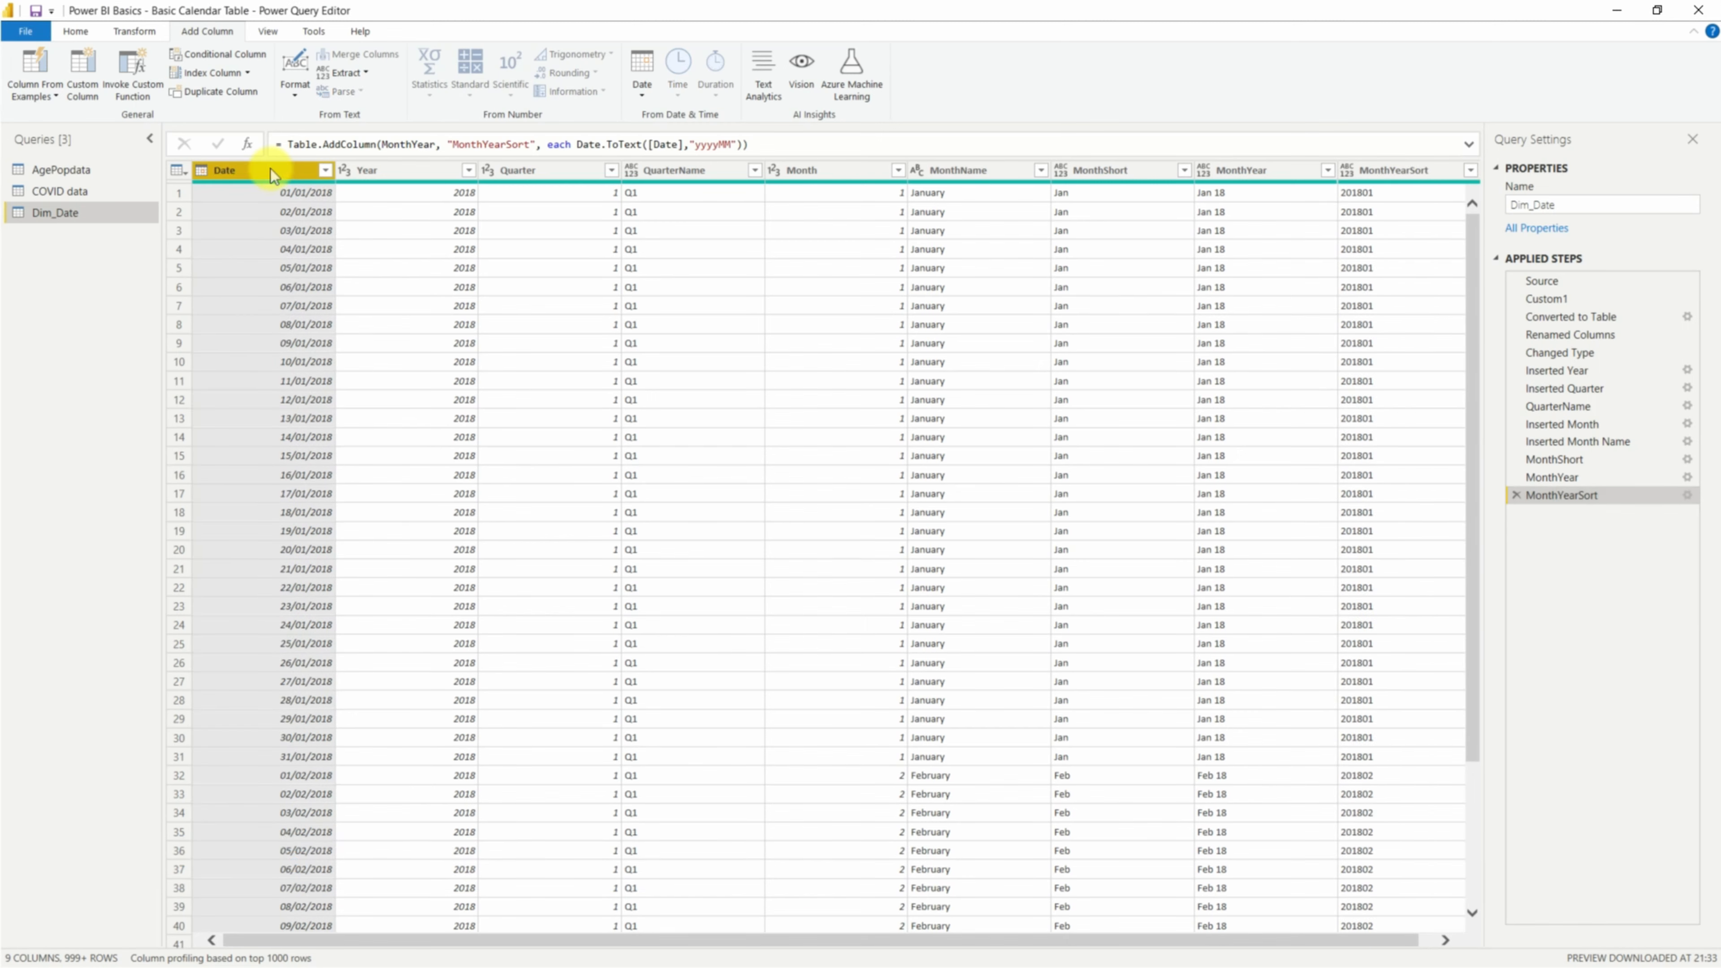
{"action": "left_click", "coordinate": [649, 91]}
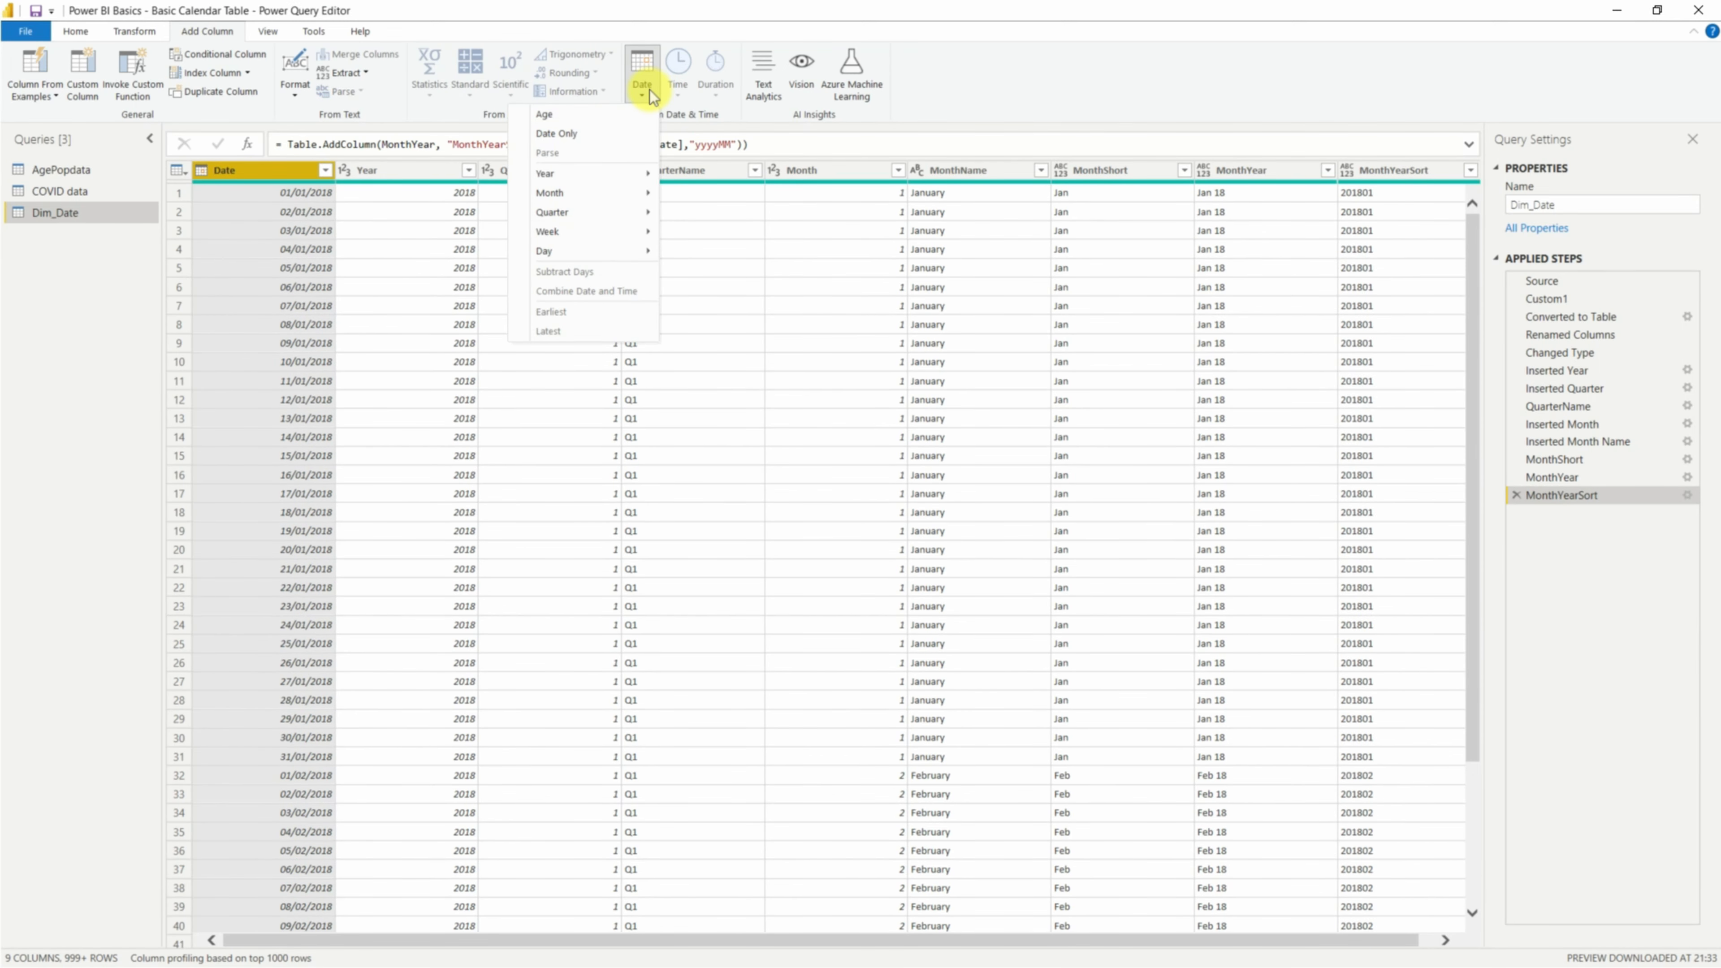
{"action": "mouse_move", "coordinate": [584, 251]}
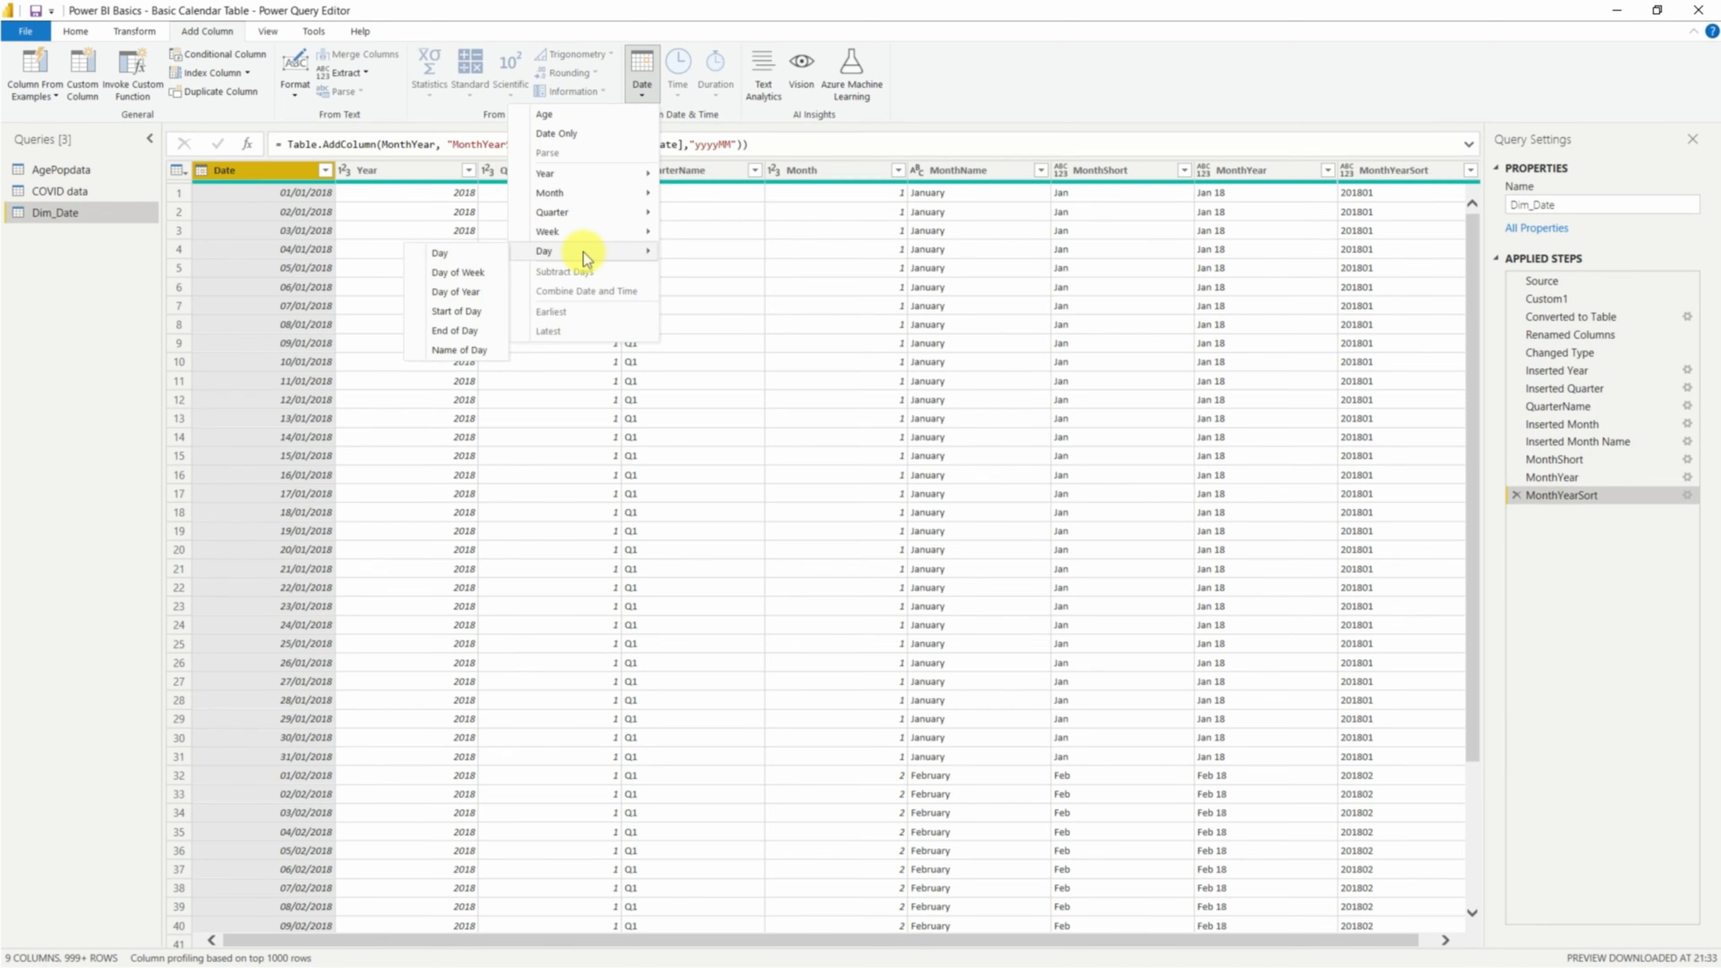
{"action": "left_click", "coordinate": [478, 275]}
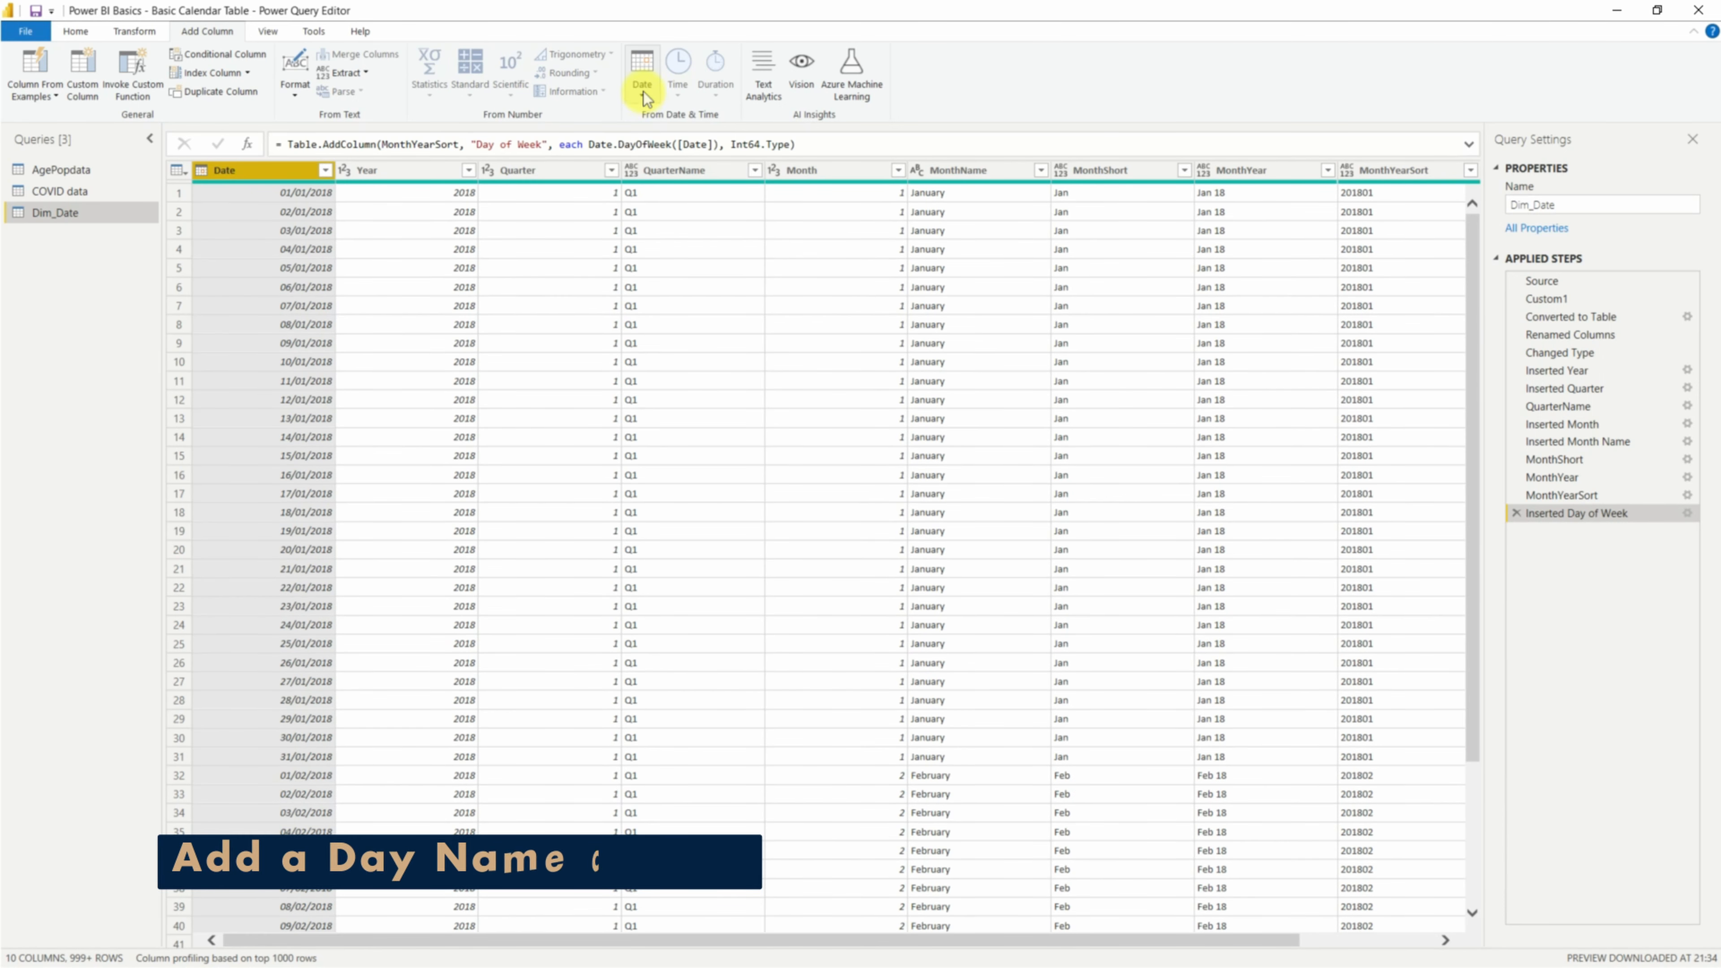
Step: Add a Name of Day column derived from the Date column
{"action": "left_click", "coordinate": [644, 81]}
{"action": "mouse_move", "coordinate": [572, 252]}
{"action": "left_click", "coordinate": [485, 353]}
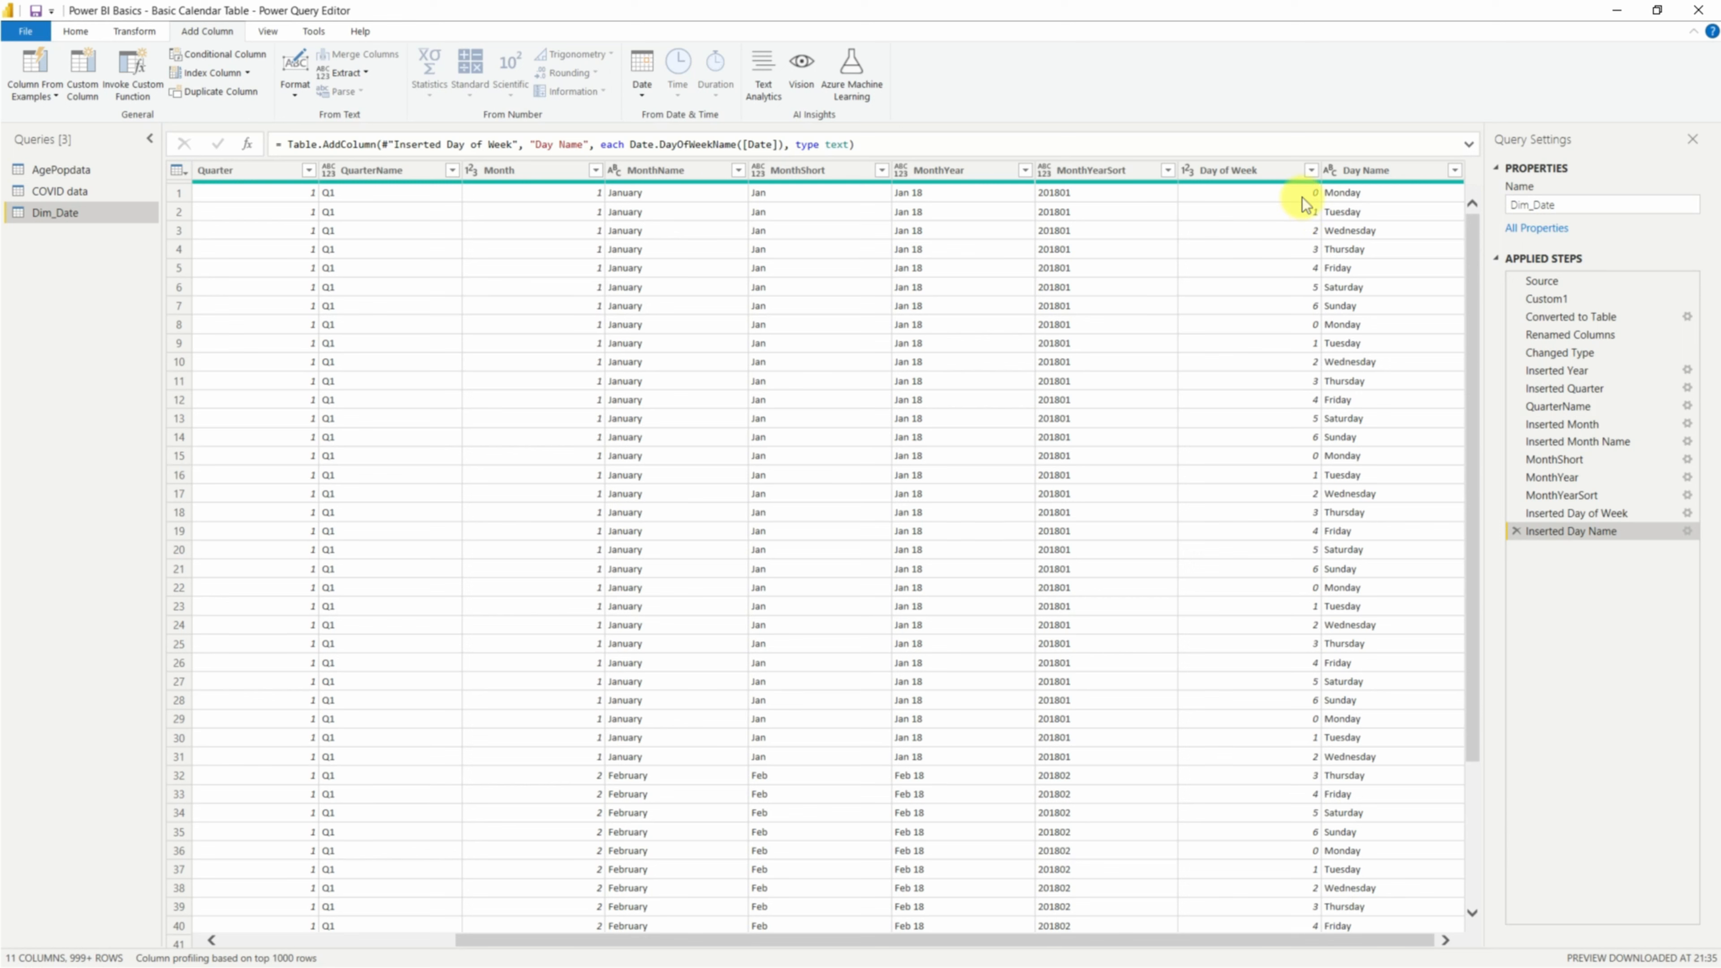
Step: Rename the day-of-week column as DayOfWeek in the formula of the Inserted Day of Week step
{"action": "left_click", "coordinate": [1565, 517]}
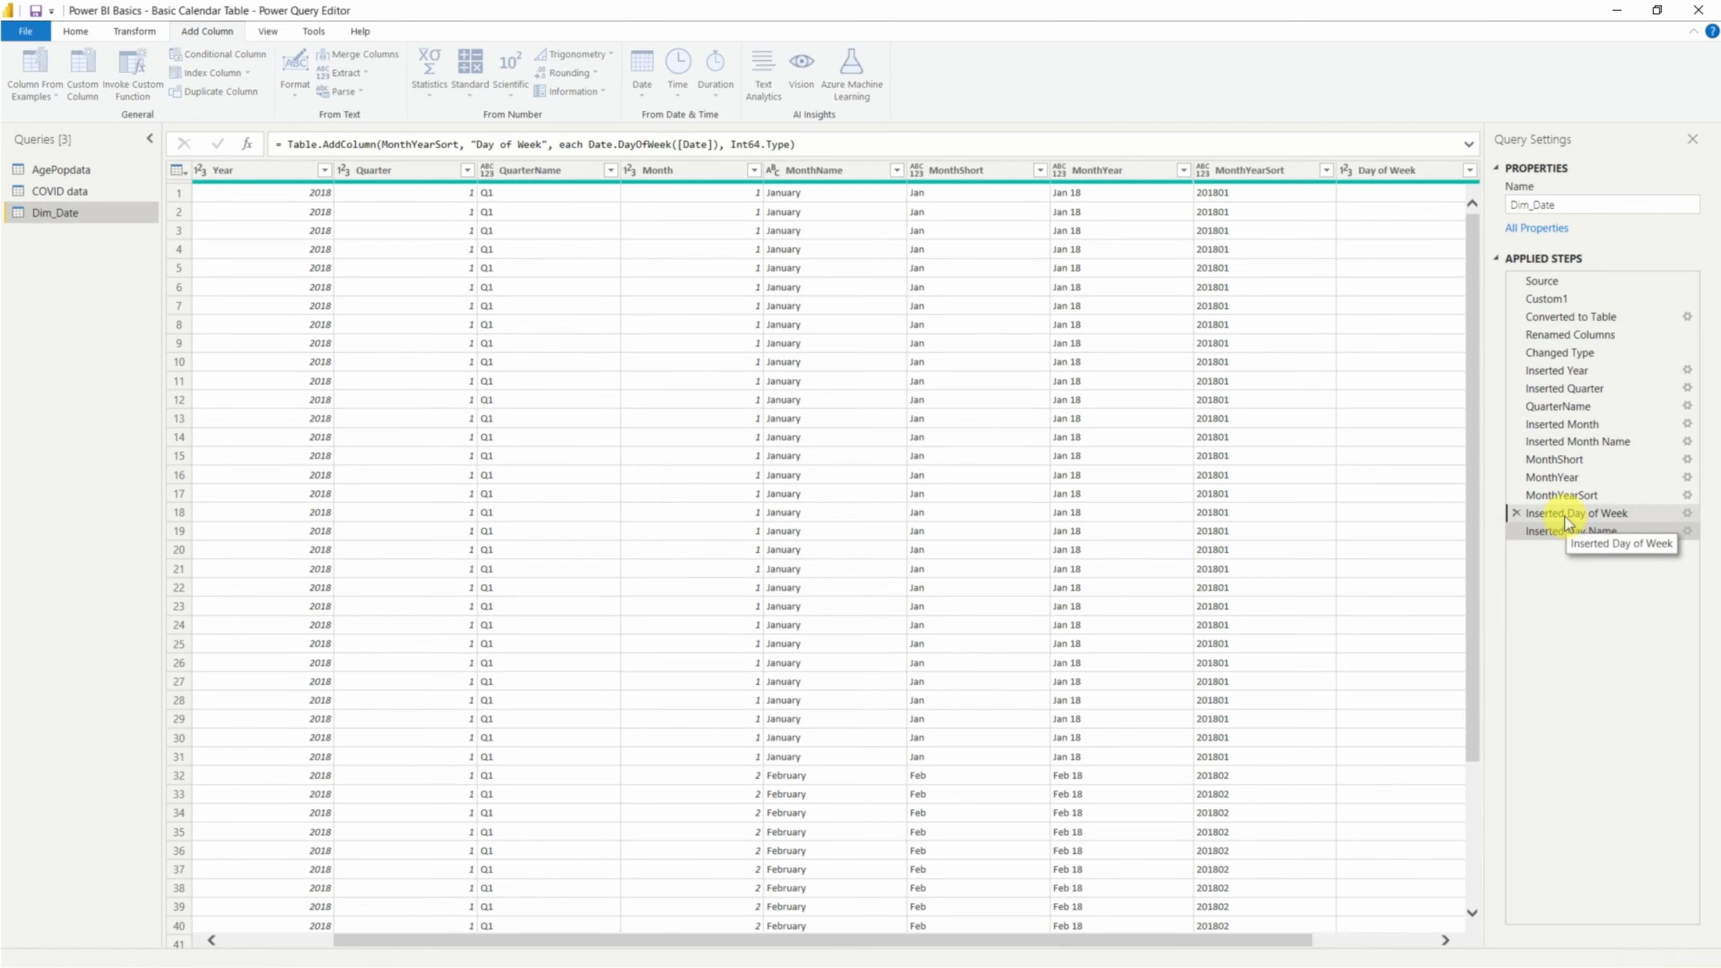
{"action": "left_click", "coordinate": [507, 144]}
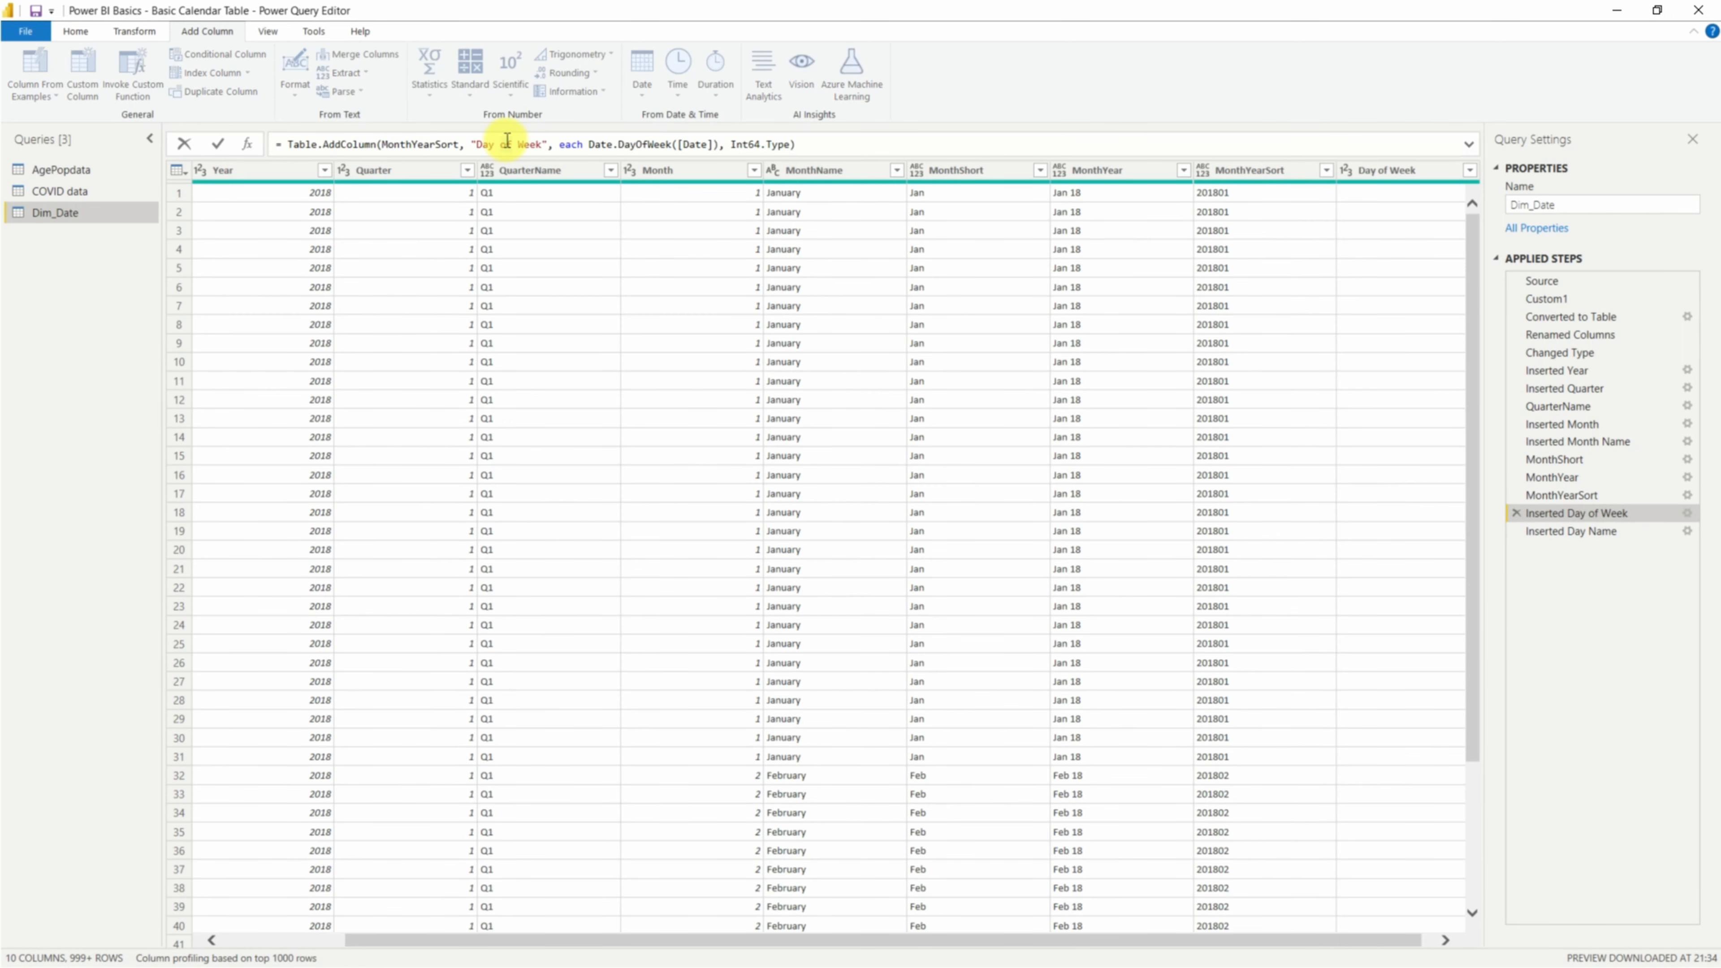
{"action": "key", "text": "BackSpace"}
{"action": "key", "text": "BackSpace"}
{"action": "type", "text": "O"}
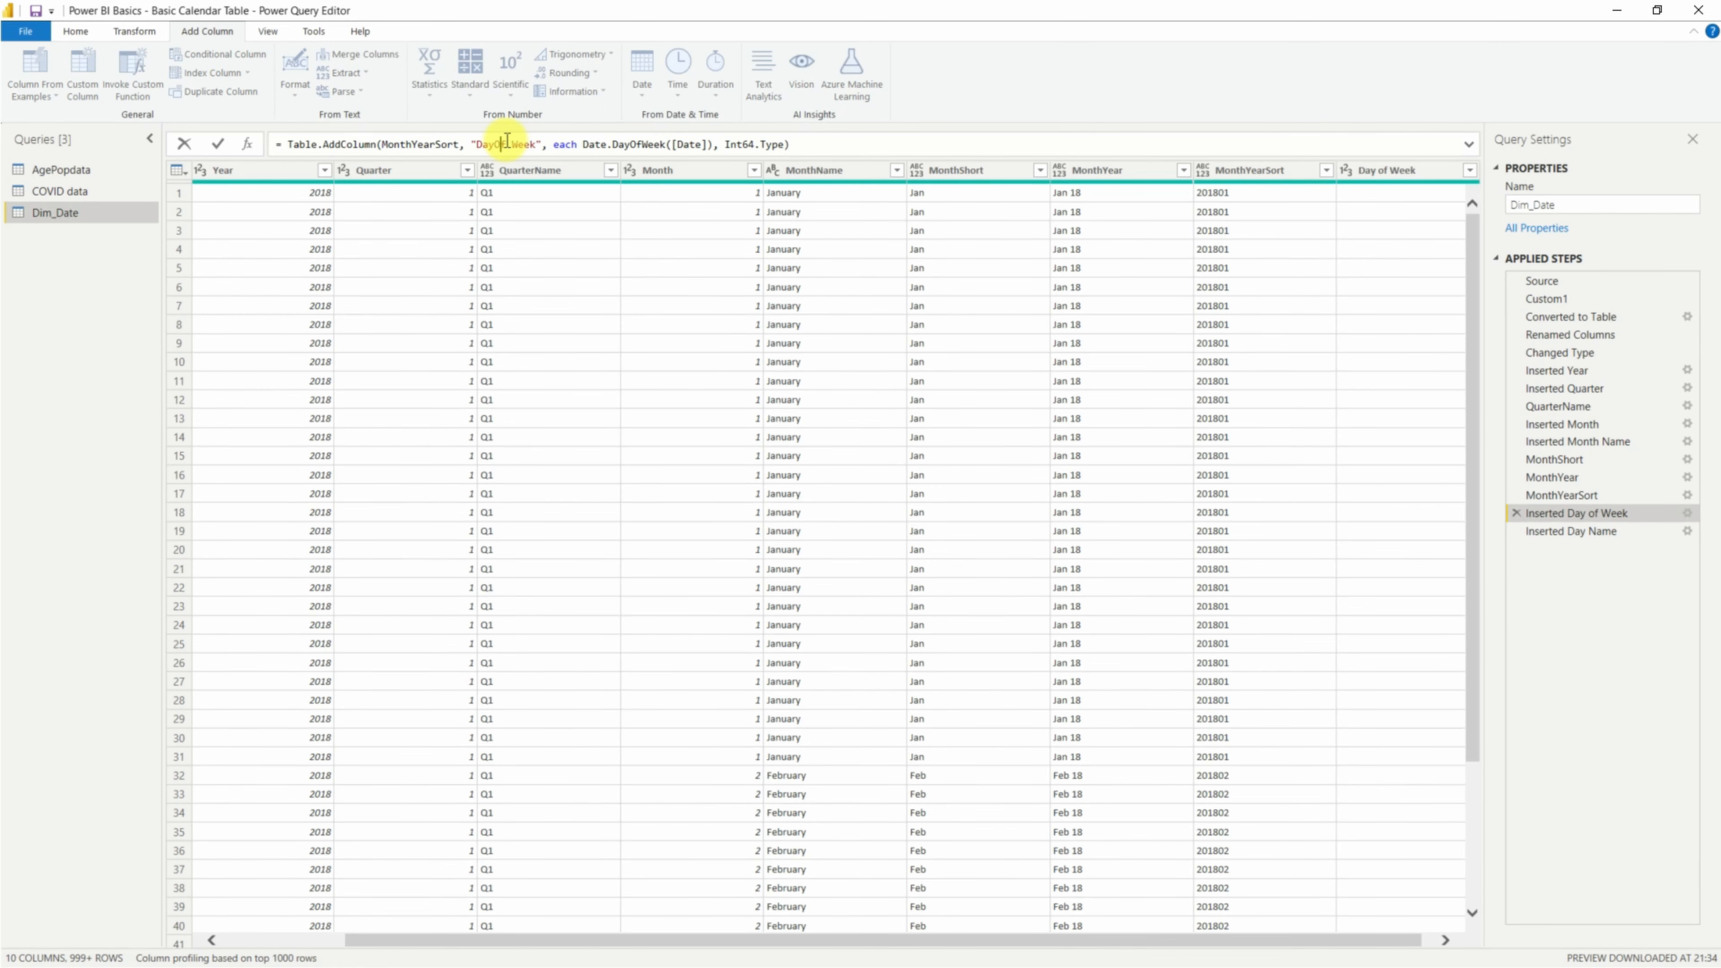
{"action": "key", "text": "Delete"}
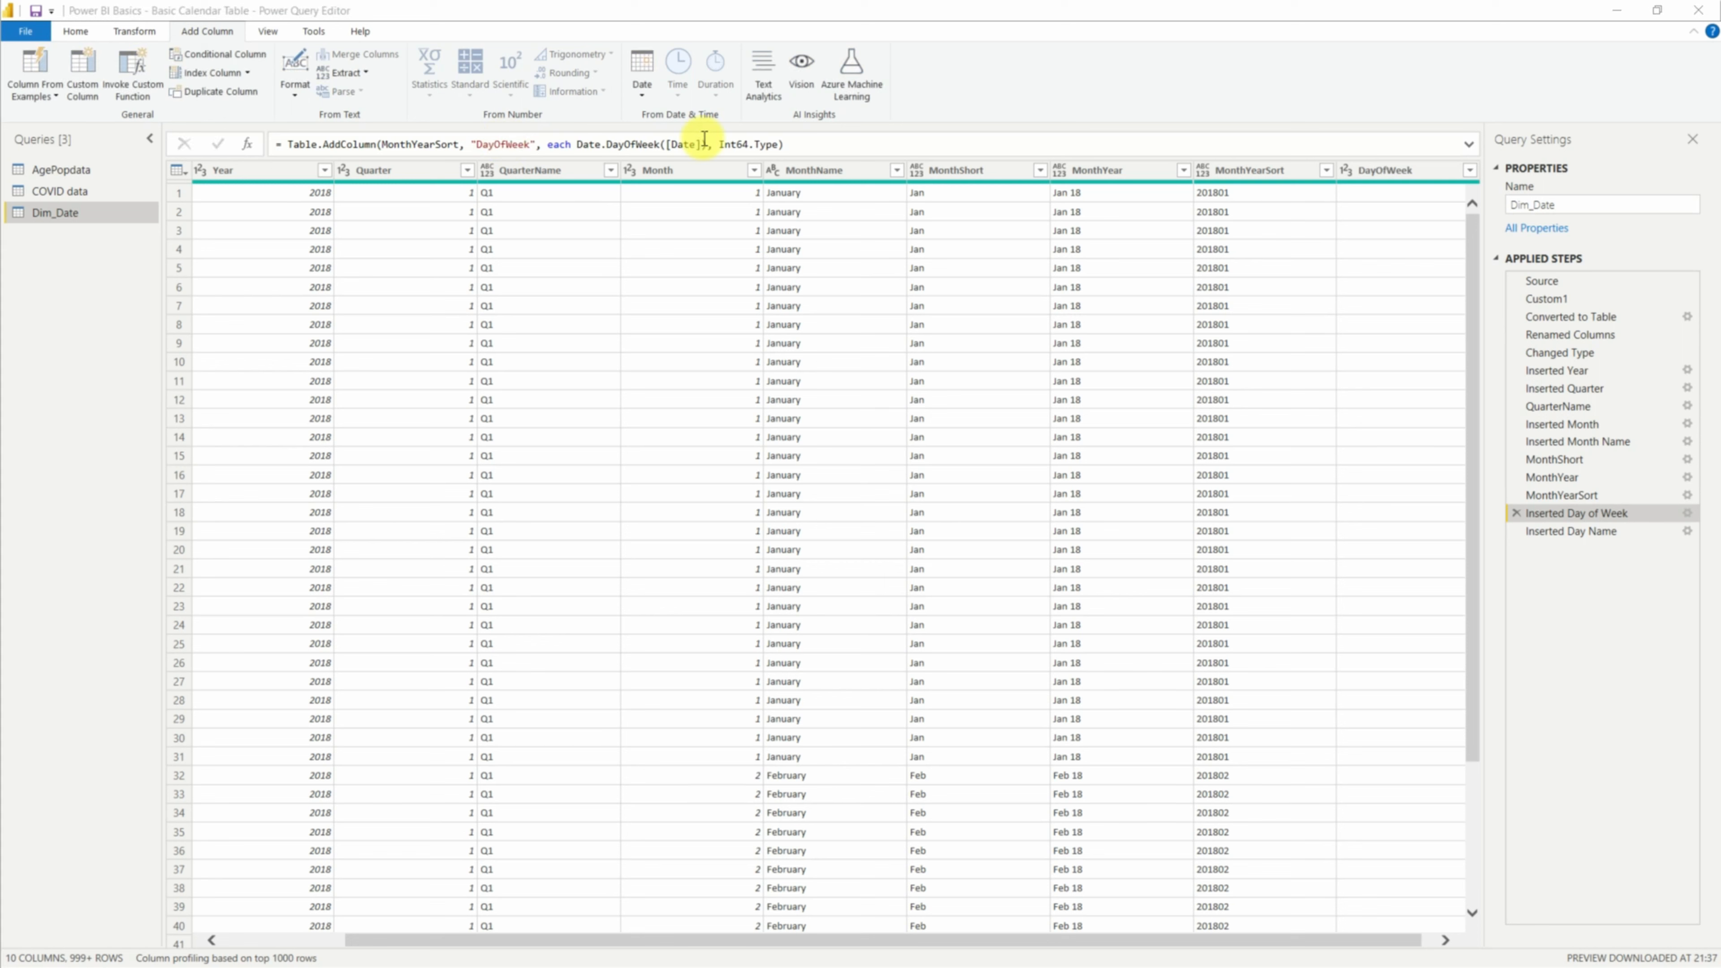
{"action": "key", "text": "Return"}
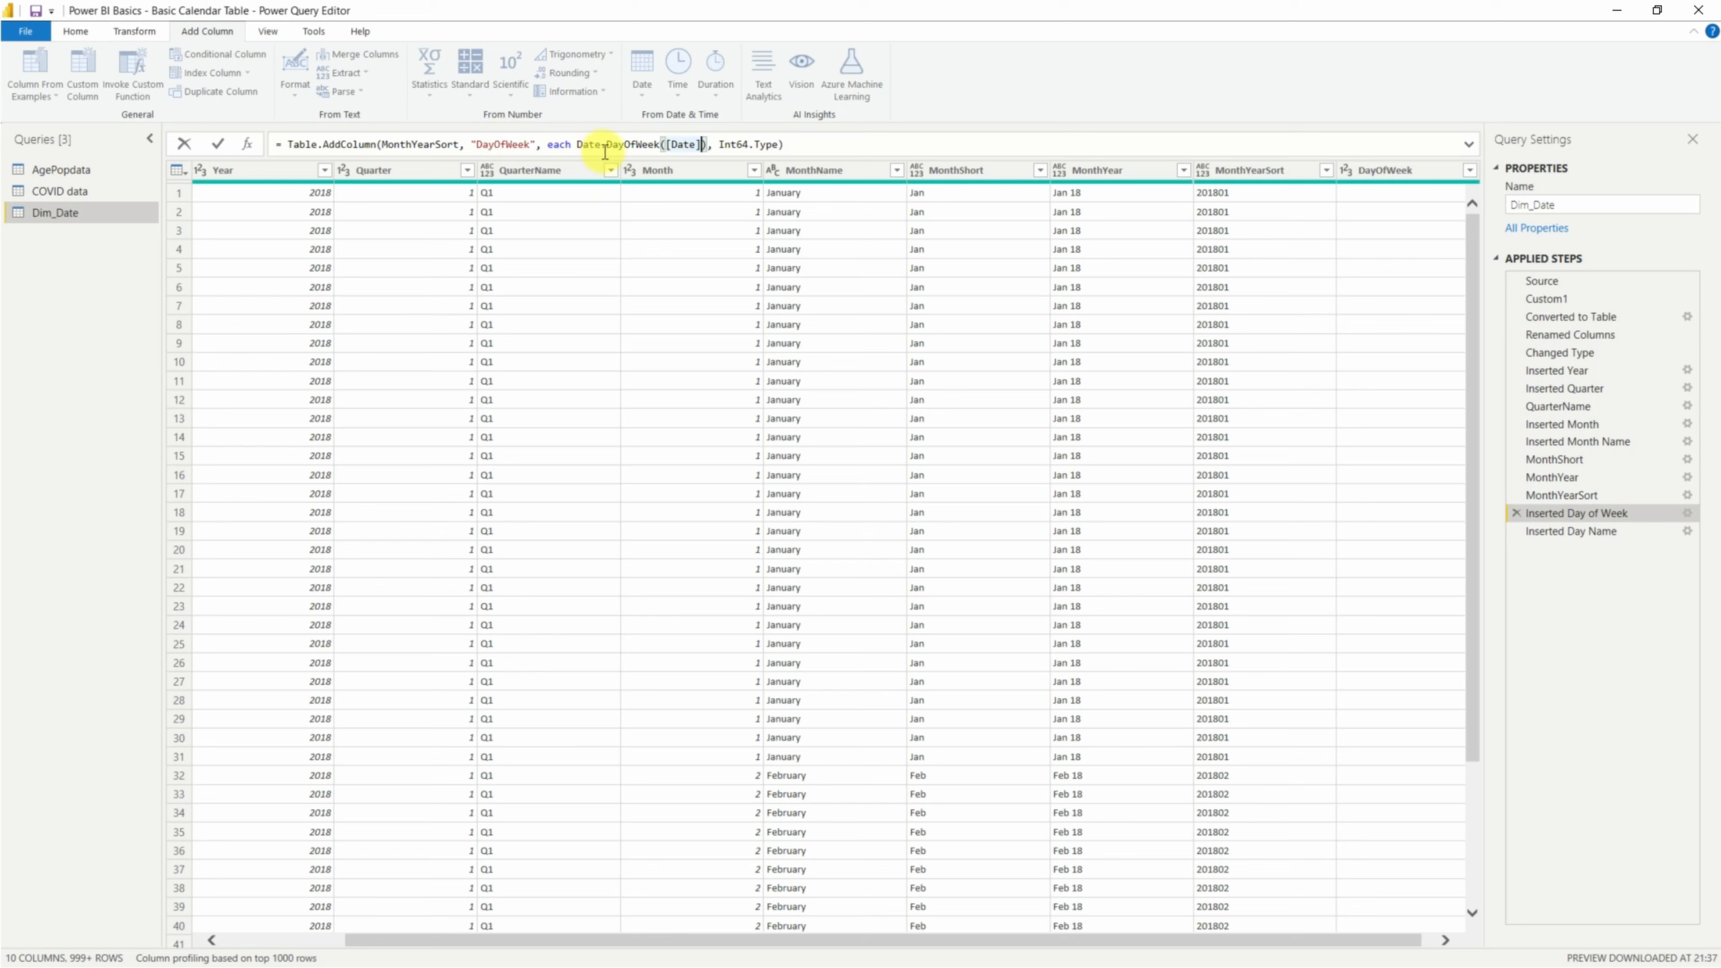
Step: Make Saturday the first day of the week by adding Day.Saturday to the Date.DayOfWeek formula of the DayOfWeek column
{"action": "left_click", "coordinate": [703, 143]}
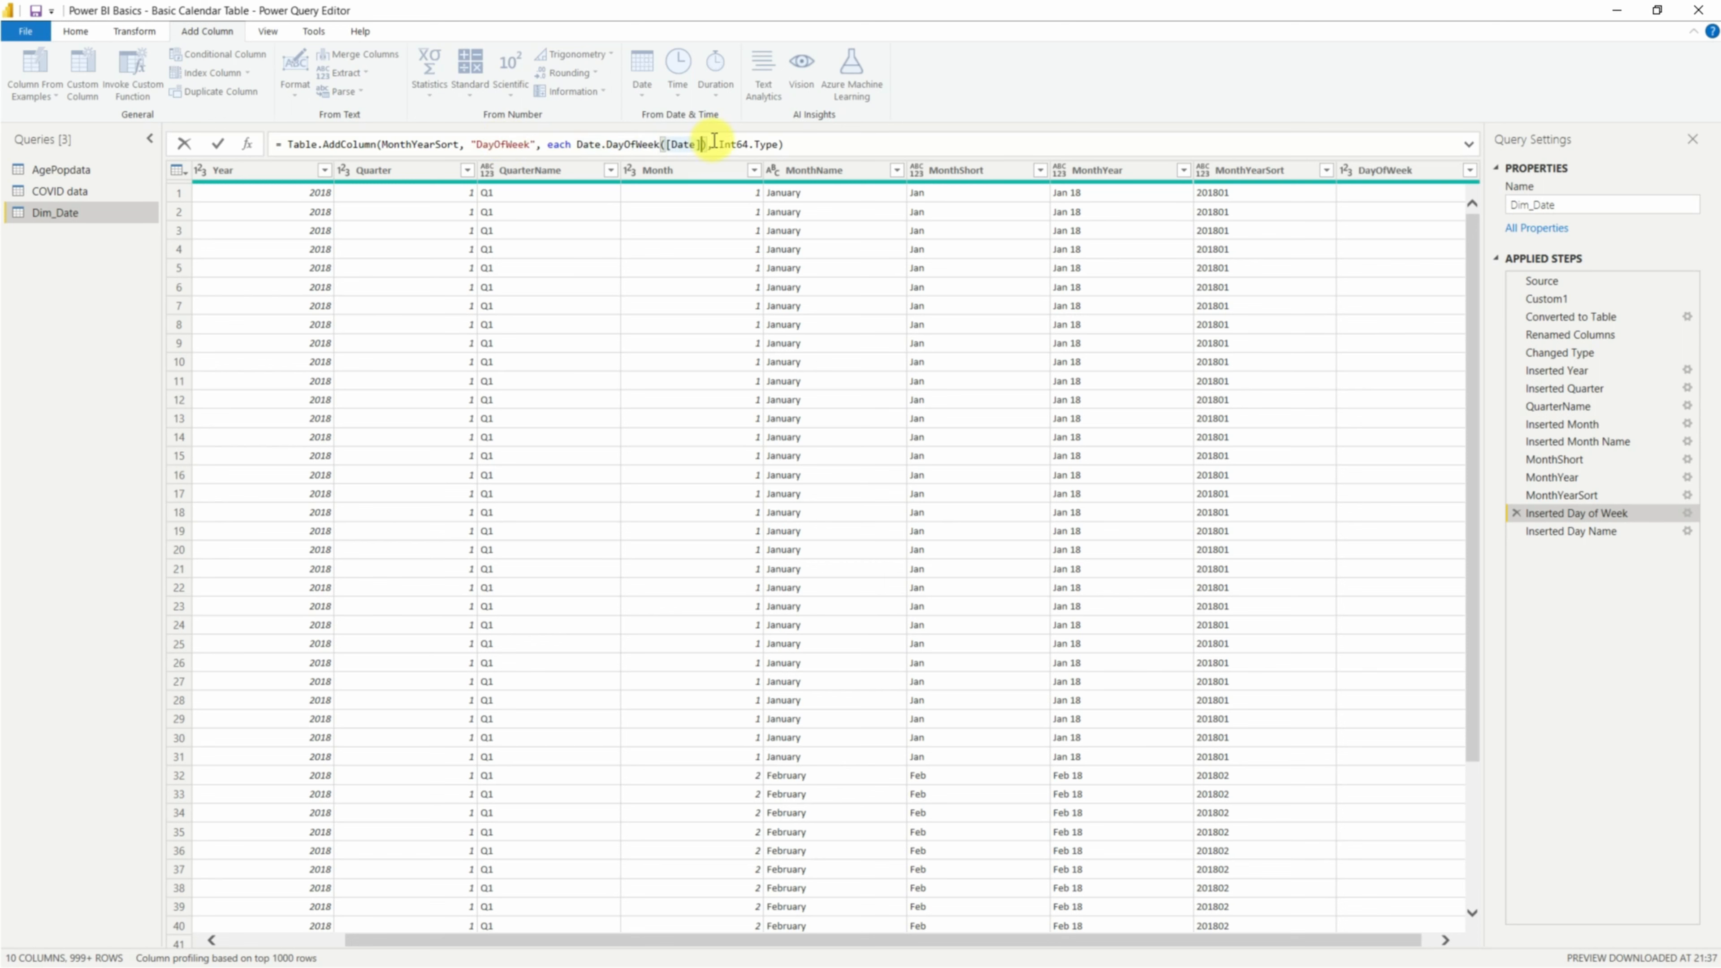
{"action": "type", "text": ","}
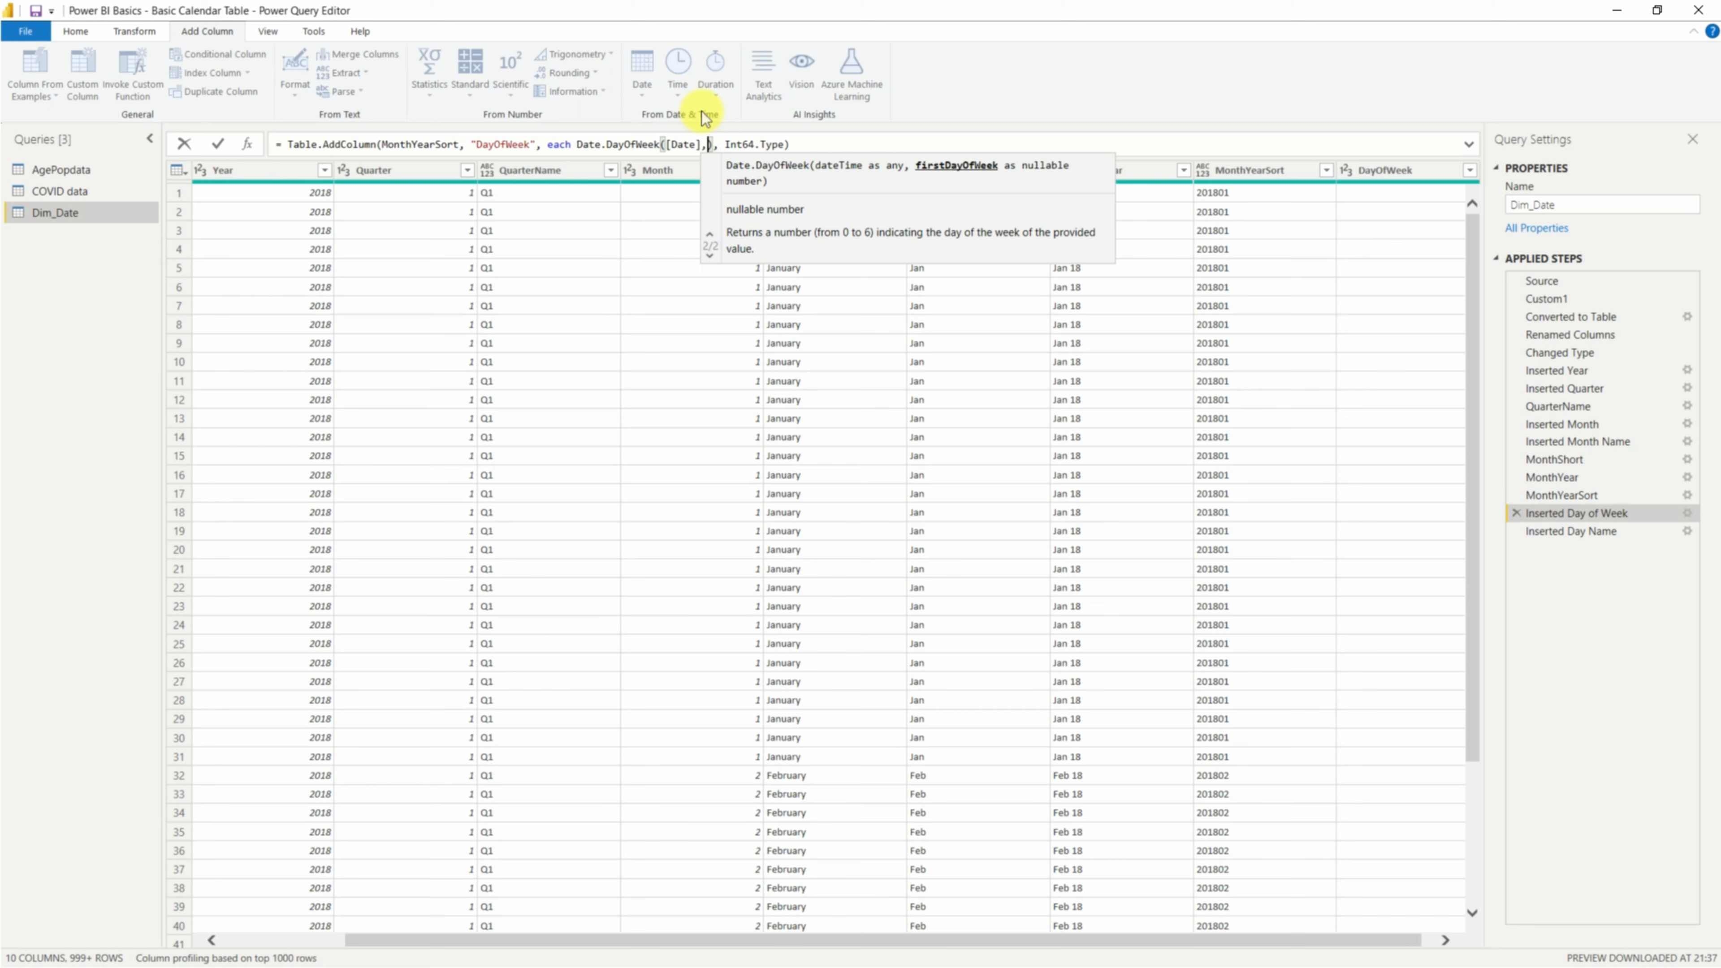
{"action": "type", "text": "Day."}
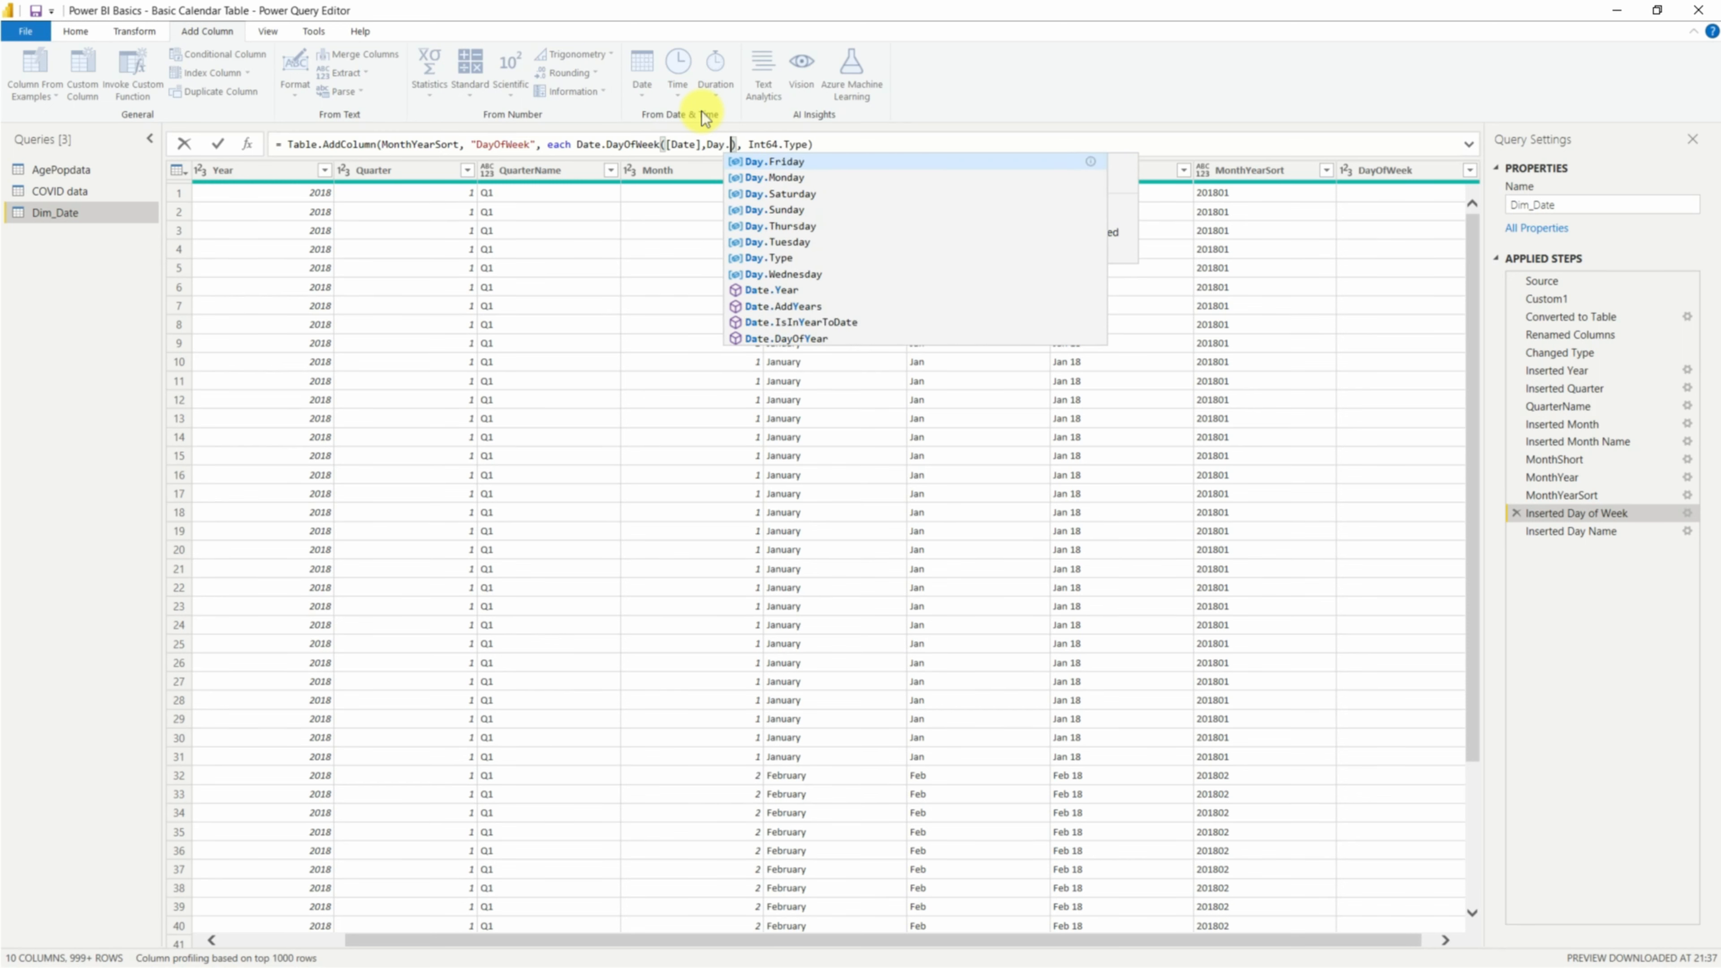
{"action": "key", "text": "Down"}
{"action": "key", "text": "Down"}
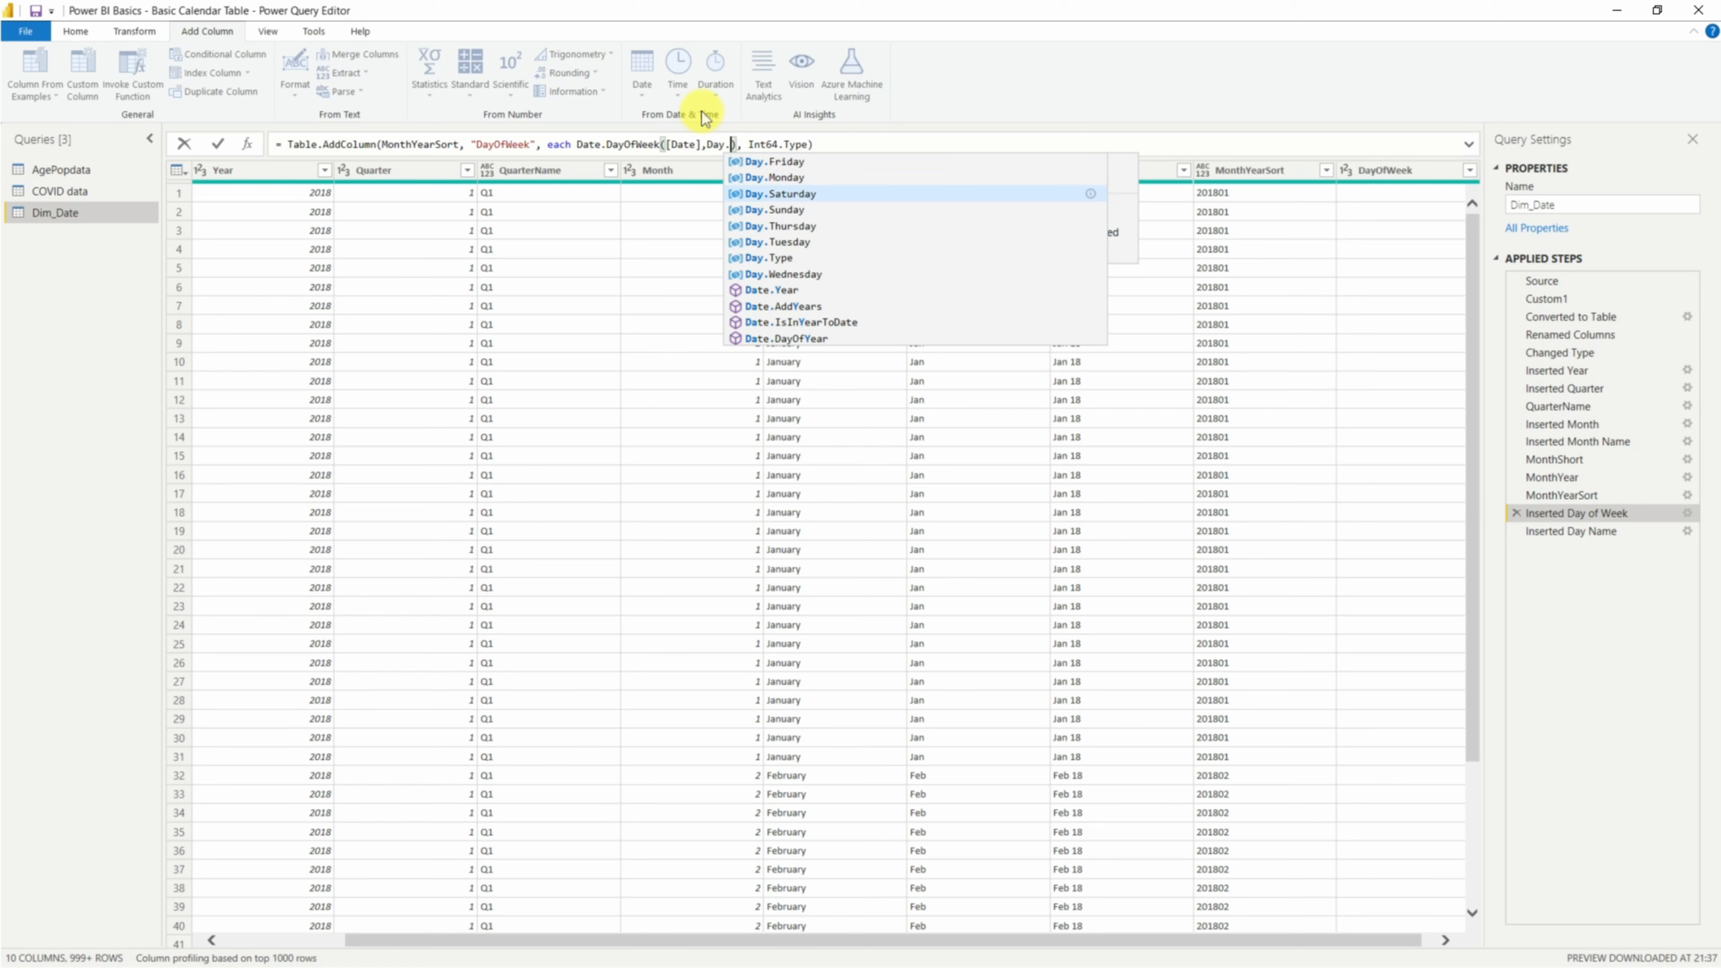
{"action": "key", "text": "Tab"}
{"action": "key", "text": "Return"}
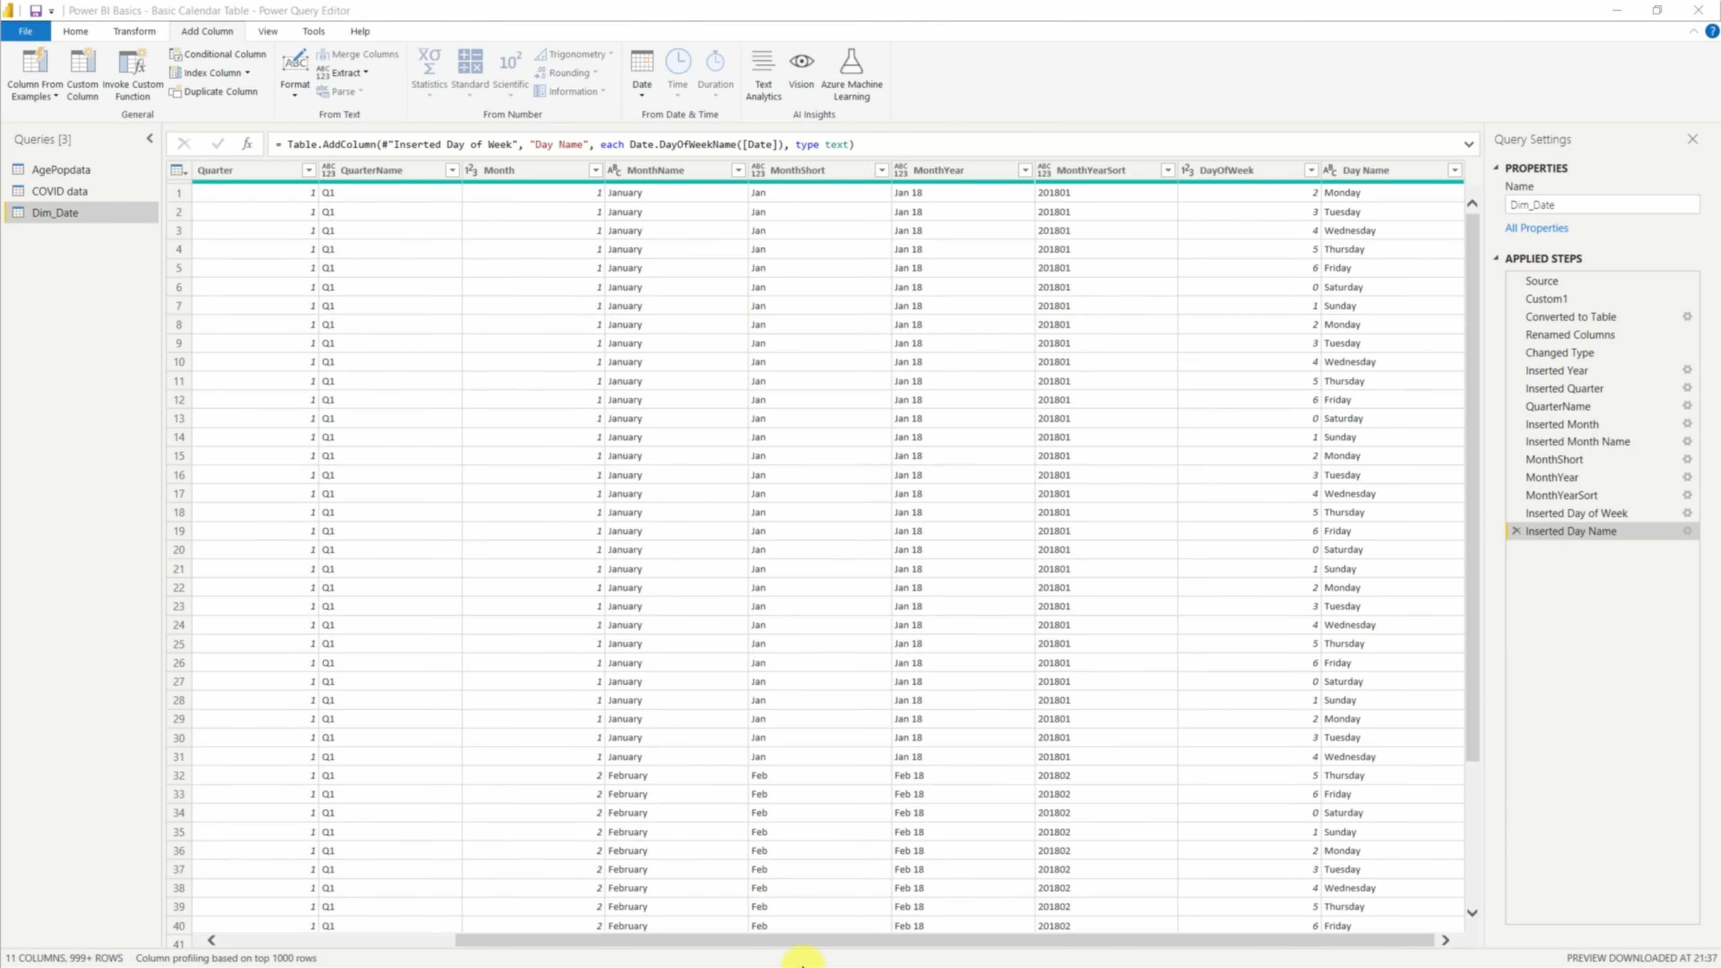
Step: Add a Start of Week column derived from the Date column
{"action": "left_click", "coordinate": [406, 940]}
{"action": "left_click", "coordinate": [651, 94]}
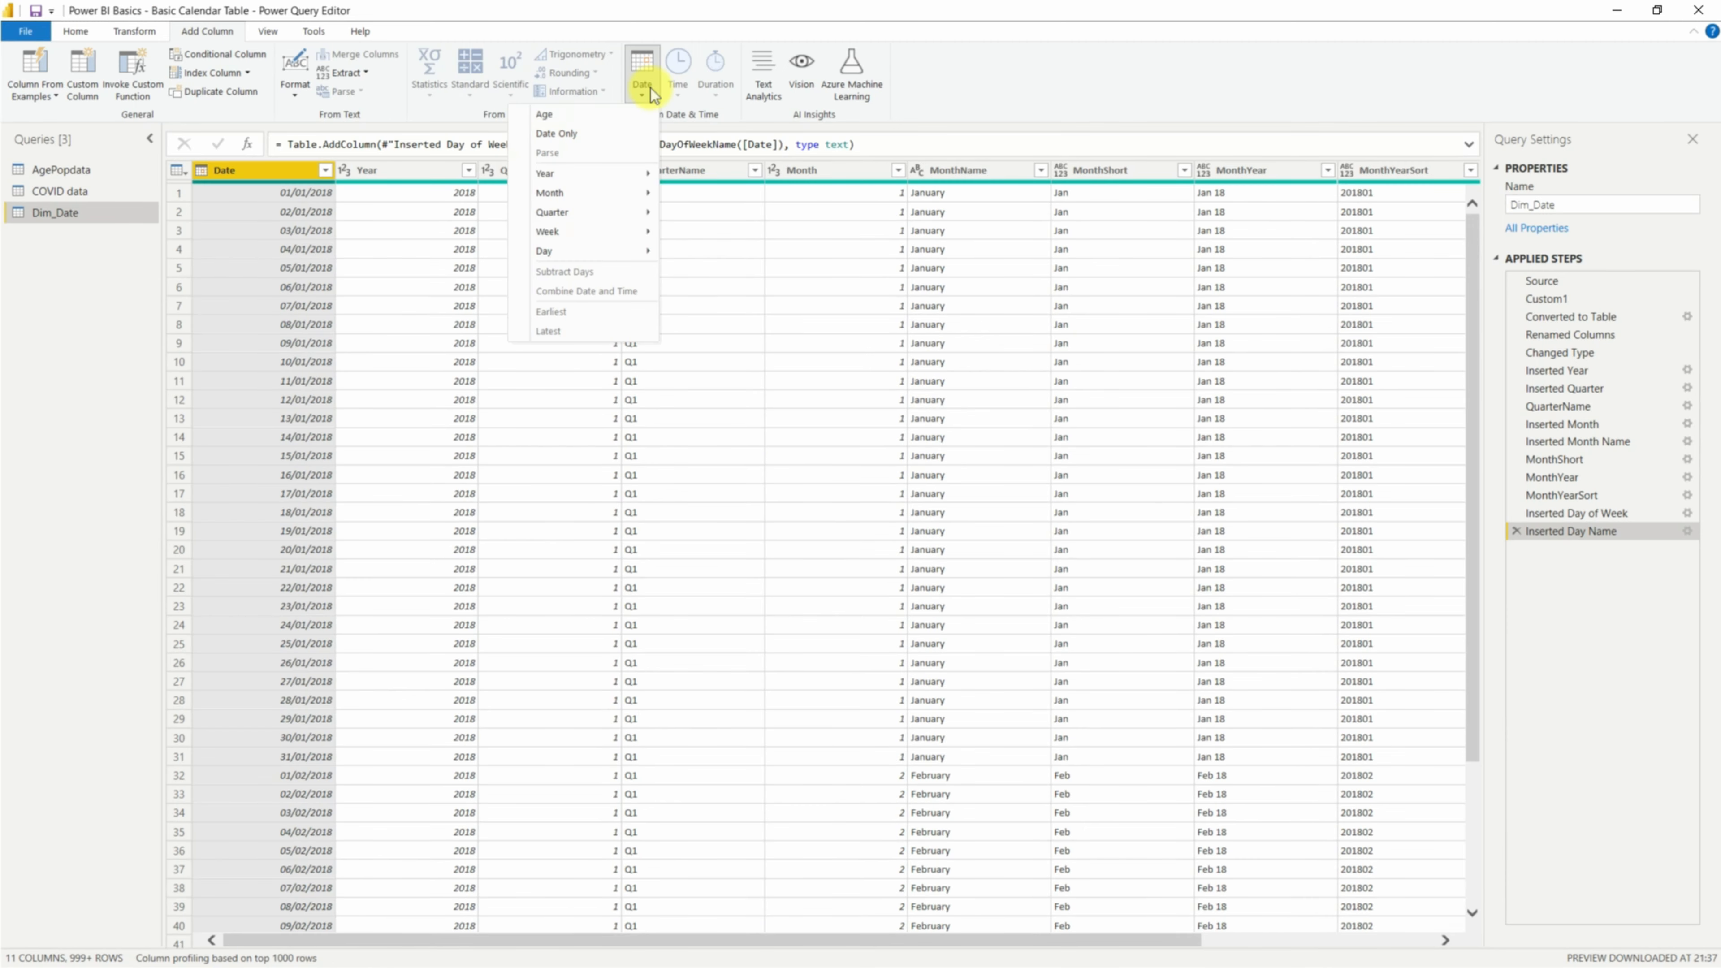
{"action": "mouse_move", "coordinate": [549, 231]}
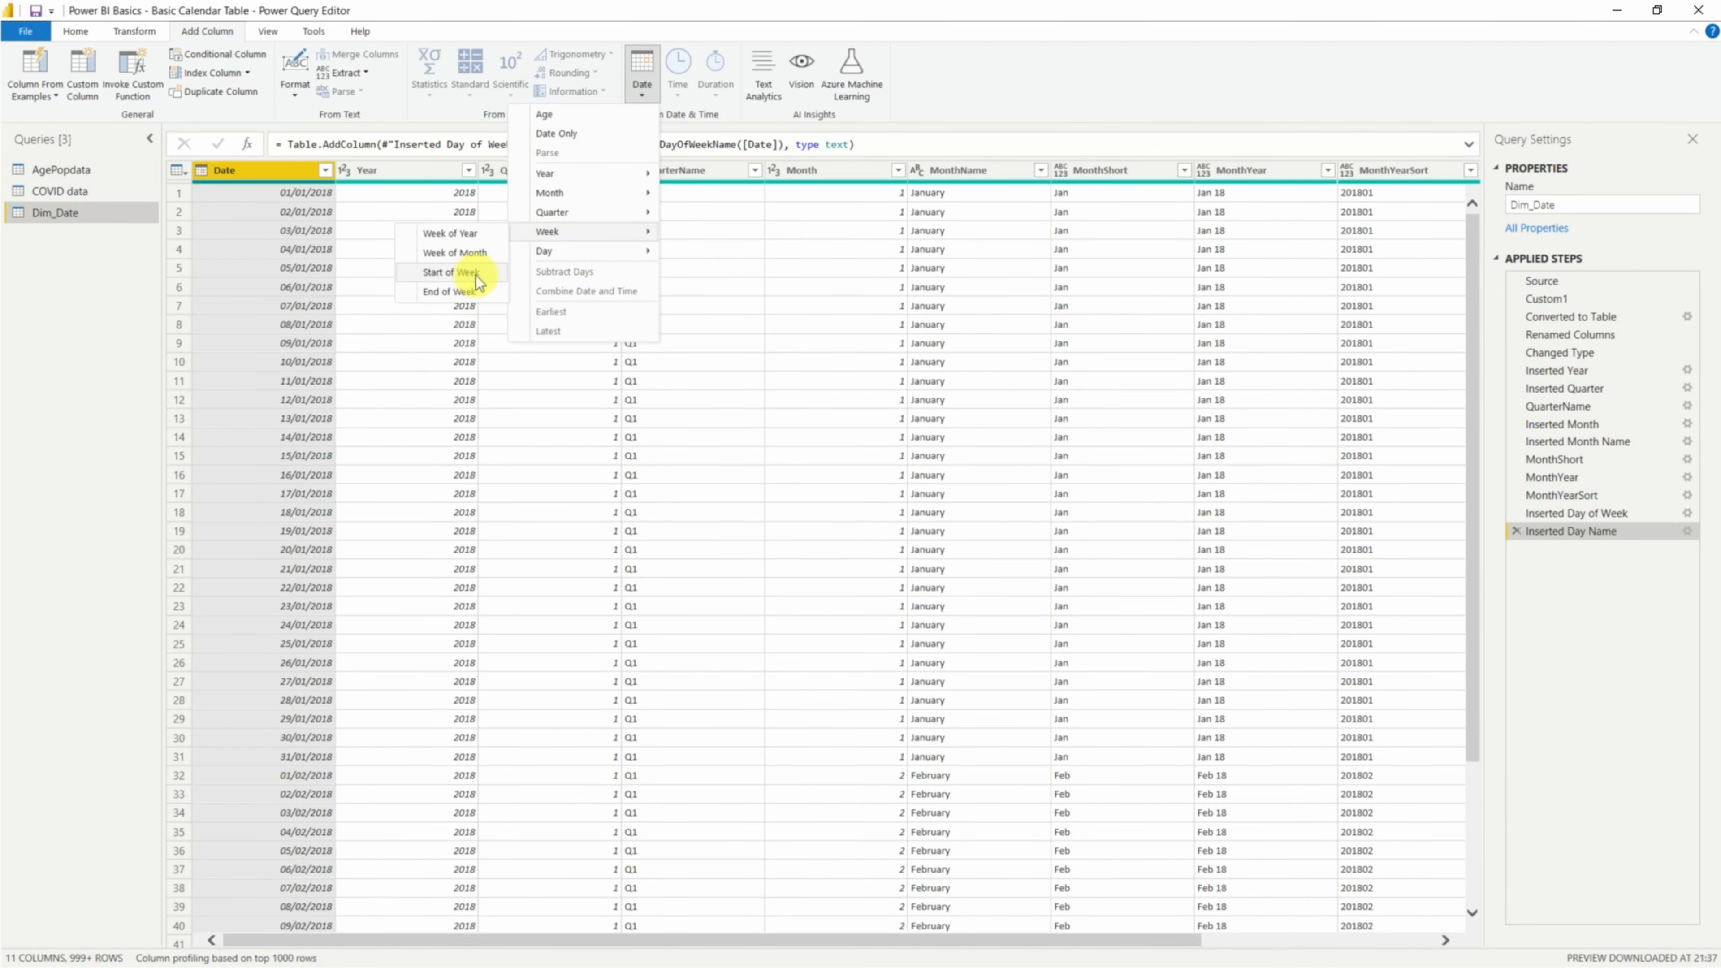
{"action": "left_click", "coordinate": [474, 275]}
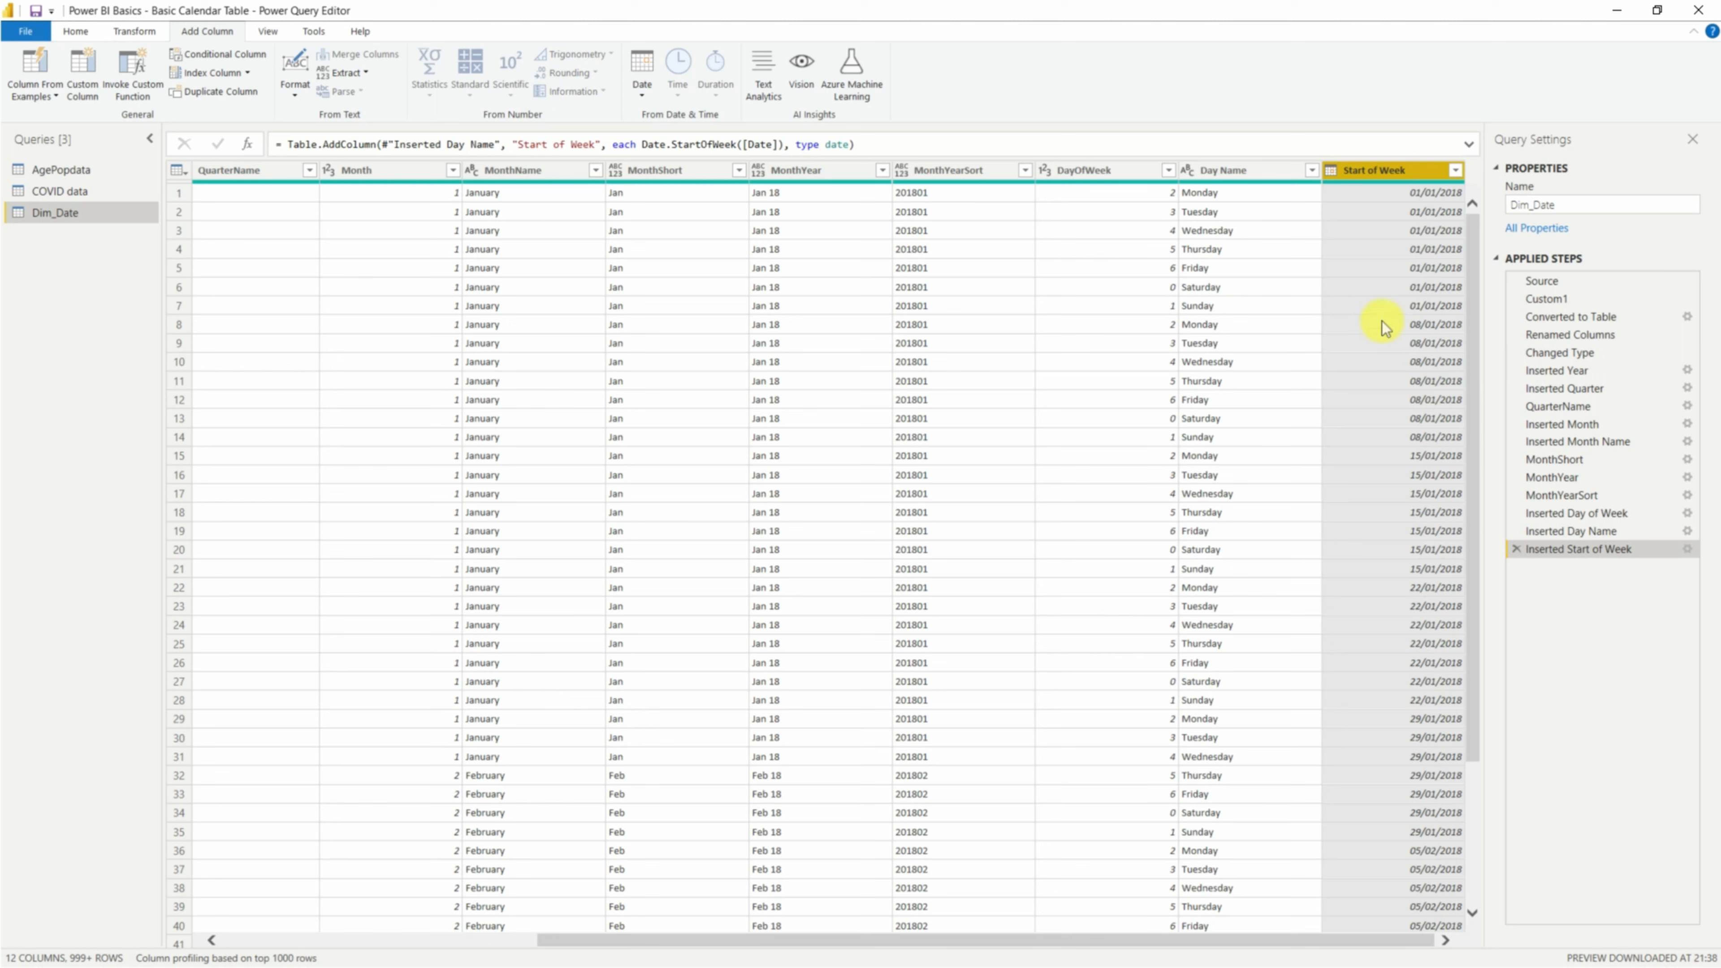
Step: Add Day.Saturday as the first day of the week in the Start of Week column's Date.StartOfWeek formula
{"action": "left_click", "coordinate": [780, 144]}
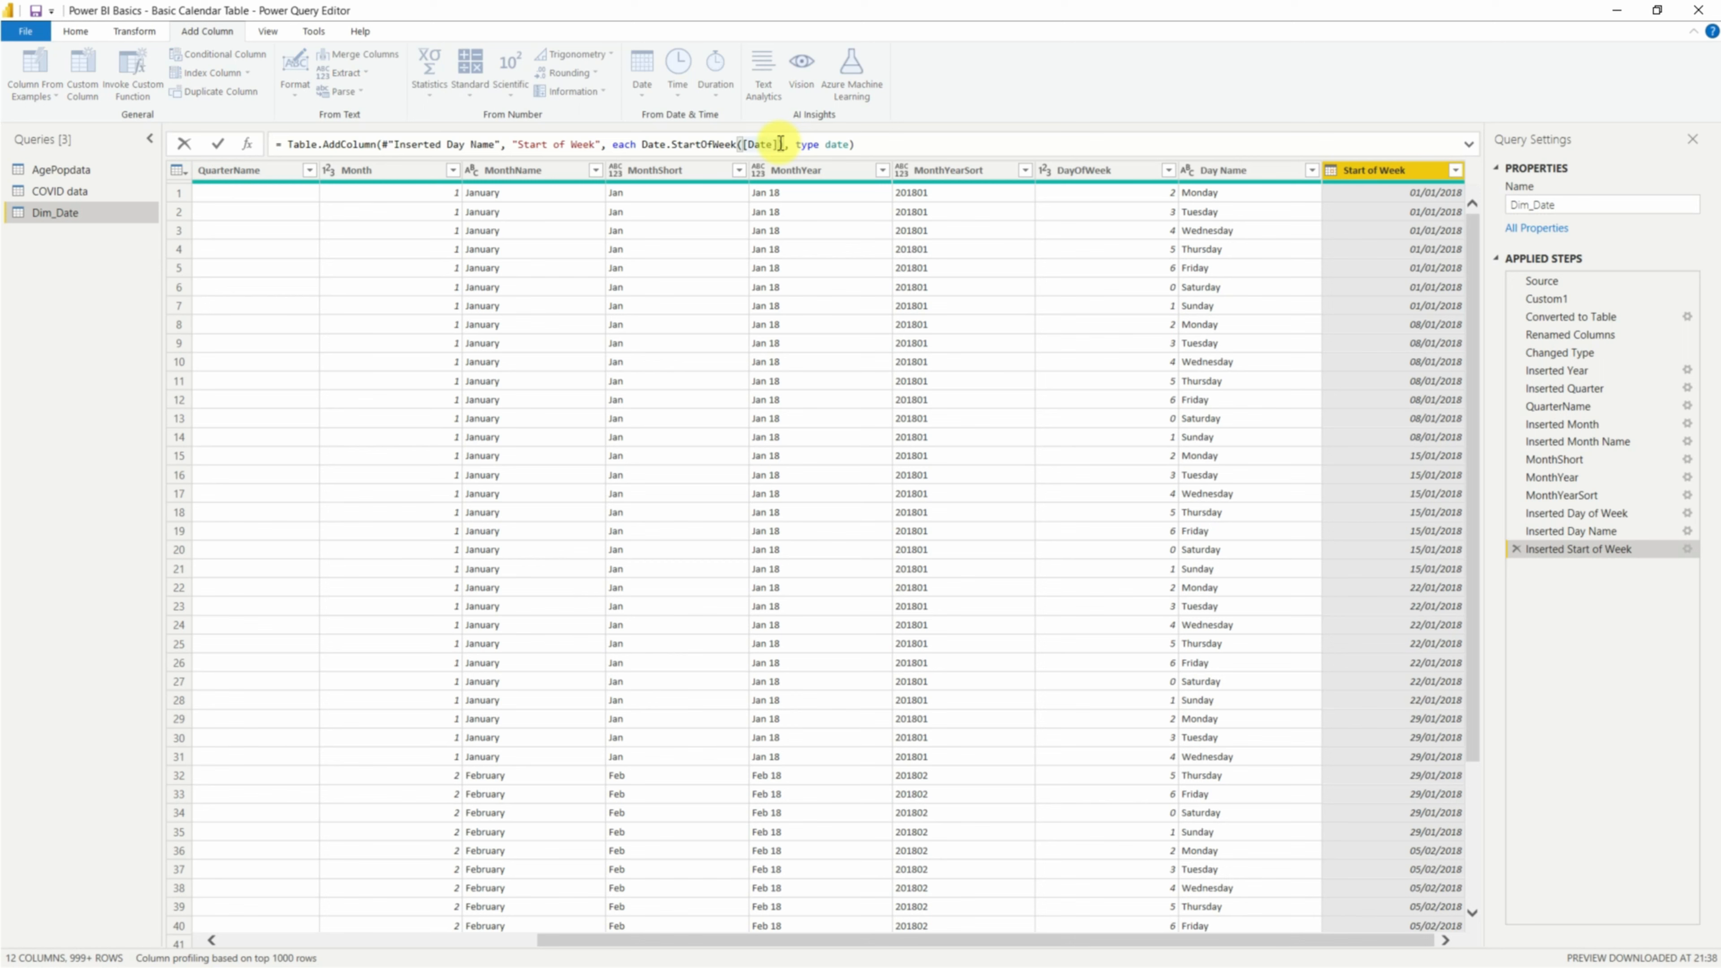
{"action": "type", "text": ","}
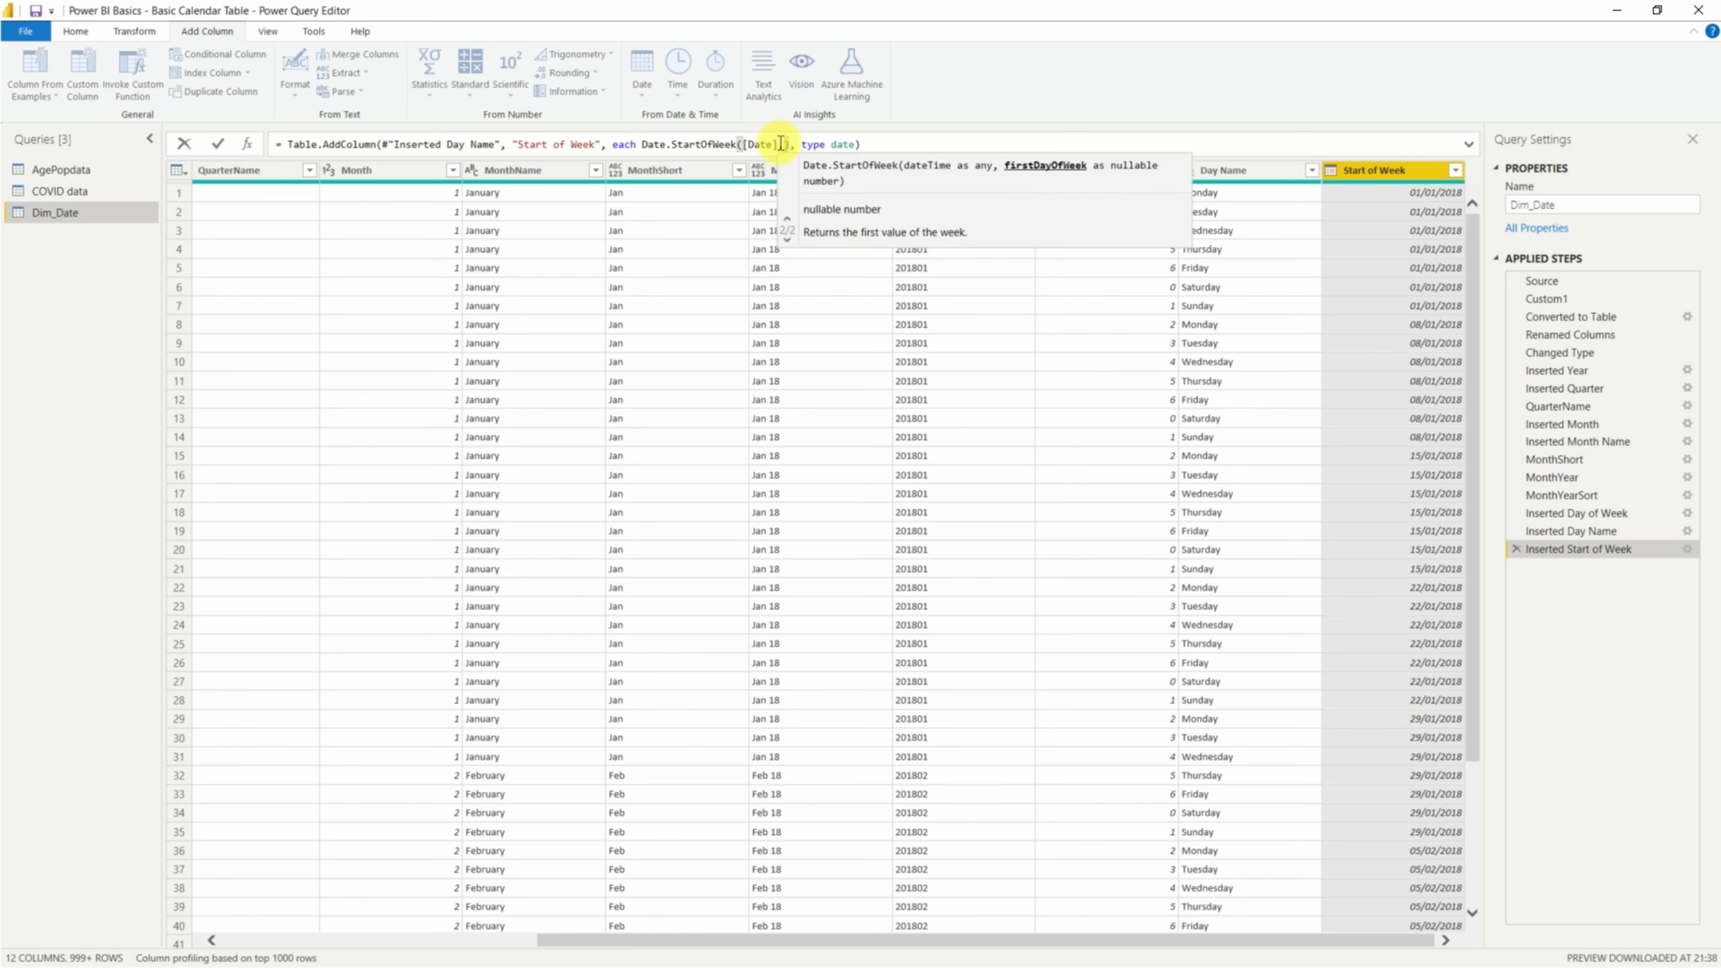
{"action": "type", "text": "Day.Saturday"}
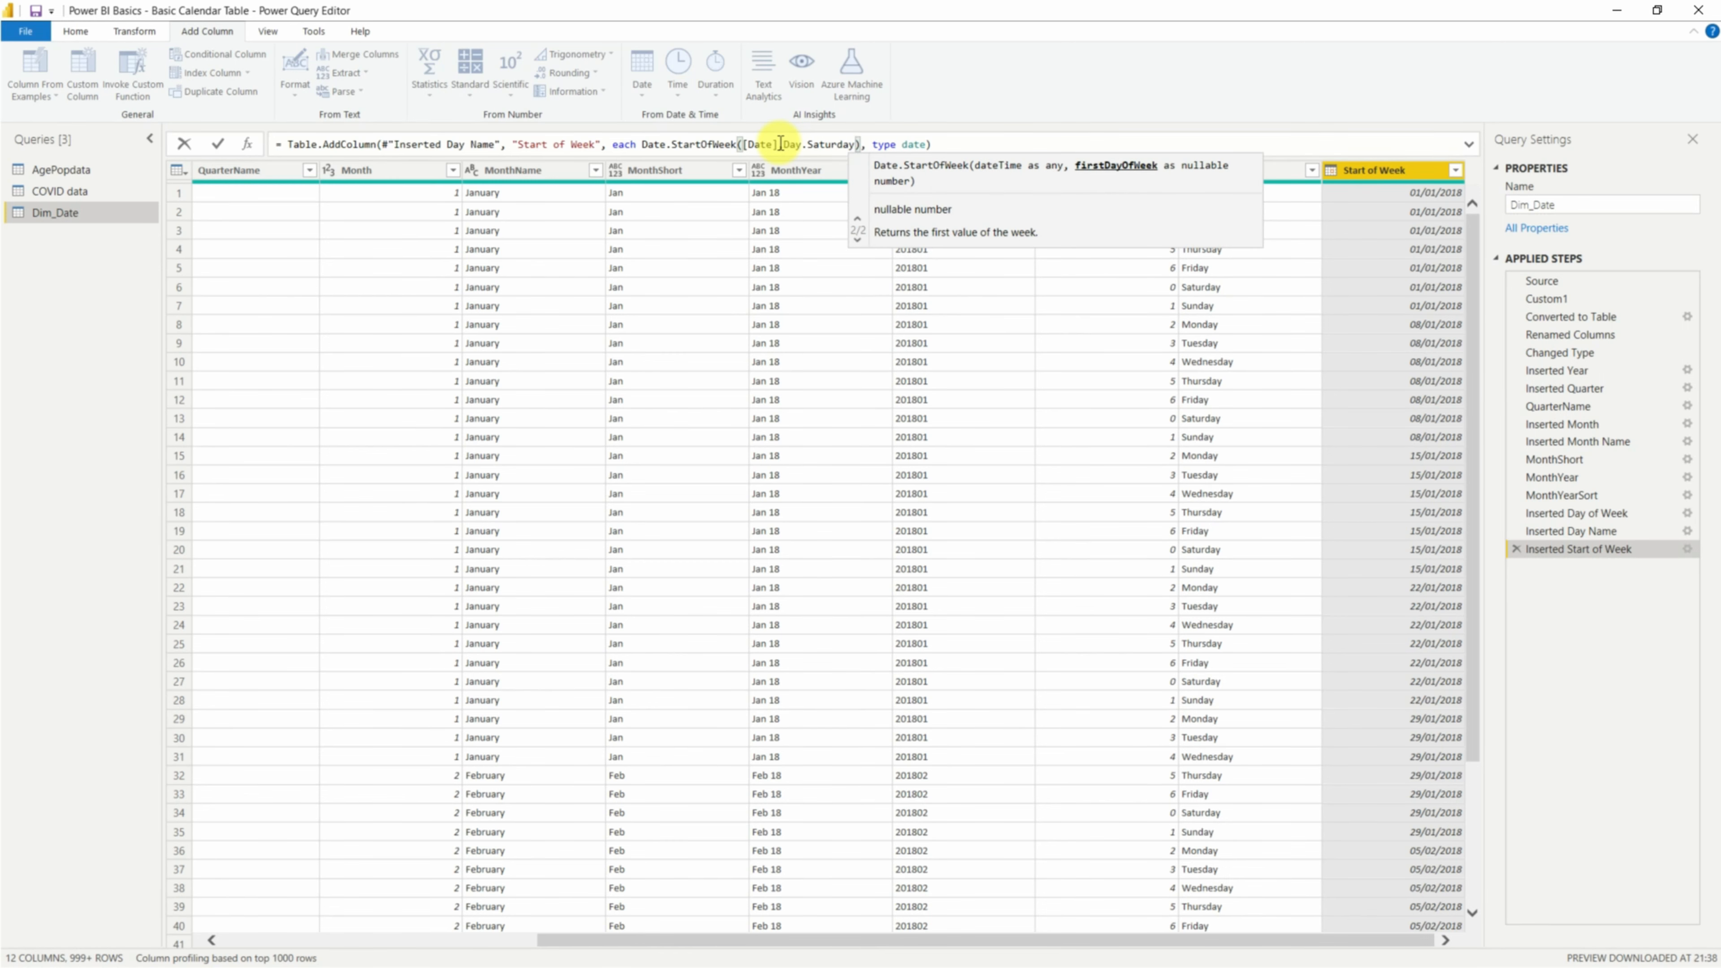
{"action": "key", "text": "Return"}
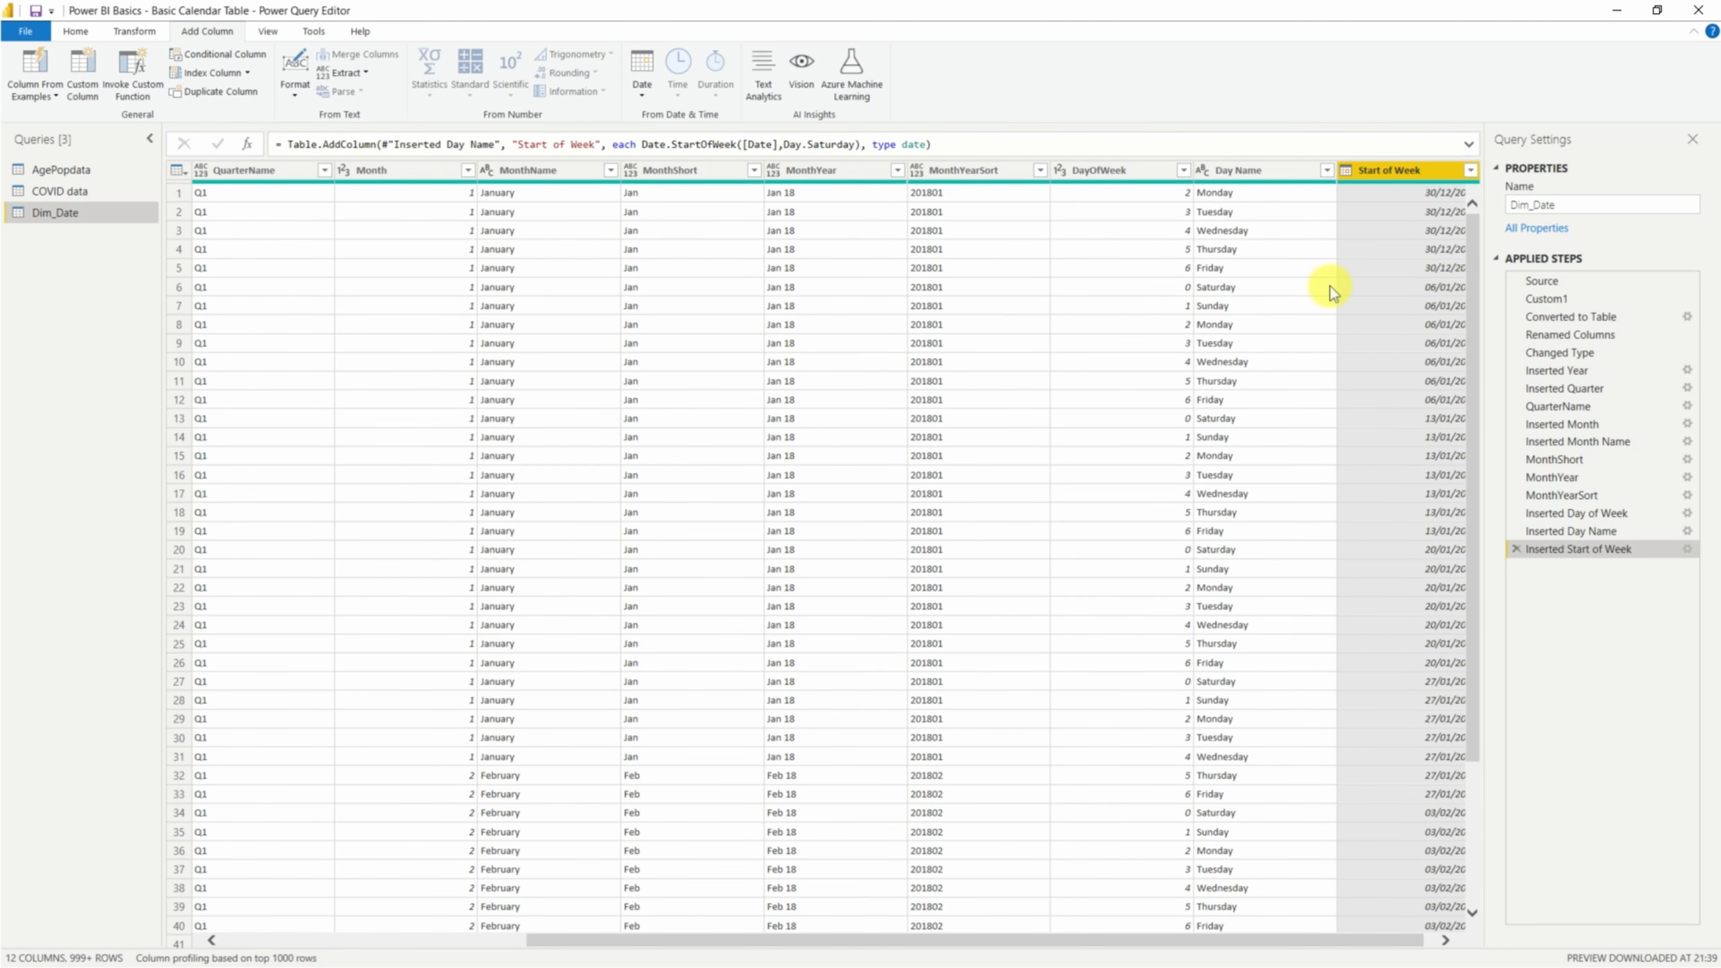
{"action": "left_click", "coordinate": [1446, 941]}
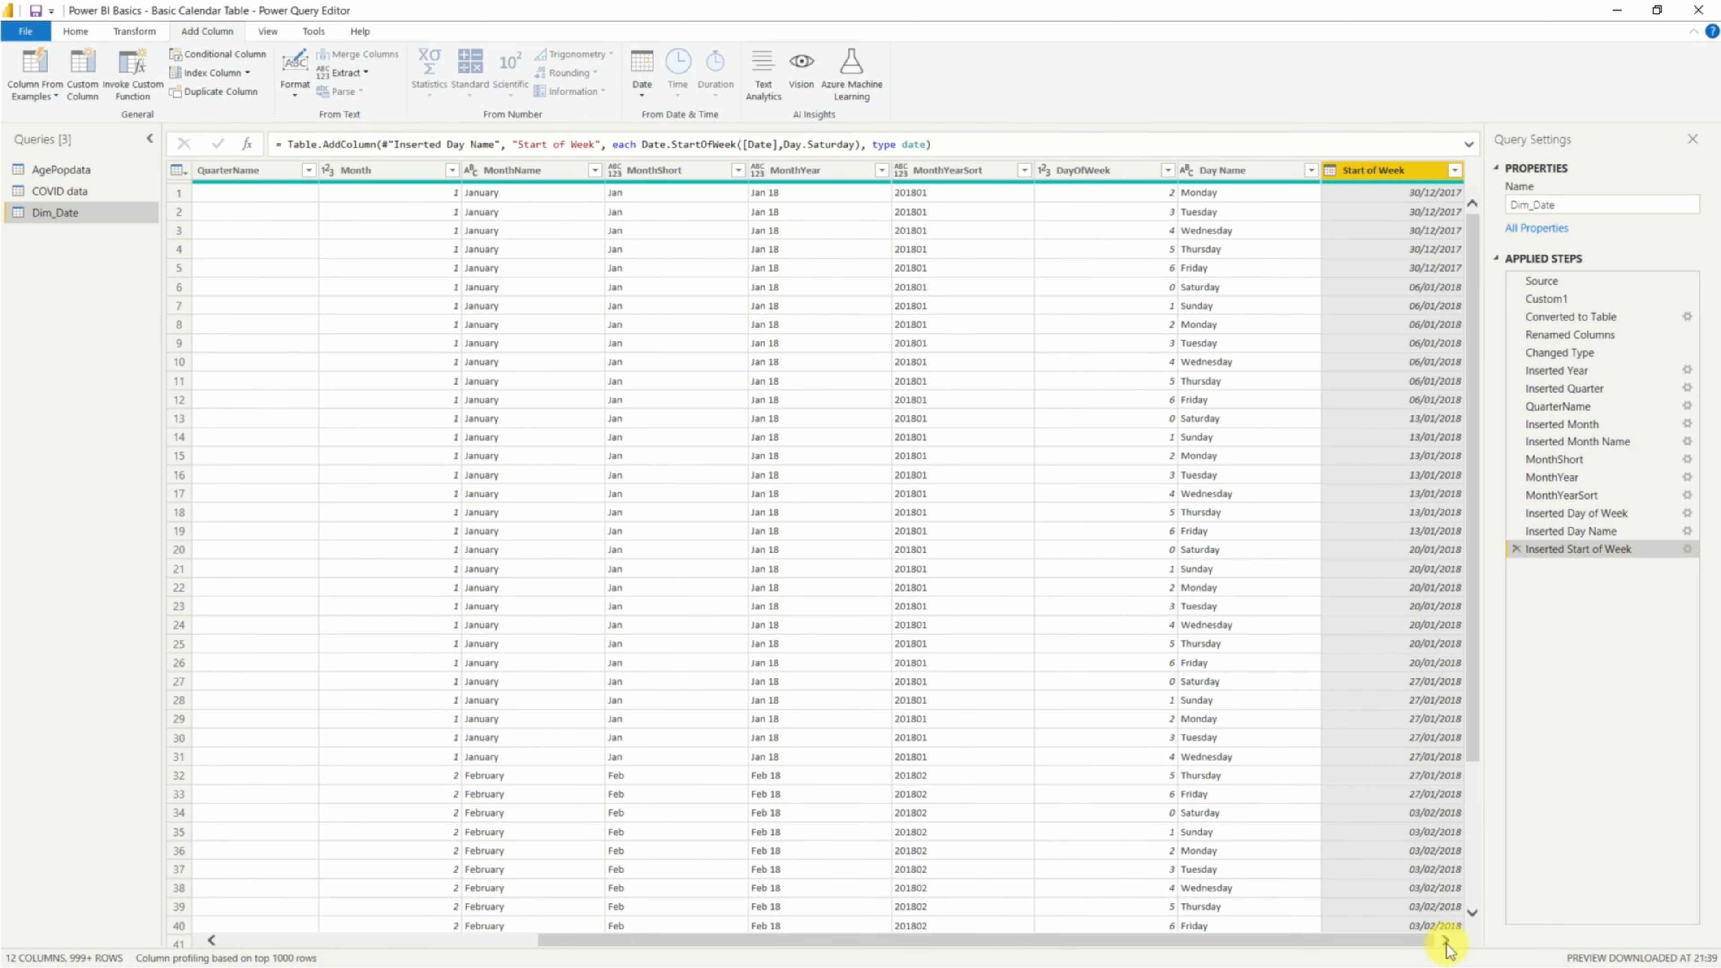
Step: Add an End of Week column derived from the Date column
{"action": "left_click", "coordinate": [373, 941]}
{"action": "left_click", "coordinate": [244, 170]}
{"action": "left_click", "coordinate": [642, 74]}
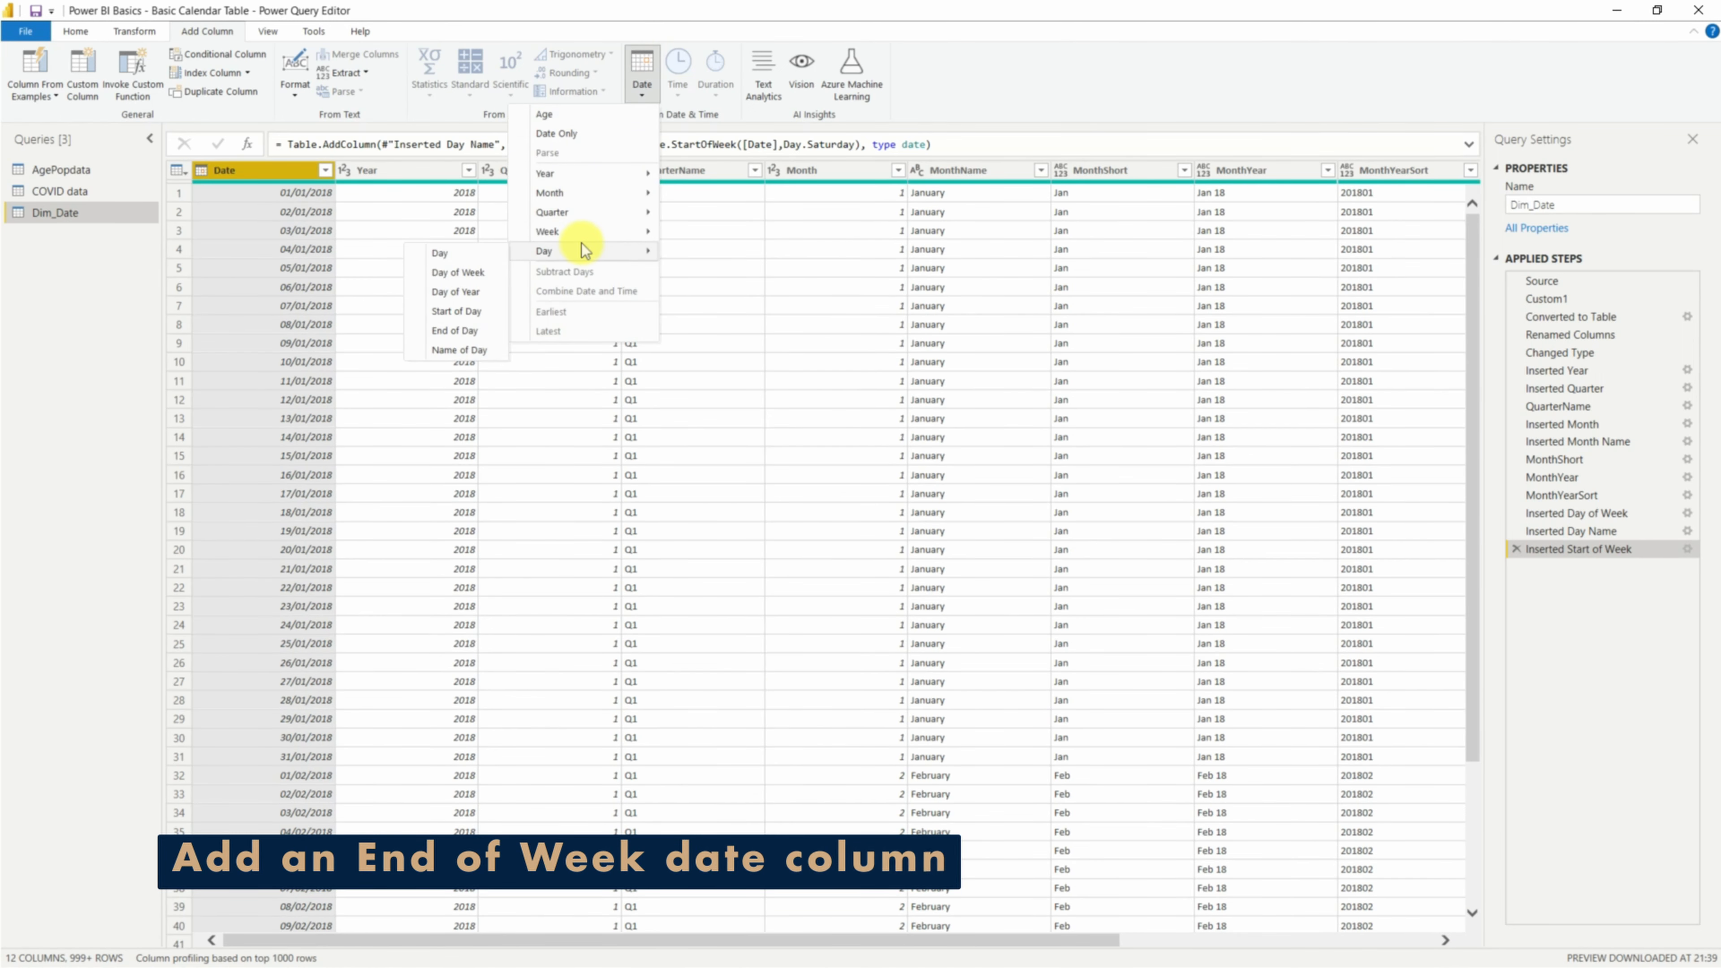
{"action": "left_click", "coordinate": [461, 290]}
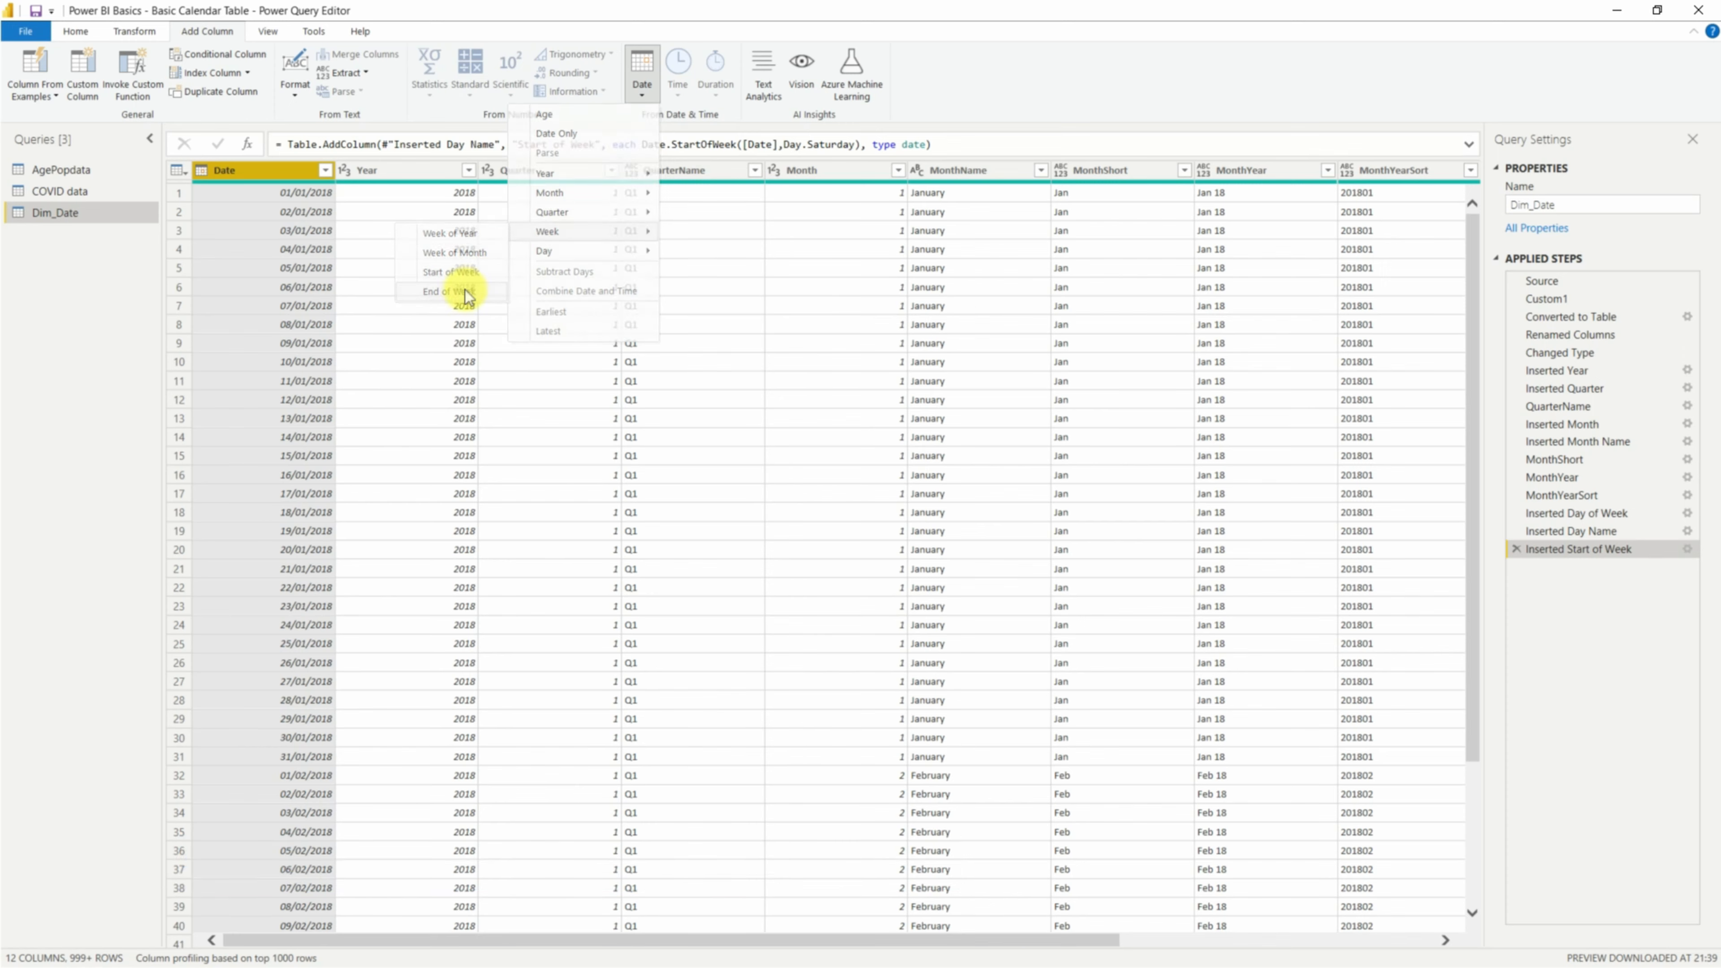
Step: Add Day.Saturday as the first day of the week in the End of Week column's Date.EndOfWeek formula
{"action": "type", "text": "Da"}
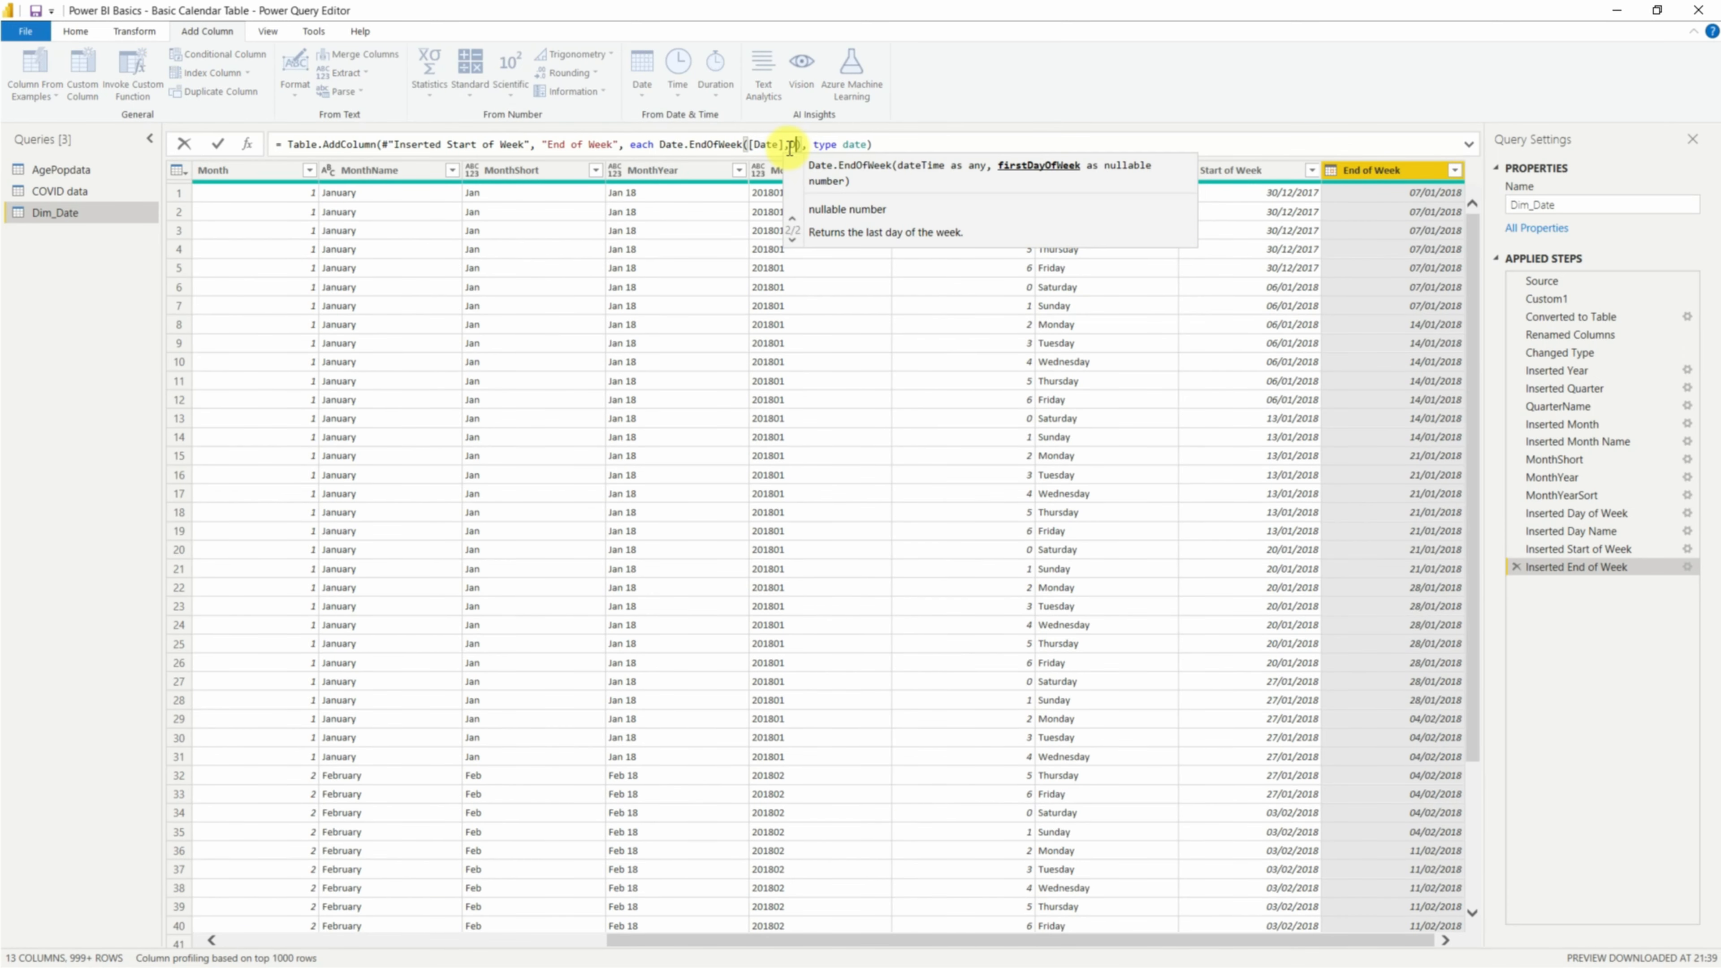
{"action": "key", "text": "Tab"}
{"action": "key", "text": "Return"}
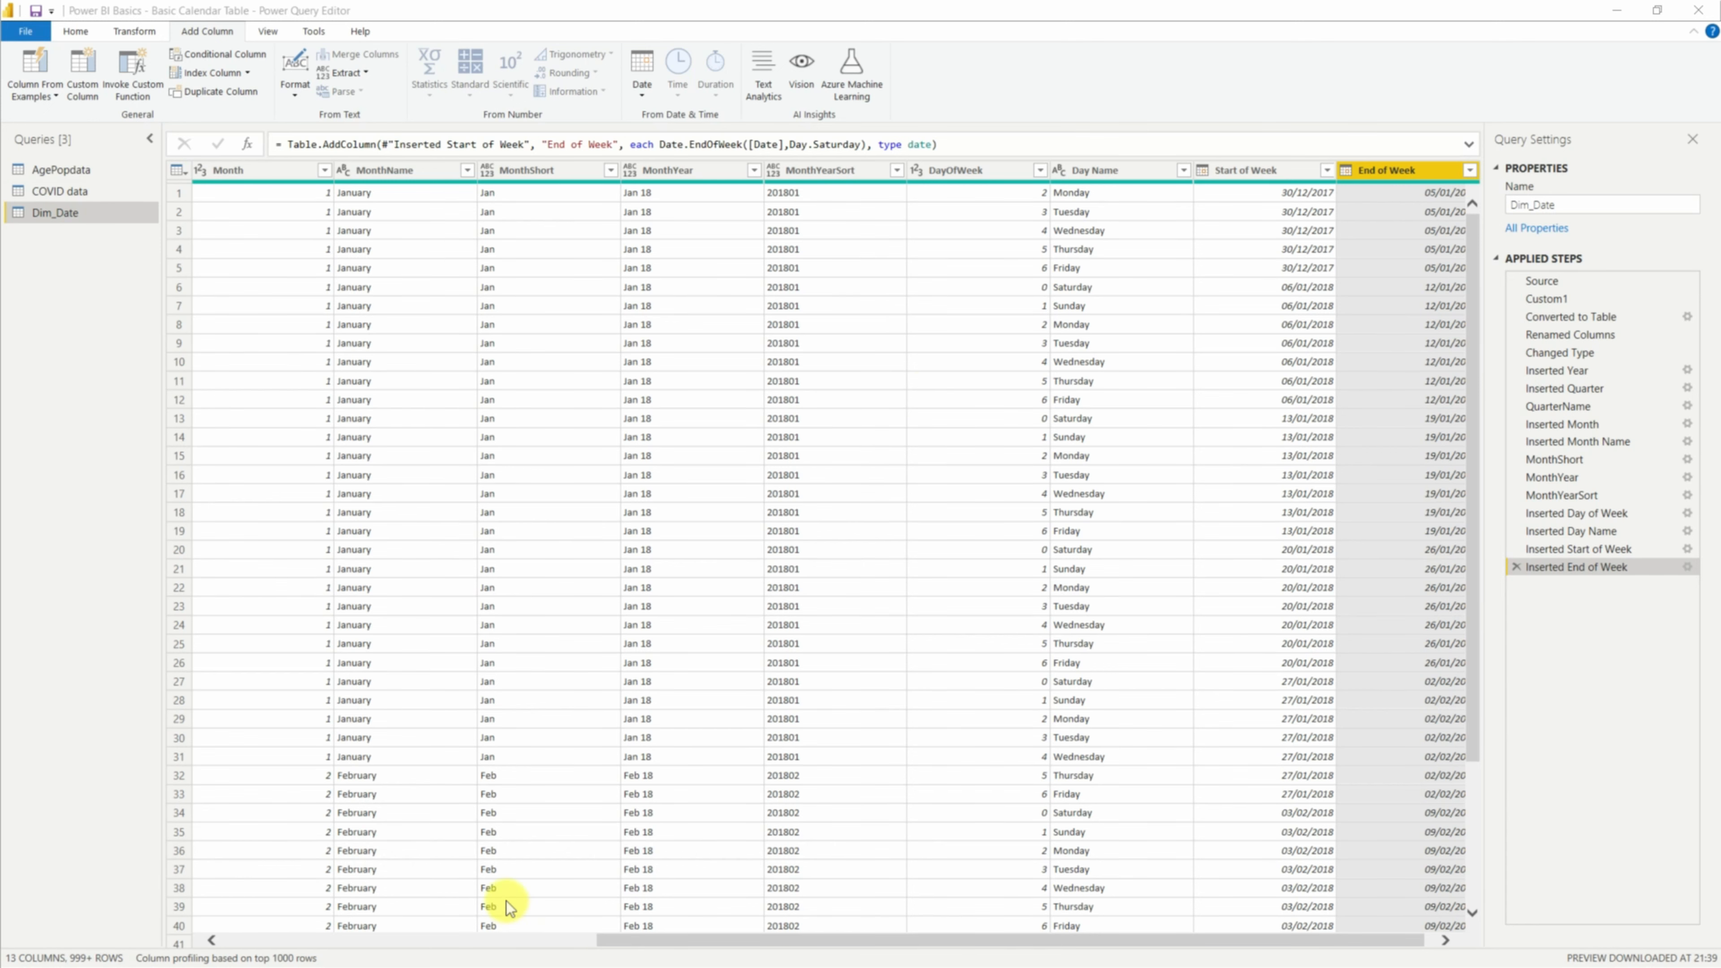
Step: Add a Week of Year column derived from the Date column
{"action": "left_click", "coordinate": [494, 943]}
{"action": "left_click", "coordinate": [227, 170]}
{"action": "left_click", "coordinate": [642, 75]}
{"action": "mouse_move", "coordinate": [569, 231]}
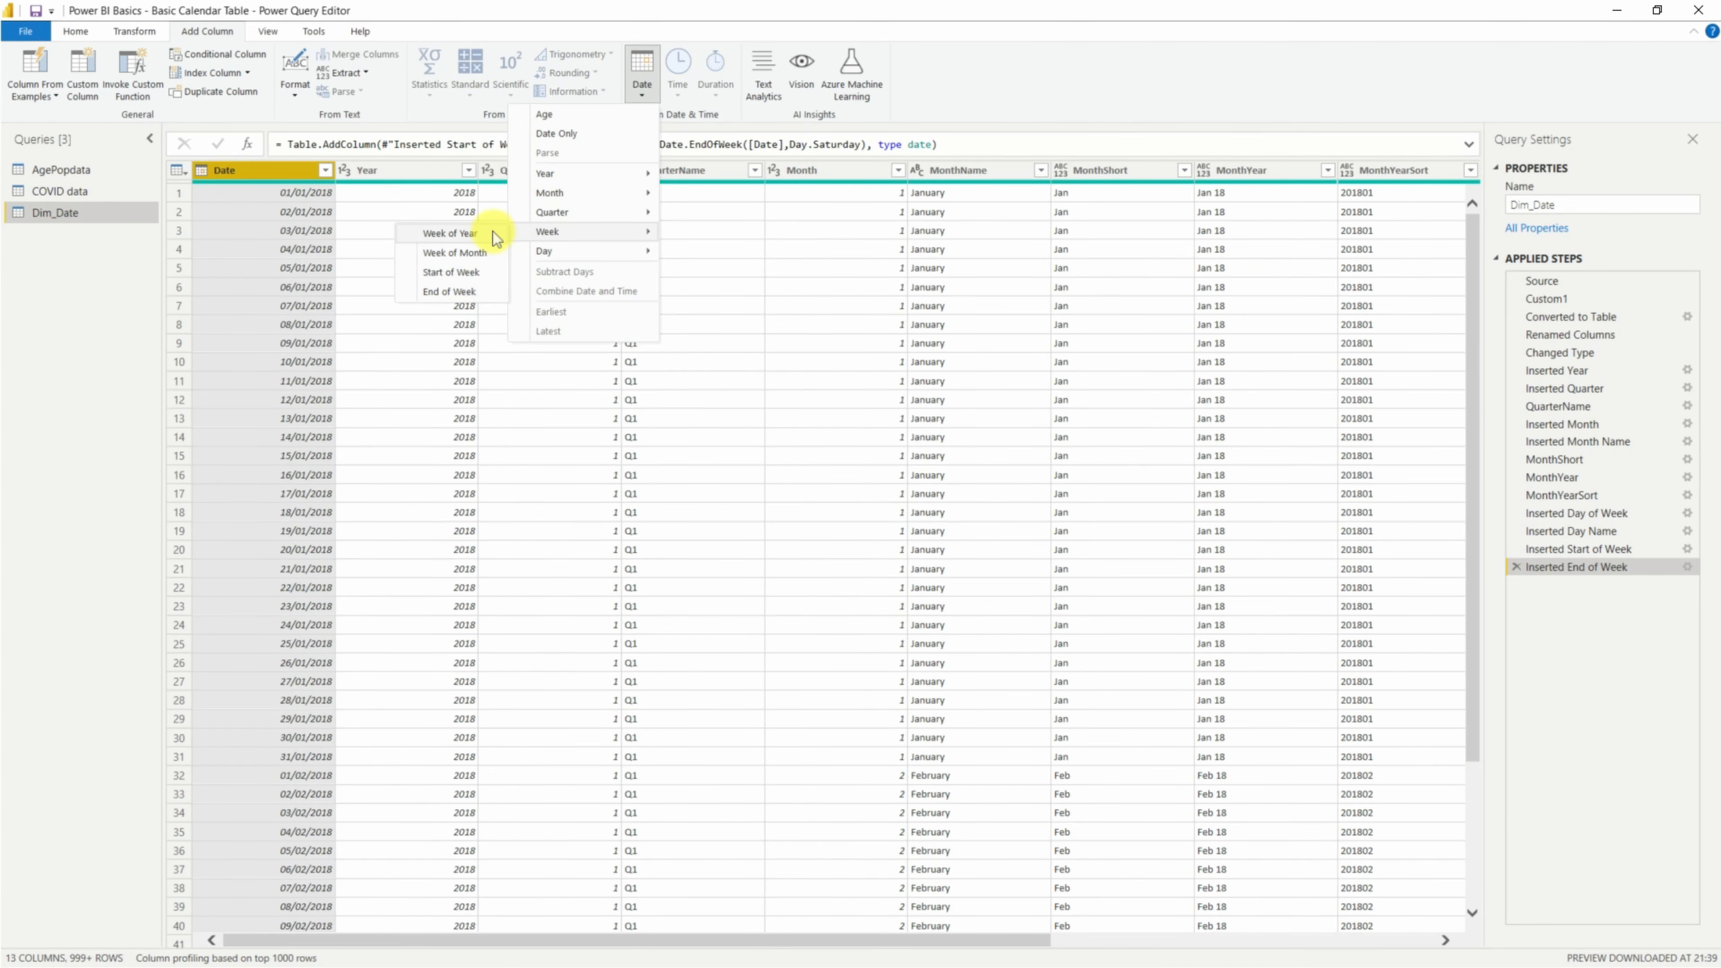
{"action": "left_click", "coordinate": [494, 233]}
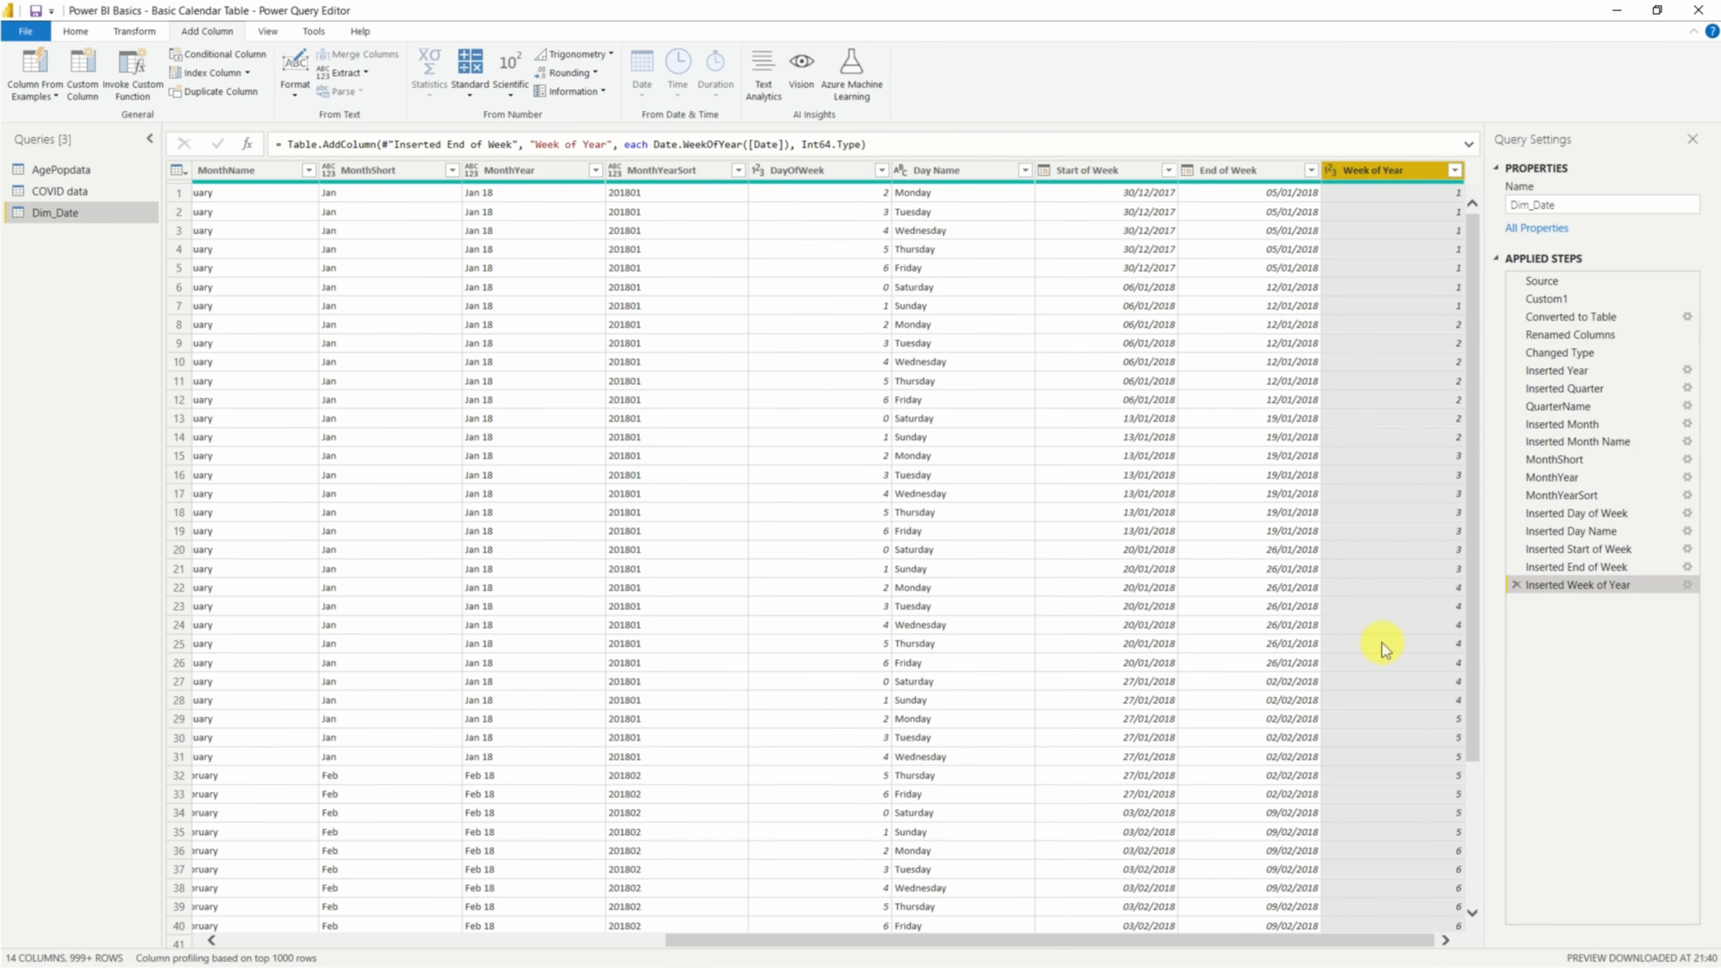
{"action": "scroll", "coordinate": [269, 164], "scroll_direction": "left", "scroll_amount": 10}
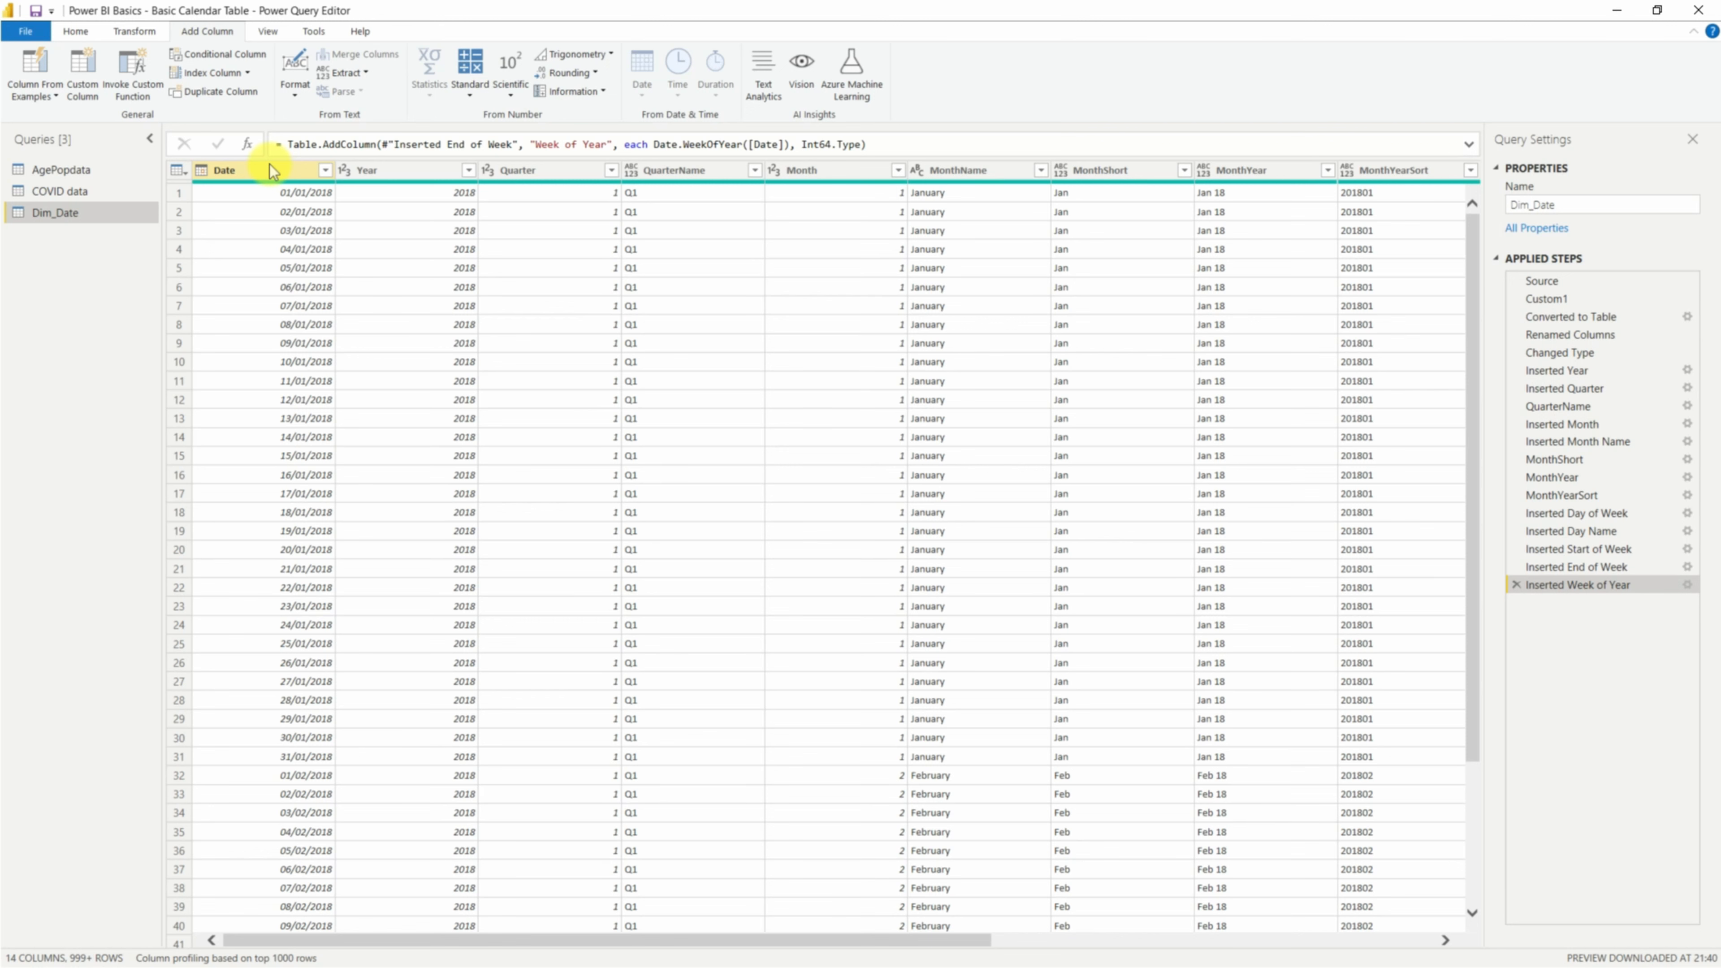
{"action": "left_click", "coordinate": [269, 166]}
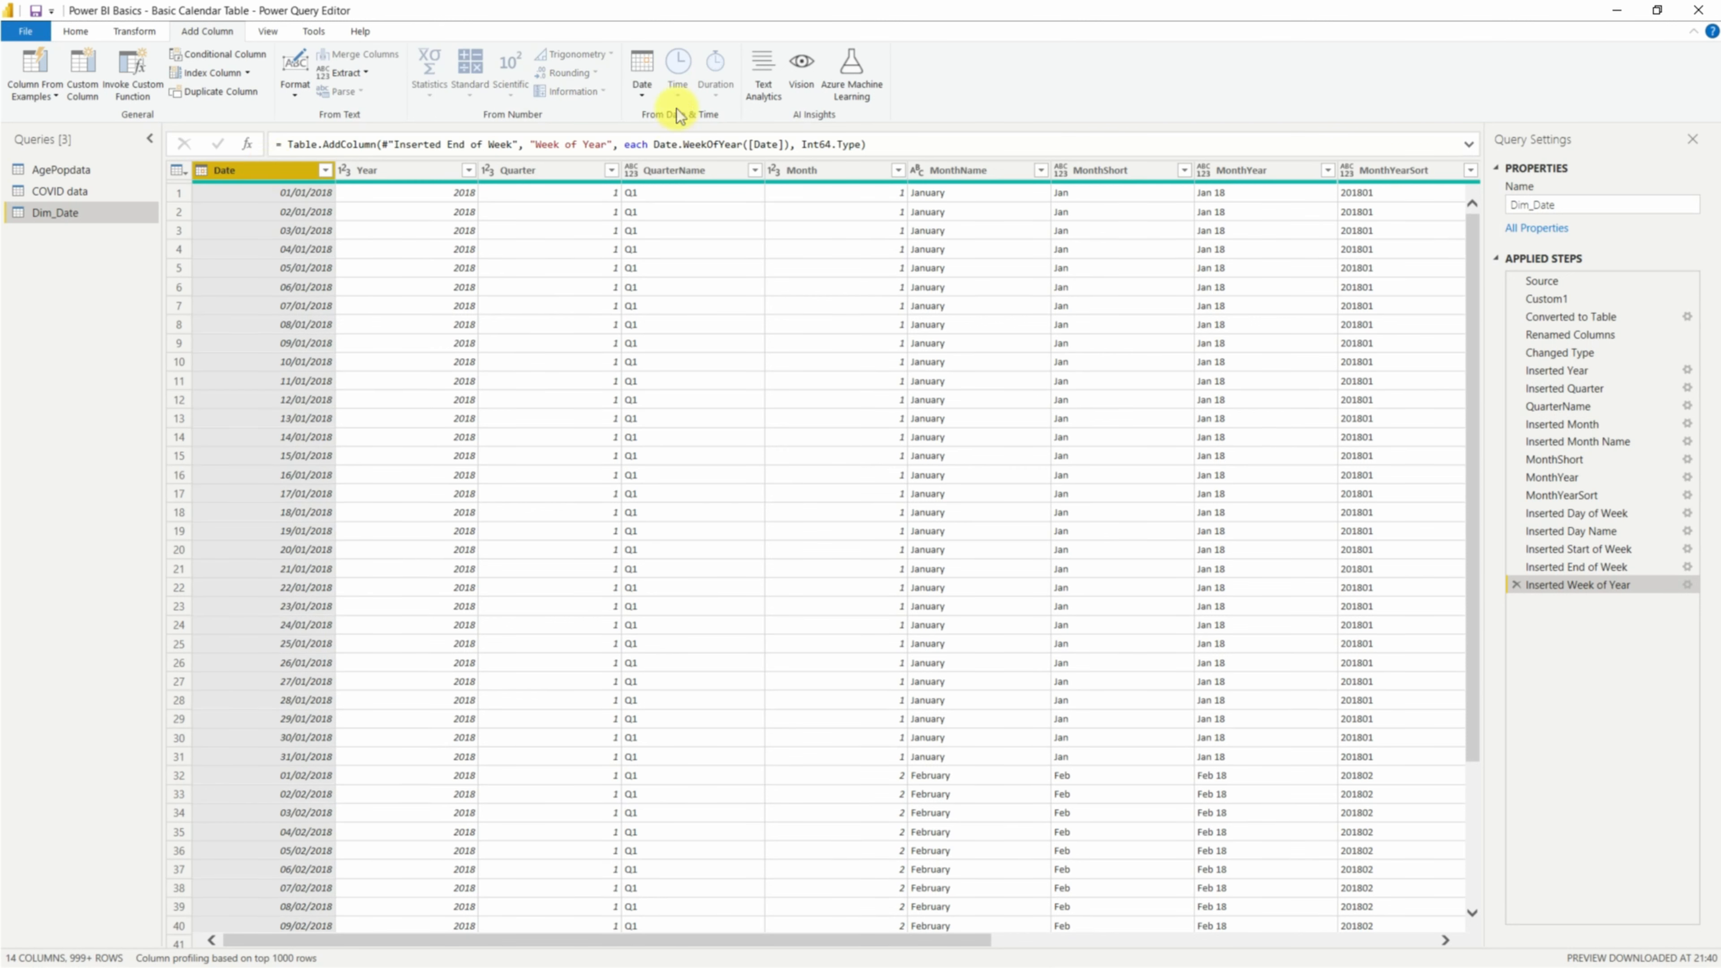
{"action": "left_click", "coordinate": [641, 95]}
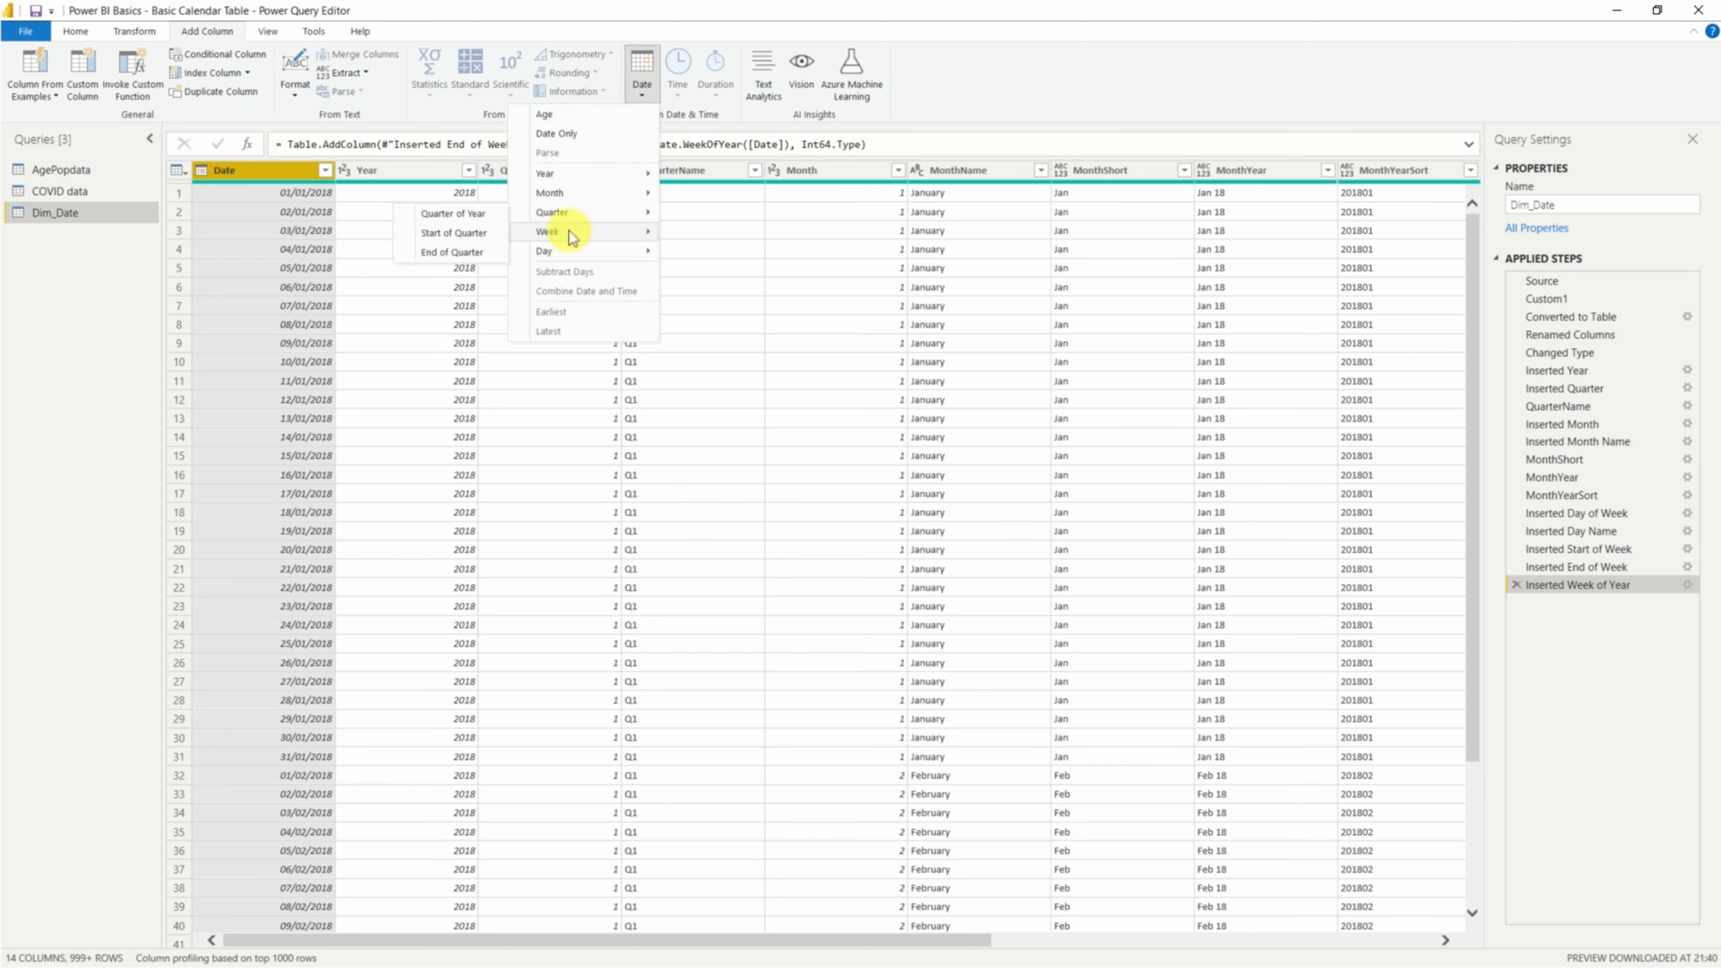
{"action": "key", "text": "Escape"}
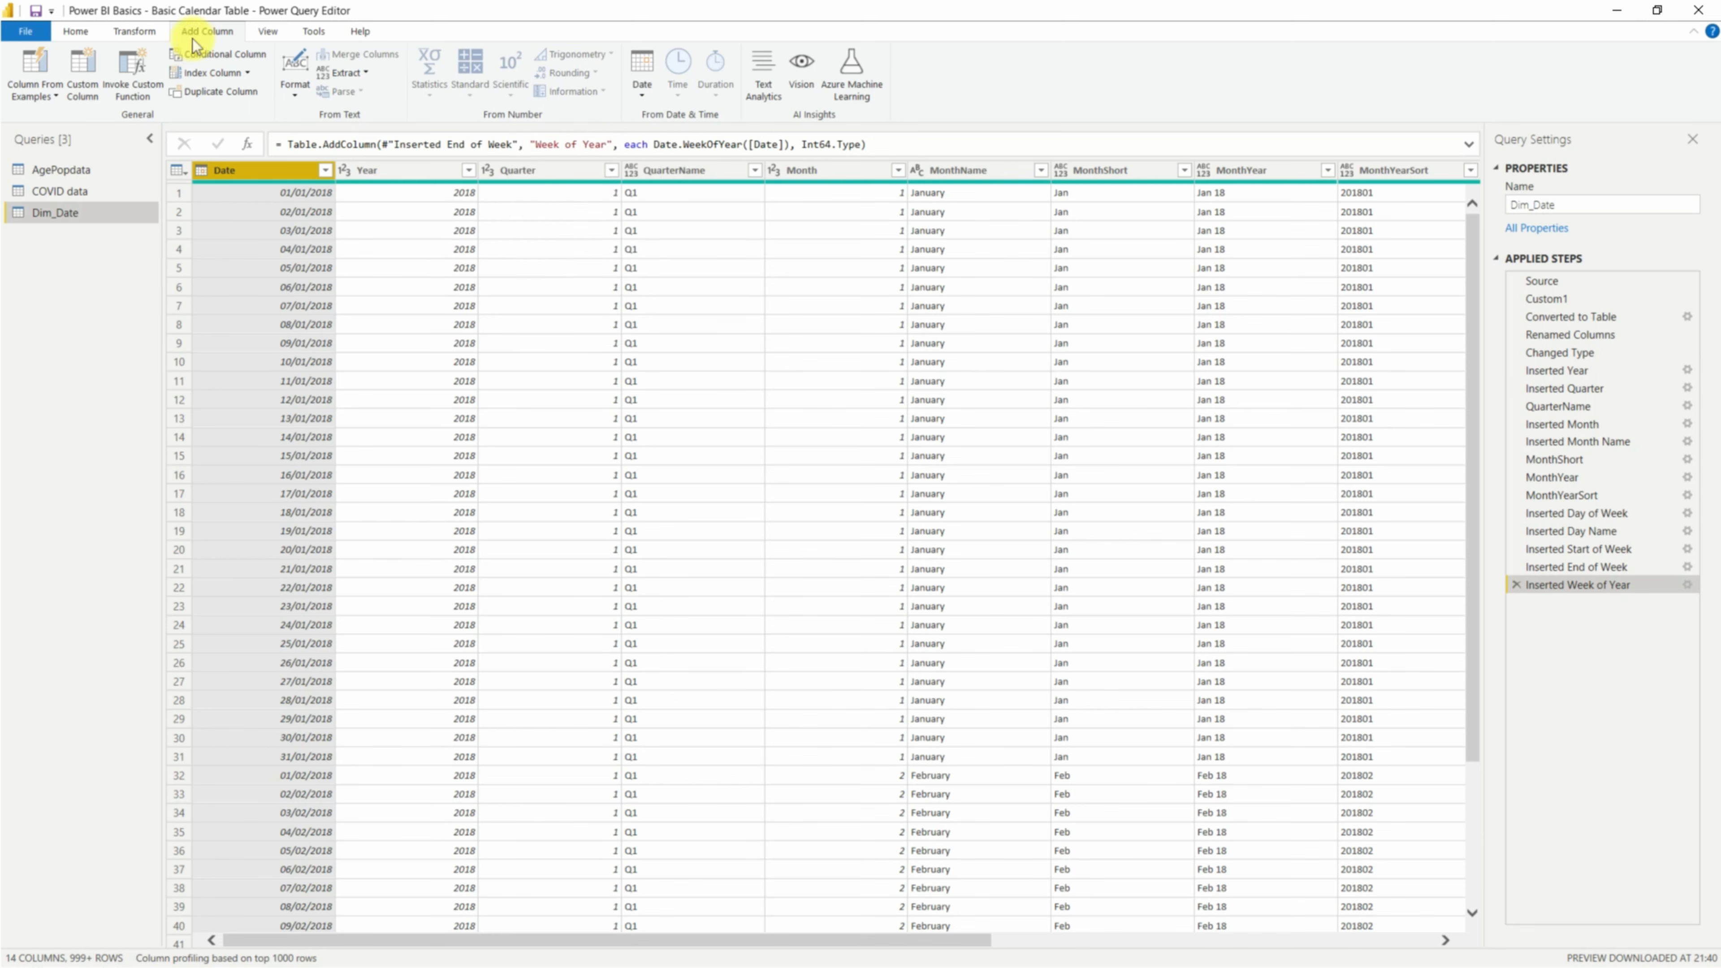
Step: Close and apply the query changes, and place the Dim_Date table below the other tables in the model view
{"action": "left_click", "coordinate": [75, 30]}
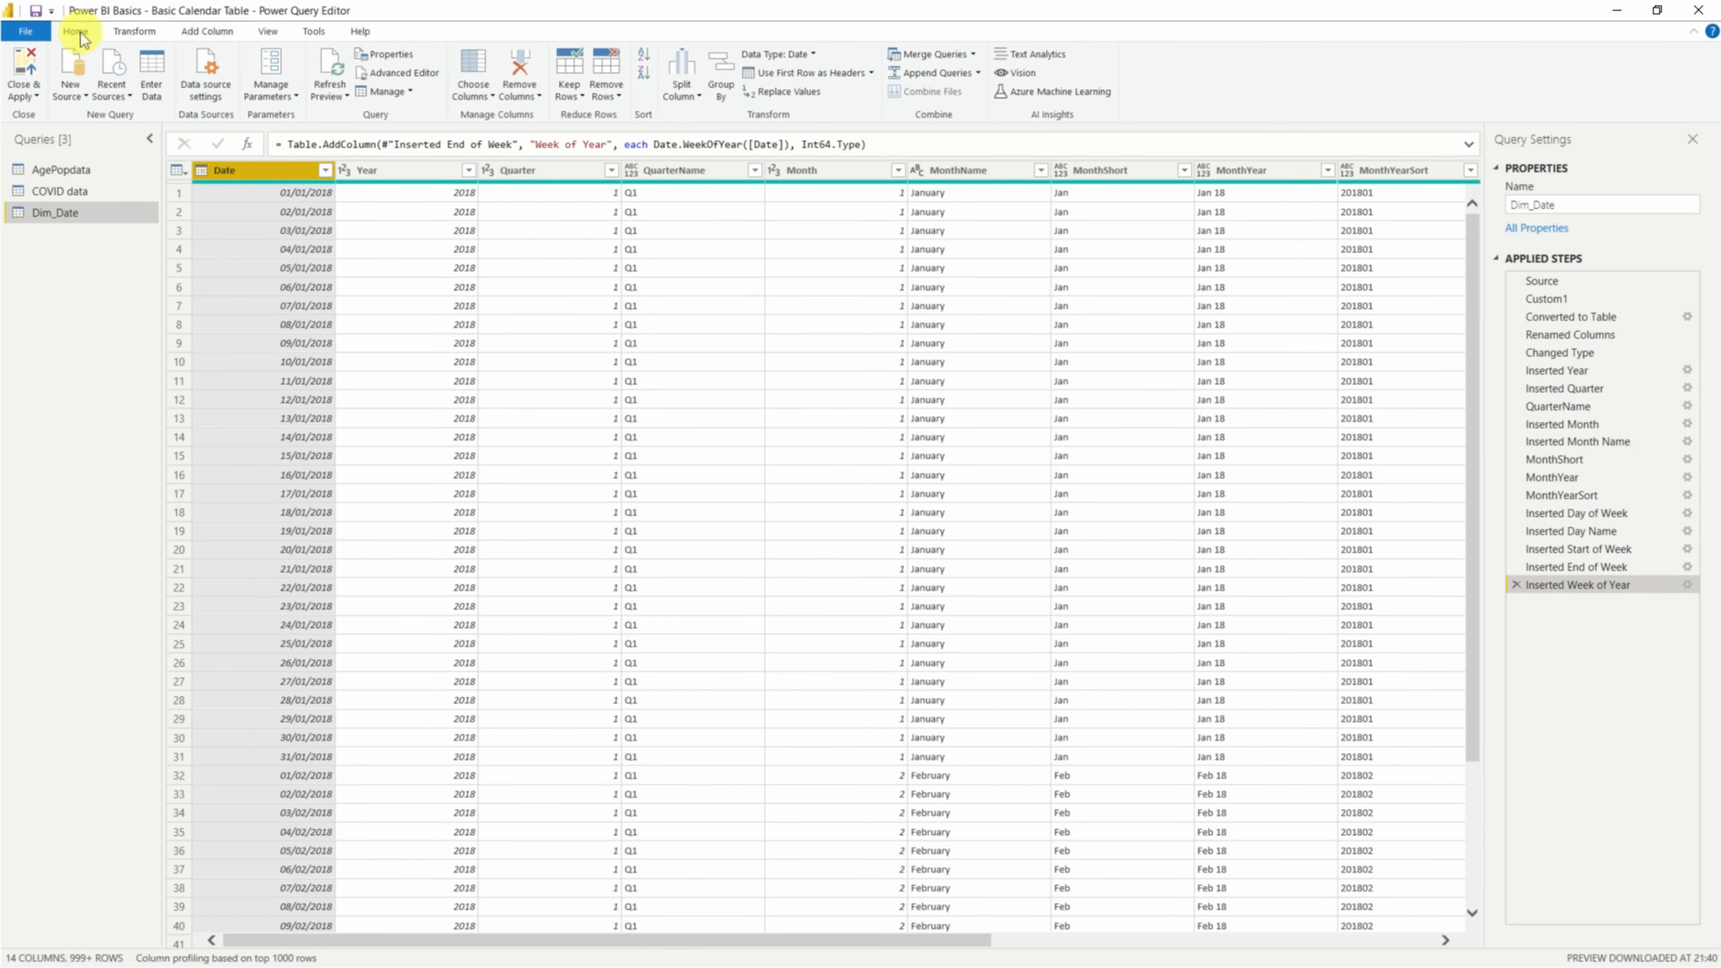
{"action": "left_click", "coordinate": [30, 74]}
{"action": "left_click", "coordinate": [18, 234]}
{"action": "left_click_drag", "start_coordinate": [1074, 228], "coordinate": [598, 507]}
Step: Create an active many-to-one relationship with single cross filtering from the COVID data date field to the Dim_Date Date field
{"action": "left_click", "coordinate": [280, 281]}
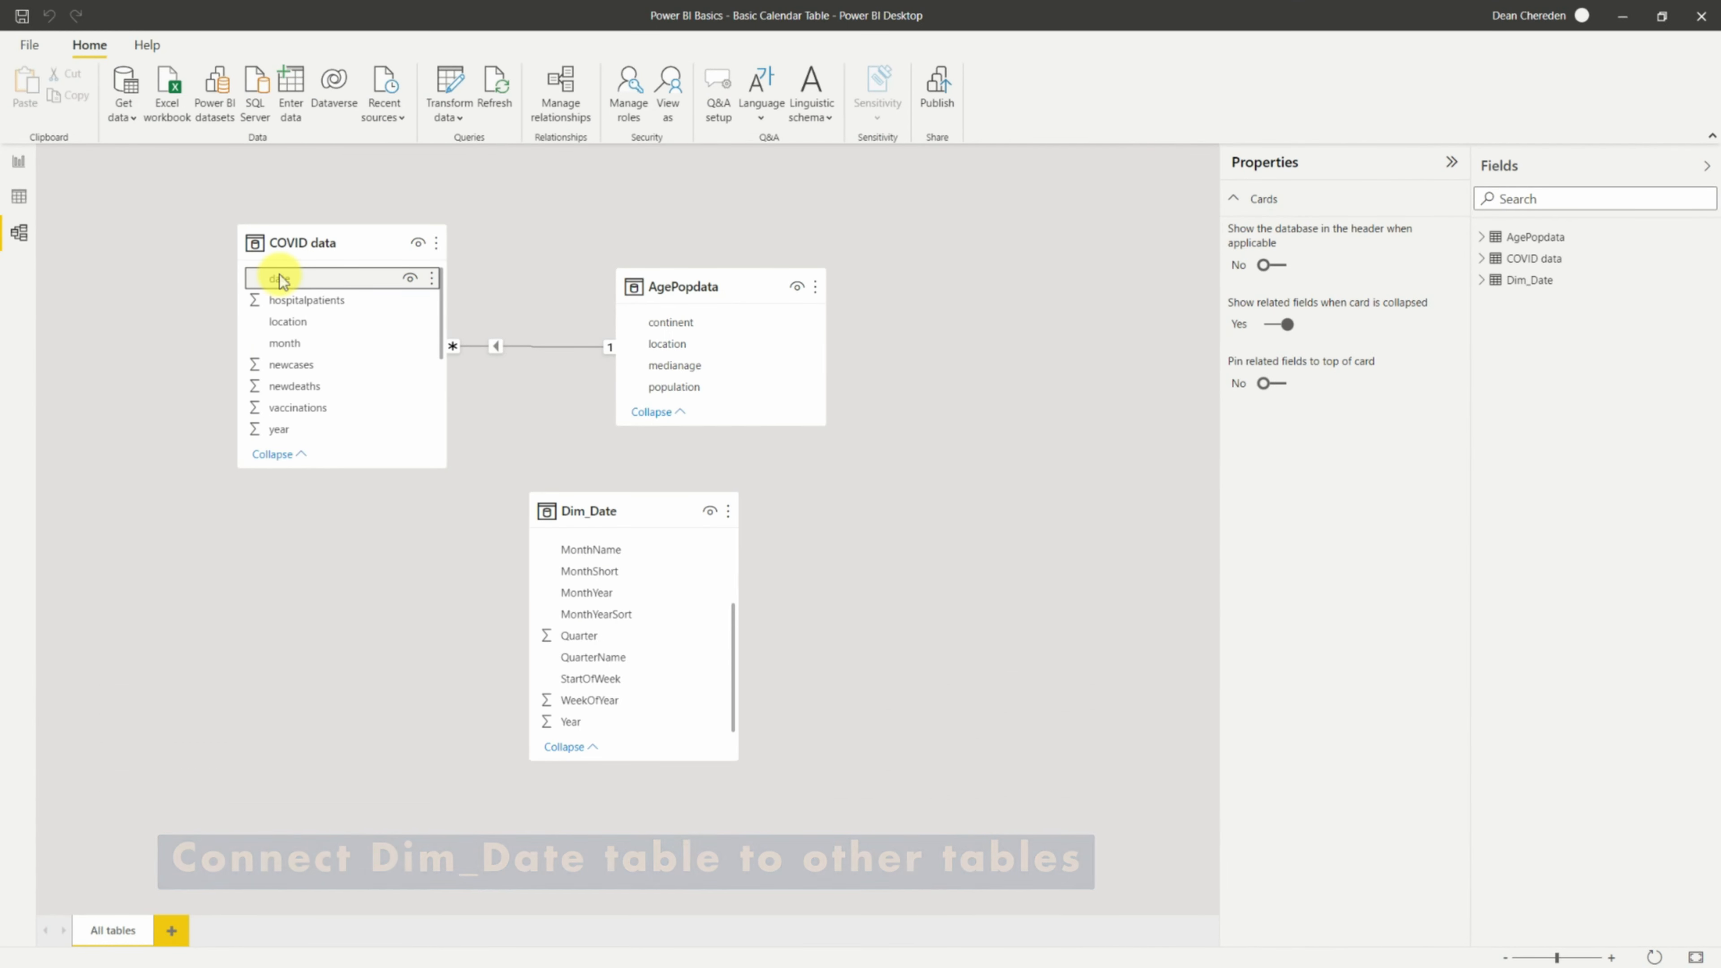
{"action": "left_click_drag", "start_coordinate": [280, 281], "coordinate": [576, 543]}
{"action": "scroll", "coordinate": [585, 551], "scroll_direction": "up", "scroll_amount": 3}
{"action": "double_click", "coordinate": [542, 465]}
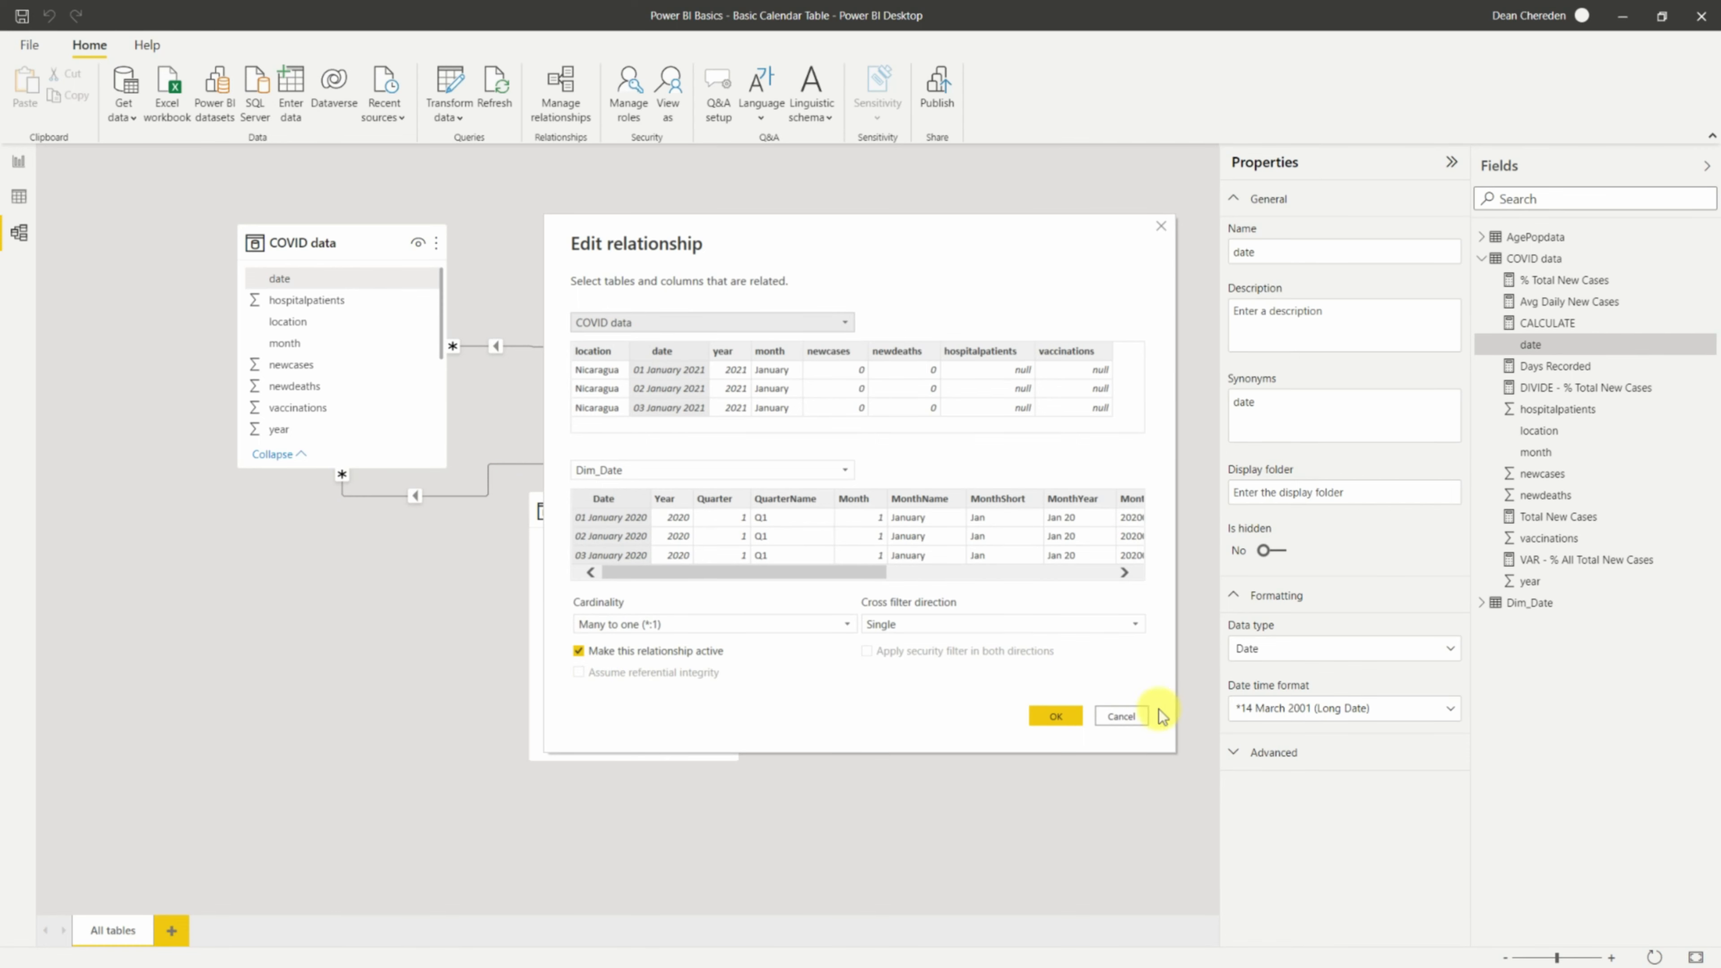
{"action": "left_click", "coordinate": [1055, 716]}
Step: Insert a line chart on the Calendar Table report page and enlarge it
{"action": "left_click", "coordinate": [19, 161]}
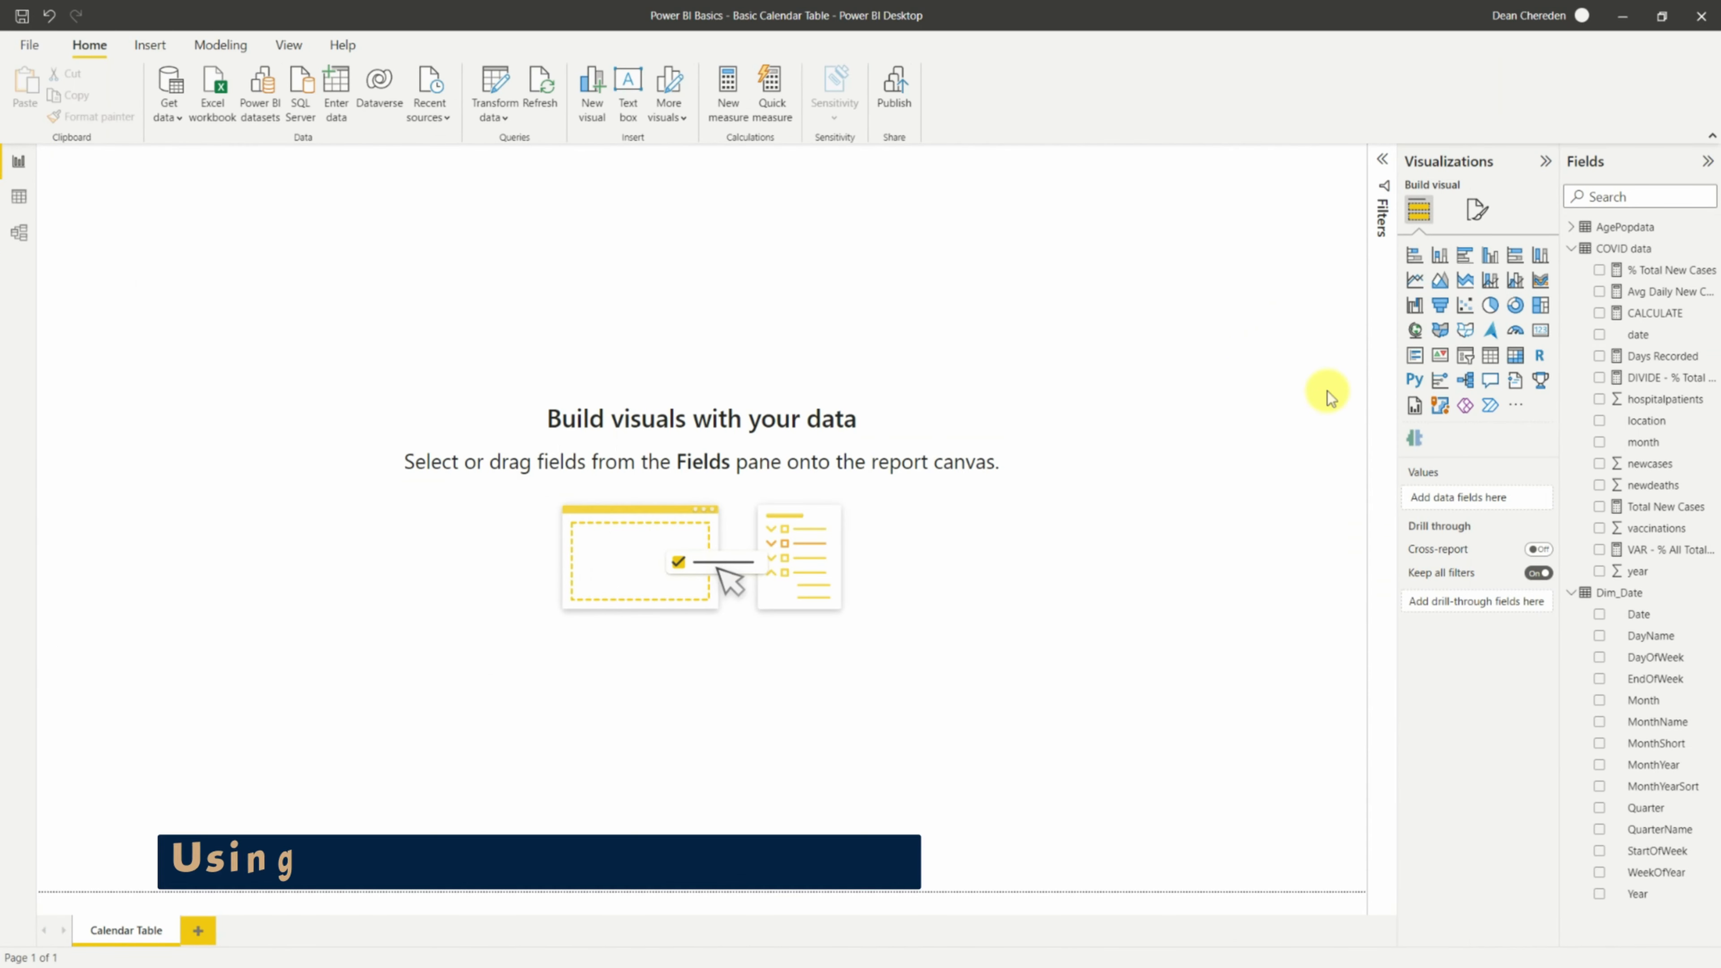
{"action": "left_click", "coordinate": [1414, 280]}
{"action": "left_click_drag", "start_coordinate": [334, 432], "coordinate": [663, 578]}
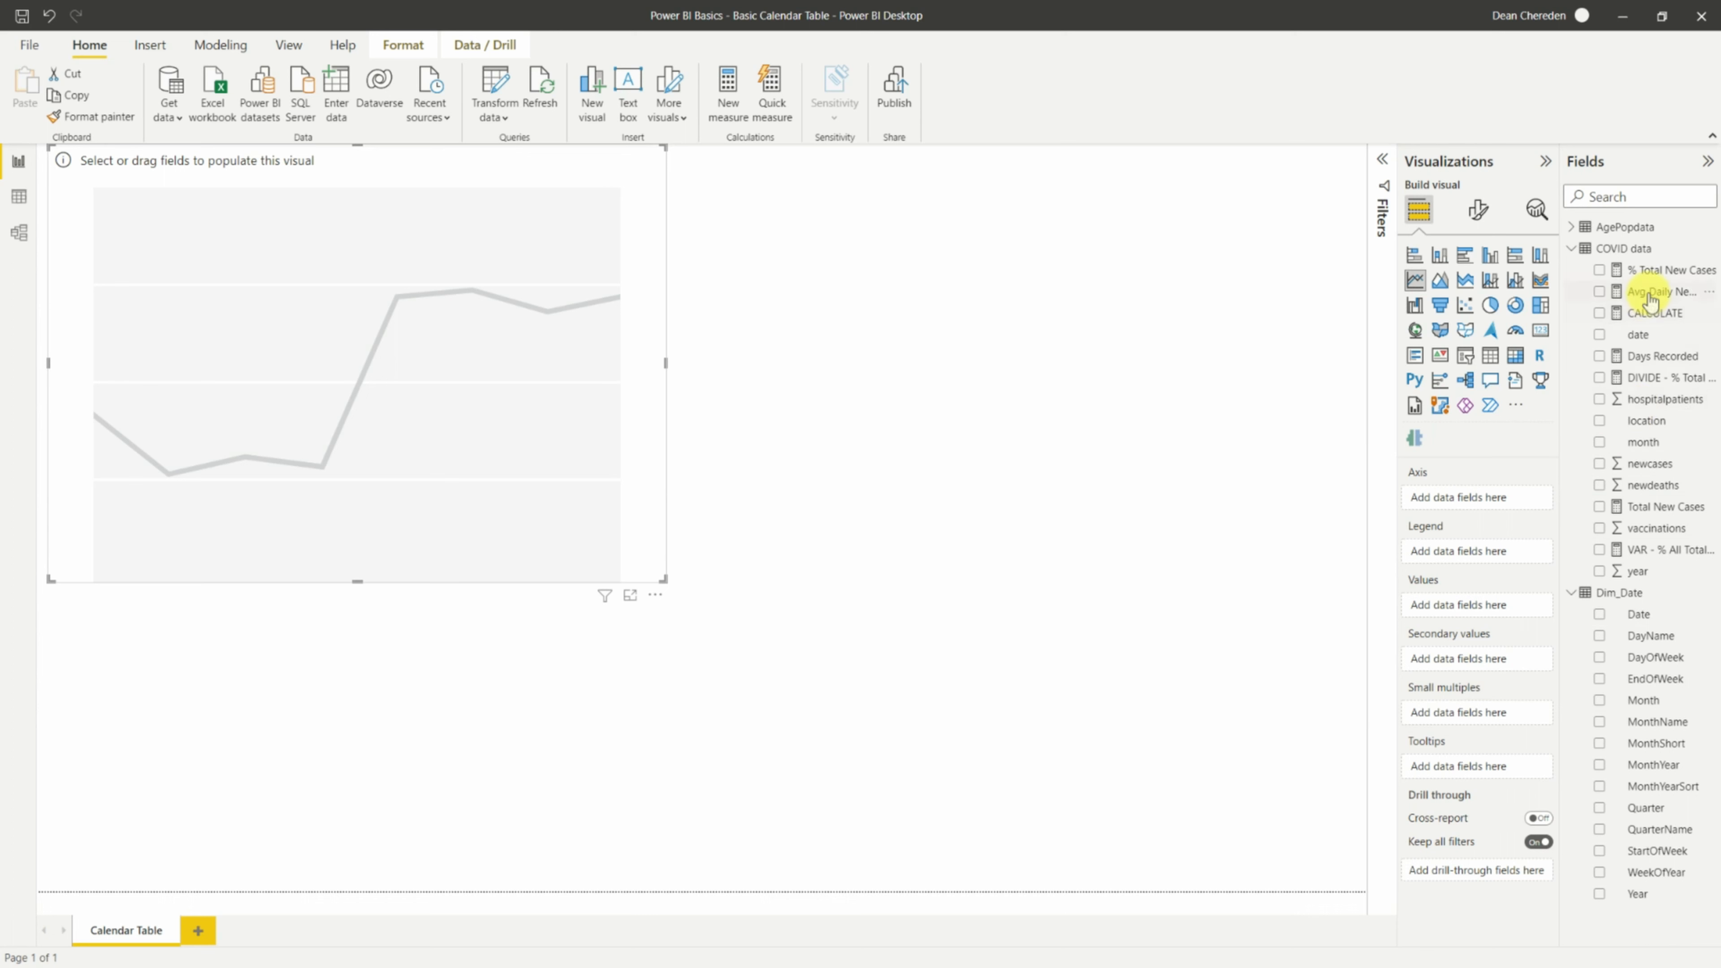
Step: Plot Avg Daily New Cases against the Dim_Date MonthYear field in the line chart and widen the chart across the page
{"action": "left_click_drag", "start_coordinate": [1654, 294], "coordinate": [1496, 606]}
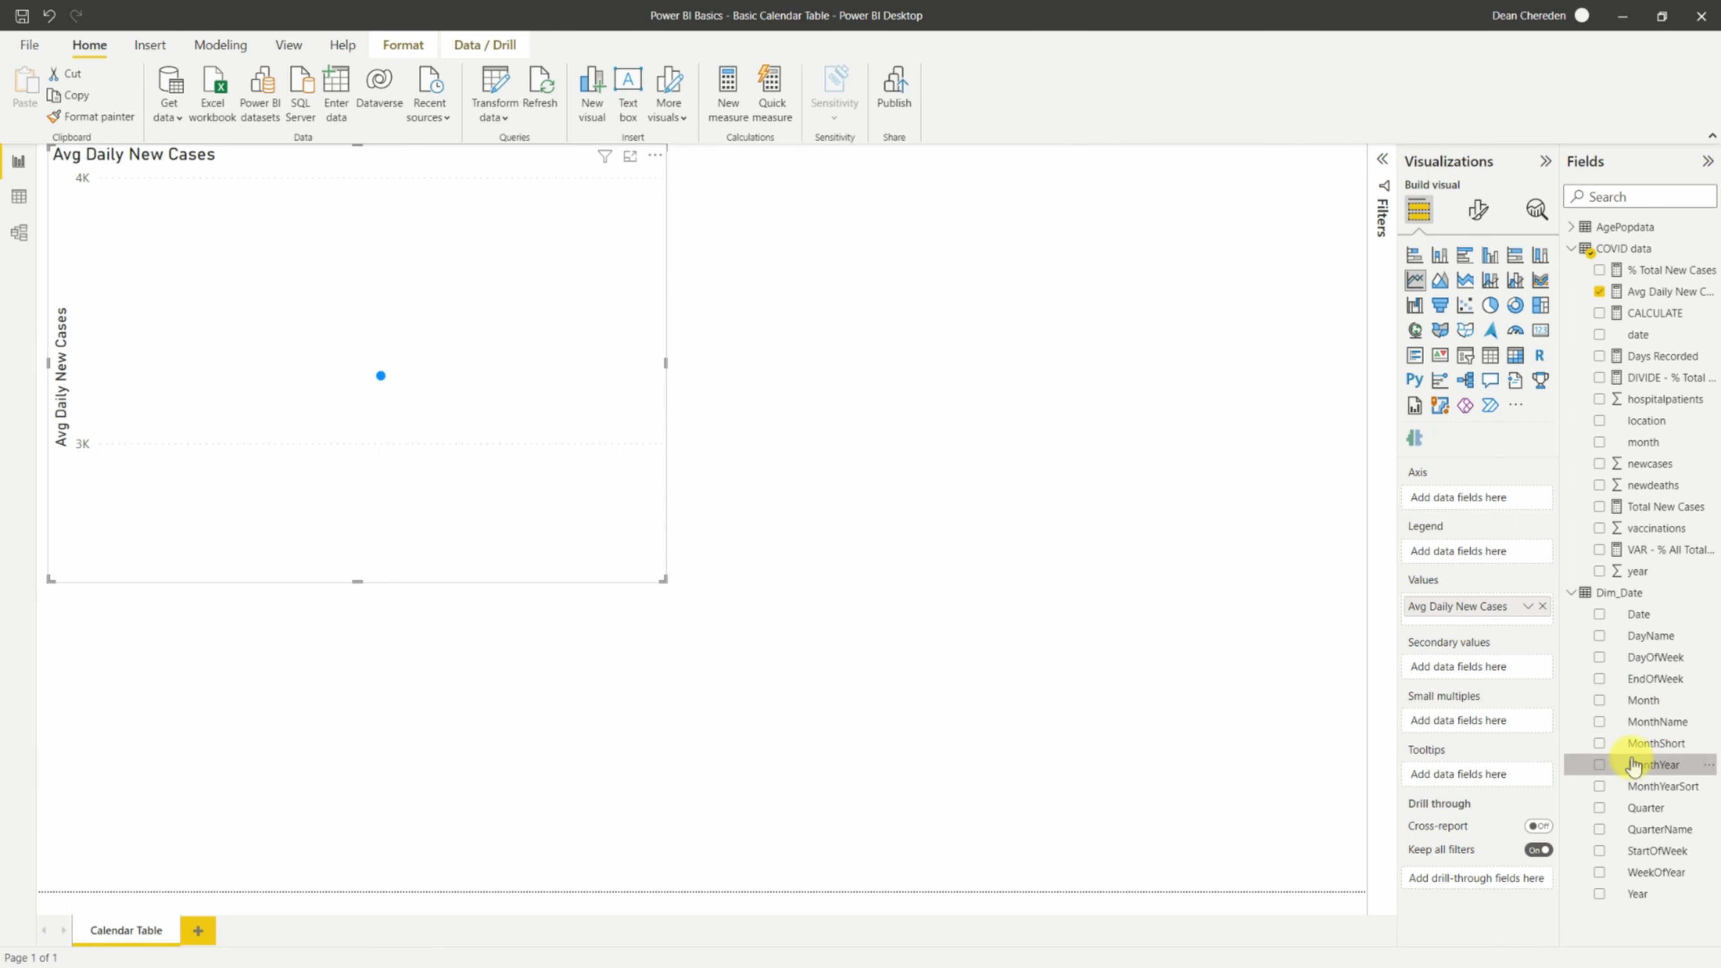
{"action": "left_click_drag", "start_coordinate": [1640, 765], "coordinate": [1478, 500]}
{"action": "left_click_drag", "start_coordinate": [663, 581], "coordinate": [1057, 772]}
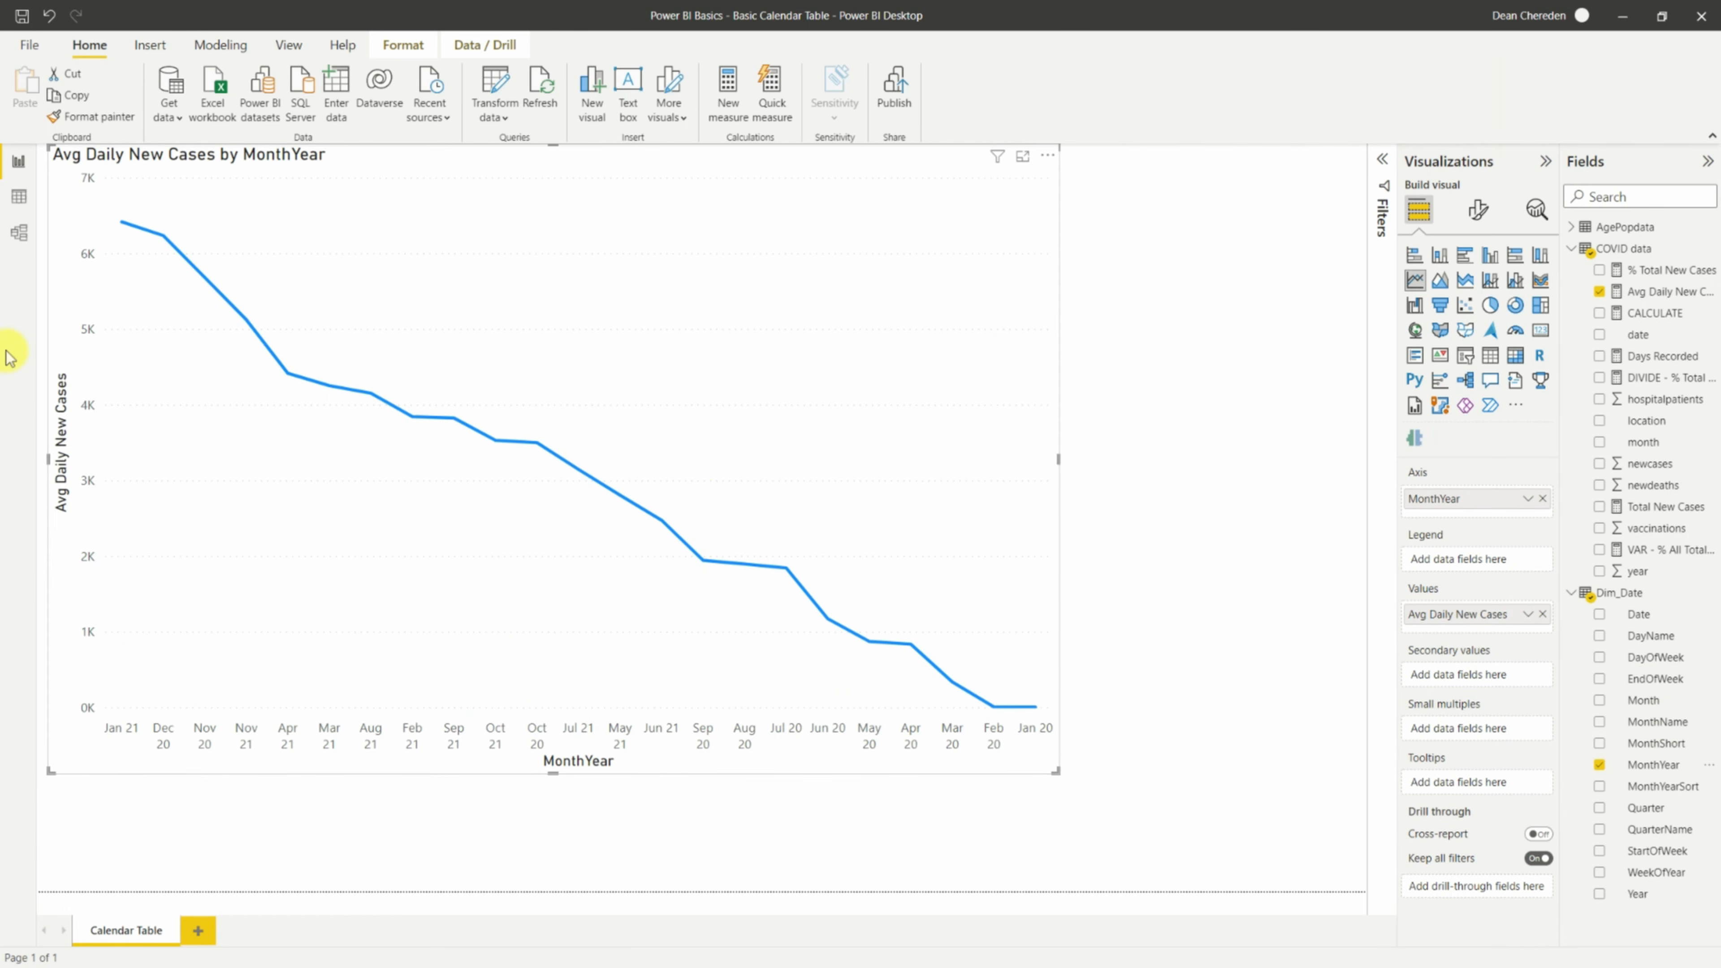
Step: Sort the line chart's axis by MonthYear in ascending order
{"action": "left_click", "coordinate": [1048, 155]}
{"action": "mouse_move", "coordinate": [1180, 261]}
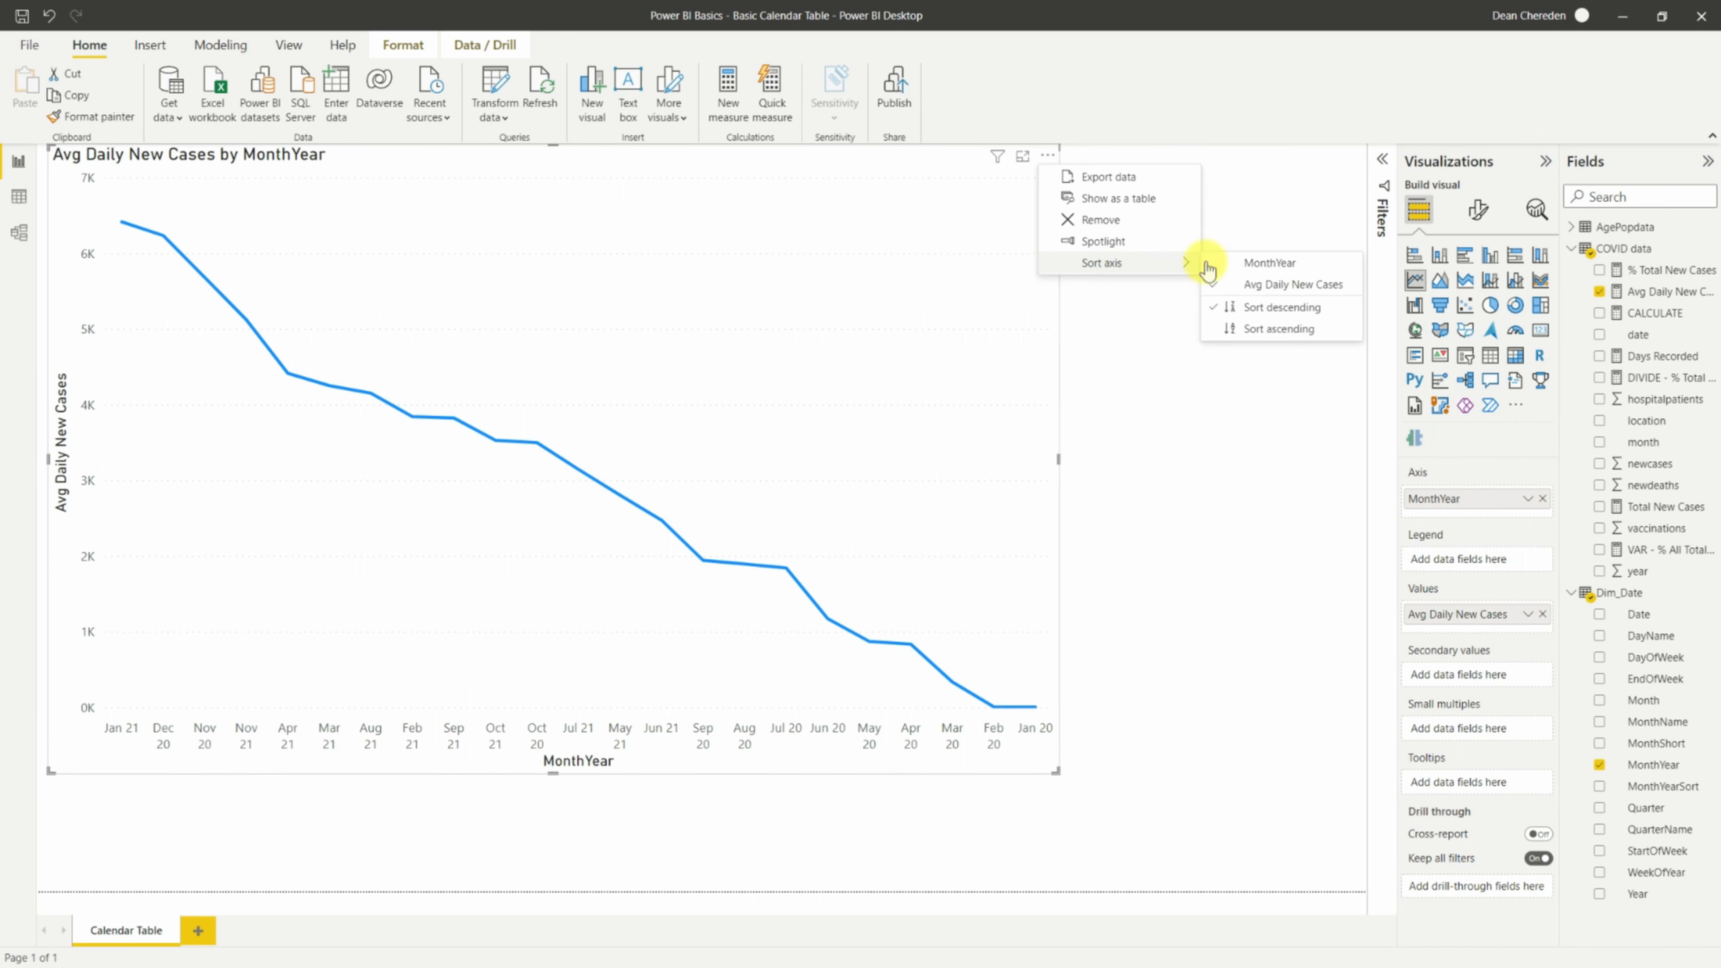
{"action": "left_click", "coordinate": [1230, 267]}
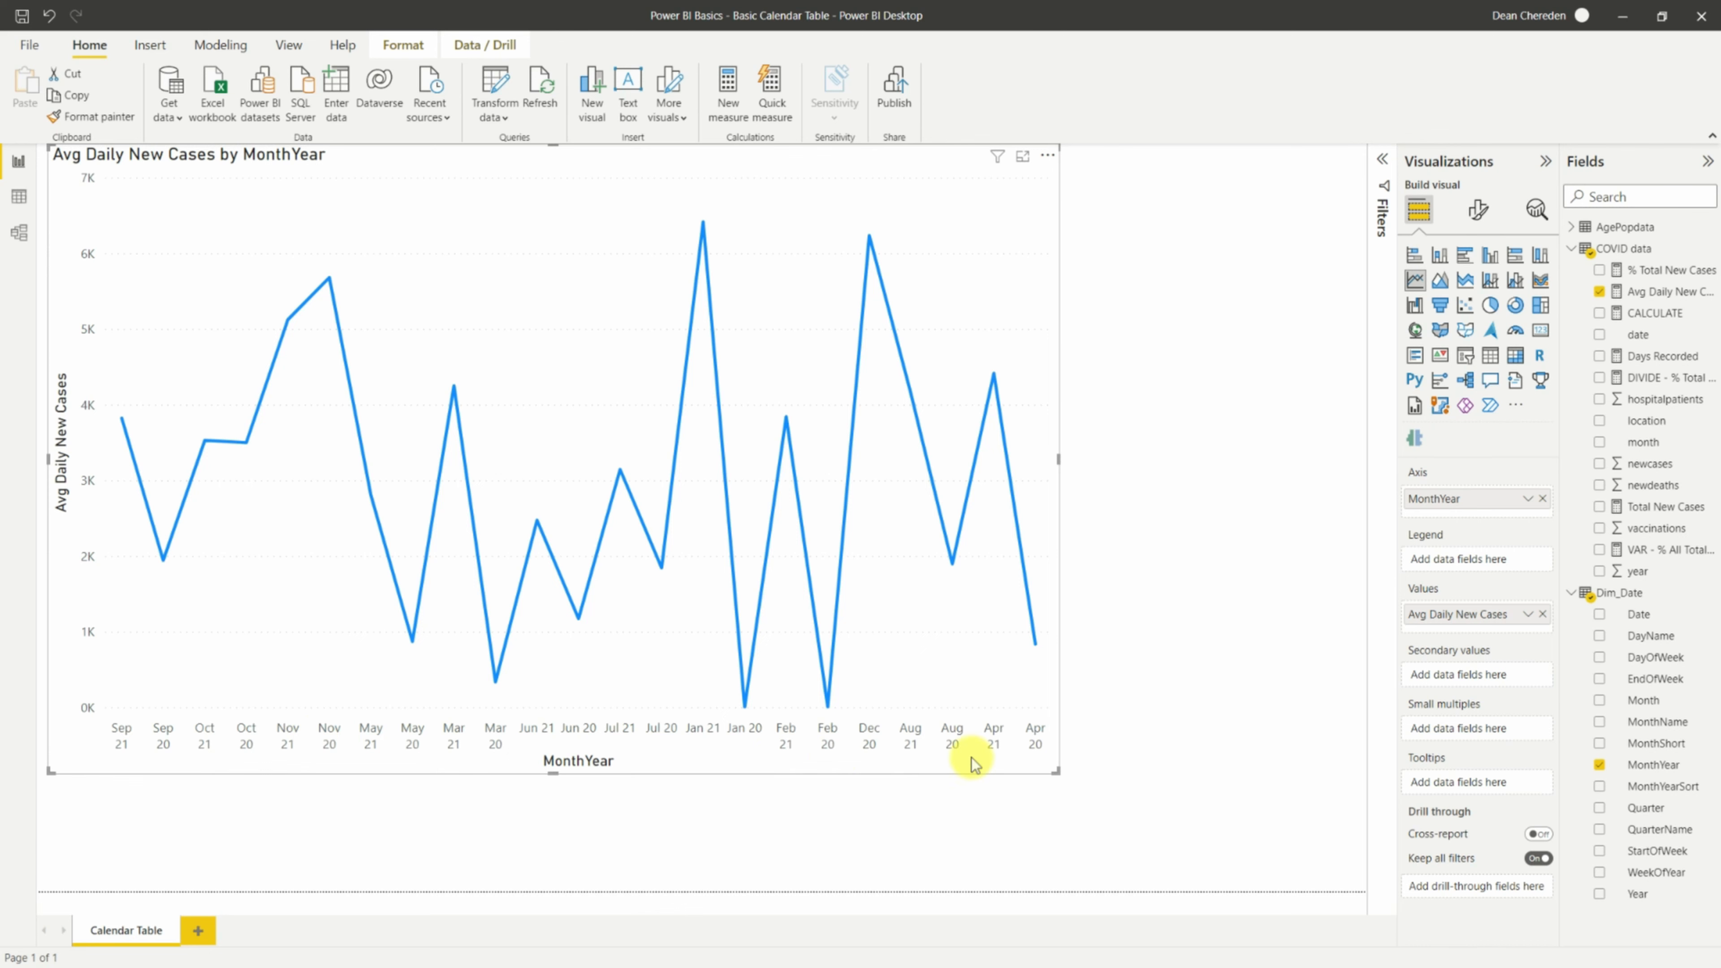
{"action": "left_click", "coordinate": [1047, 155]}
{"action": "mouse_move", "coordinate": [1179, 263]}
{"action": "left_click", "coordinate": [1254, 328]}
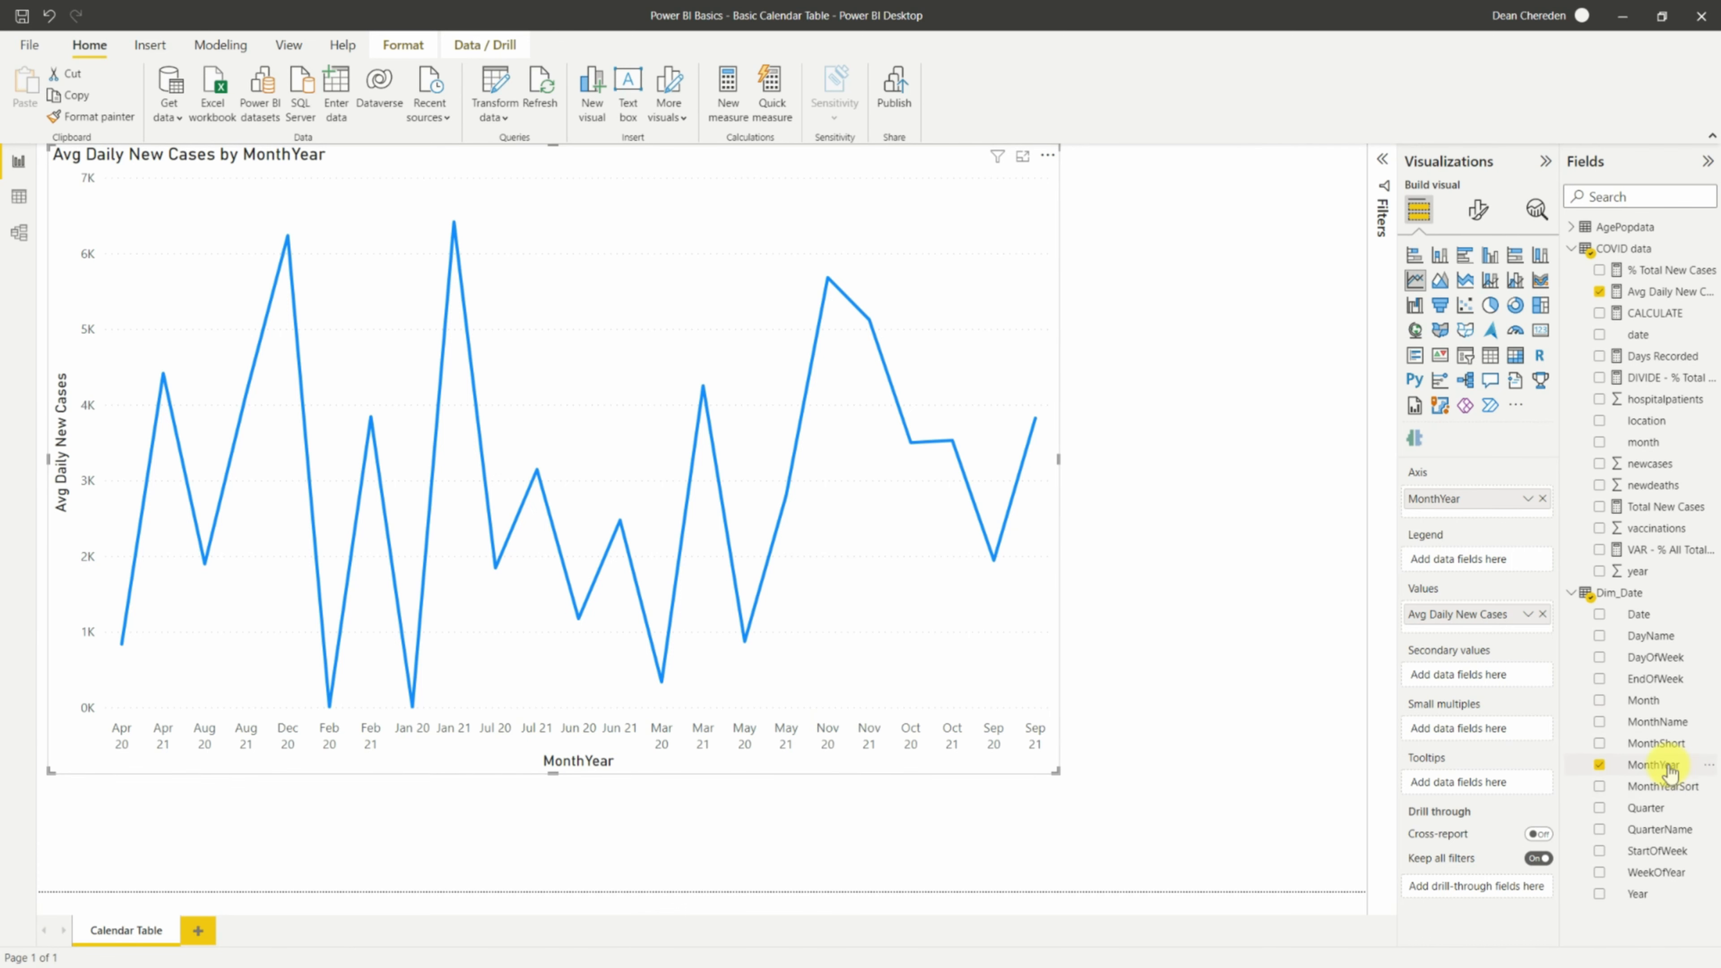
Step: Set the Dim_Date MonthYear column to sort by the MonthYearSort column
{"action": "left_click", "coordinate": [1653, 765]}
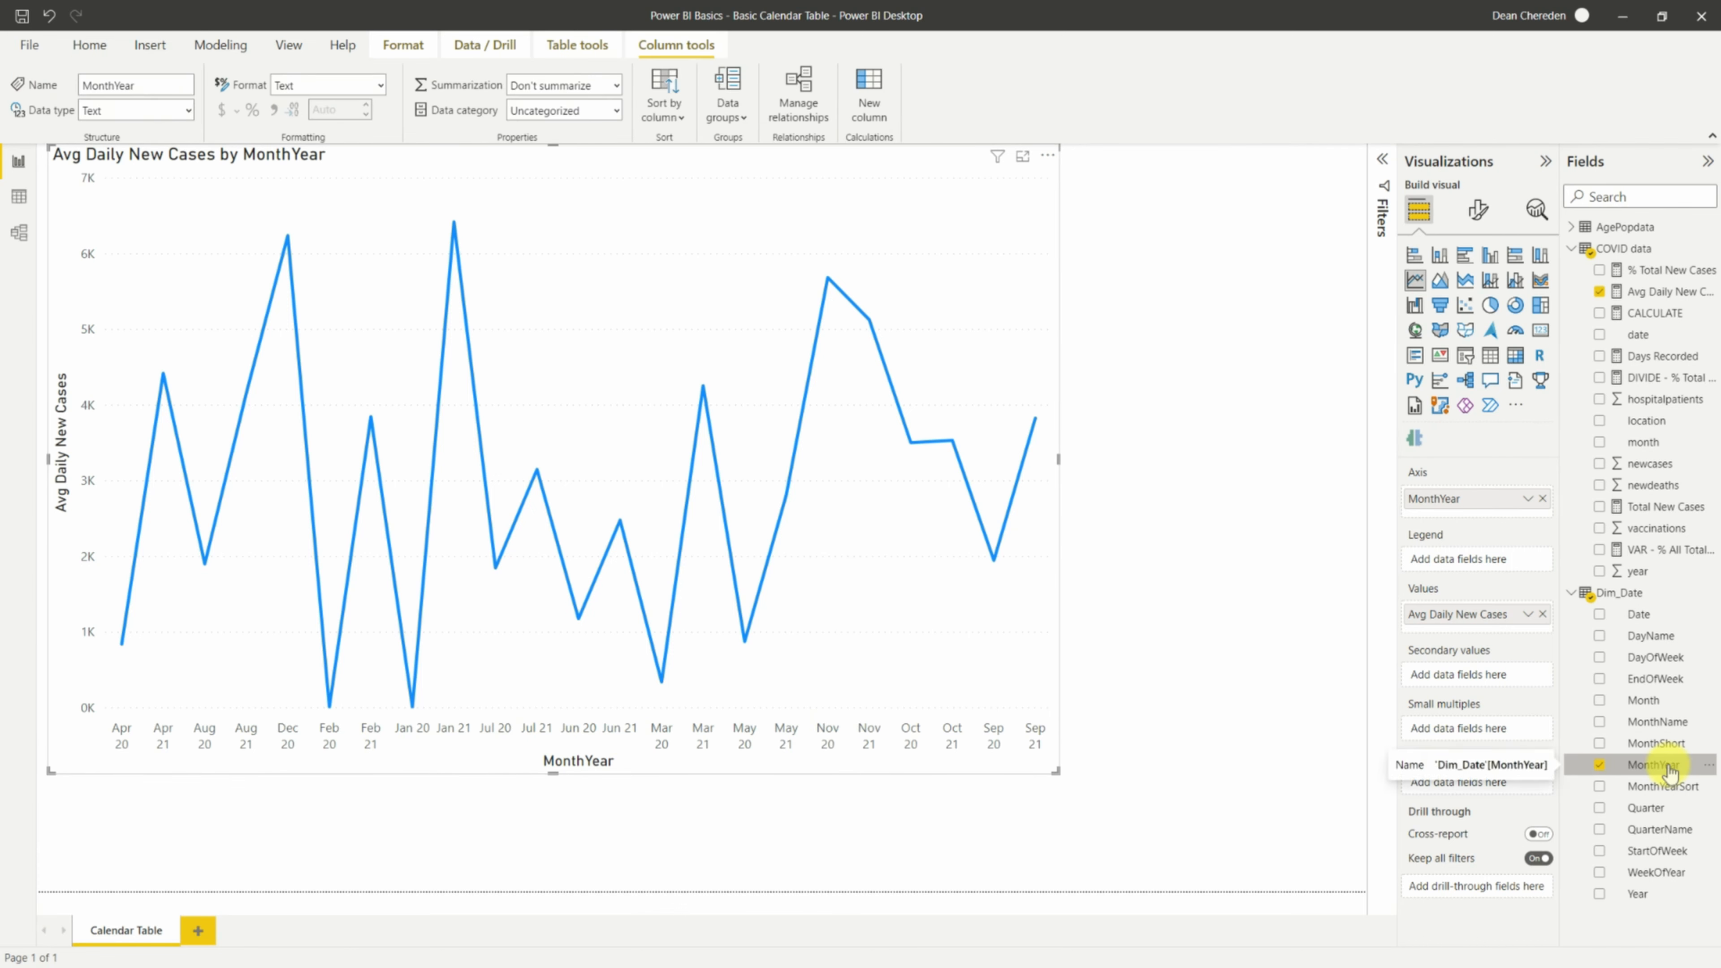
{"action": "left_click", "coordinate": [678, 115]}
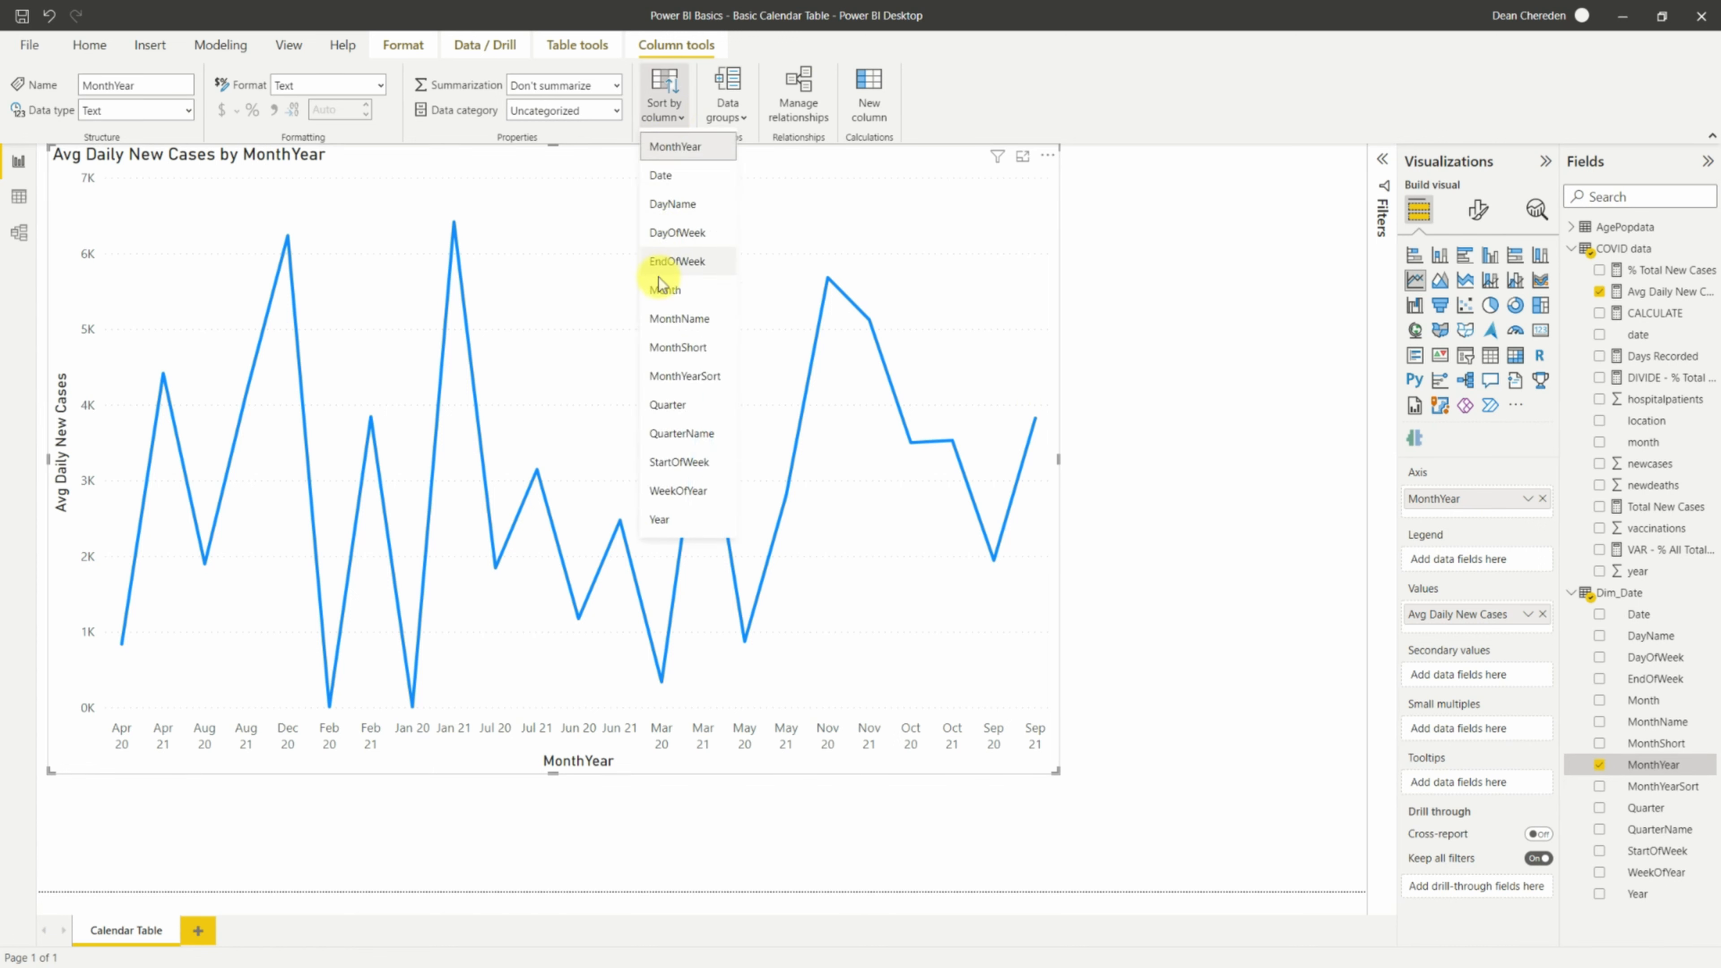
{"action": "left_click", "coordinate": [680, 382]}
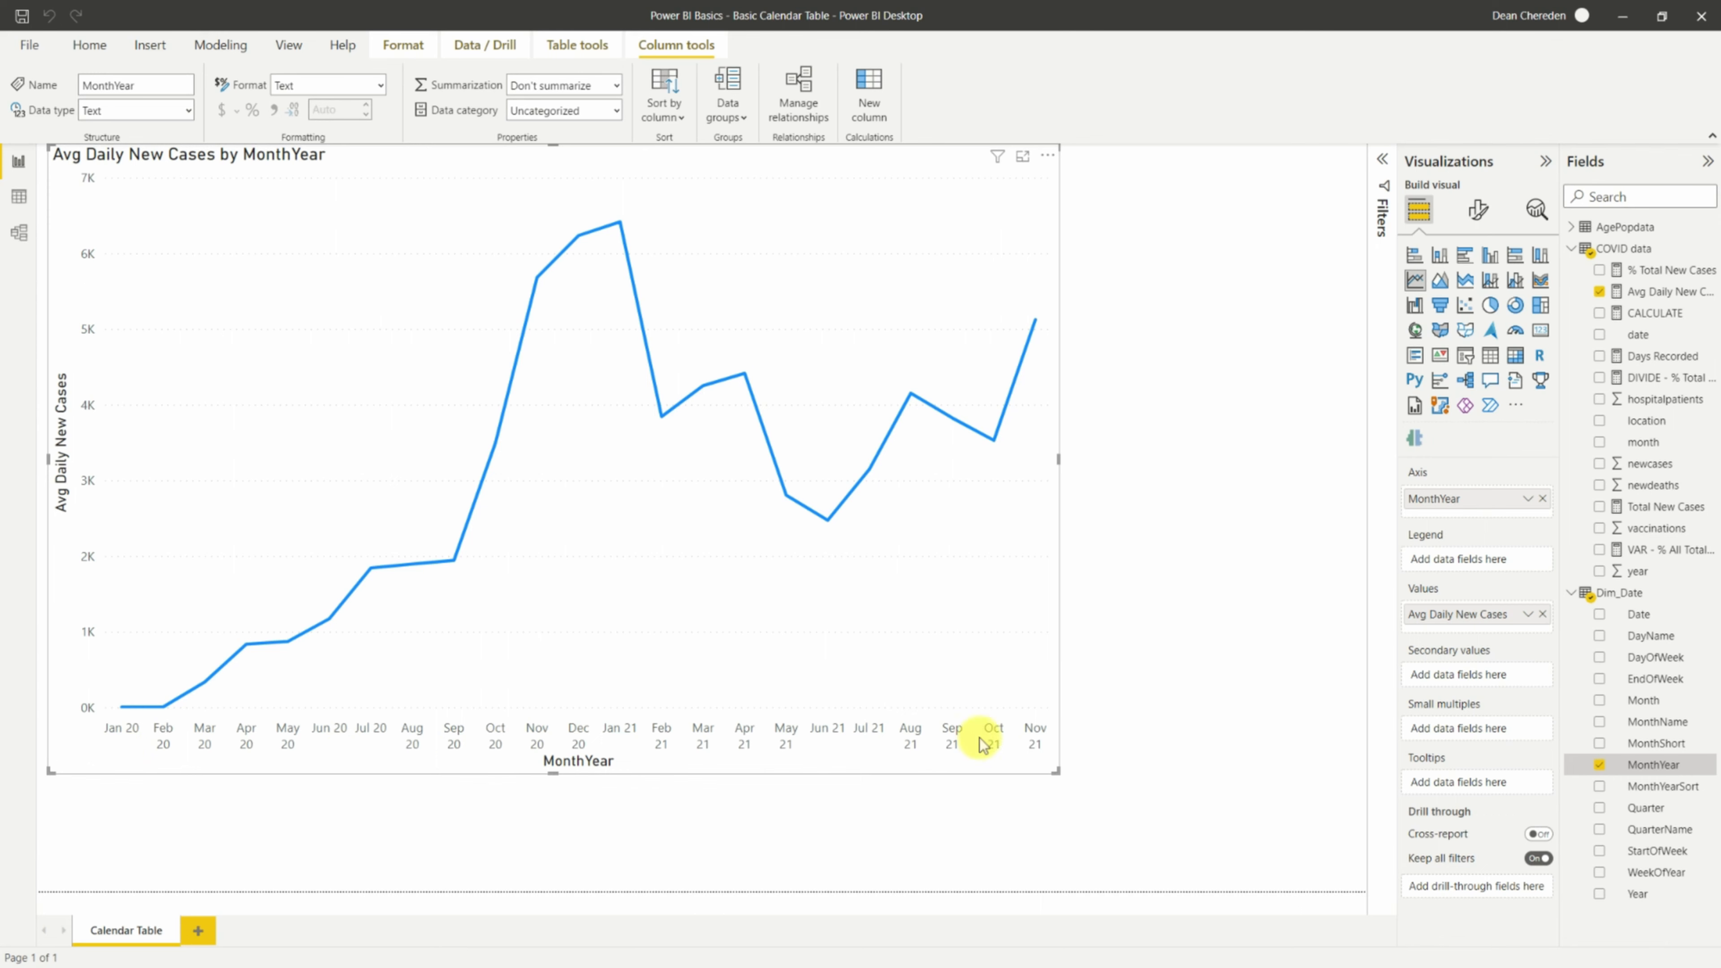
Step: Shrink the line chart to about half the page width and insert a matrix visual below it
{"action": "left_click_drag", "start_coordinate": [1056, 771], "coordinate": [700, 570]}
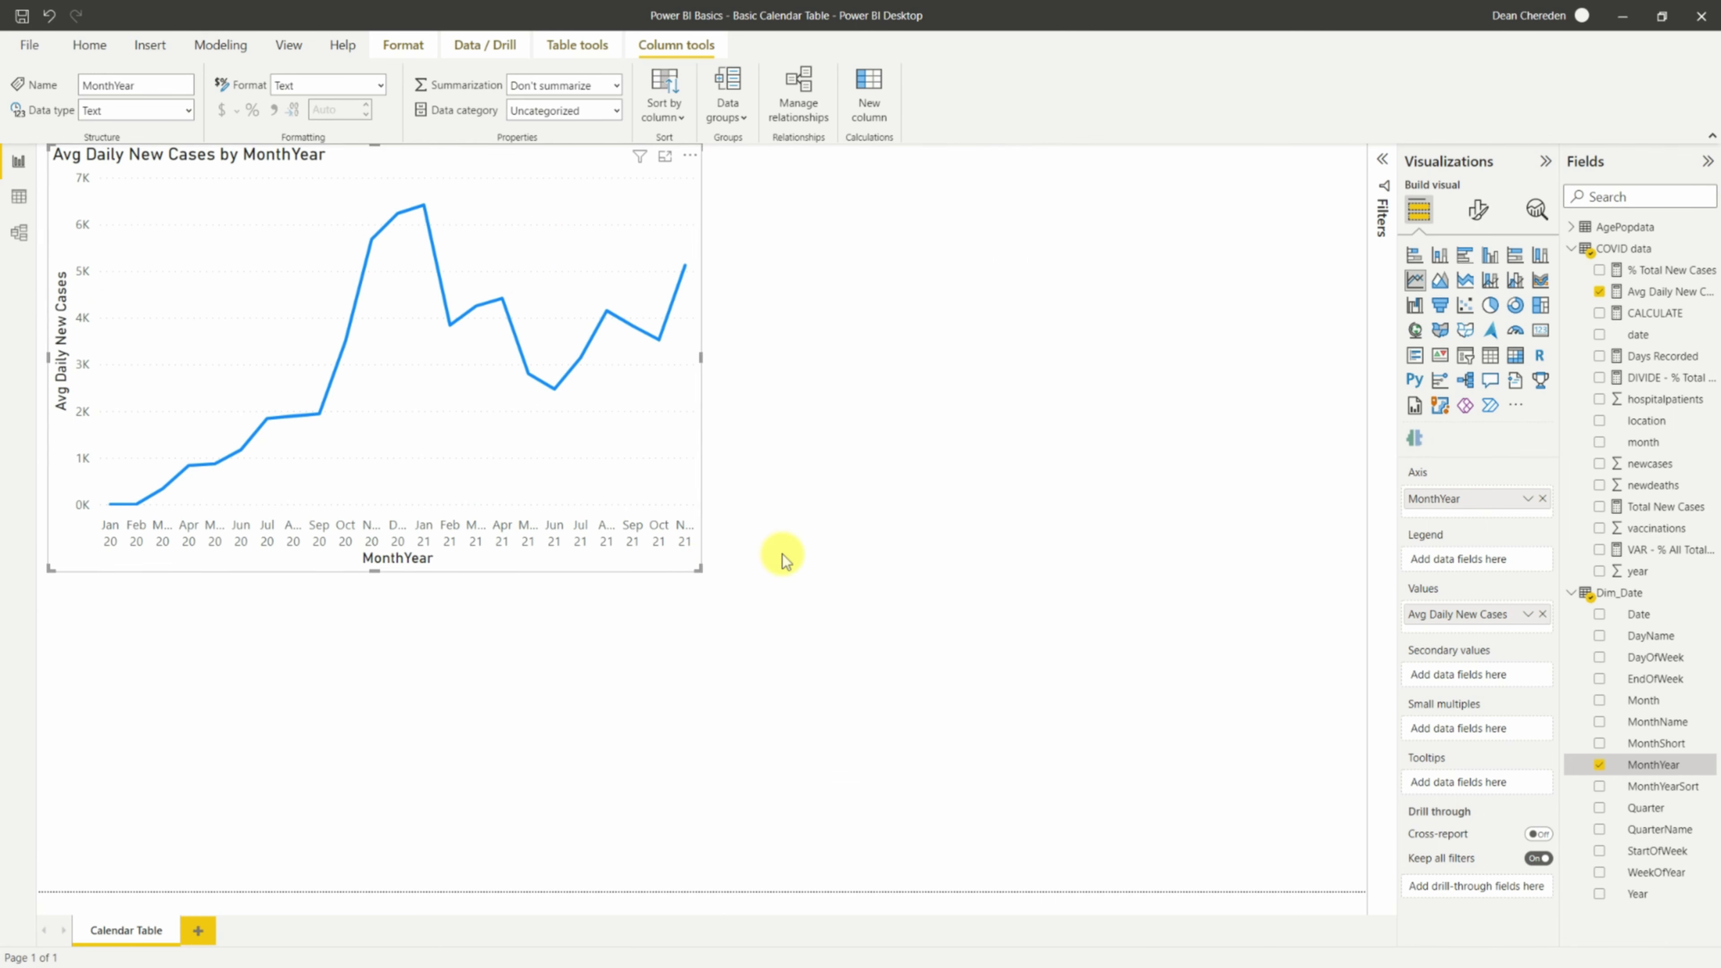
{"action": "left_click", "coordinate": [854, 503]}
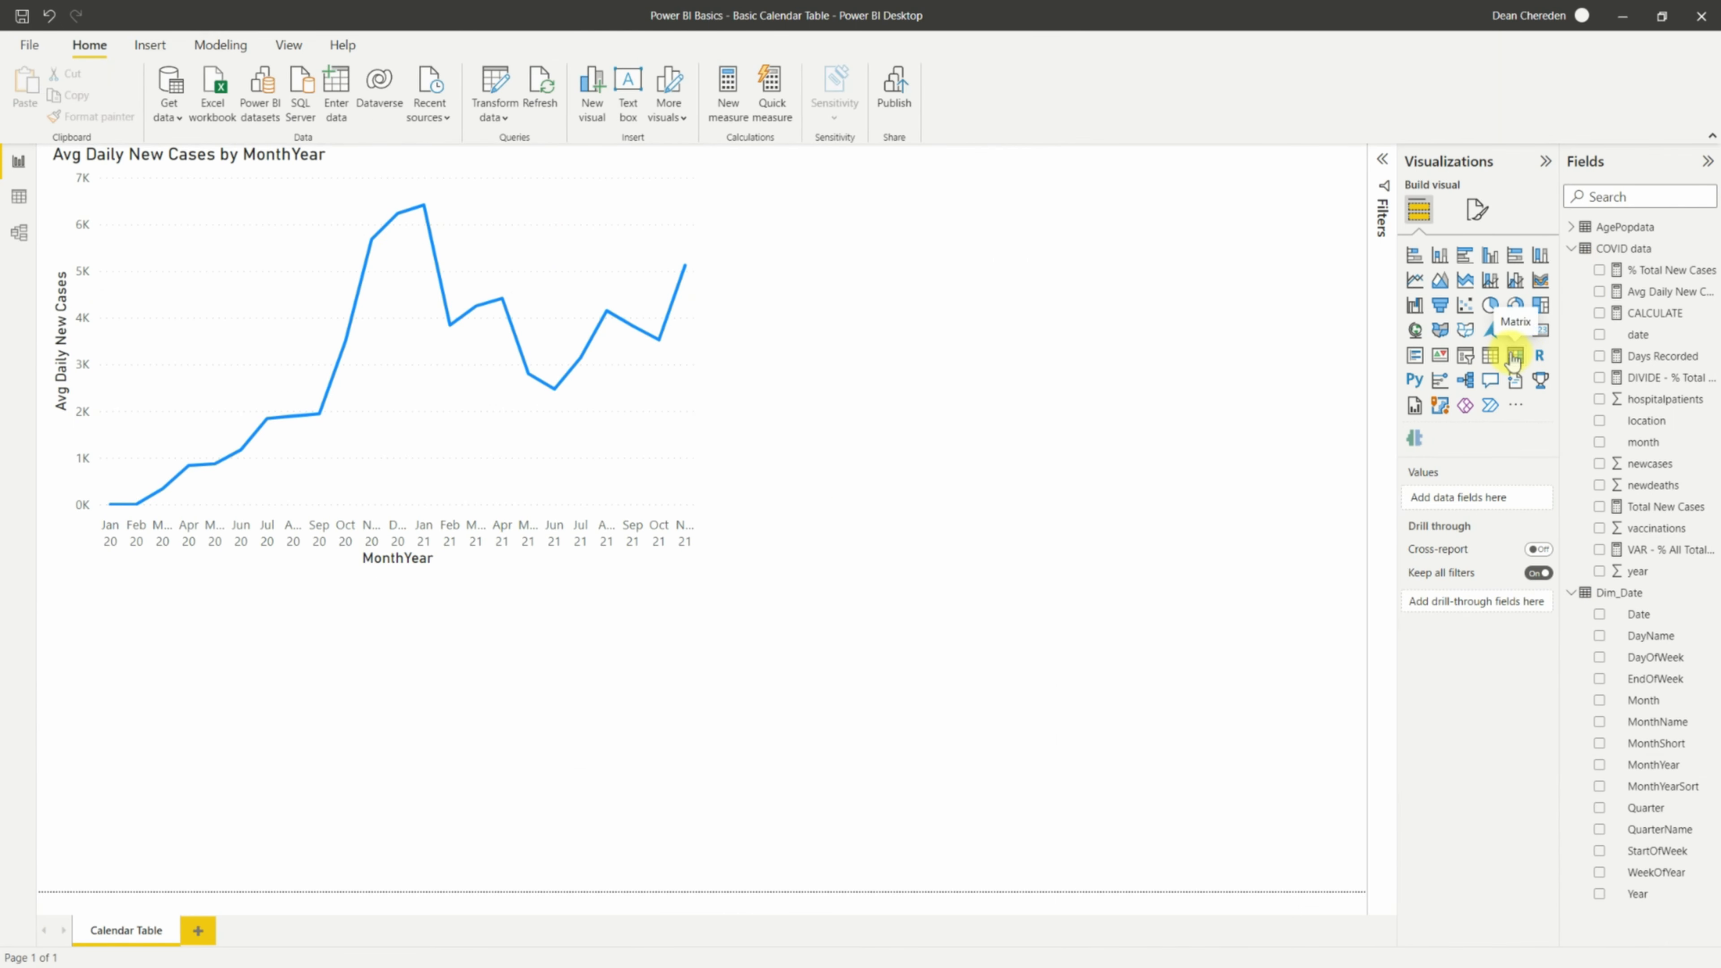
{"action": "left_click", "coordinate": [1517, 358]}
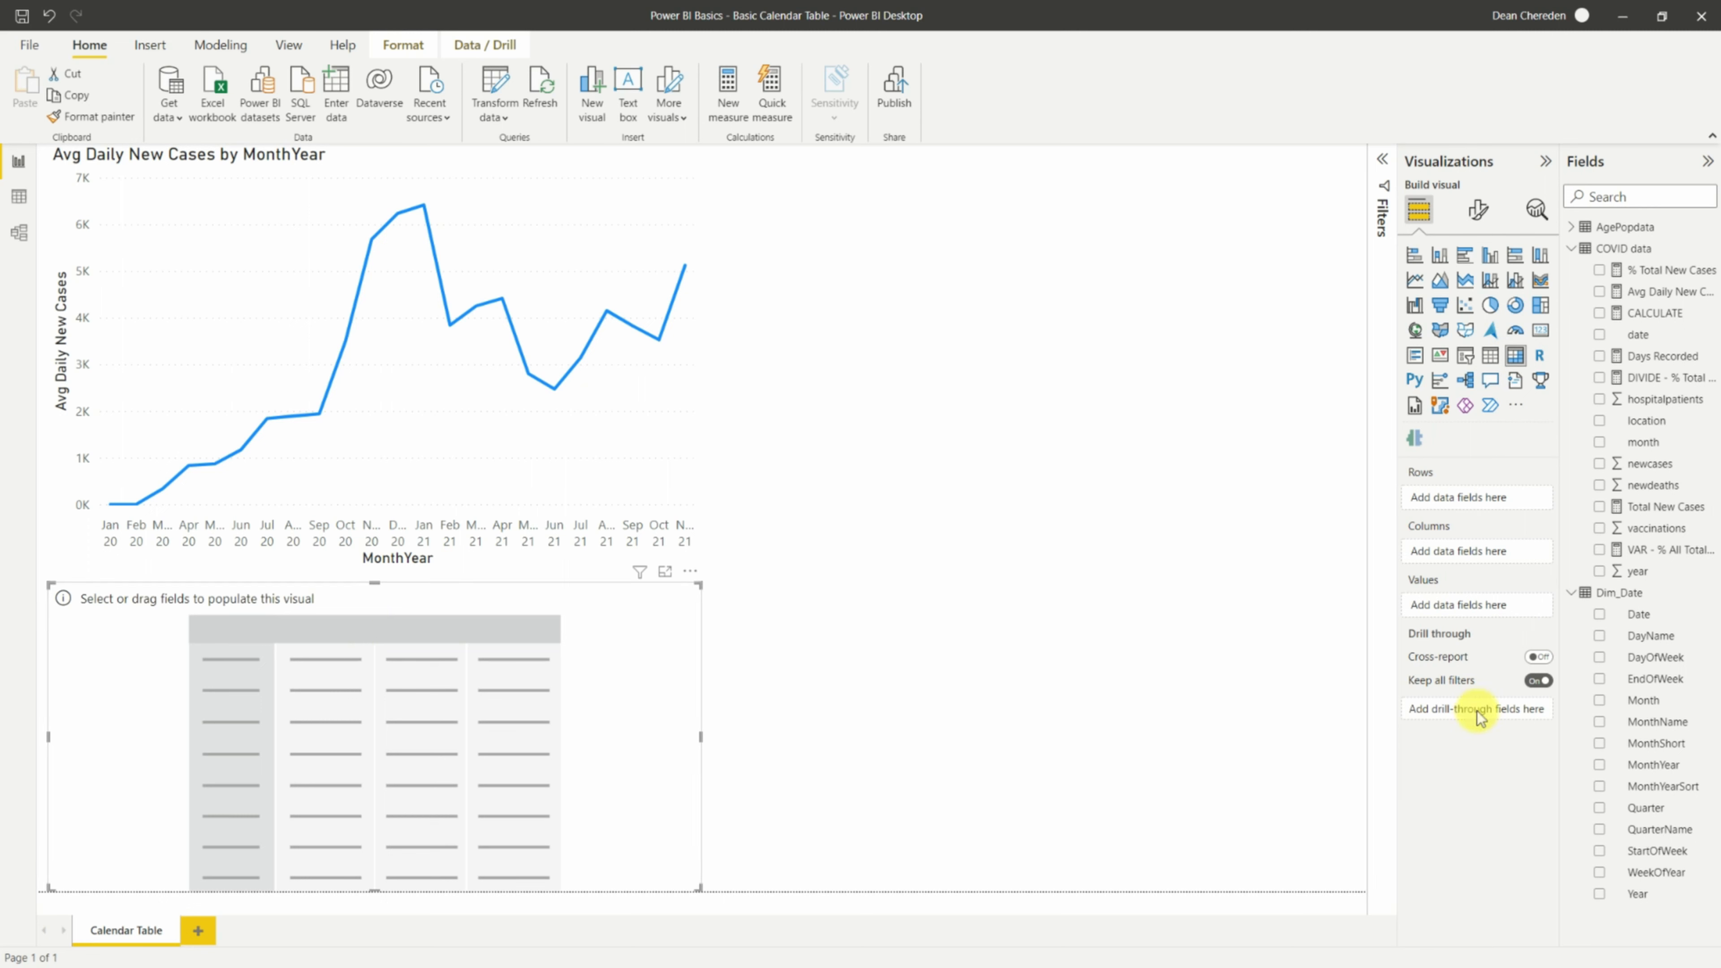
Step: Fill the matrix with location as rows, Dim_Date DayName as columns and Avg Daily New Cases as values
{"action": "left_click_drag", "start_coordinate": [1657, 635], "coordinate": [1489, 553]}
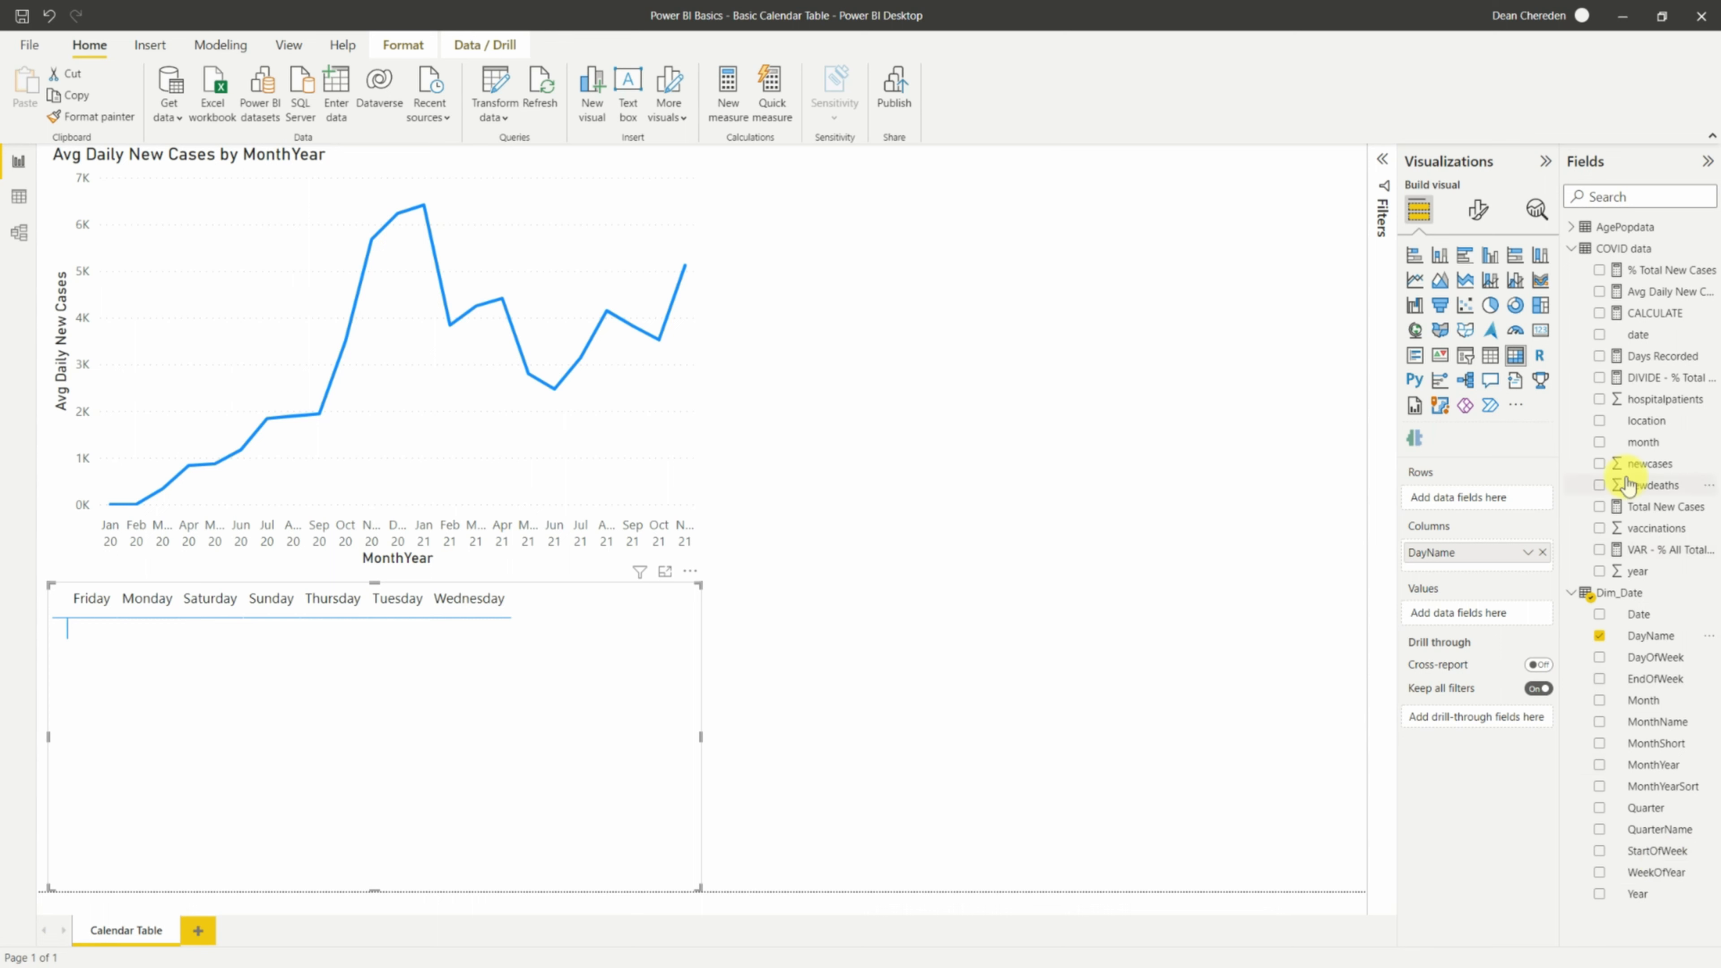
{"action": "left_click_drag", "start_coordinate": [1654, 422], "coordinate": [1506, 500]}
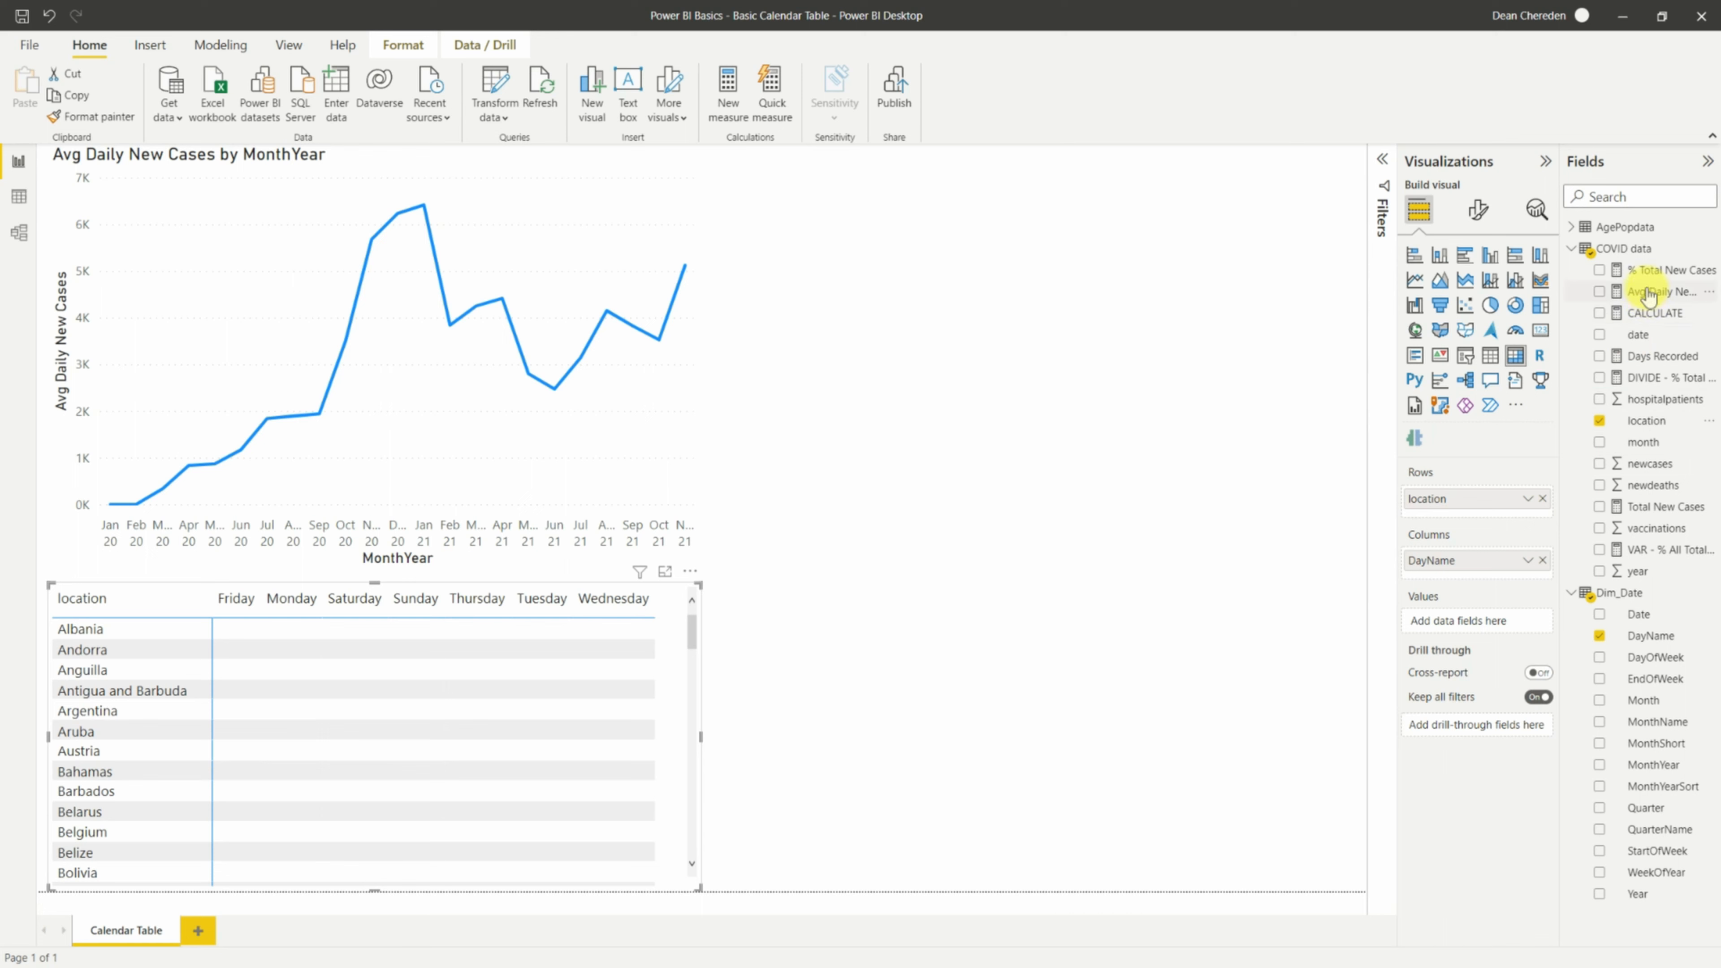
{"action": "left_click_drag", "start_coordinate": [1648, 296], "coordinate": [1491, 623]}
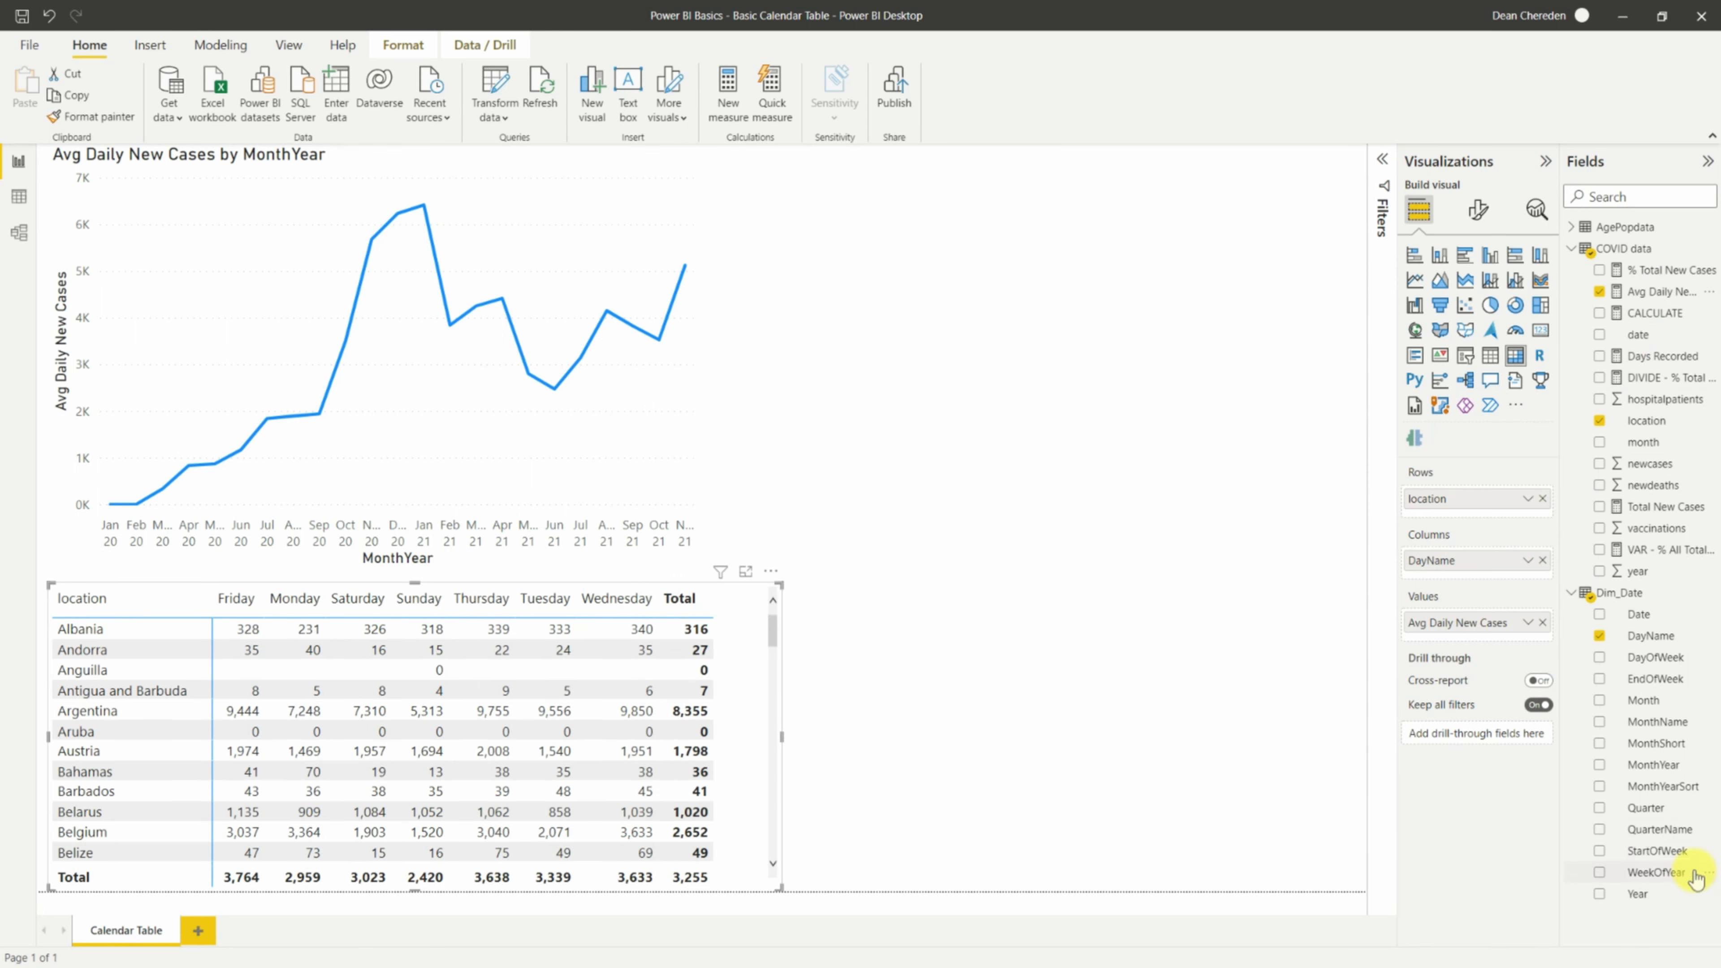
Step: Set the Dim_Date DayName column to sort by the DayOfWeek column
{"action": "left_click", "coordinate": [1652, 635]}
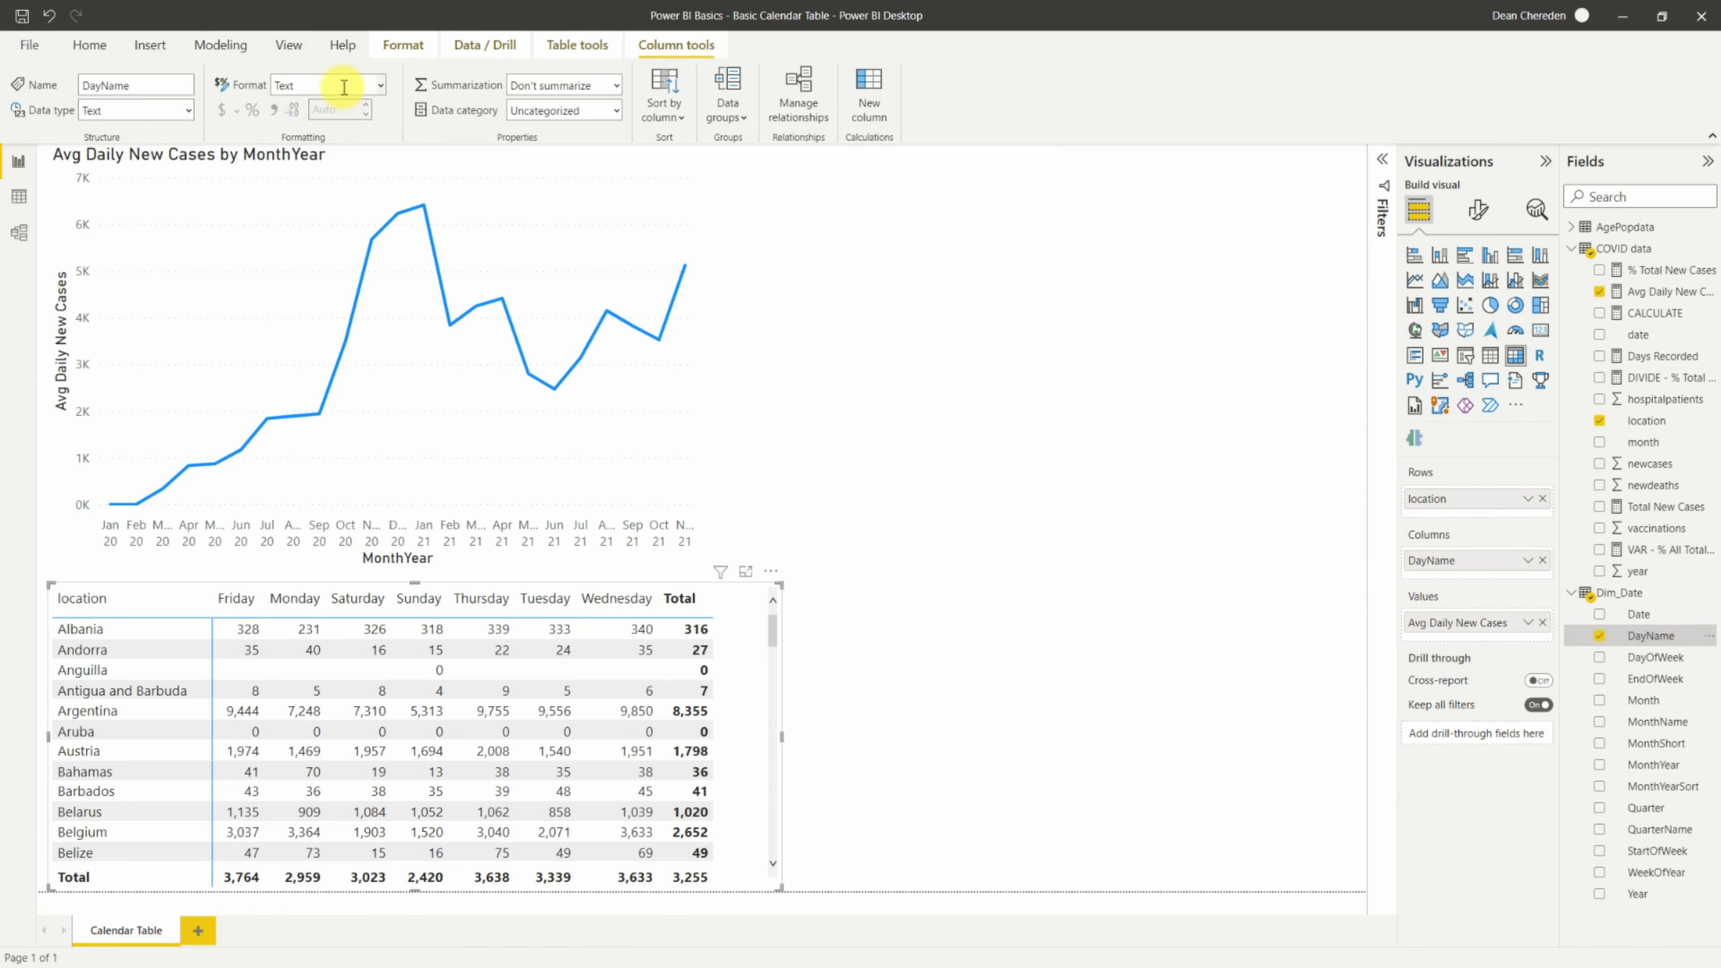
{"action": "left_click", "coordinate": [664, 95]}
{"action": "left_click", "coordinate": [663, 192]}
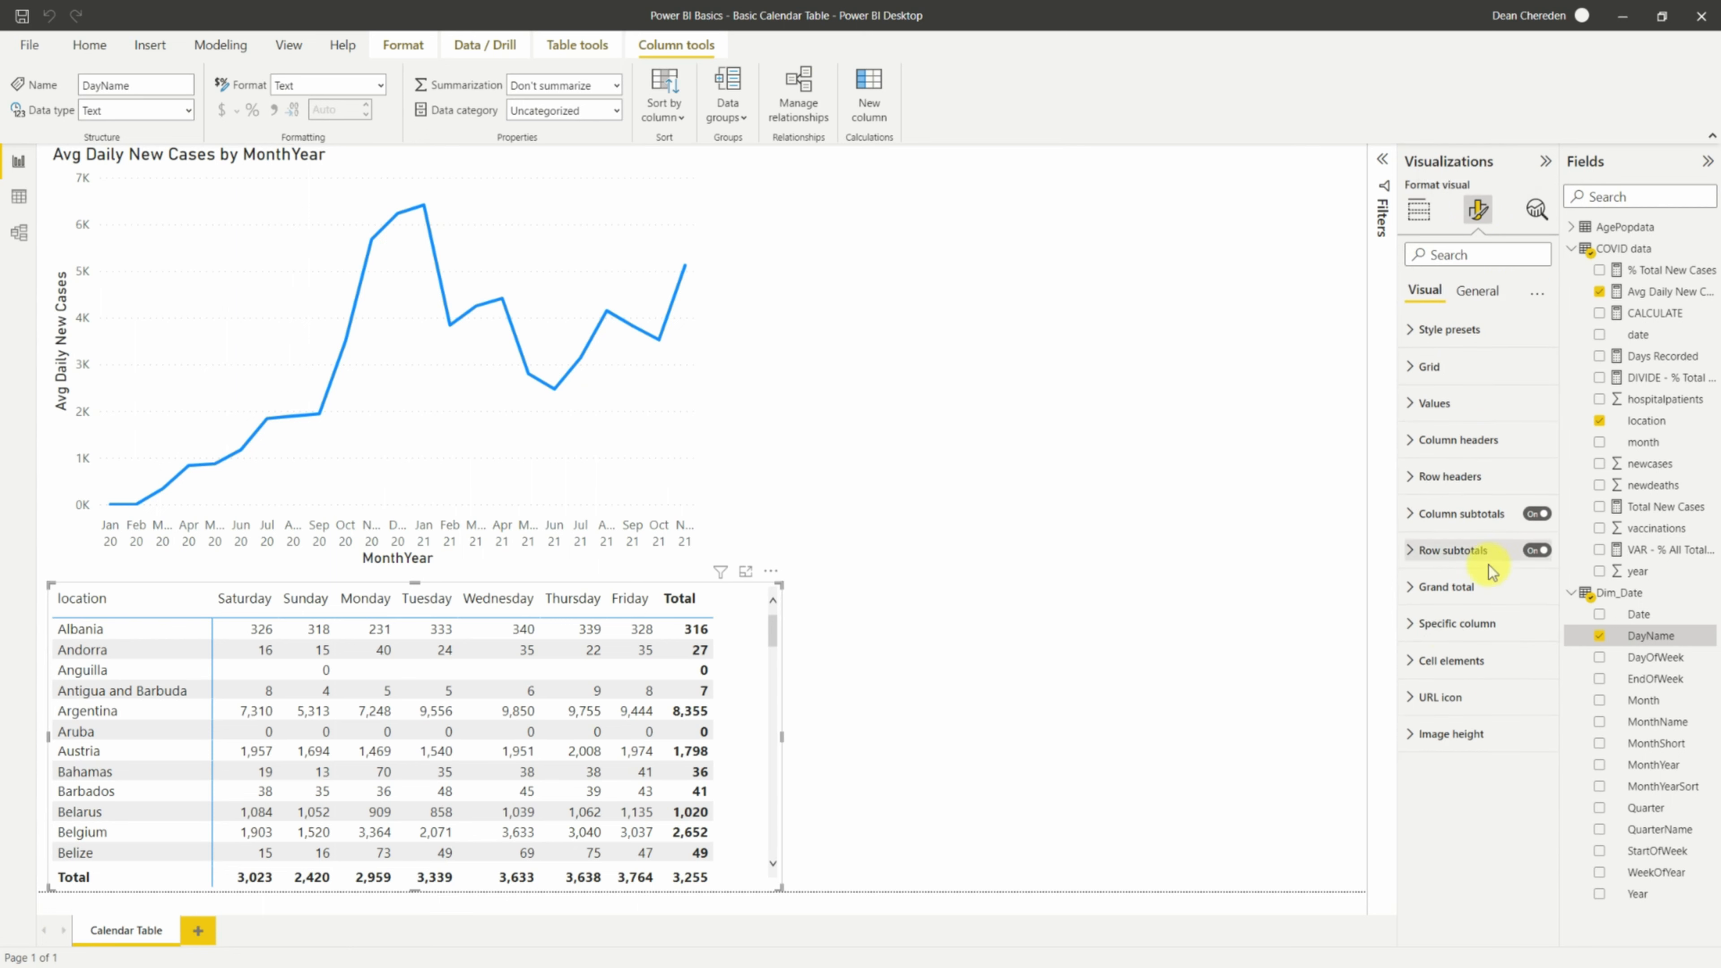
Step: Try data bars on the matrix's Avg Daily New Cases cells
{"action": "left_click", "coordinate": [1451, 623]}
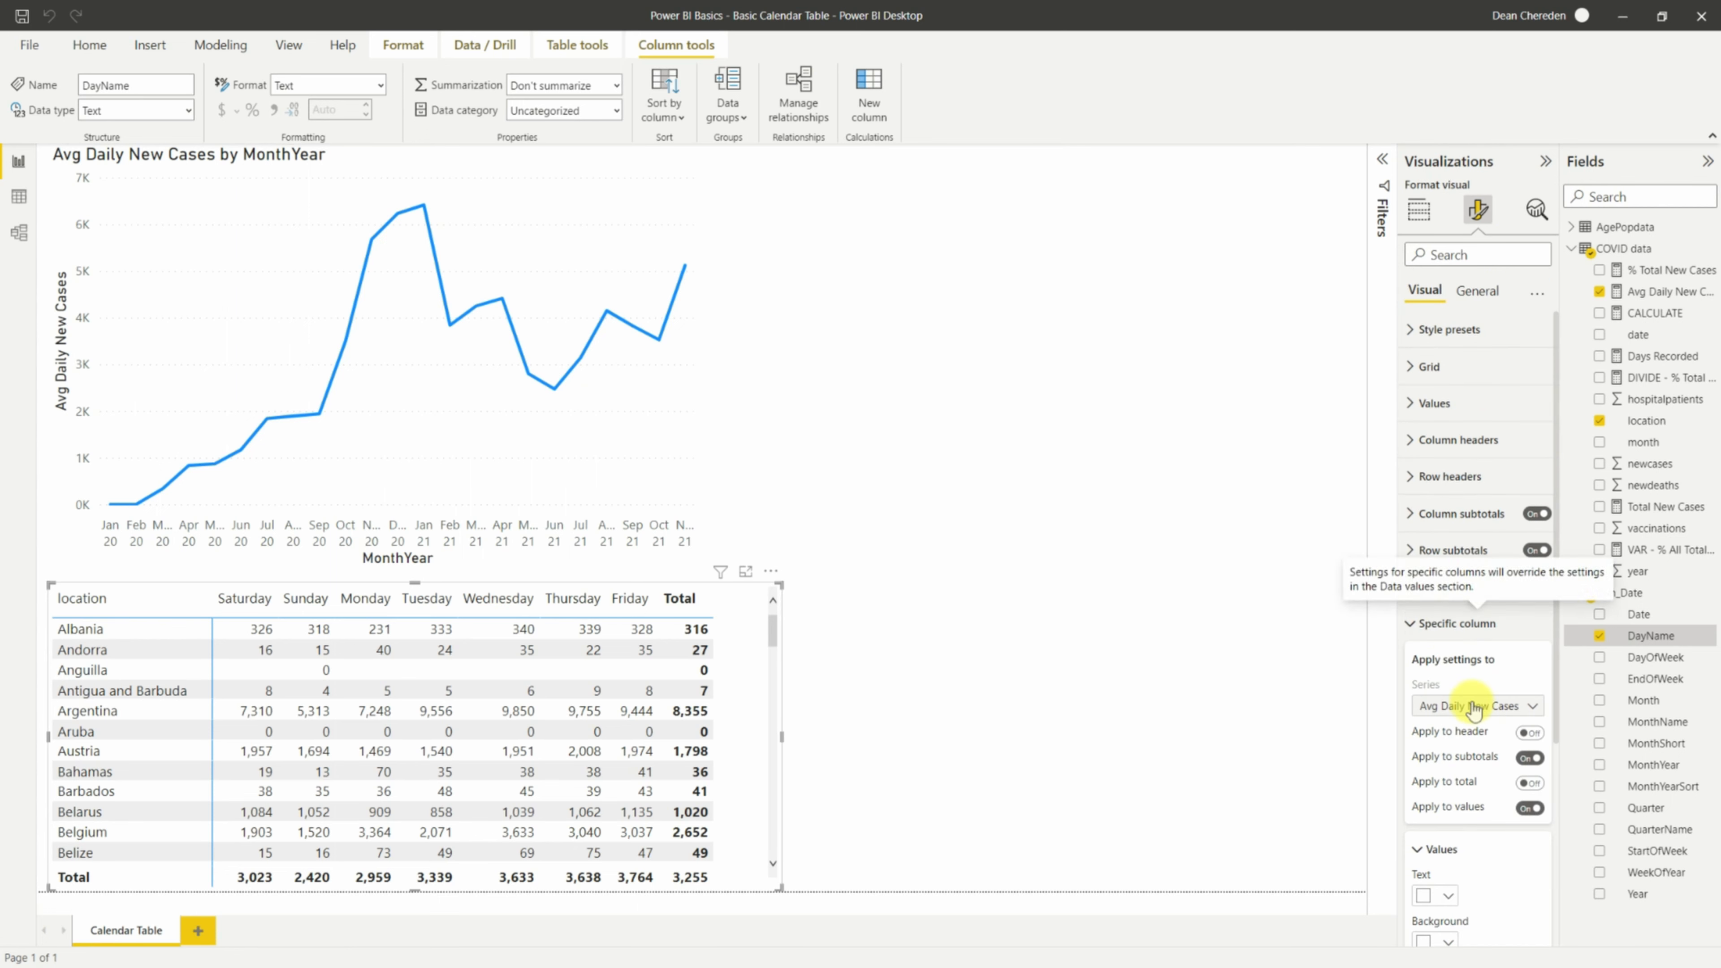
{"action": "left_click", "coordinate": [1453, 623]}
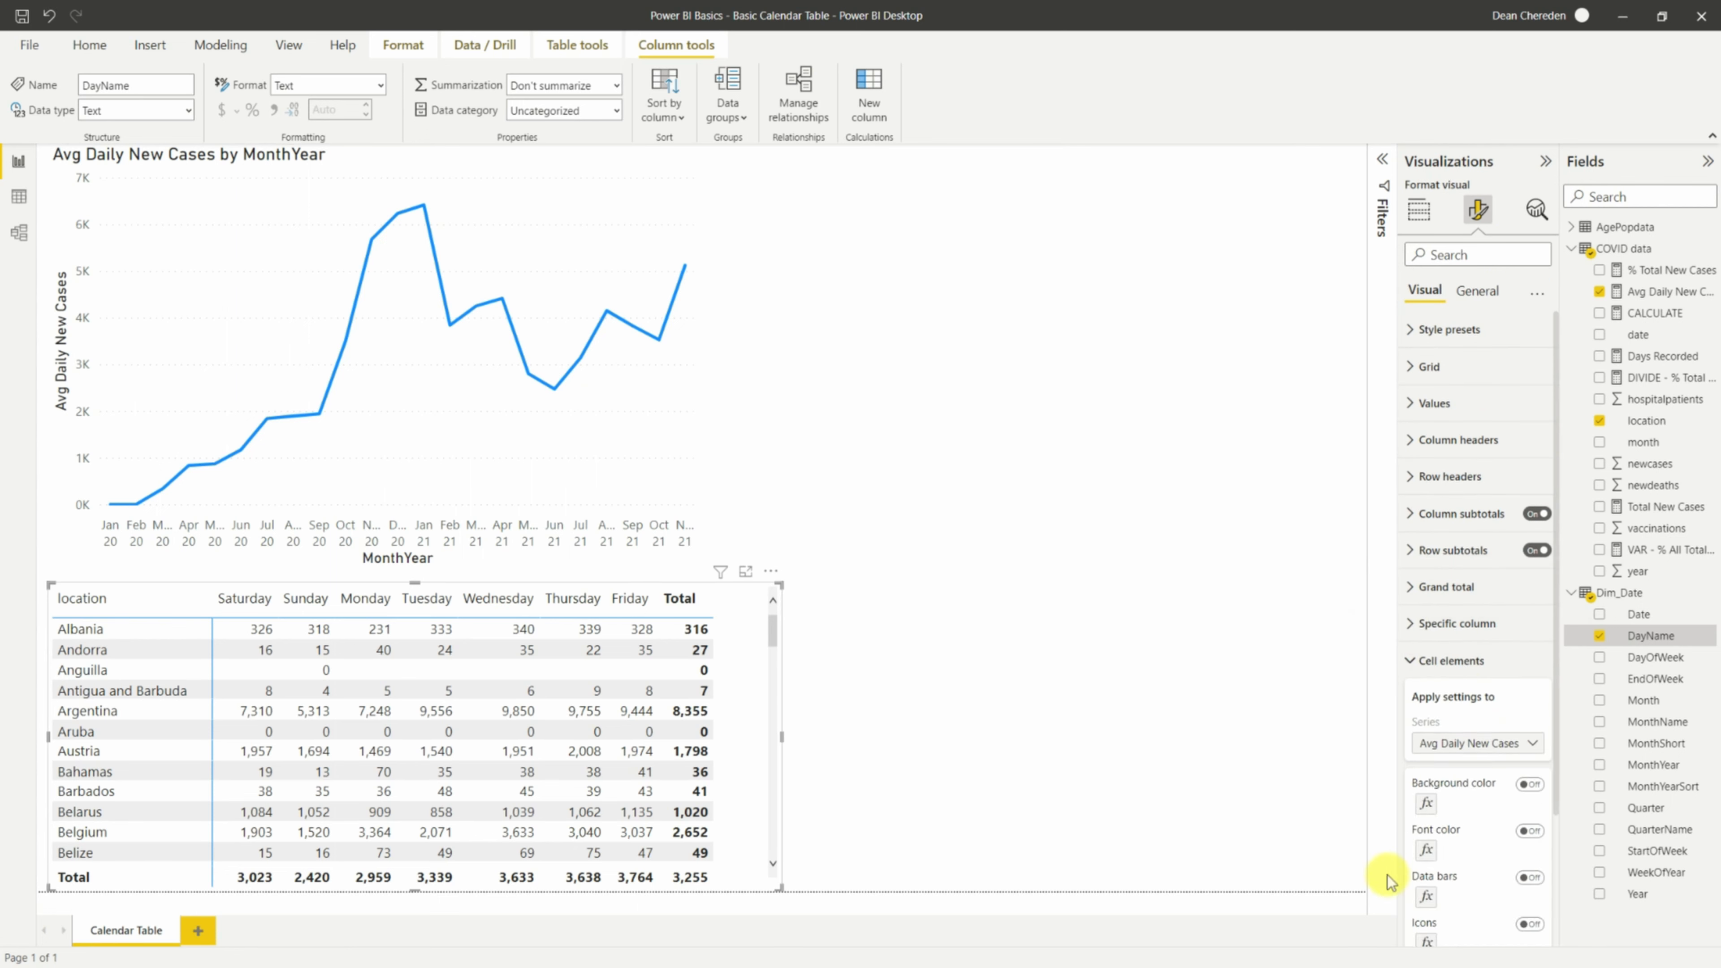
{"action": "left_click", "coordinate": [1528, 878]}
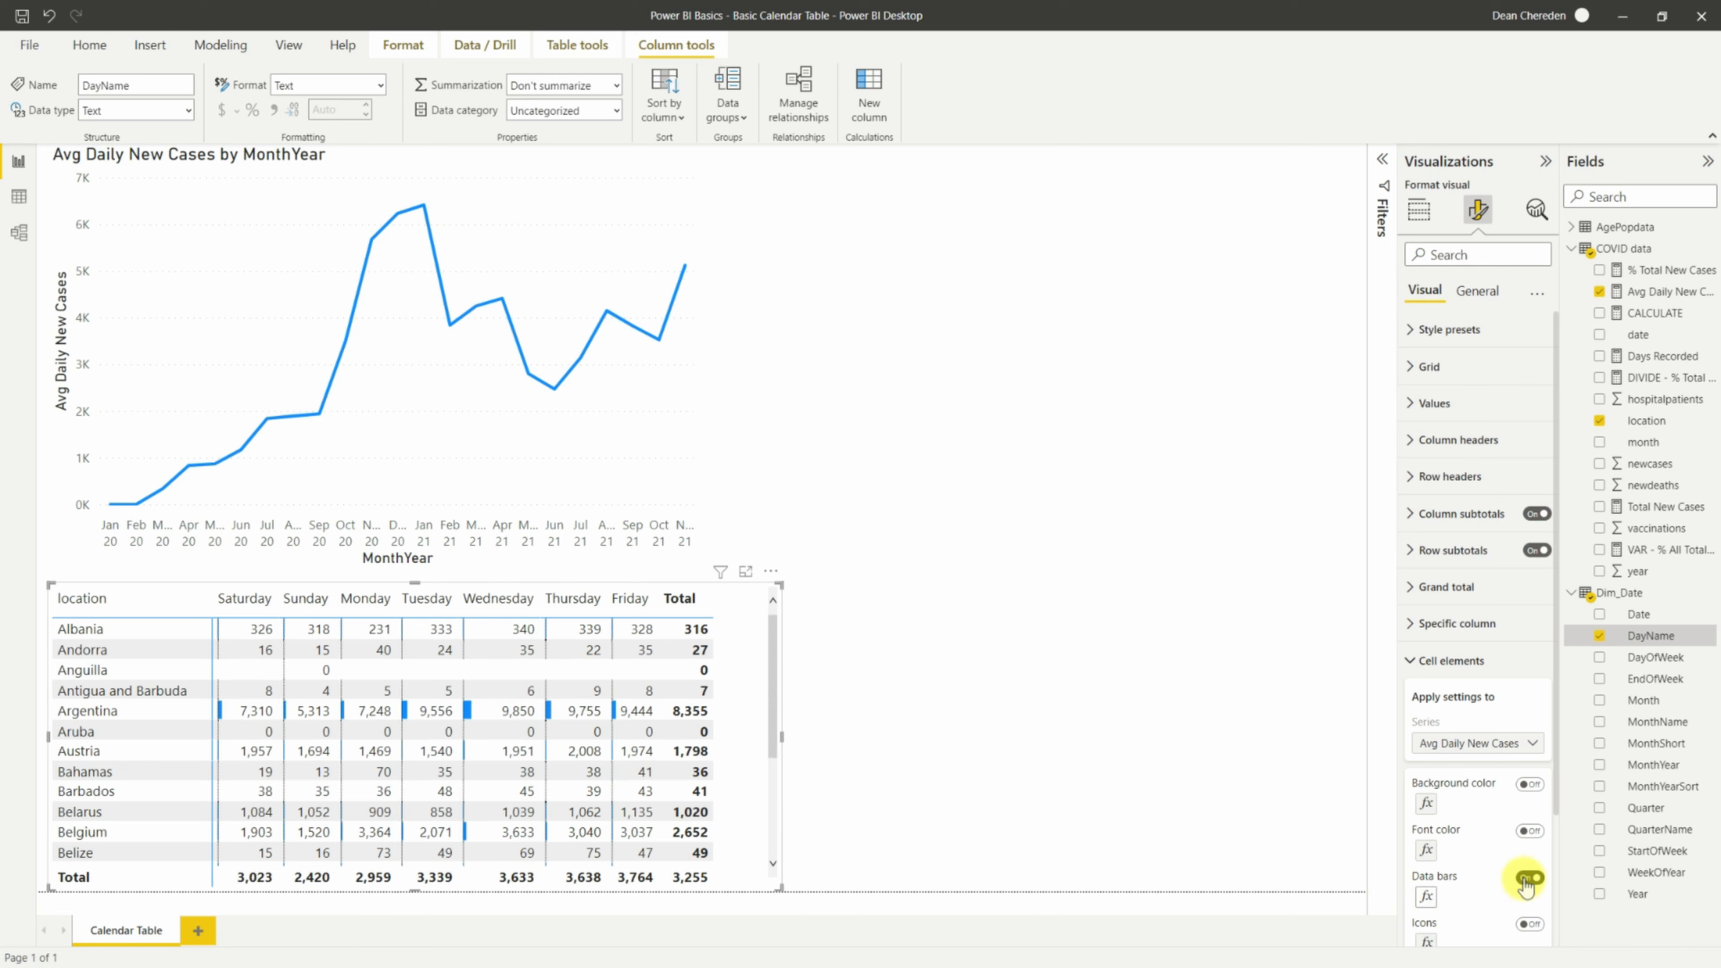
{"action": "left_click", "coordinate": [1528, 880]}
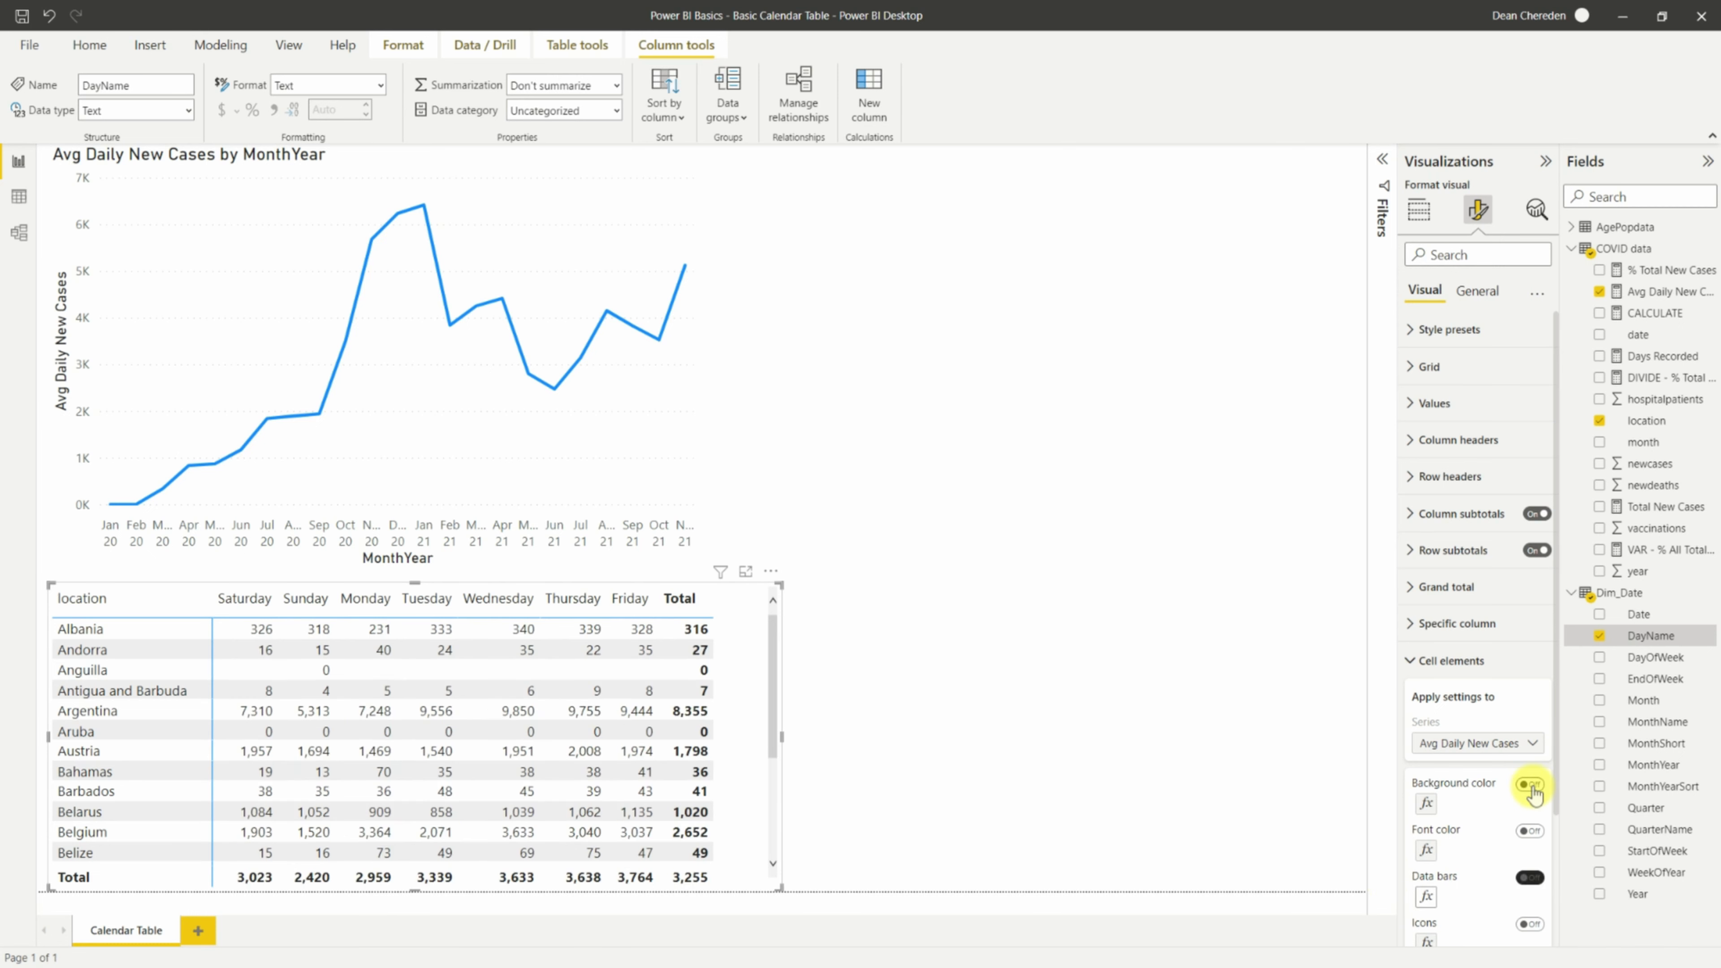
Step: Turn on background color formatting for the matrix's Avg Daily New Cases cells and review the shaded country rows
{"action": "left_click", "coordinate": [1530, 786]}
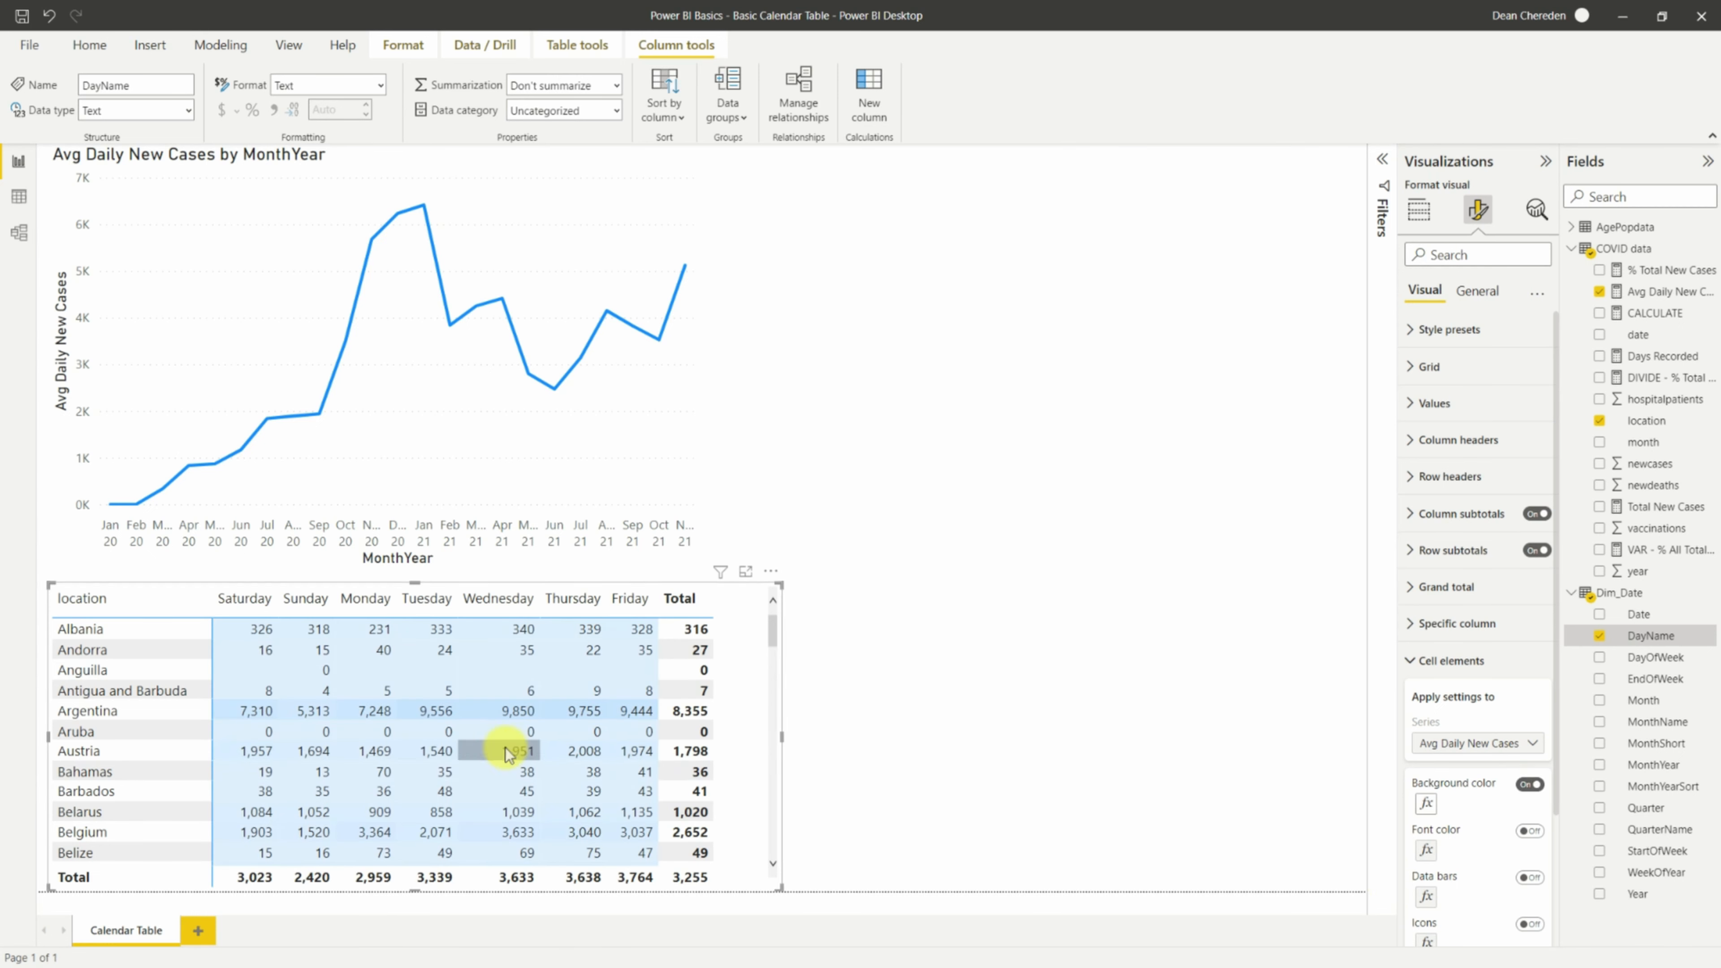
{"action": "scroll", "coordinate": [684, 746], "scroll_direction": "down", "scroll_amount": 2}
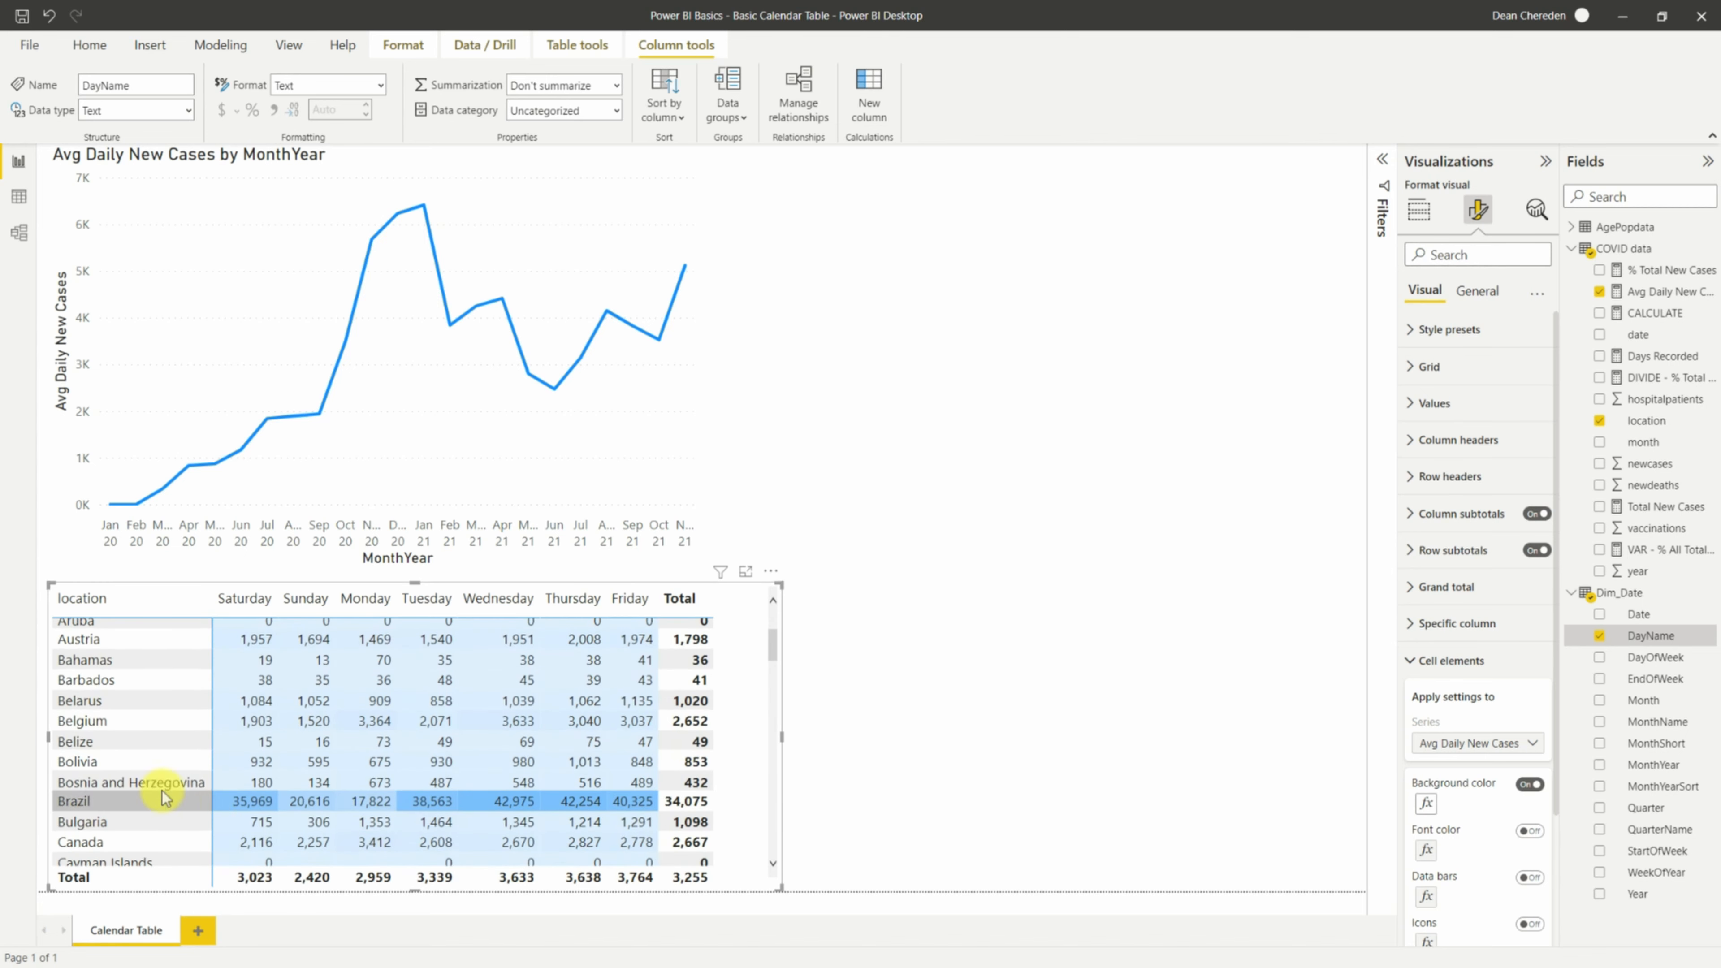